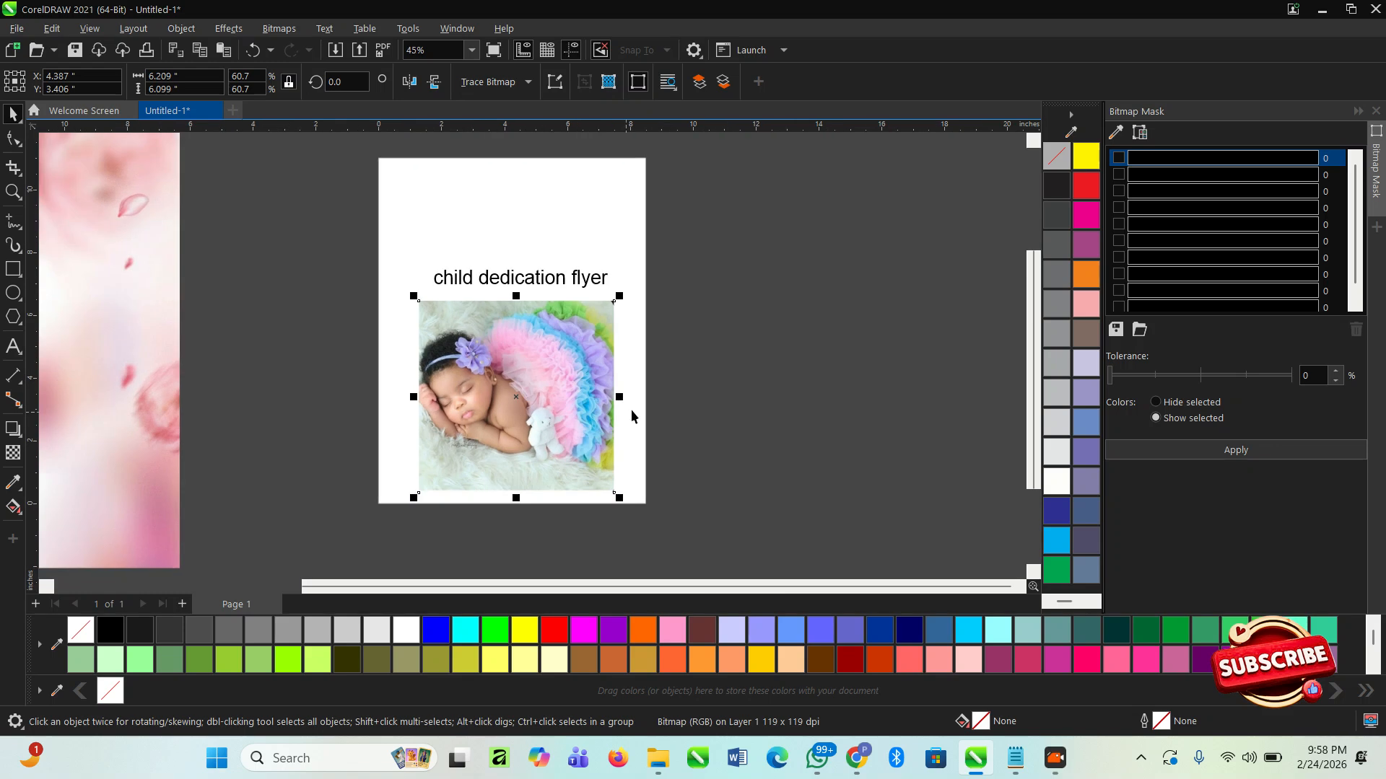
- Review the flyer title and baby photo, and check the downloaded source images in File Explorer's Downloads folder
click(594, 282)
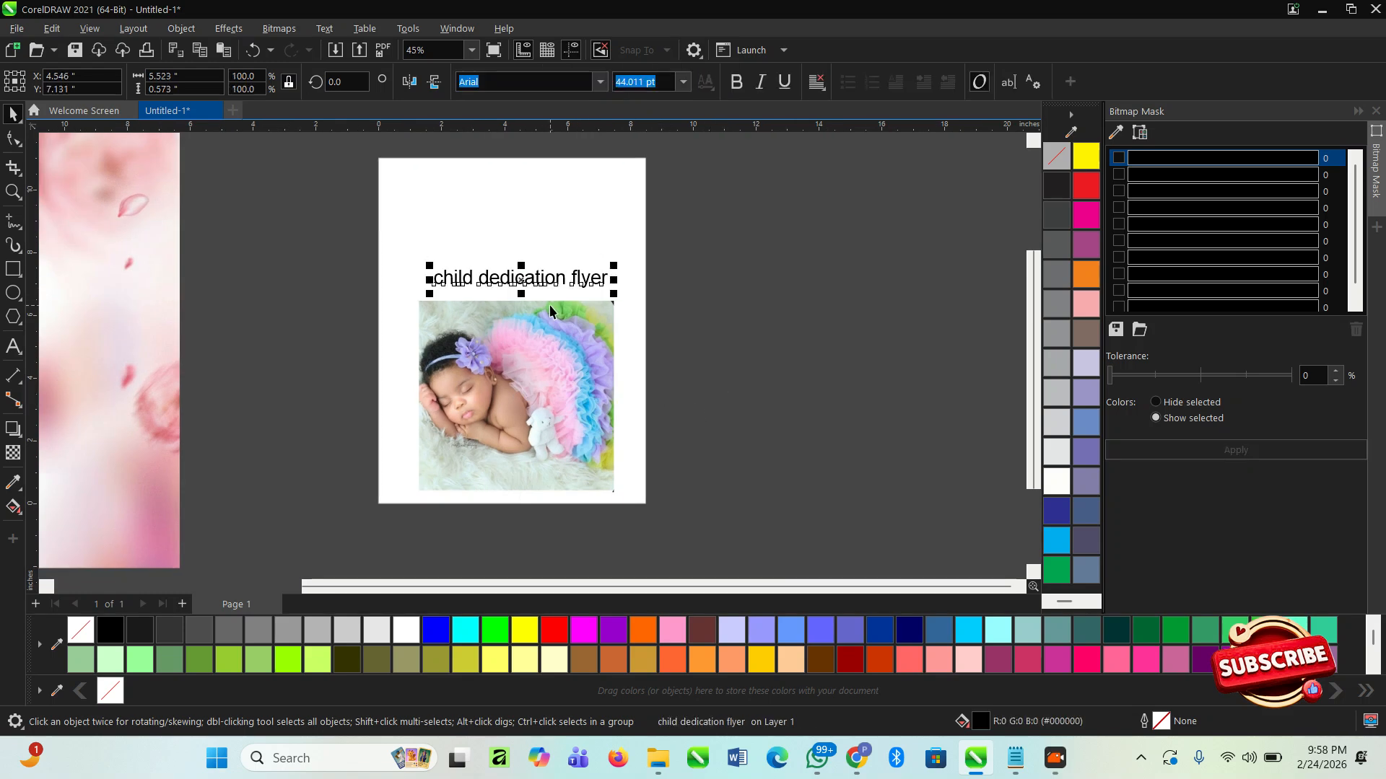
scroll(562, 303, down, 1)
click(702, 477)
drag(713, 508, 426, 247)
click(747, 339)
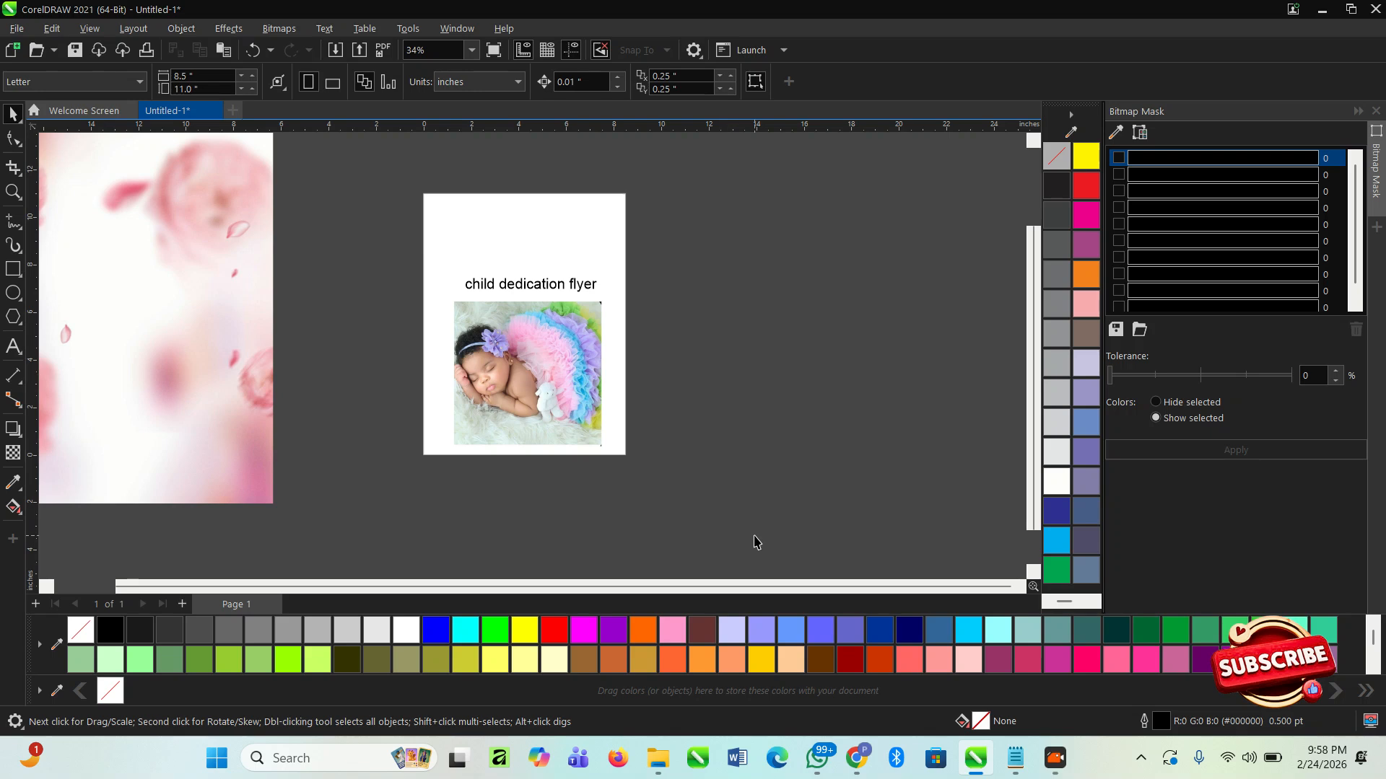
key(alt+Tab)
click(932, 219)
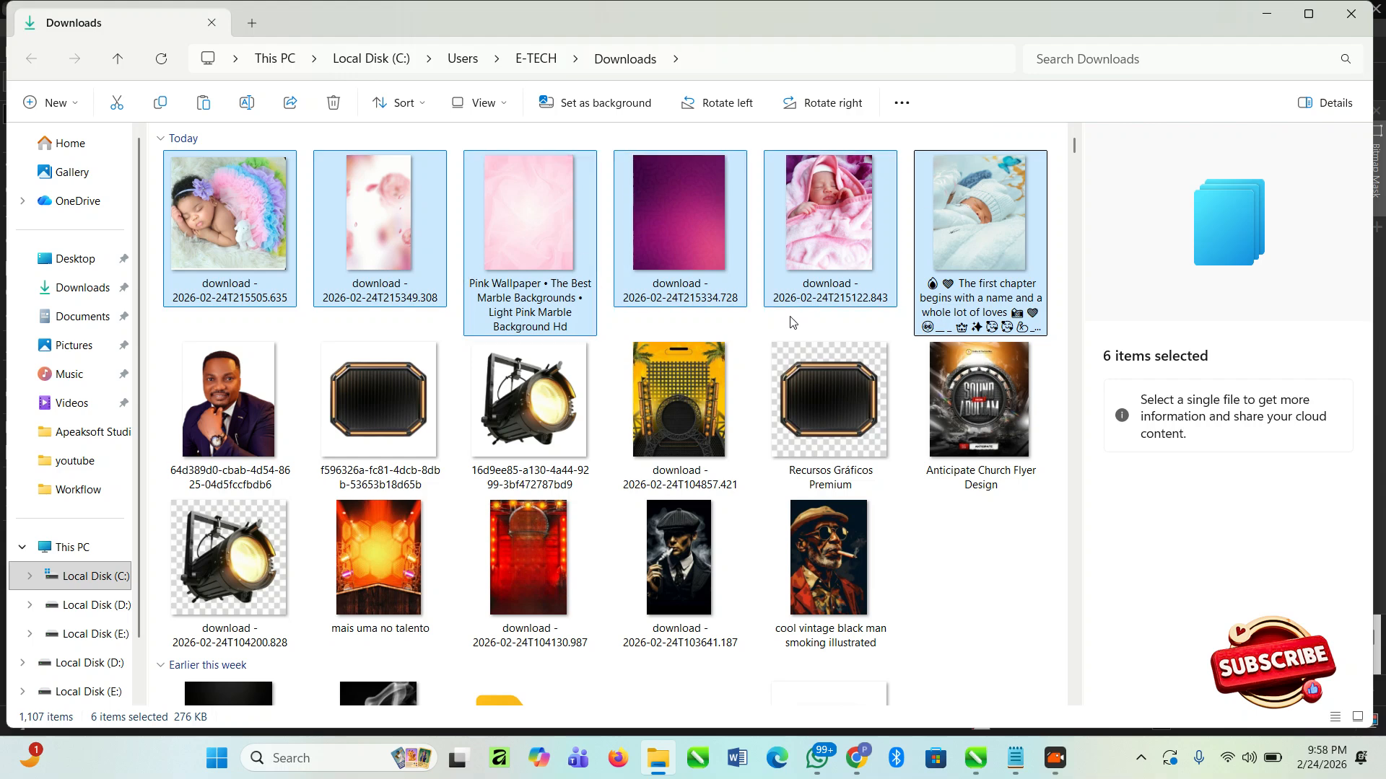
key(alt+Tab)
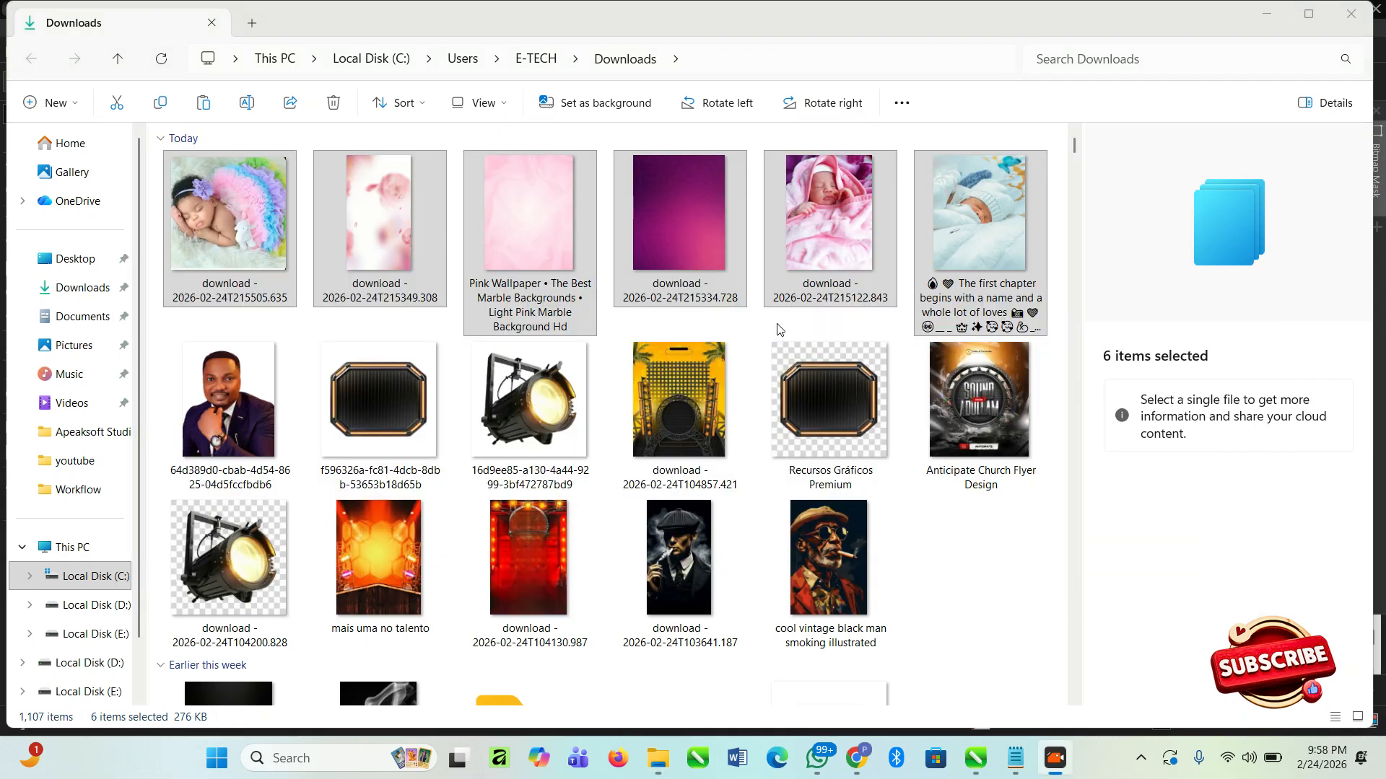
key(alt+Tab)
key(alt+Tab)
- Move the rose-petal background to the empty area right of the page and shift the purple background slightly left
scroll(707, 303, down, 2)
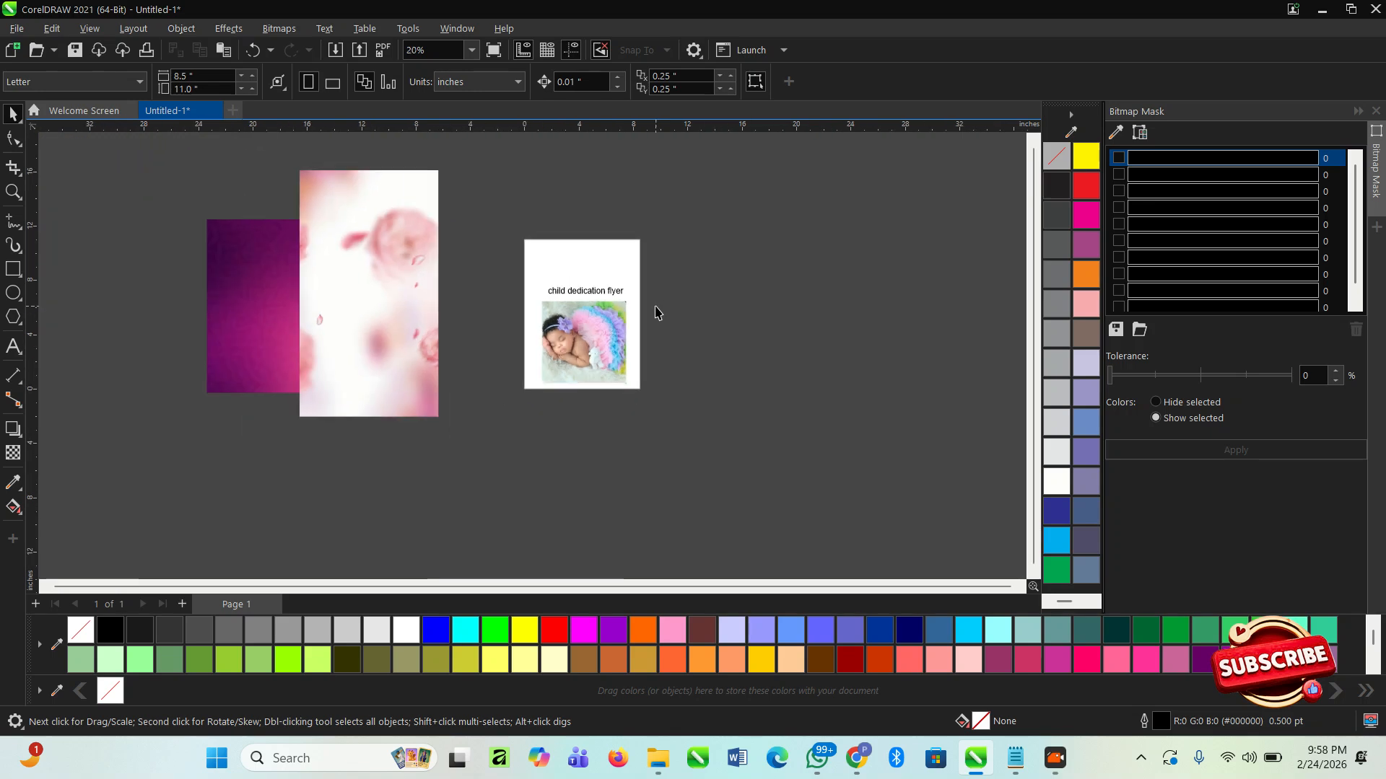
click(347, 319)
drag(347, 319, 843, 311)
click(730, 319)
drag(310, 226, 294, 226)
click(123, 169)
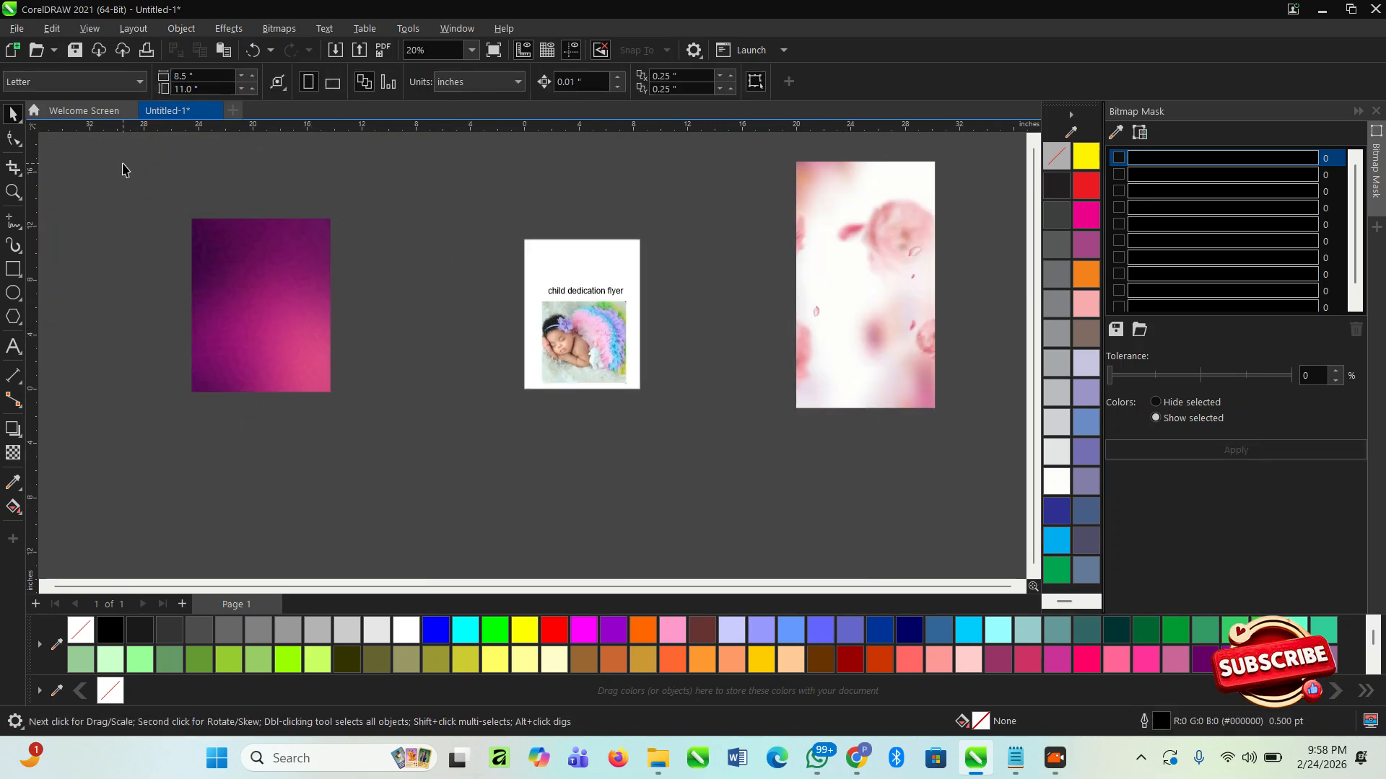
- Set the page size to A5 and move the title text and baby photo off the page to its right
click(90, 83)
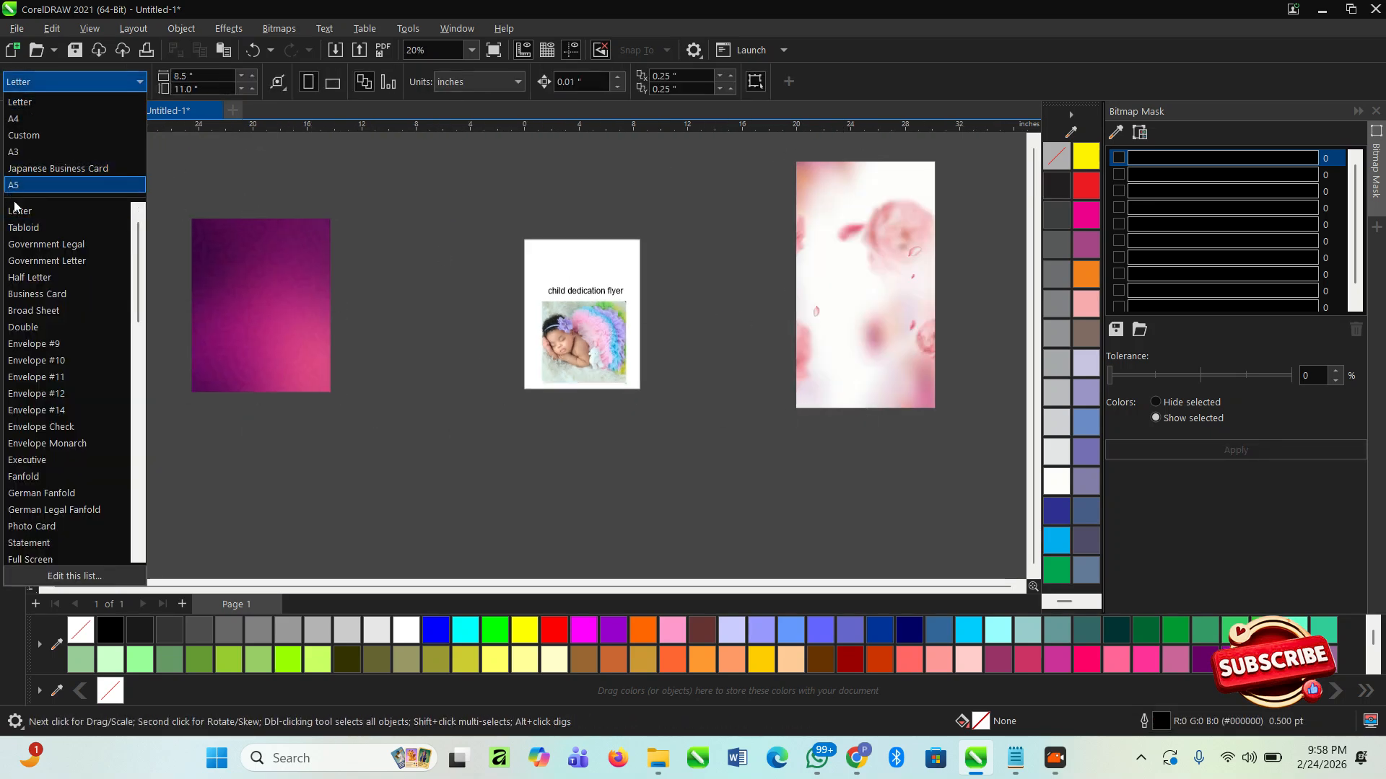
click(58, 186)
drag(489, 213, 672, 379)
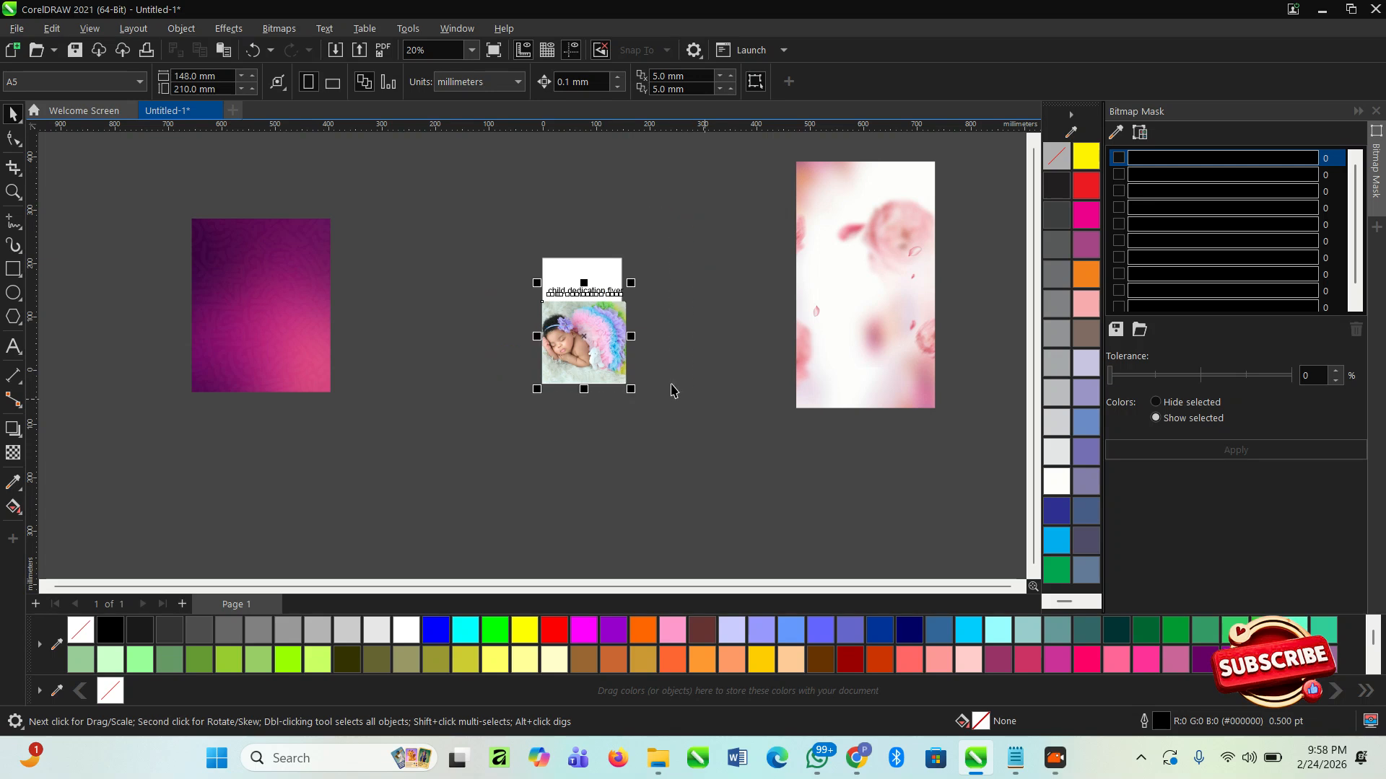
drag(585, 339, 779, 339)
scroll(611, 301, up, 2)
click(304, 284)
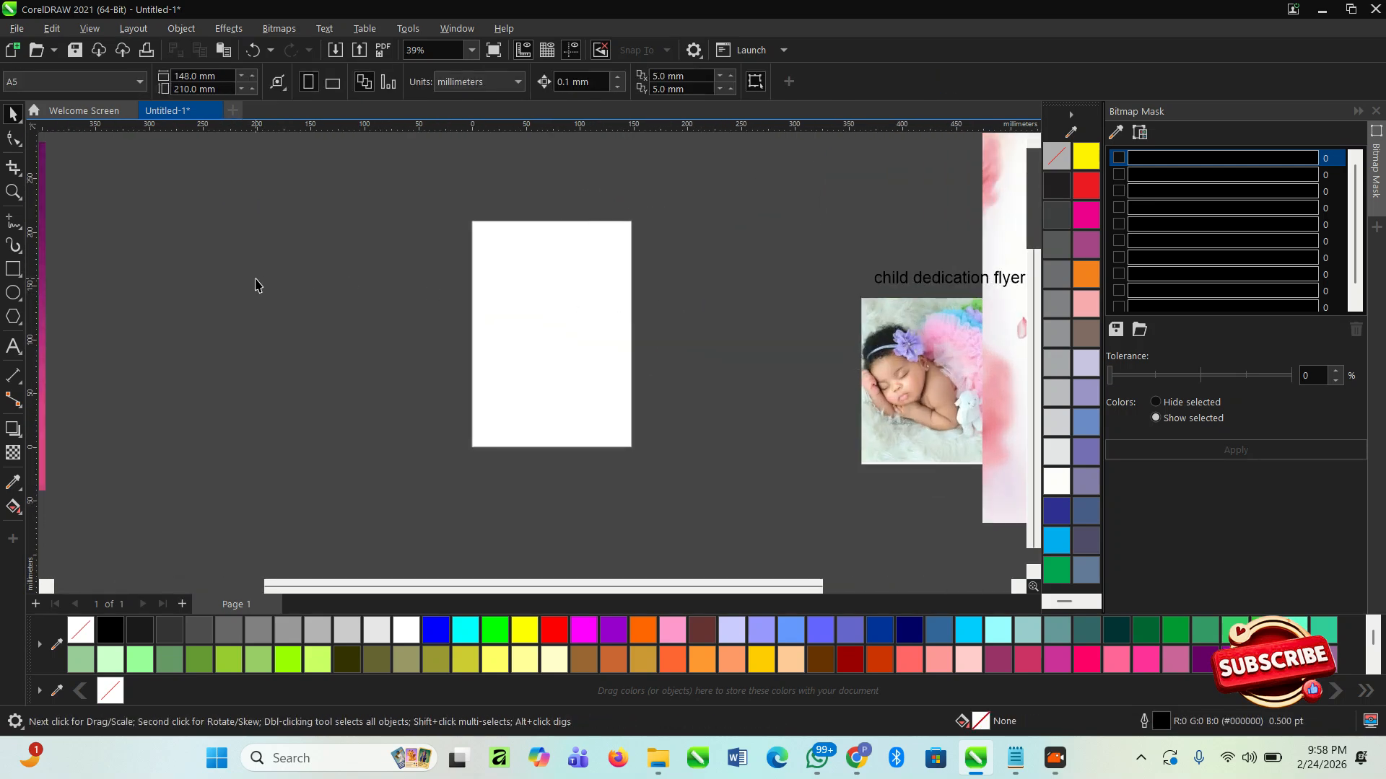
- Draw a rectangle about 139.5 mm wide and 195.2 mm high, and centre it on the page
key(F6)
drag(476, 233, 634, 443)
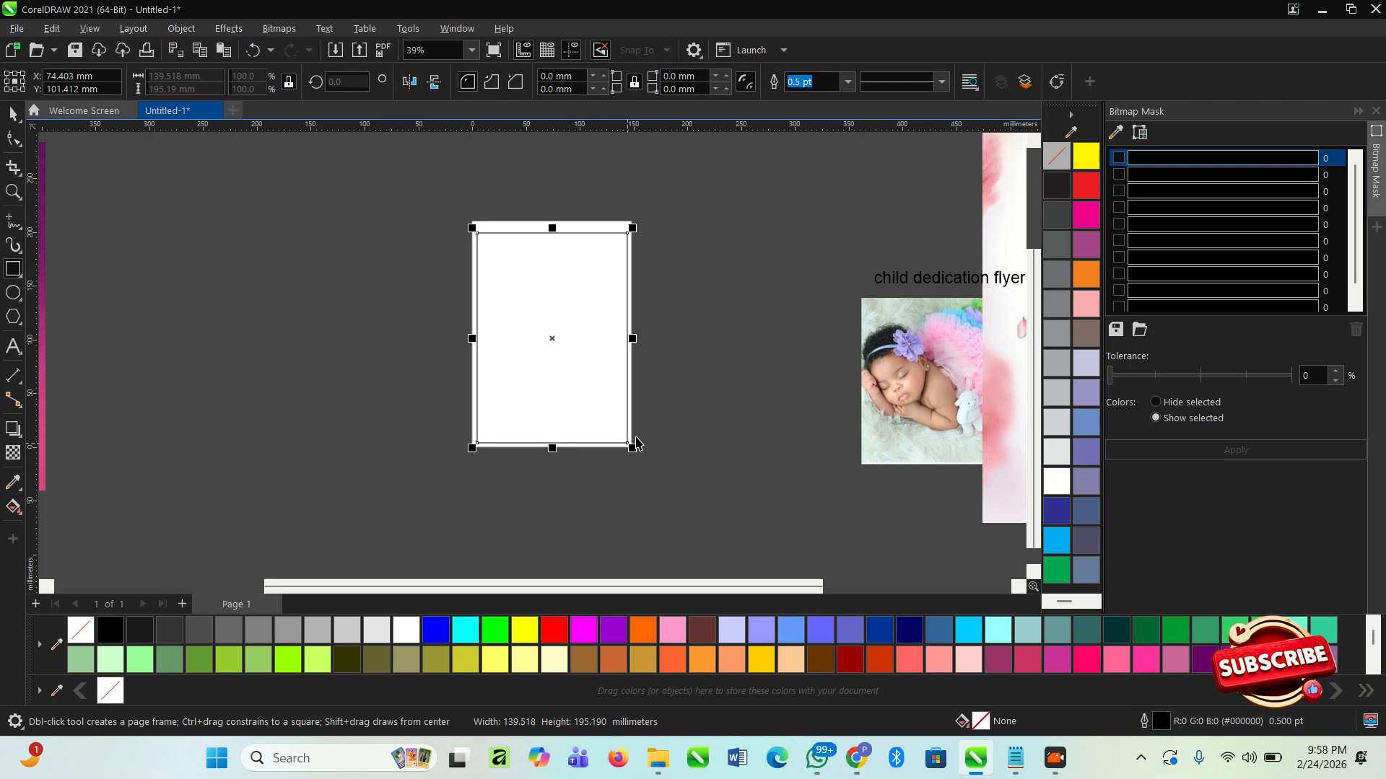
key(space)
key(p)
click(671, 418)
- Place the baby photo inside the page rectangle as PowerClip content
click(922, 403)
drag(922, 402, 563, 266)
click(637, 322)
click(693, 342)
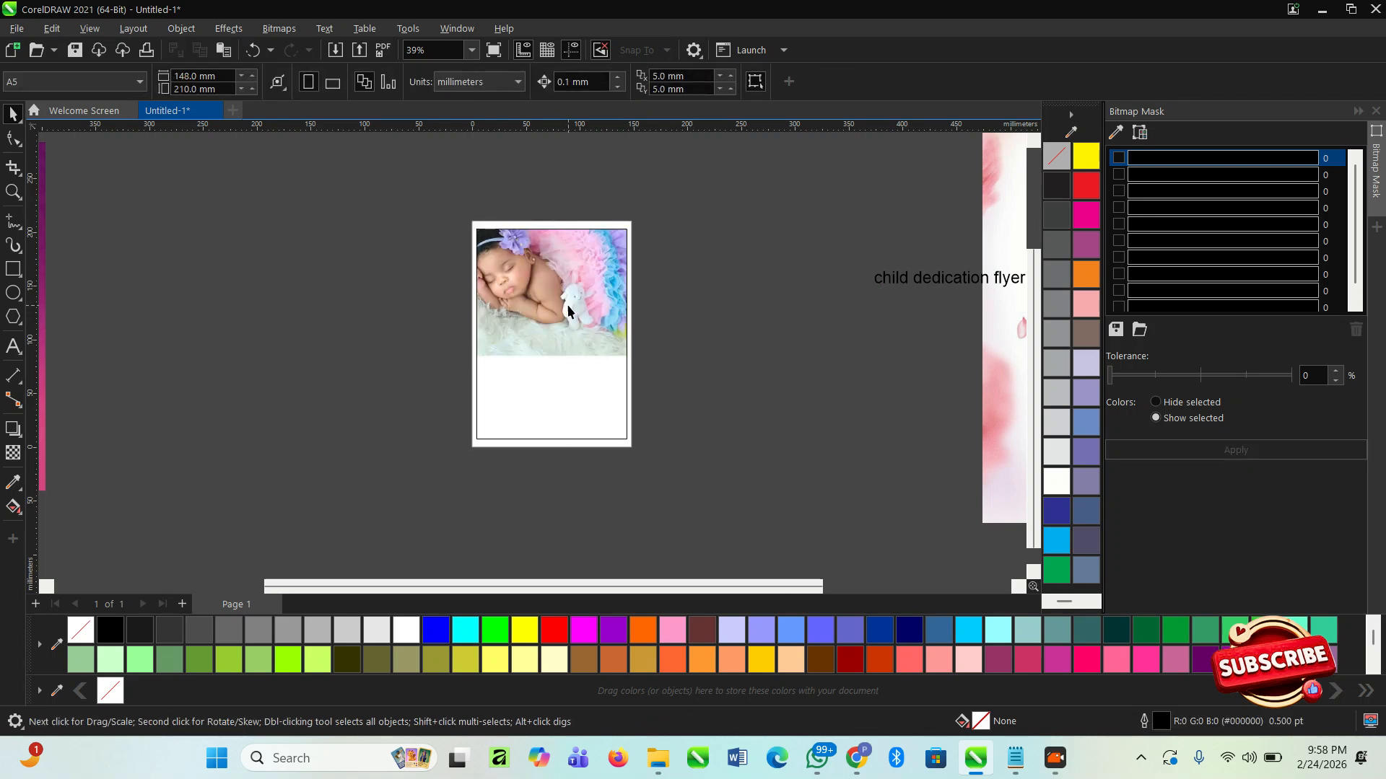
- Reposition the baby photo within the PowerClip so the whole head fits in the frame's upper part, and finish editing
double_click(538, 293)
drag(536, 296, 541, 323)
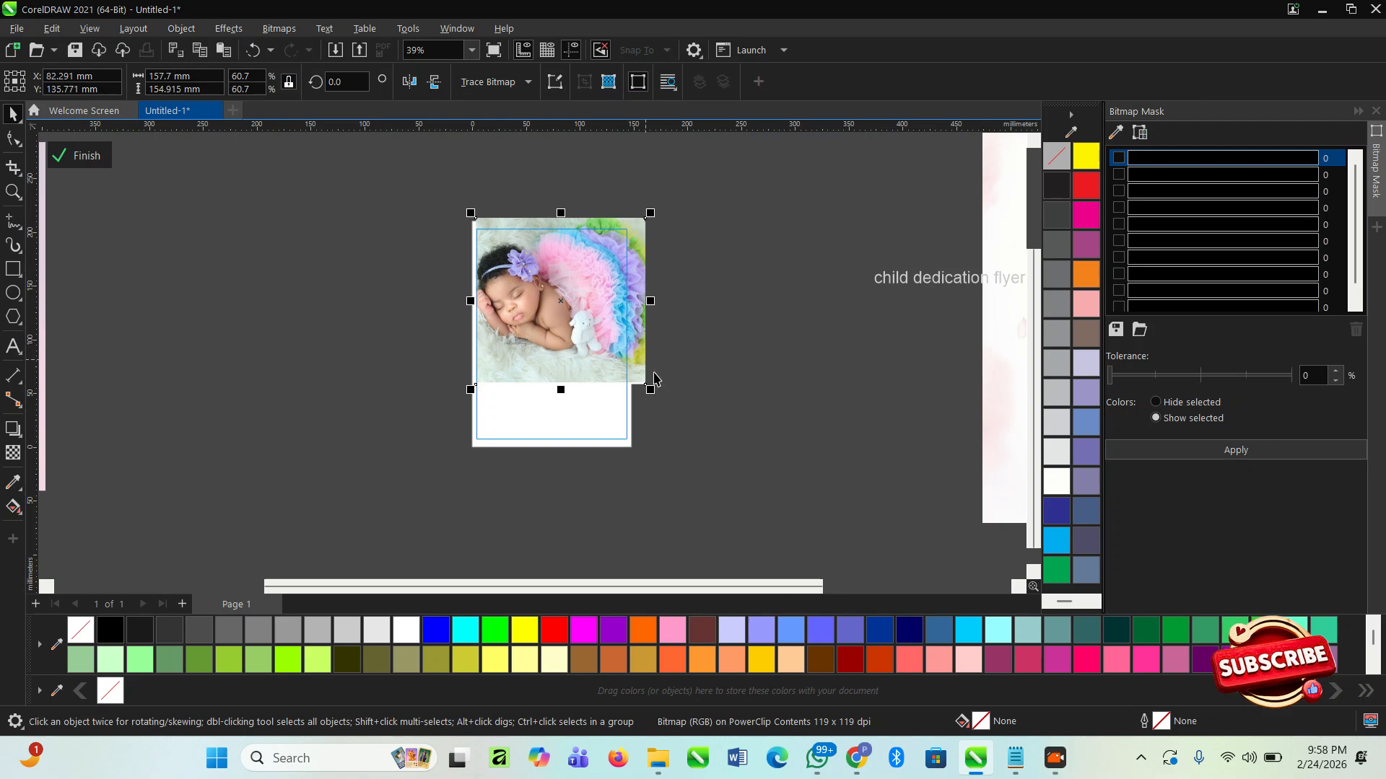
scroll(590, 363, up, 4)
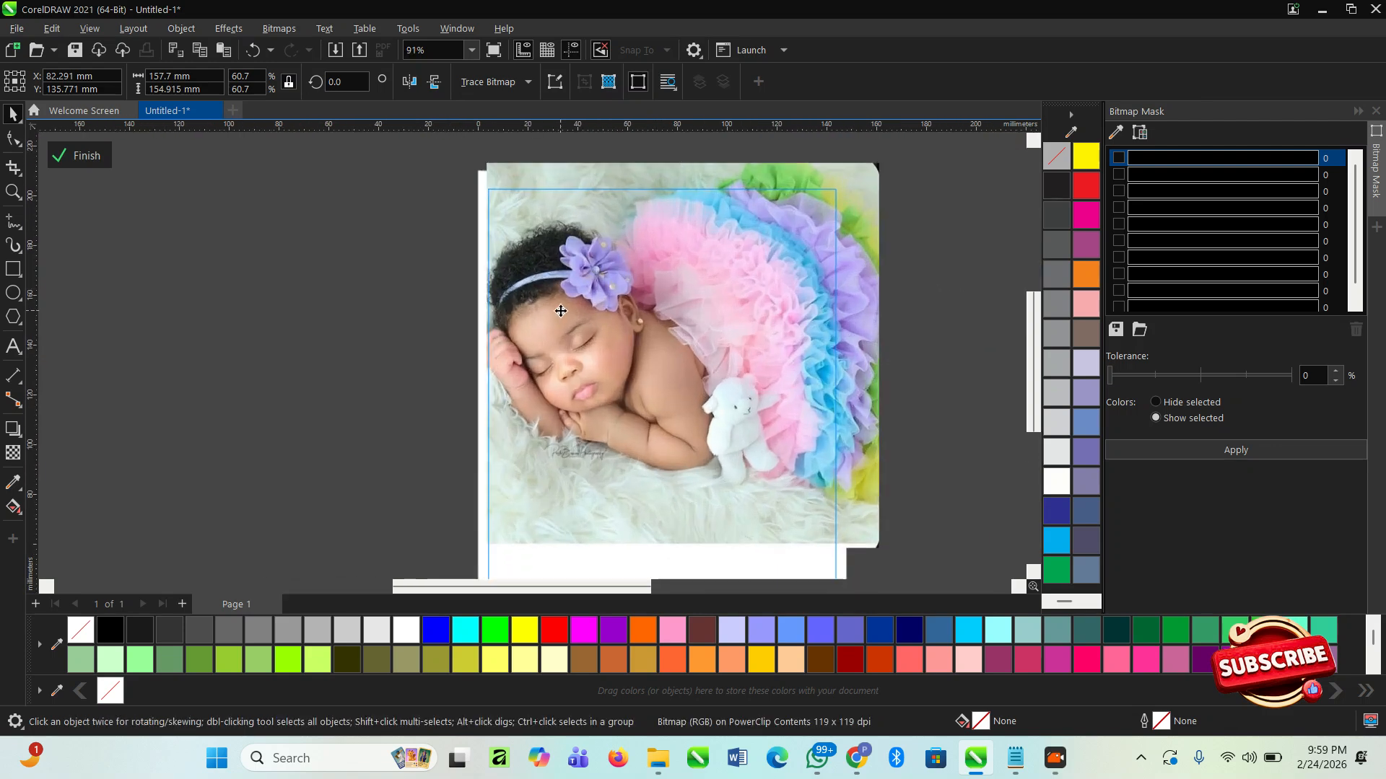
click(560, 300)
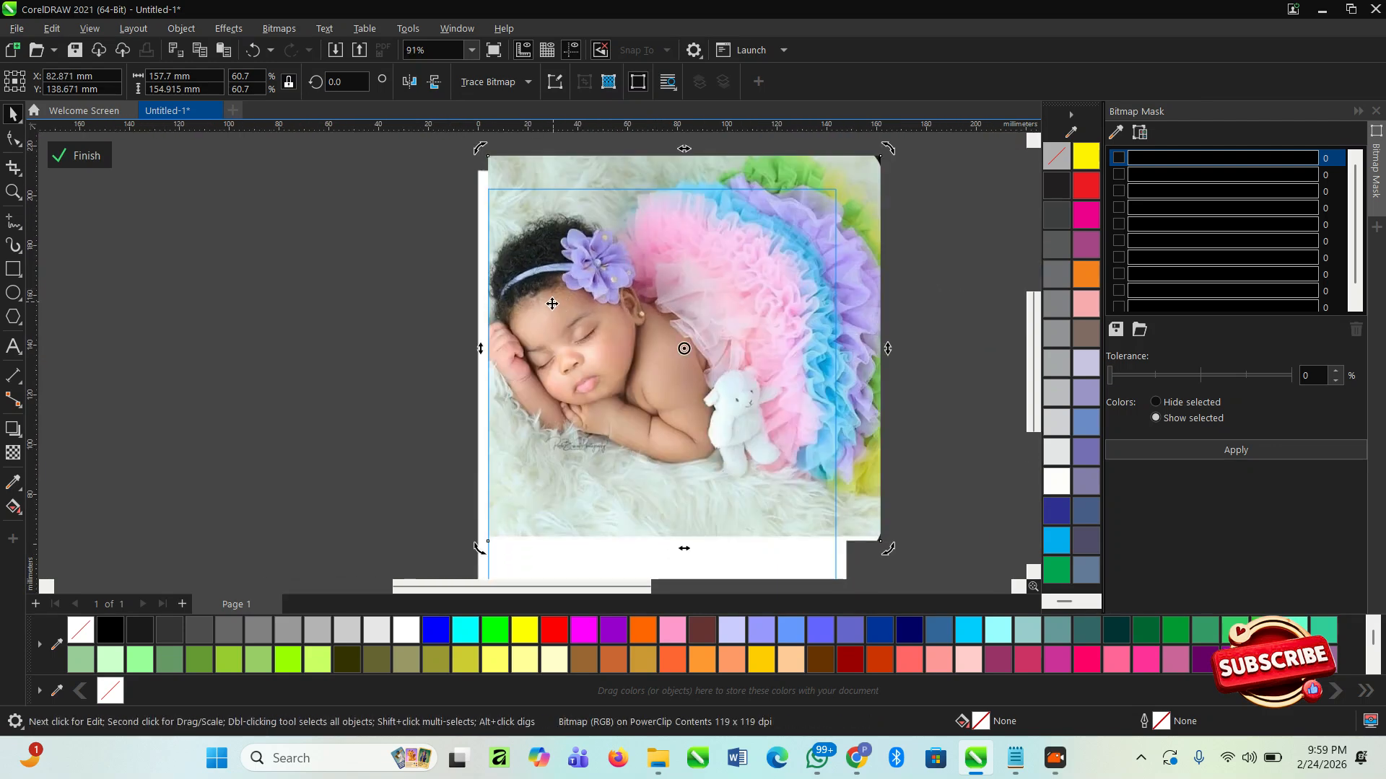
scroll(514, 238, down, 3)
click(274, 257)
scroll(278, 216, down, 2)
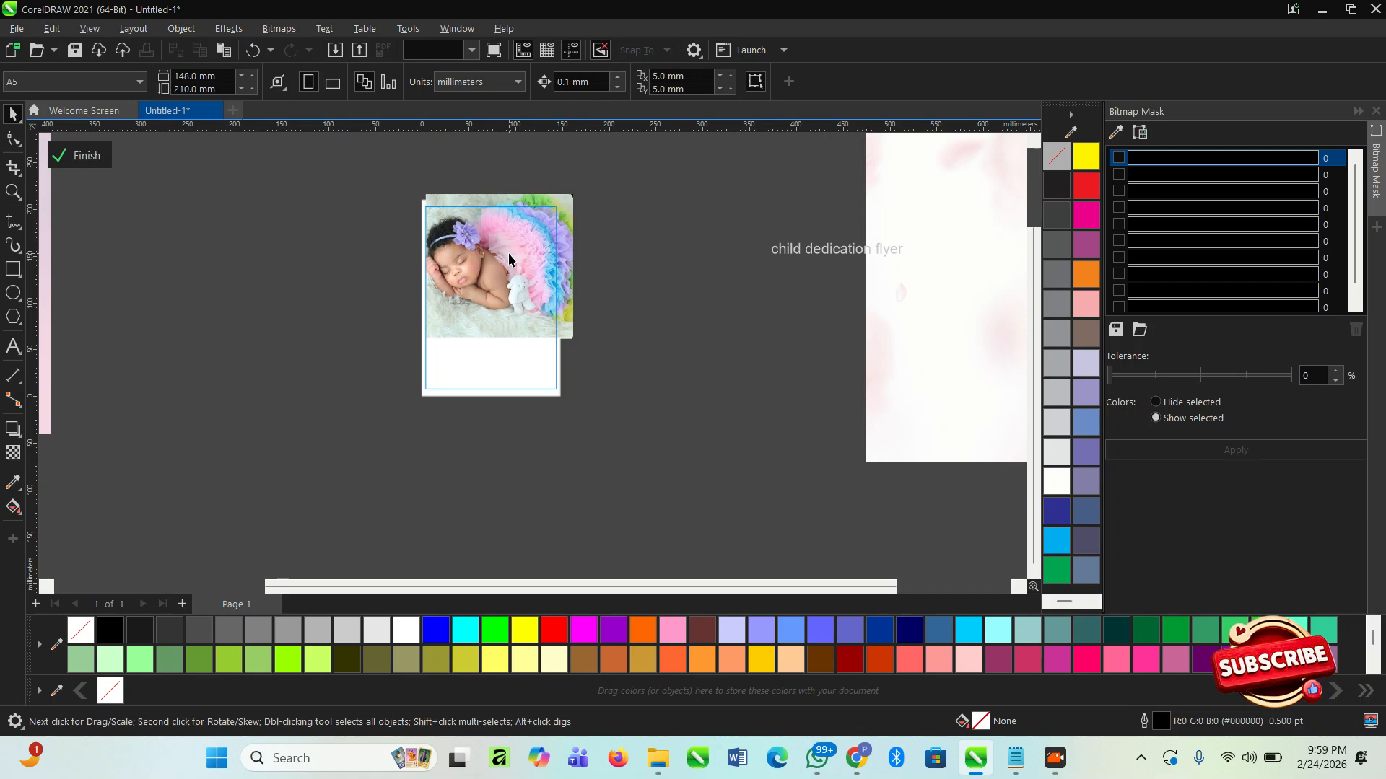
click(79, 156)
- Place the rose-petal background inside the page rectangle's PowerClip
scroll(556, 251, down, 2)
click(794, 292)
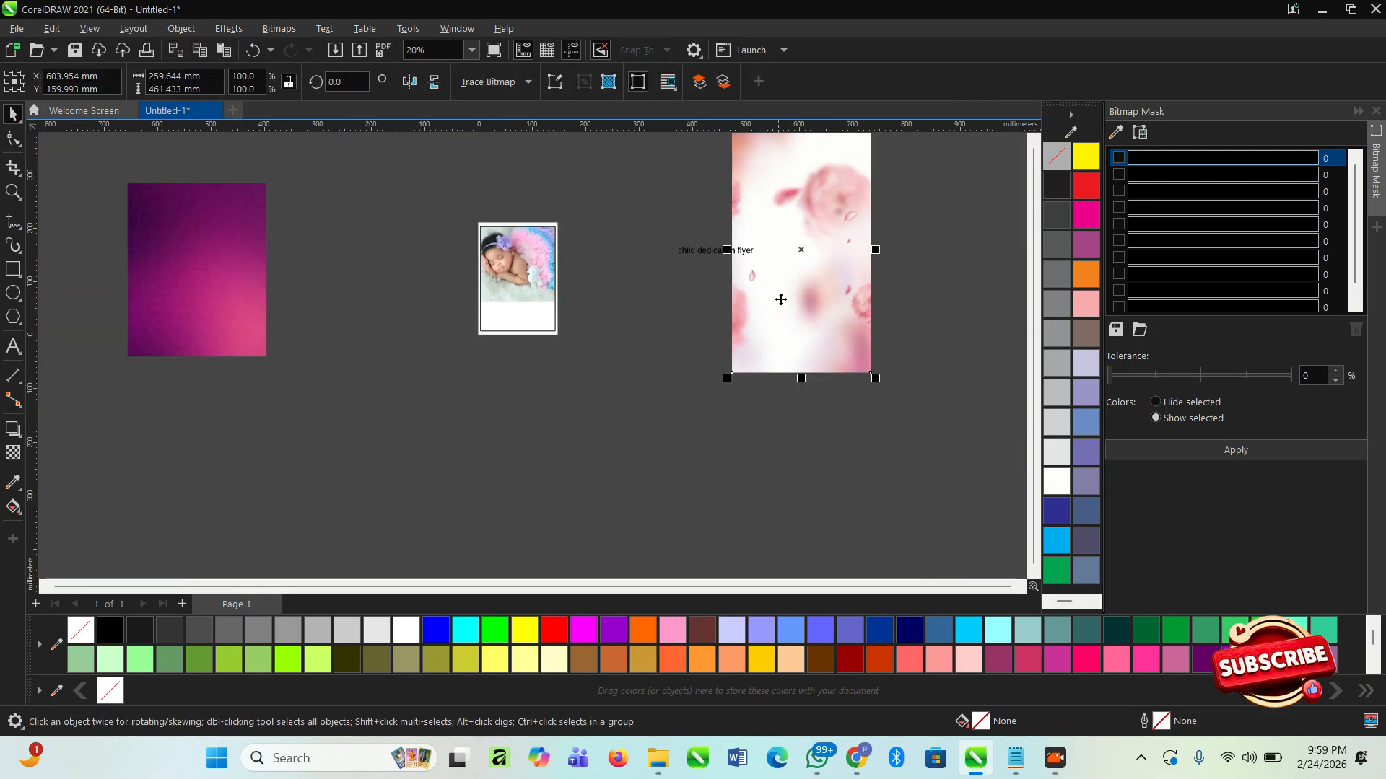
click(241, 307)
click(784, 256)
drag(816, 248, 528, 309)
click(581, 362)
scroll(517, 306, up, 2)
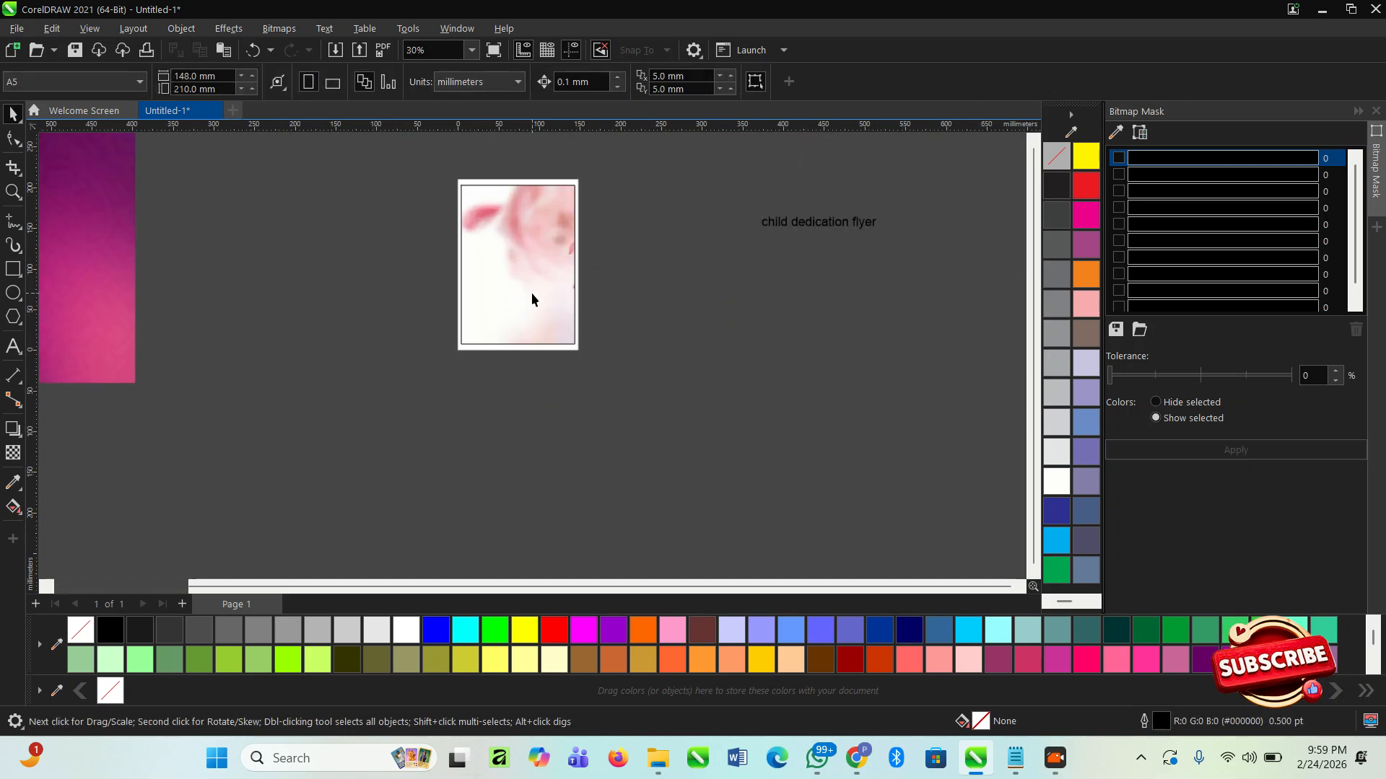
- Scale the rose-petal background inside the PowerClip to 61.7% and send it behind the baby photo
ctrl+click(531, 292)
drag(558, 337, 591, 324)
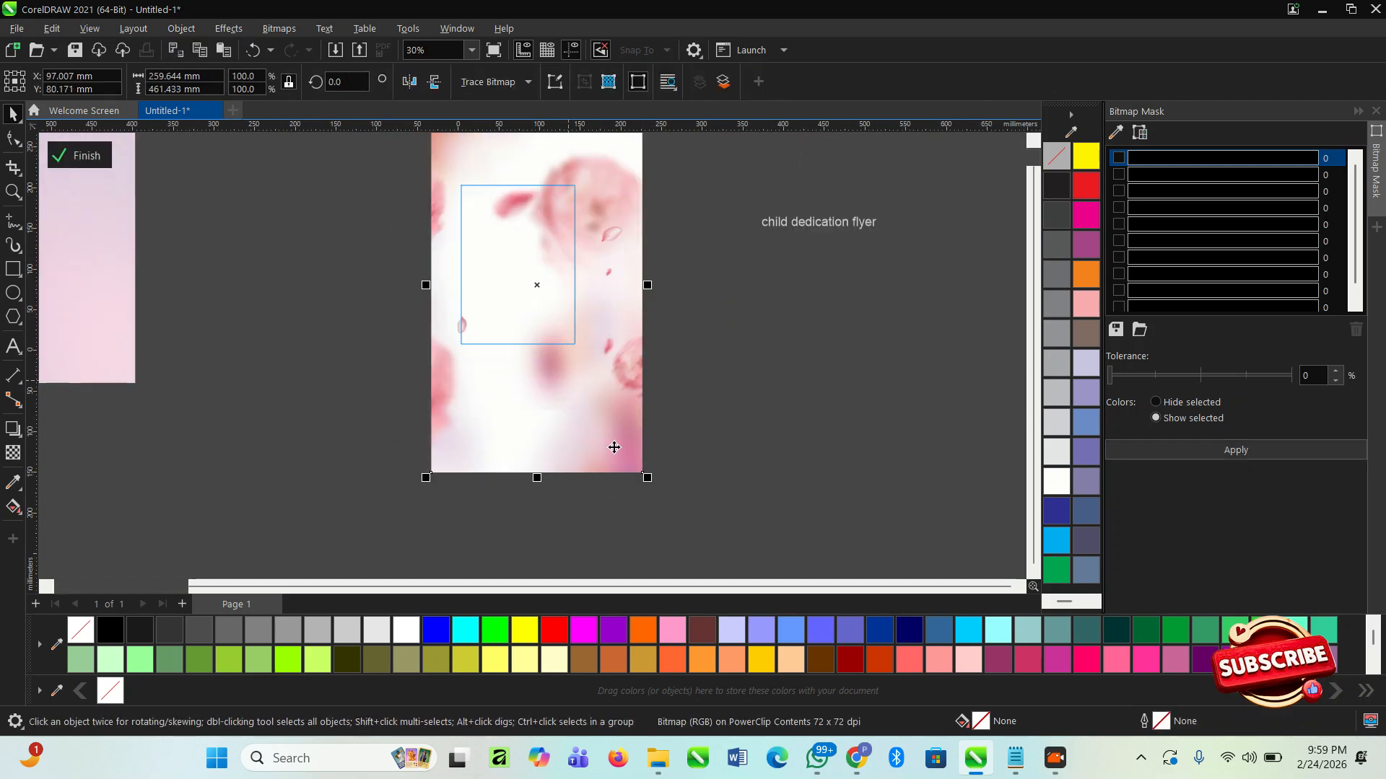
drag(652, 482, 592, 433)
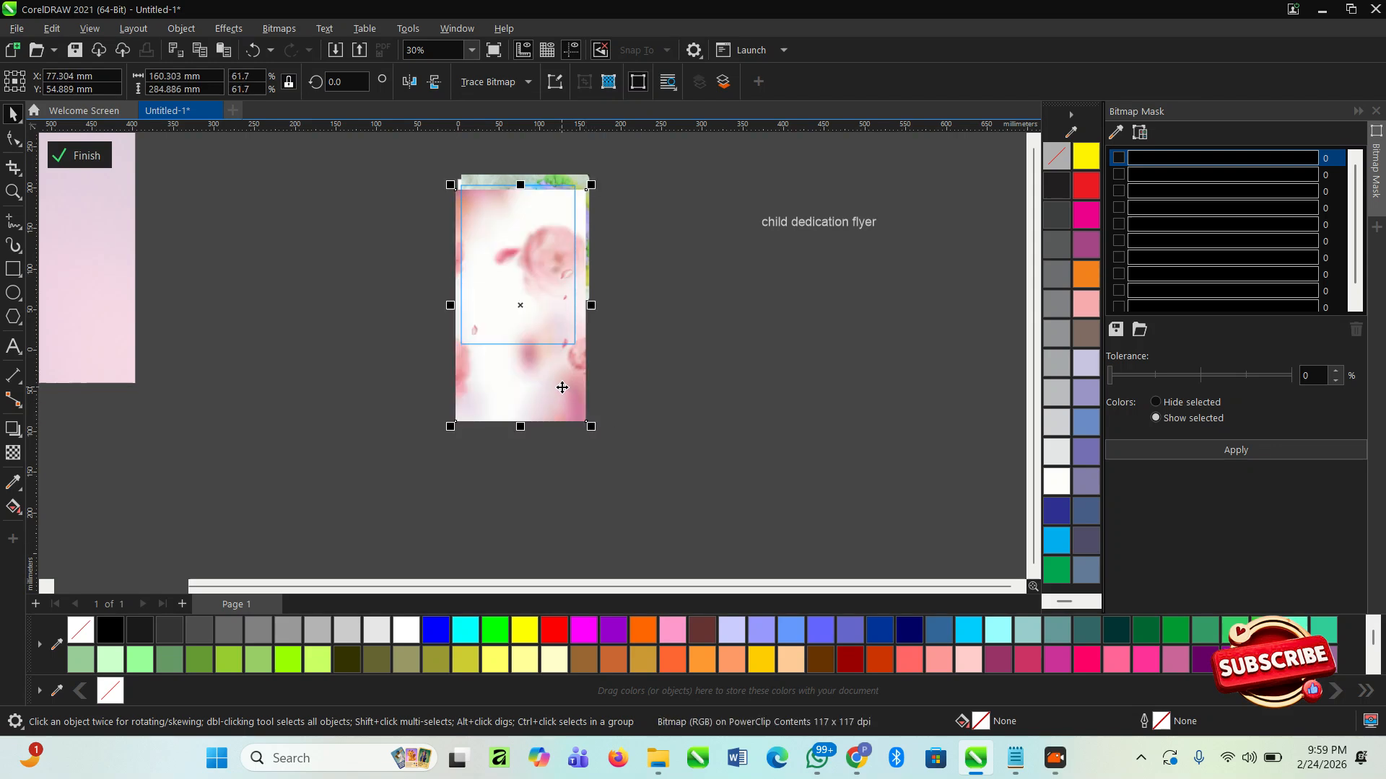
key(shift+Page_Down)
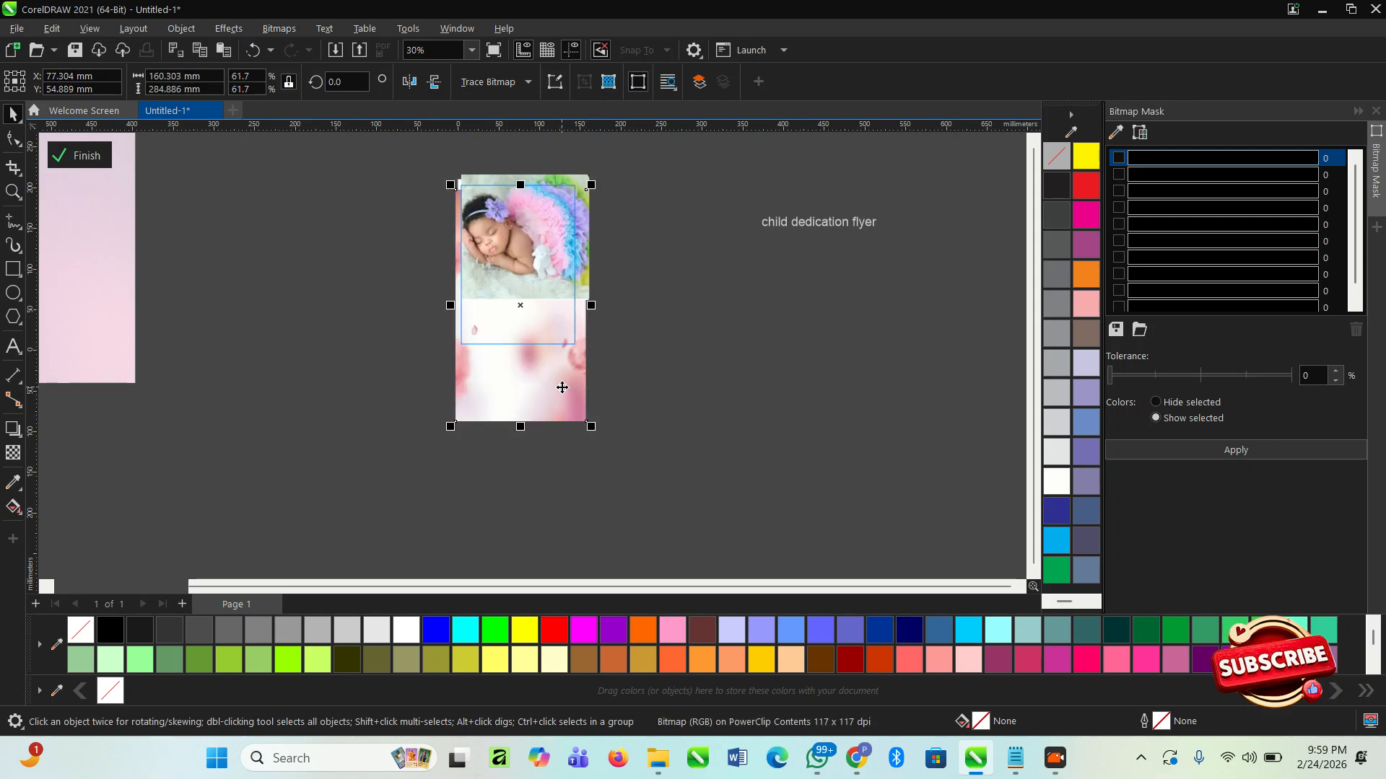
- Apply a vertical fountain transparency to the baby photo, fading its lower edge into the rose-petal background
scroll(511, 283, up, 1)
click(636, 298)
scroll(561, 268, up, 1)
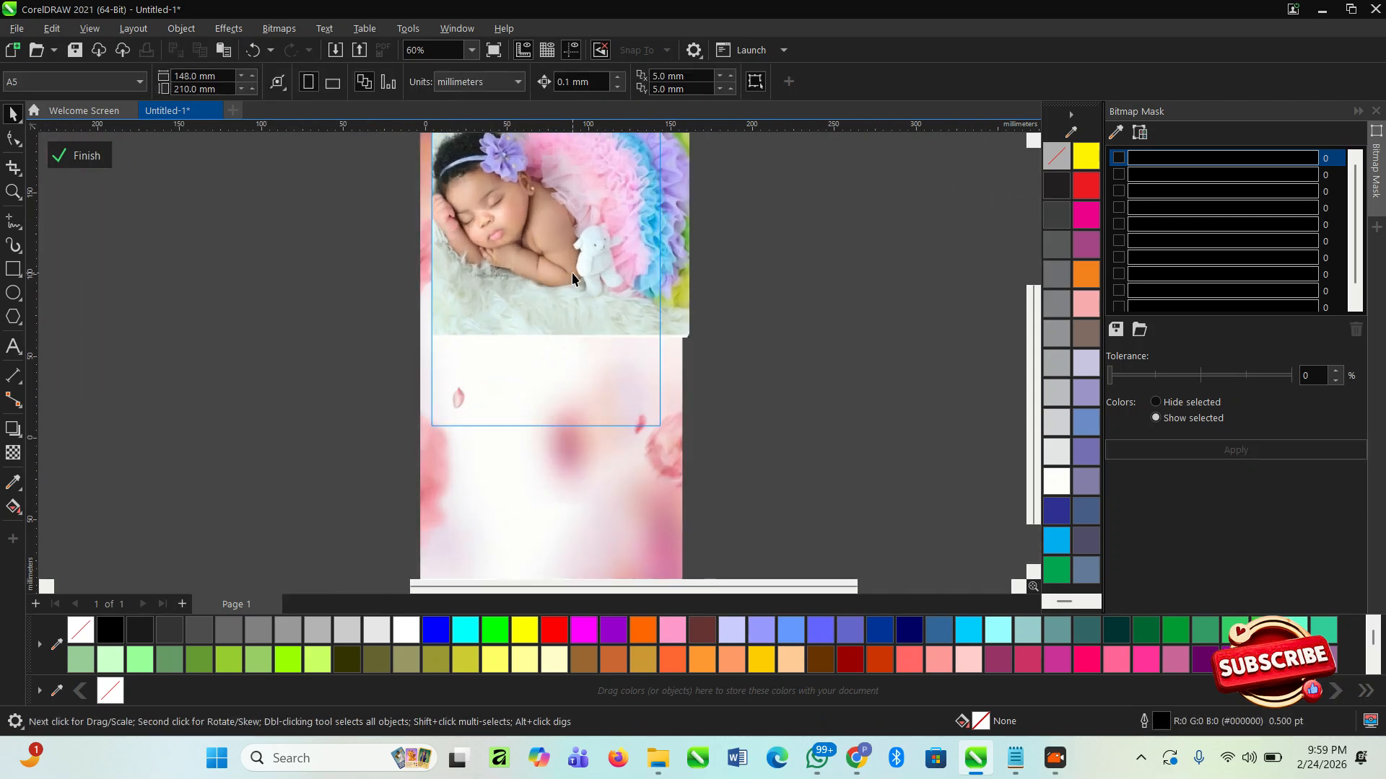
click(572, 275)
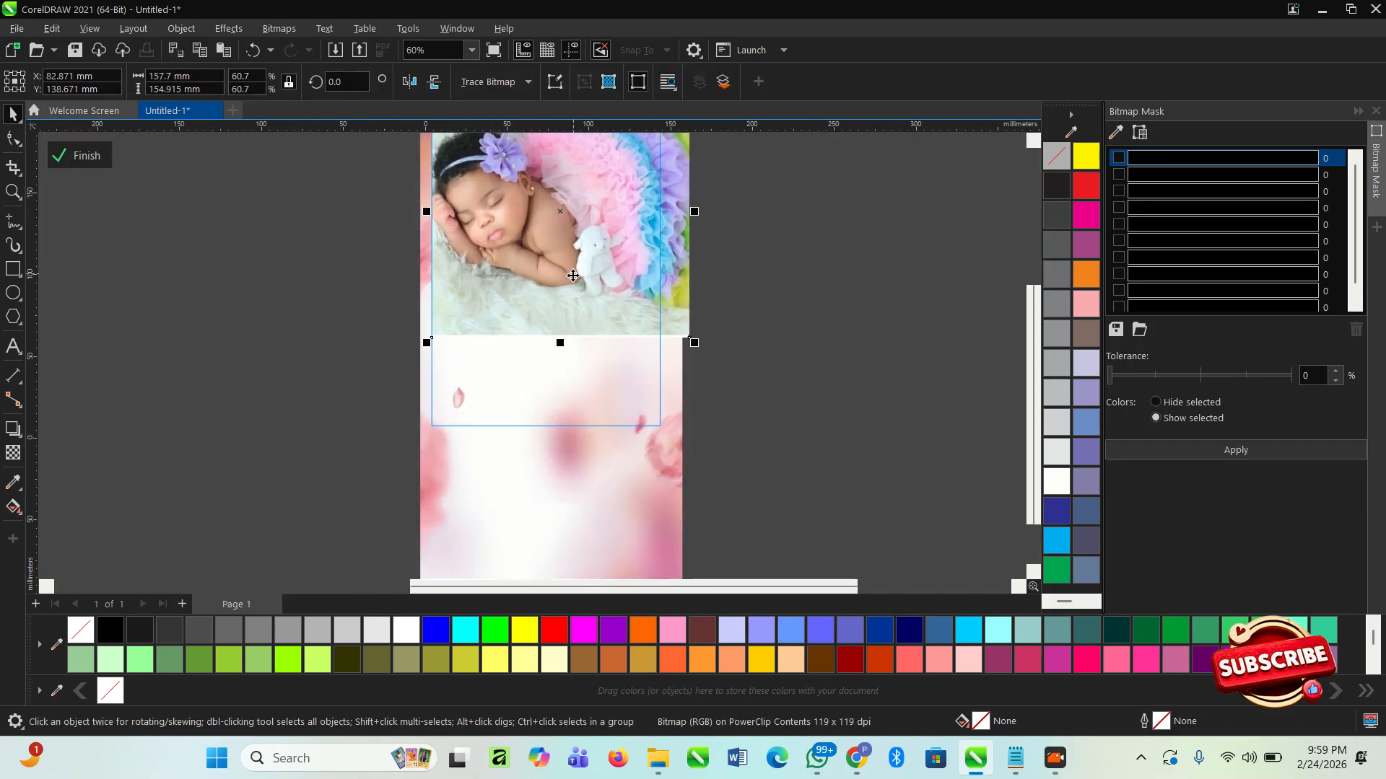
click(12, 453)
mouse_move(560, 264)
mouse_down()
mouse_move(566, 317)
mouse_move(559, 246)
mouse_up()
drag(565, 312, 560, 317)
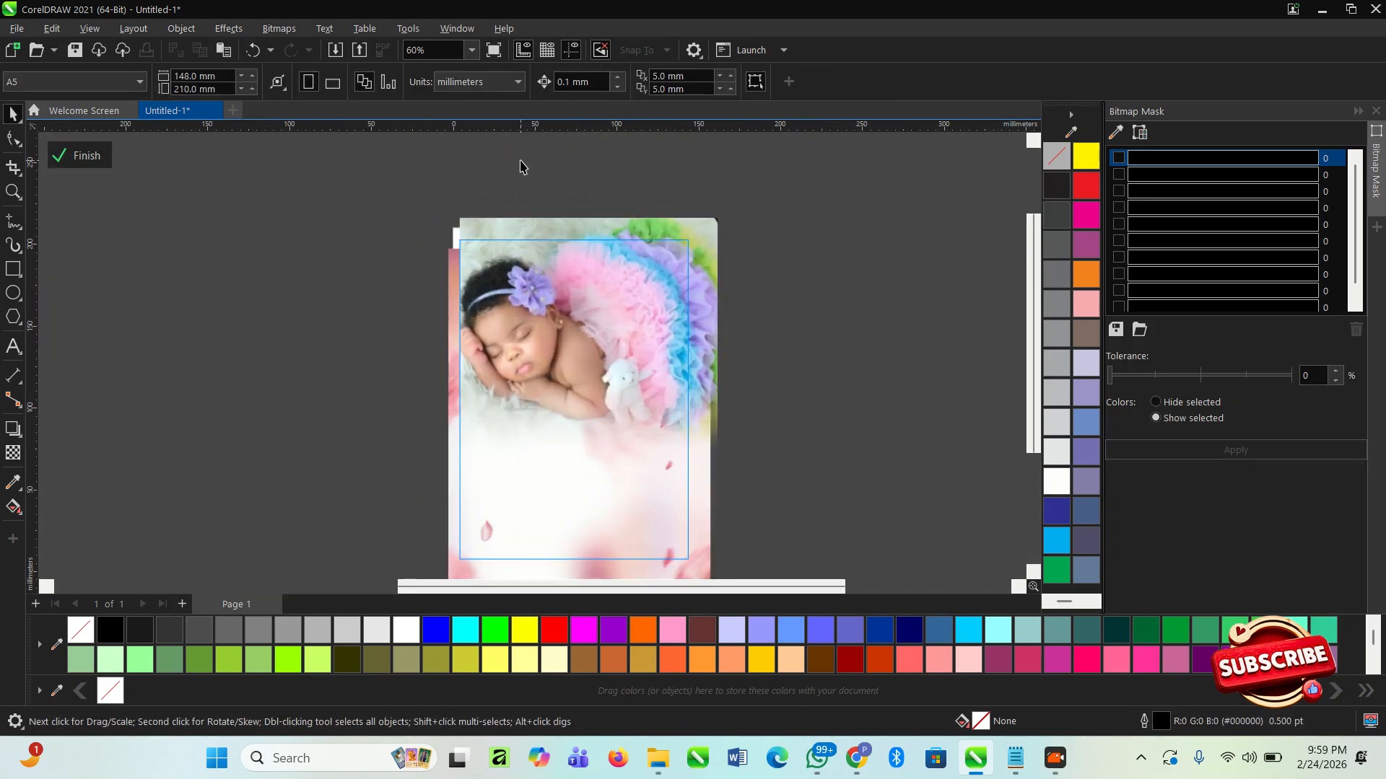
- Move the baby photo up, start its transparency fade higher on the image, and finish editing the PowerClip
scroll(546, 306, up, 2)
drag(542, 353, 550, 315)
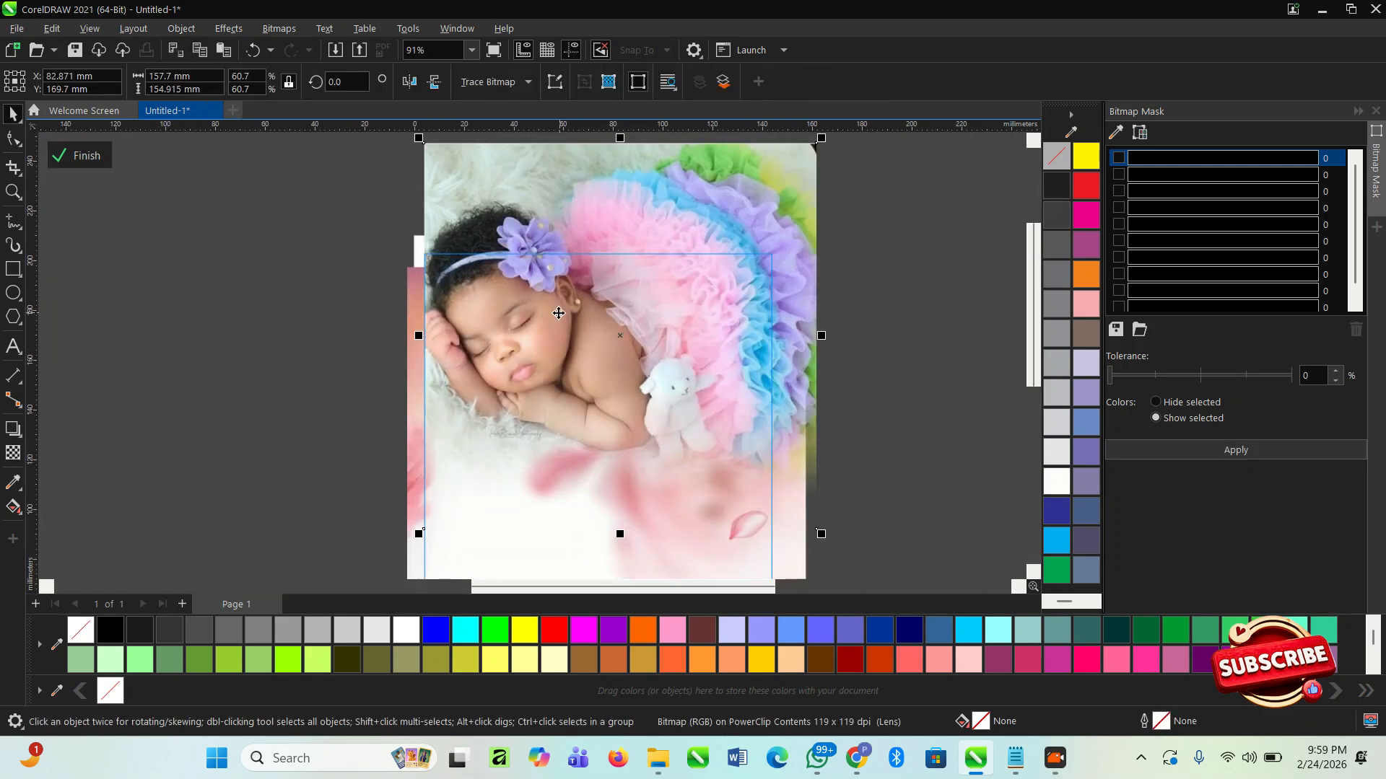
click(13, 452)
drag(618, 389, 613, 333)
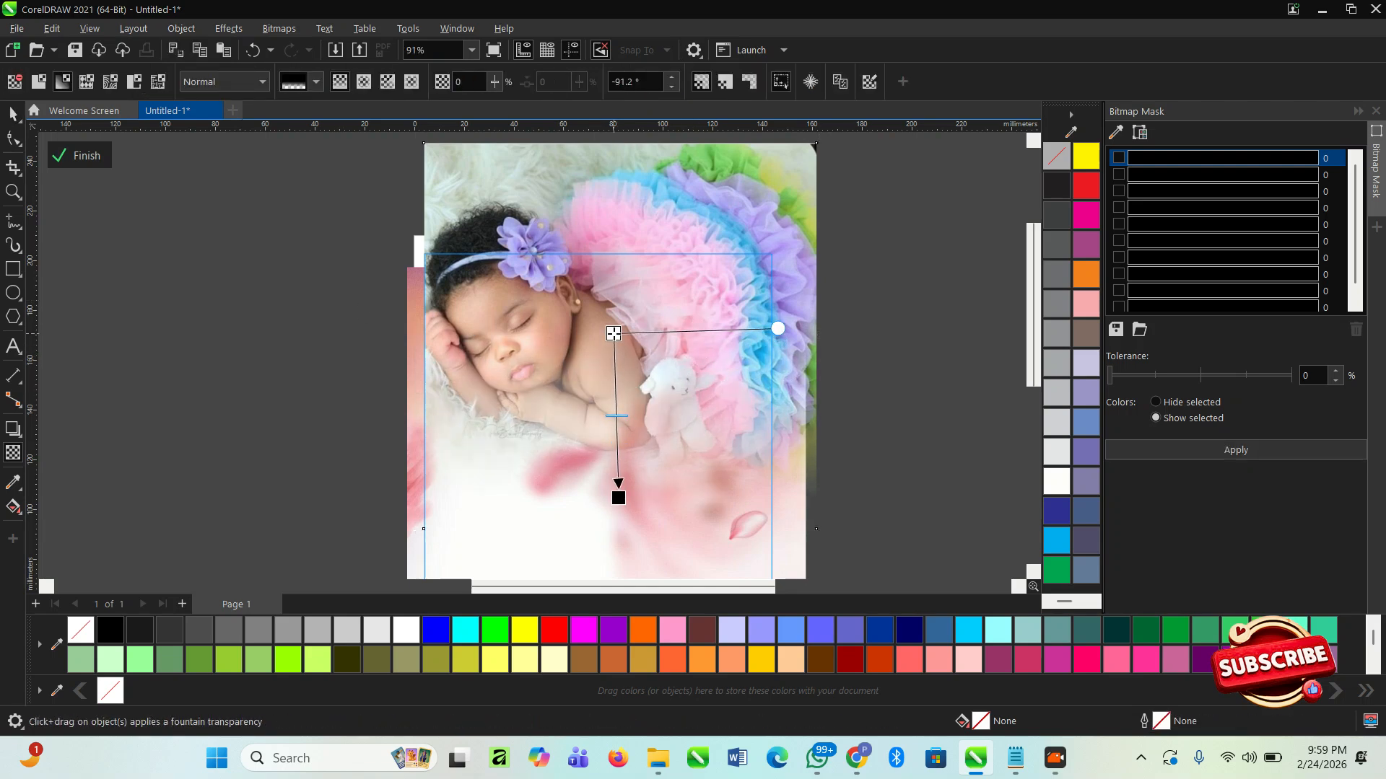
key(space)
click(84, 155)
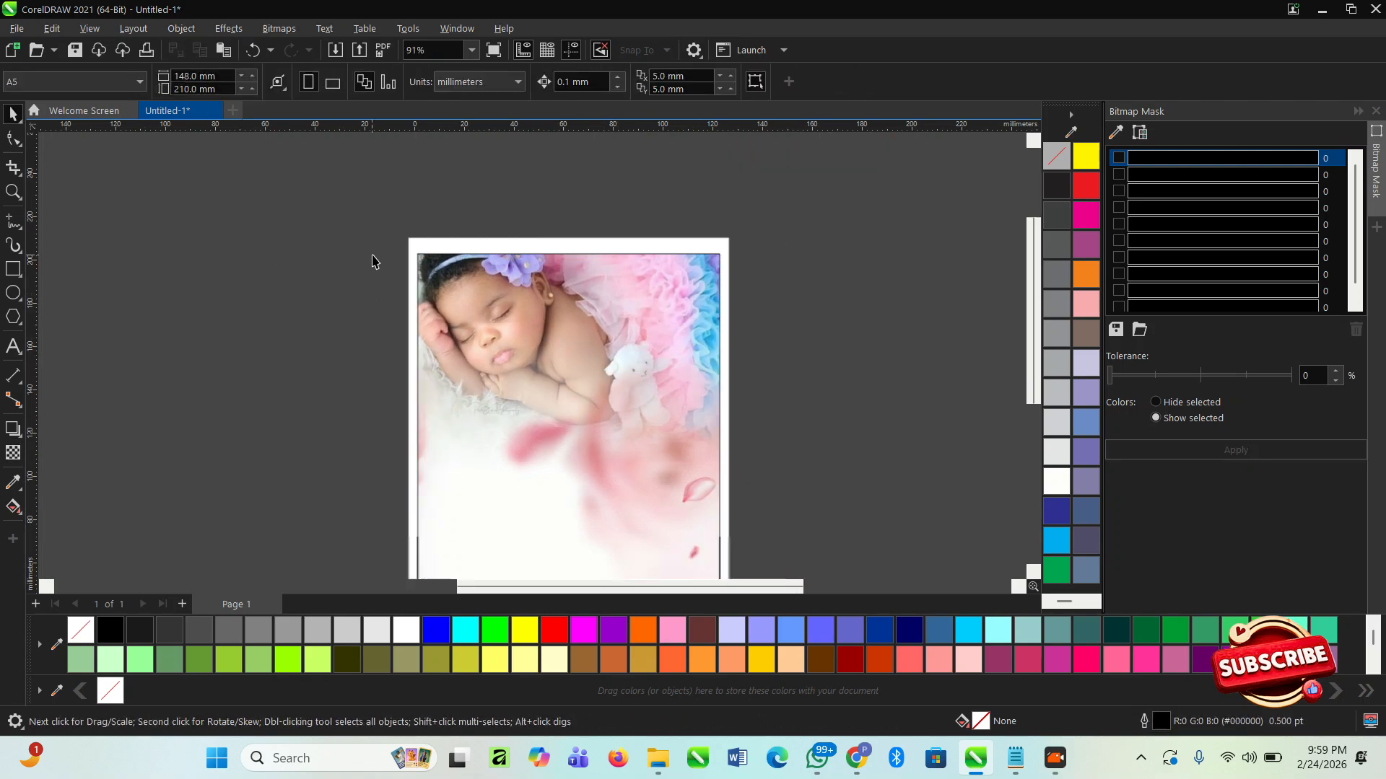
- Reopen the PowerClip, move the baby photo down and scale it smaller to fit the frame, and finish editing
double_click(553, 331)
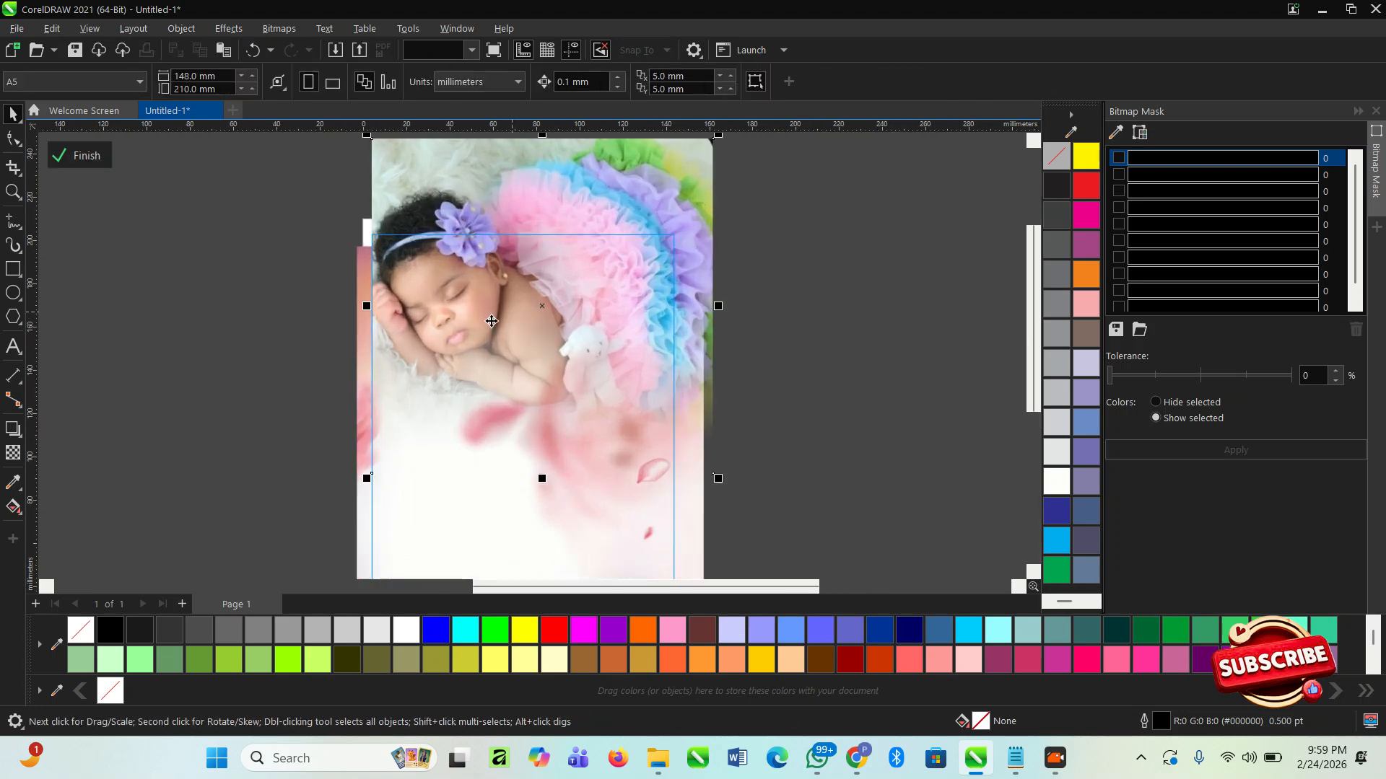
drag(492, 321, 488, 346)
drag(719, 162, 694, 186)
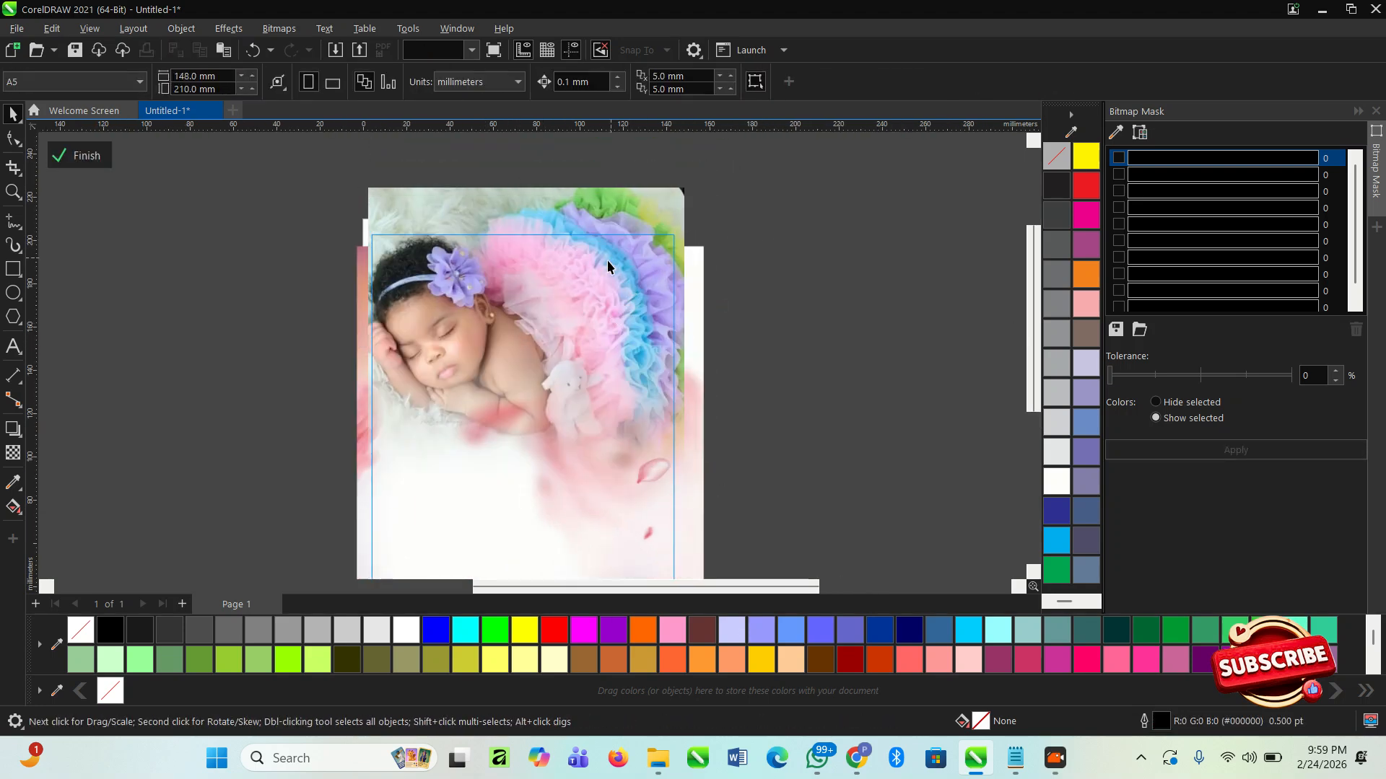
click(80, 155)
- Remove the outline from the PowerClip rectangle by setting its outline width to None
scroll(389, 191, down, 2)
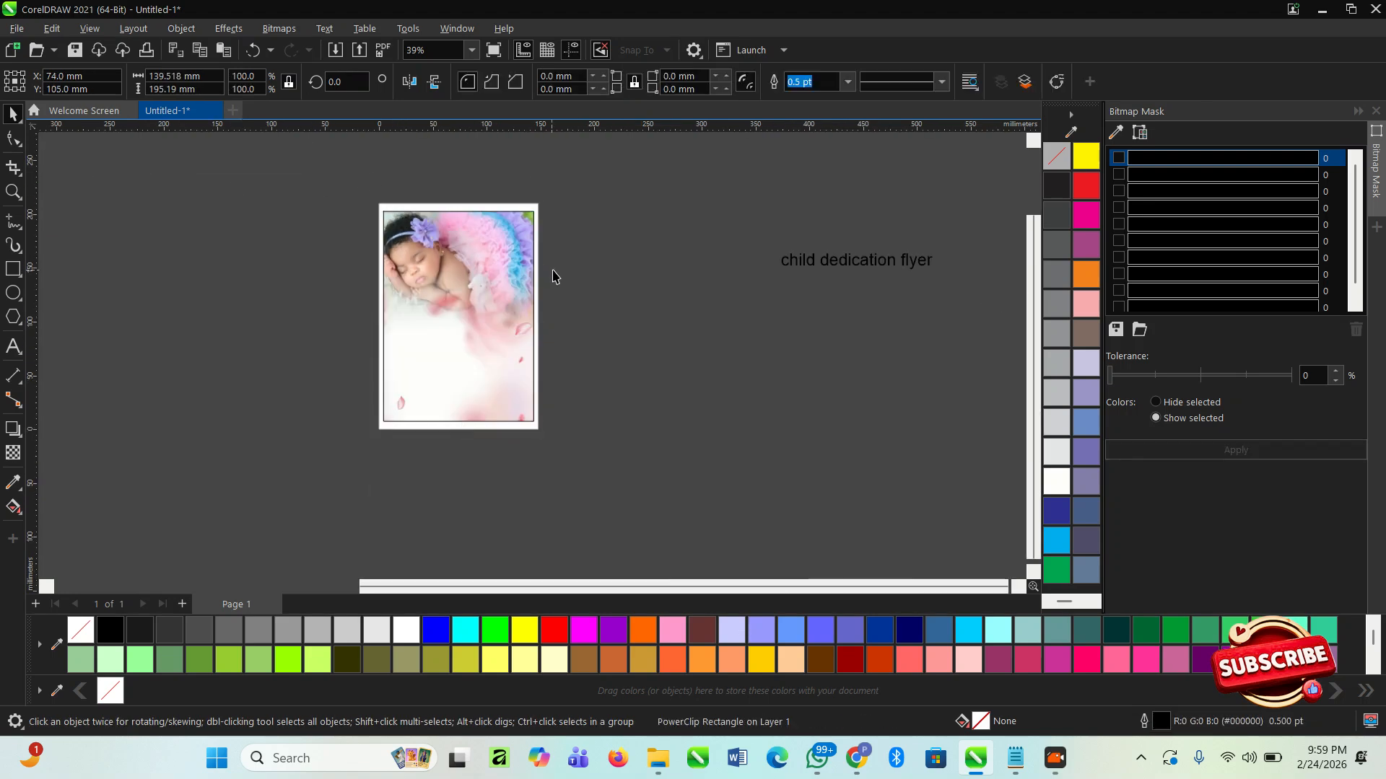
click(848, 85)
click(843, 84)
click(846, 85)
click(796, 100)
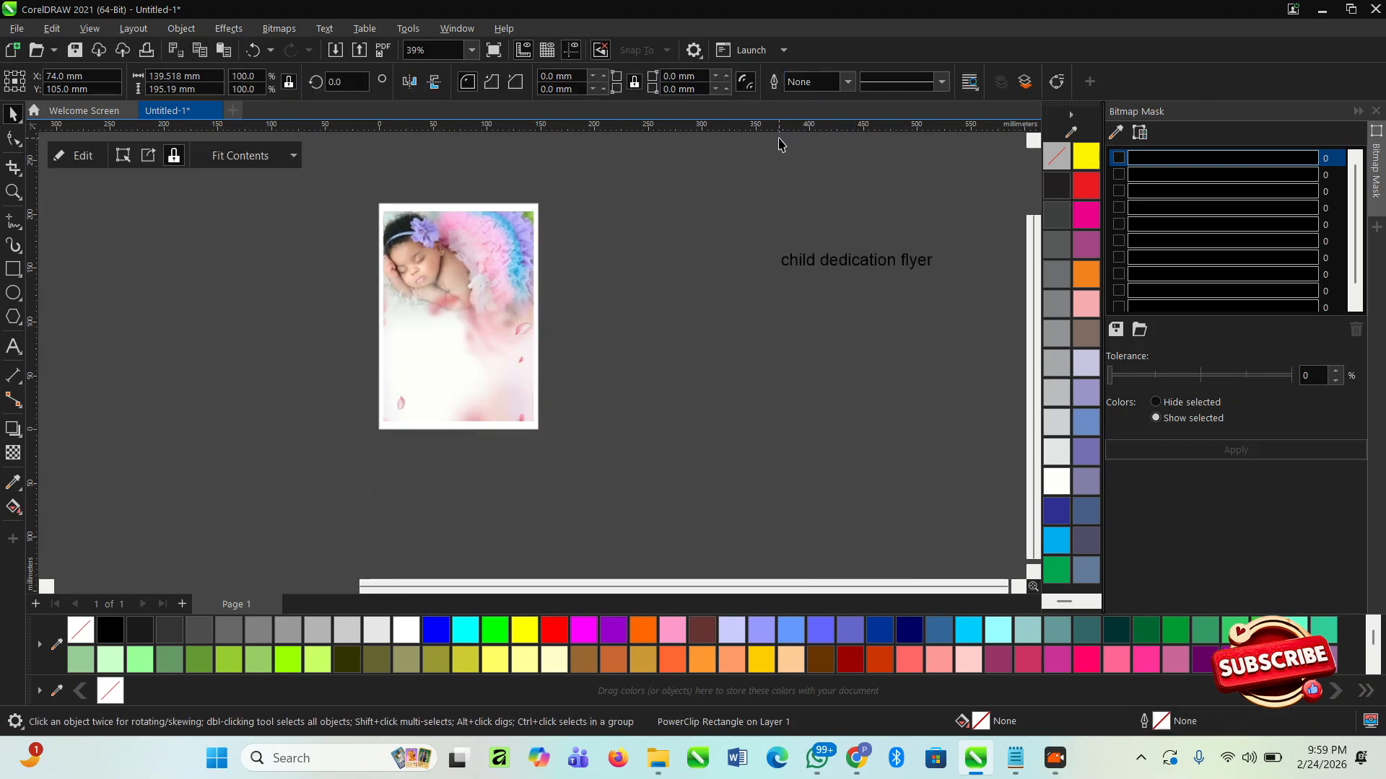
click(635, 267)
- Inspect the composed flyer background, and switch to Notepad to read through the invitation text
scroll(634, 267, down, 1)
key(z)
drag(411, 205, 673, 410)
key(space)
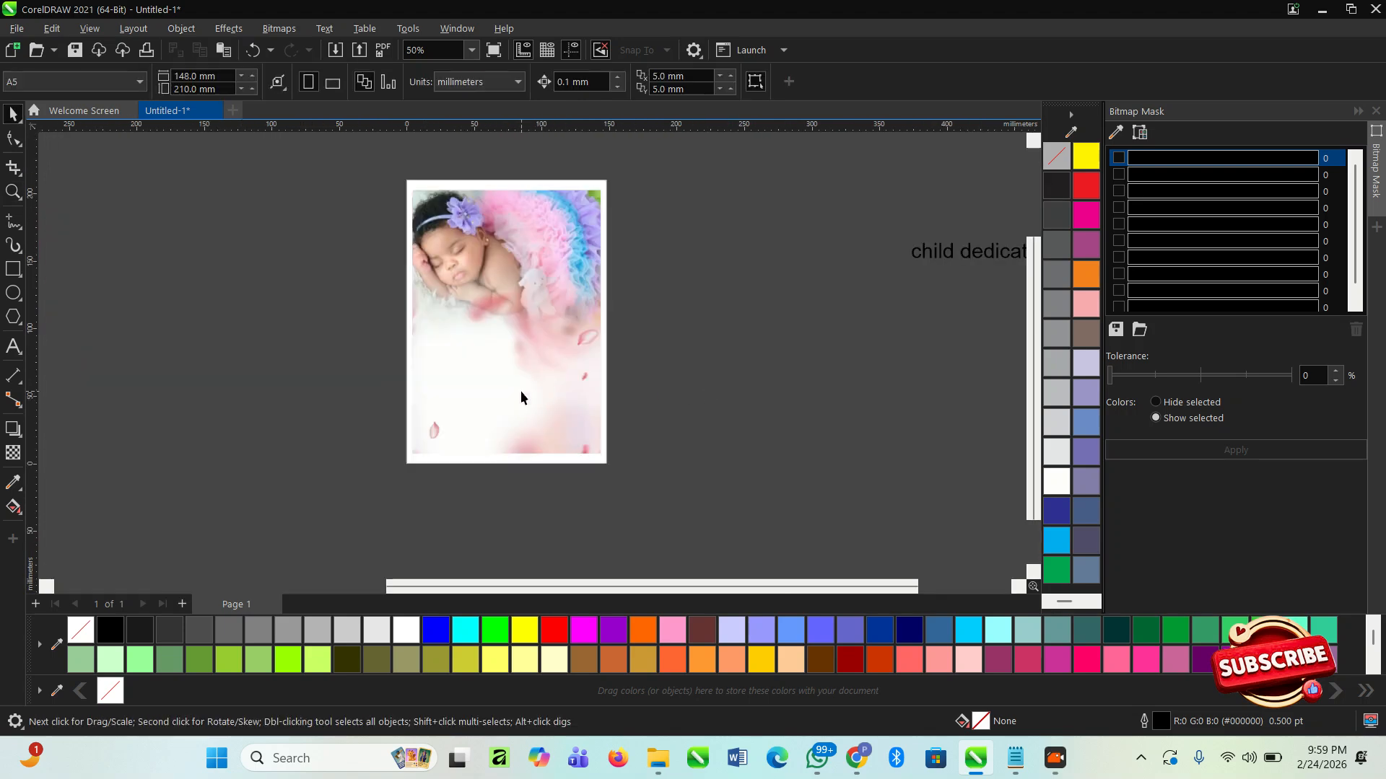
click(541, 391)
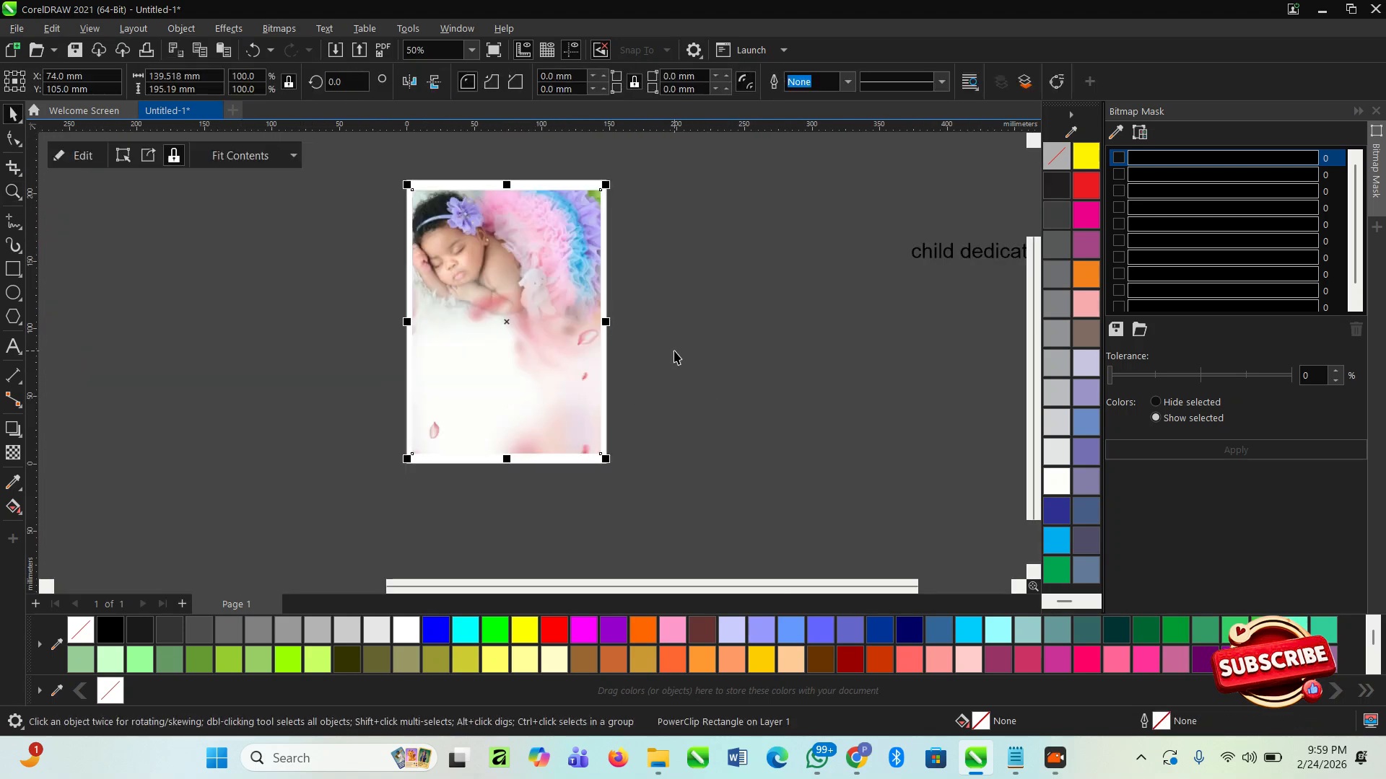
click(1018, 762)
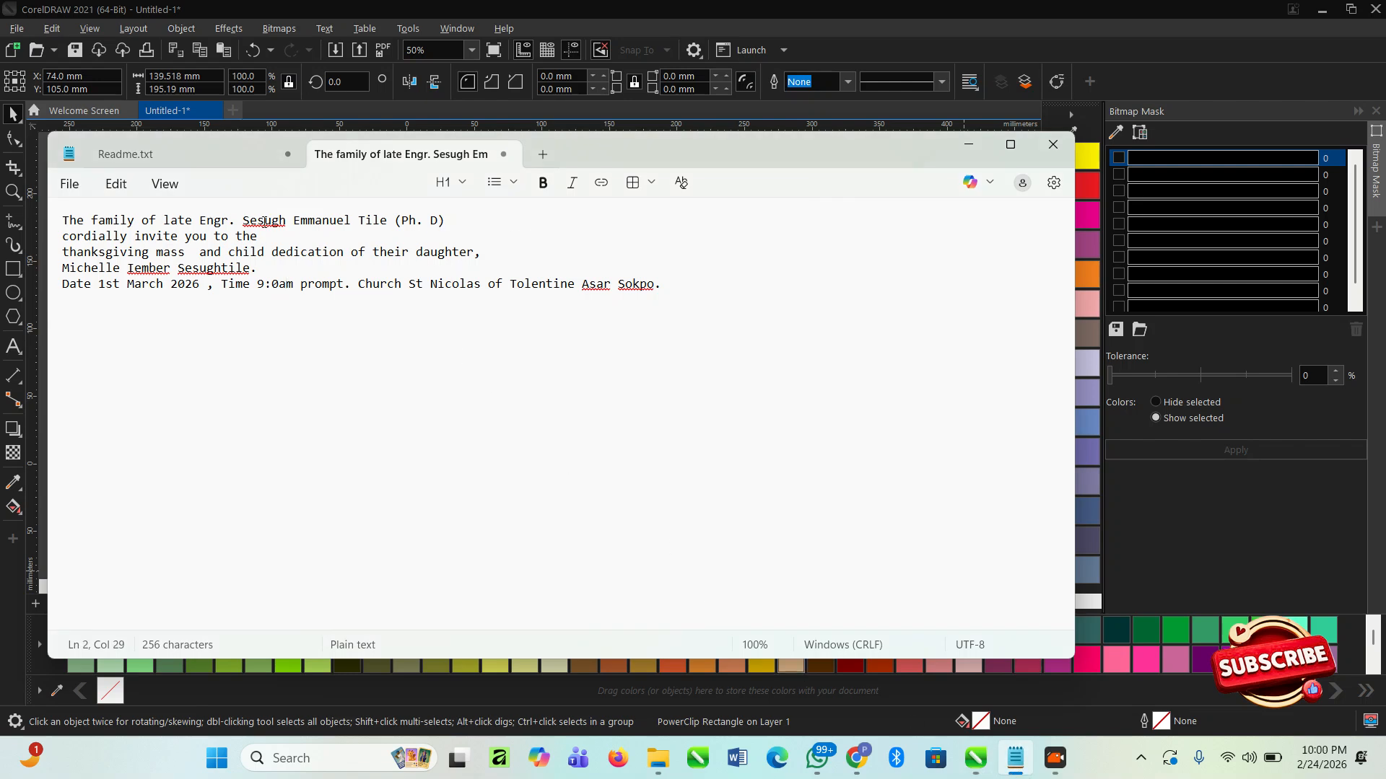
drag(465, 221, 56, 225)
key(ctrl+c)
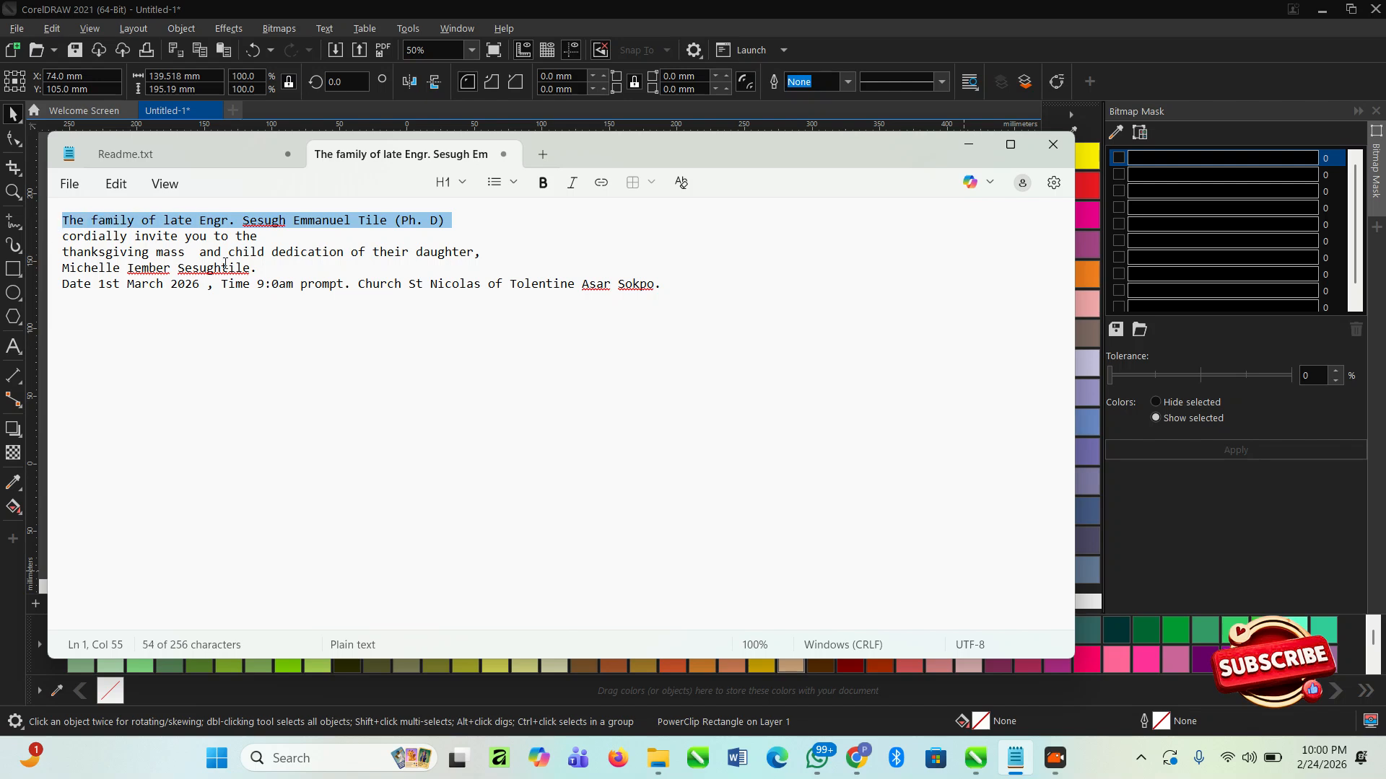
click(345, 253)
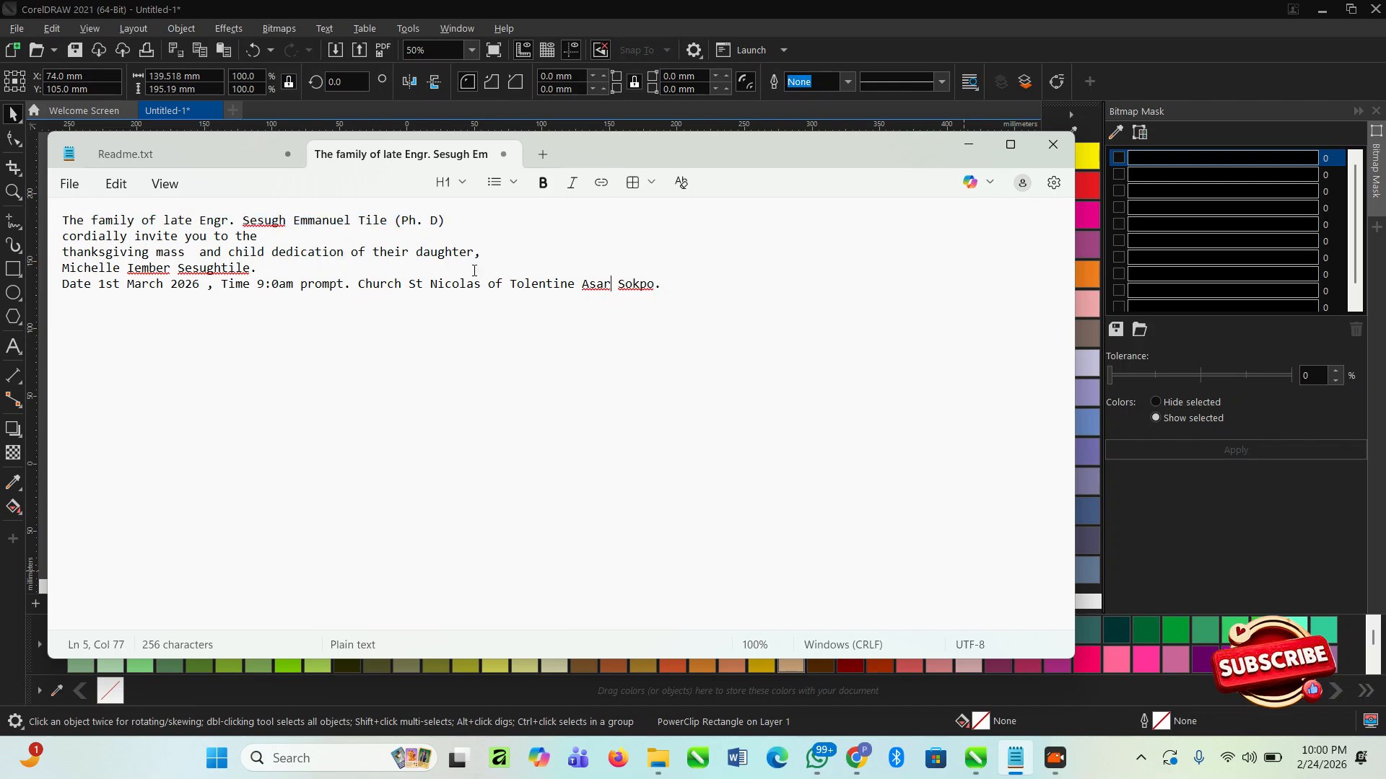
- Copy the family's name line from Notepad and paste it in CorelDRAW as artistic text below the baby photo
click(246, 237)
drag(469, 223, 92, 218)
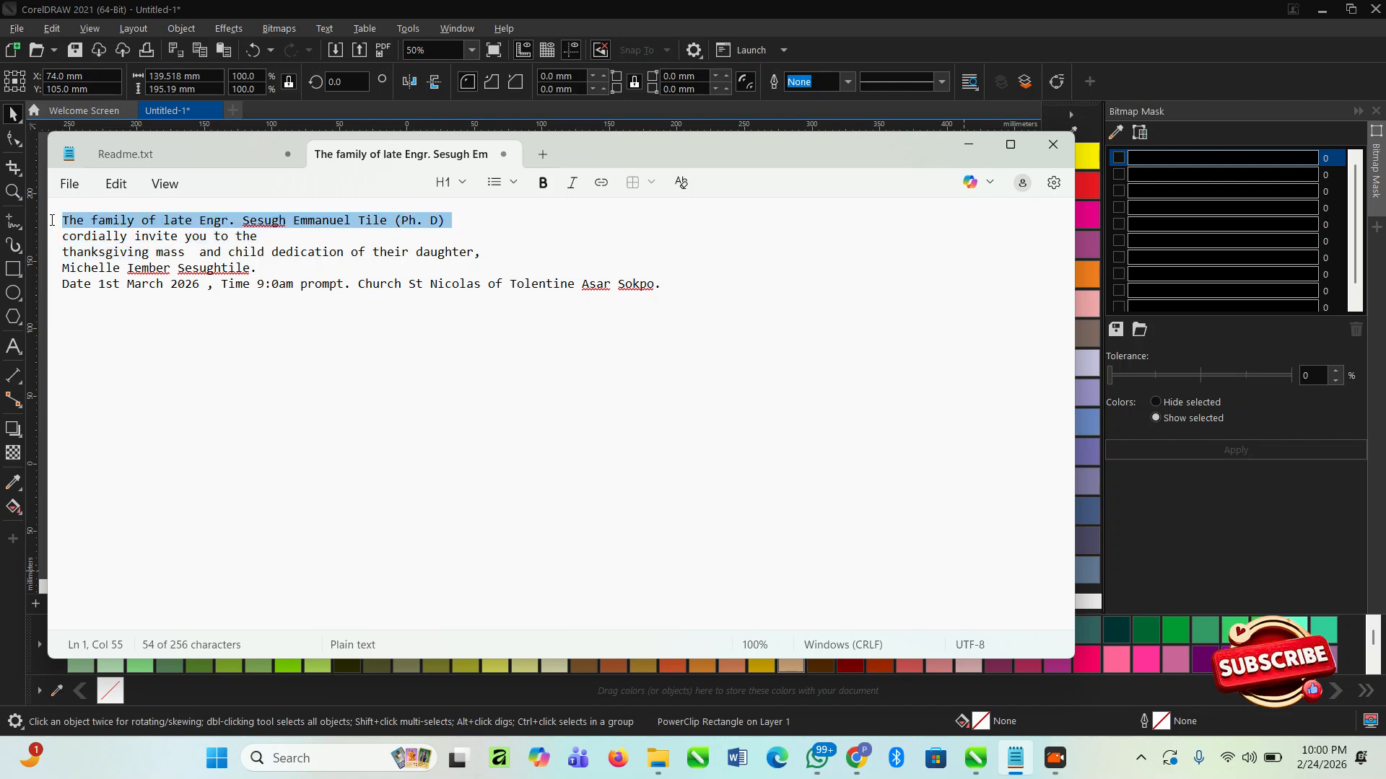
key(alt+Tab)
scroll(548, 416, up, 2)
click(552, 416)
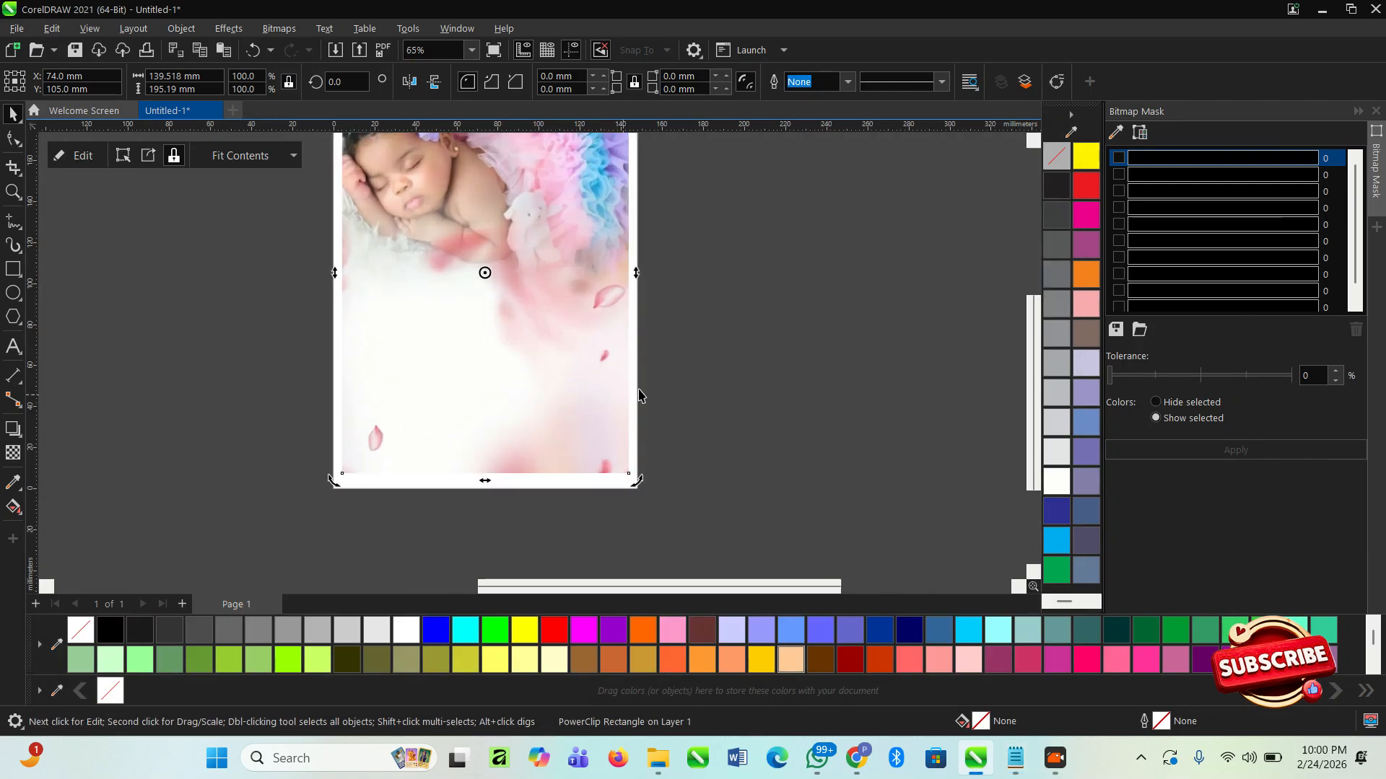
click(661, 394)
key(F8)
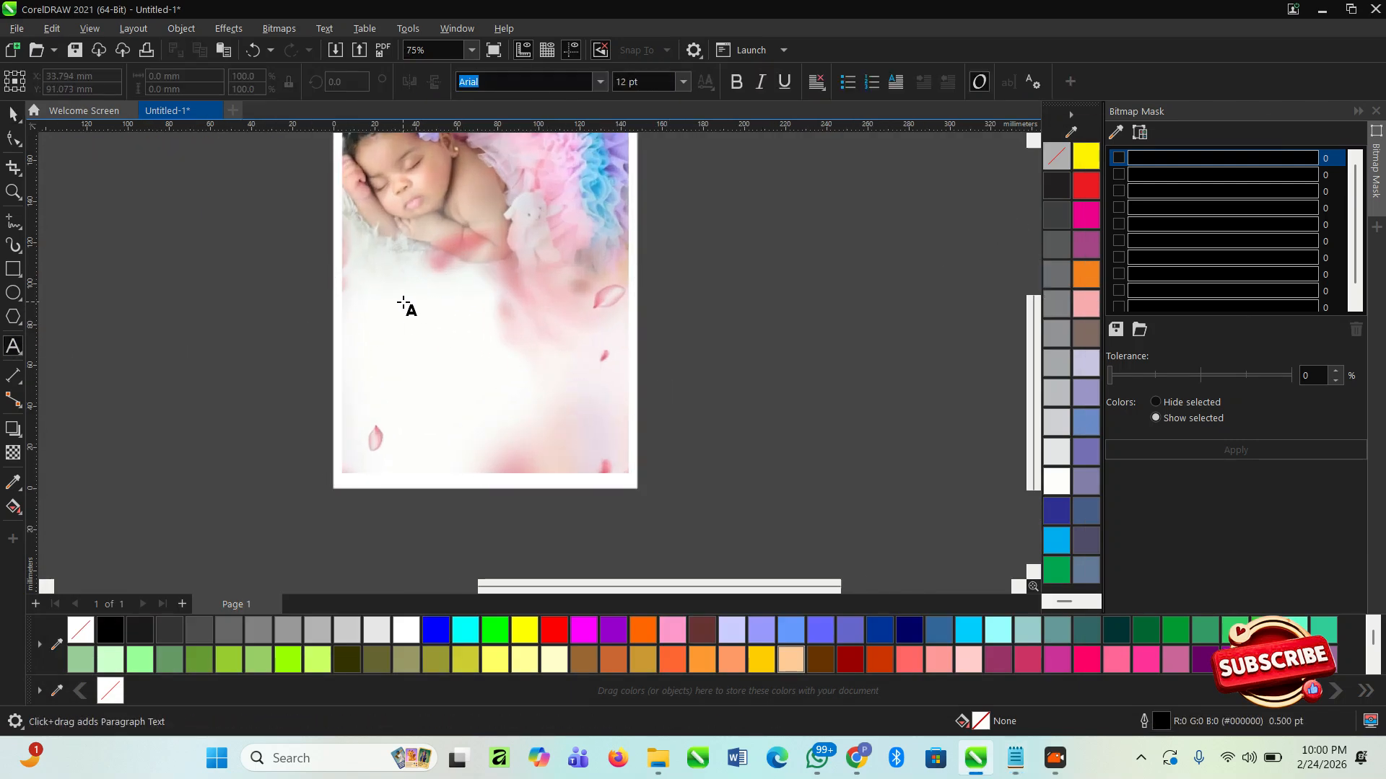
click(402, 305)
key(ctrl+v)
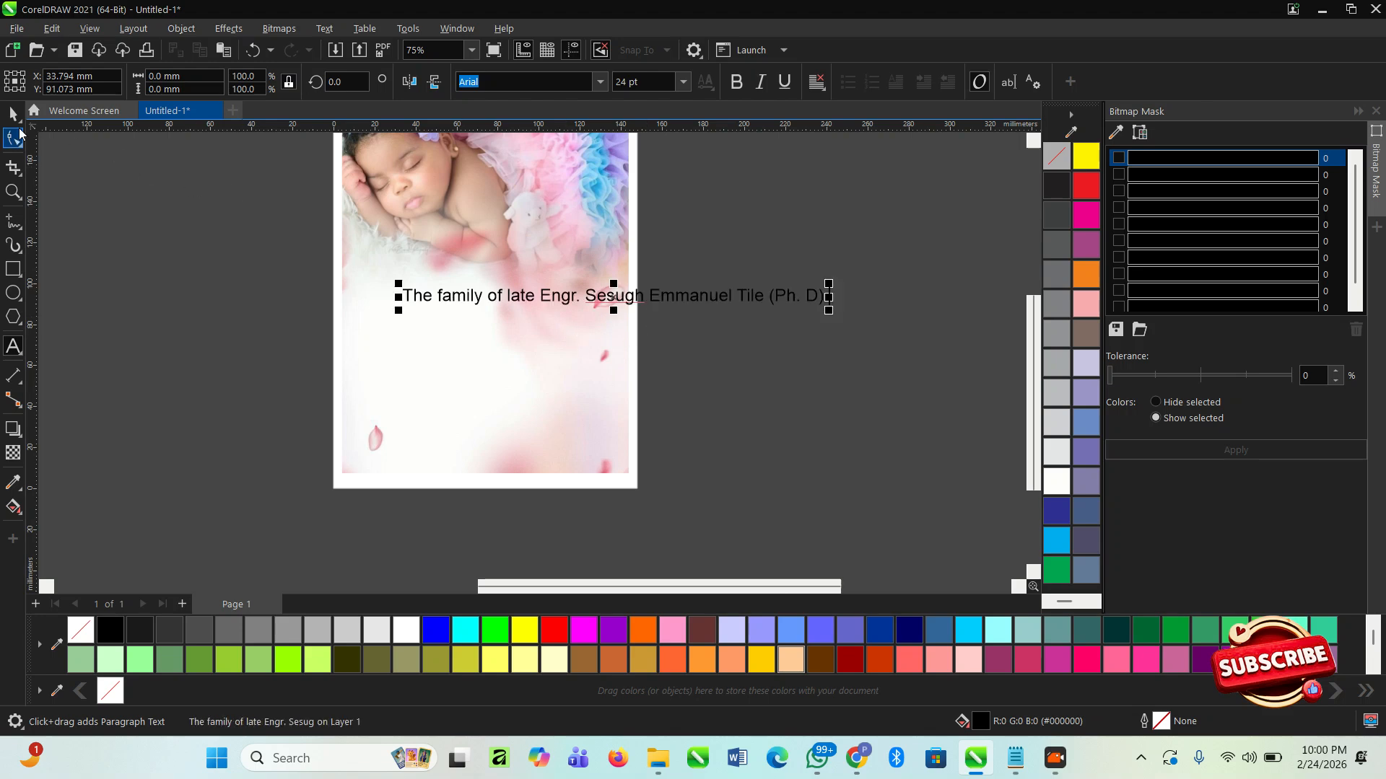
- Scale the pasted family line down to about 75 mm wide and place it just beneath the baby photo
click(14, 114)
drag(829, 285, 517, 269)
scroll(529, 309, up, 3)
click(840, 320)
- Switch to Notepad and copy the two lines from "cordially invite you to the" through "of their daughter,"
key(alt+Tab)
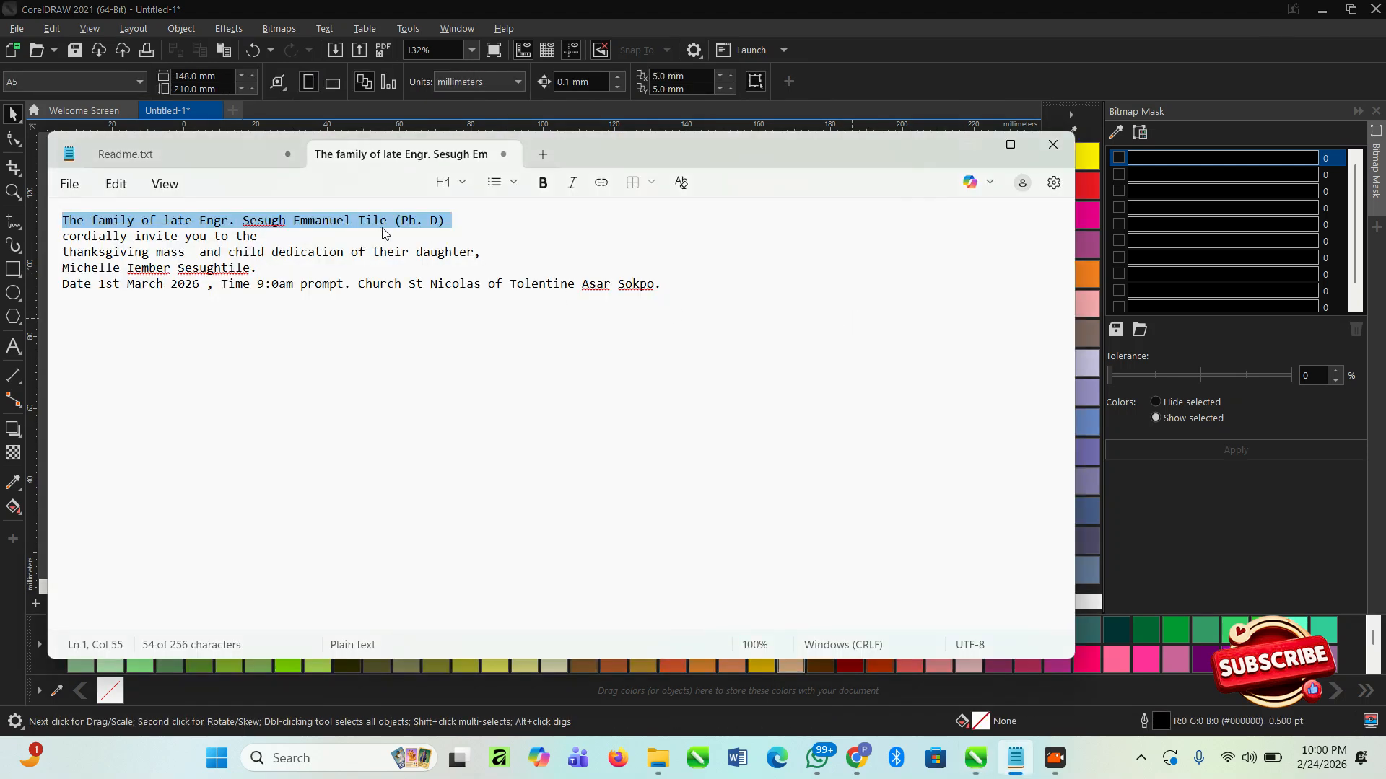
click(305, 240)
drag(278, 252, 104, 234)
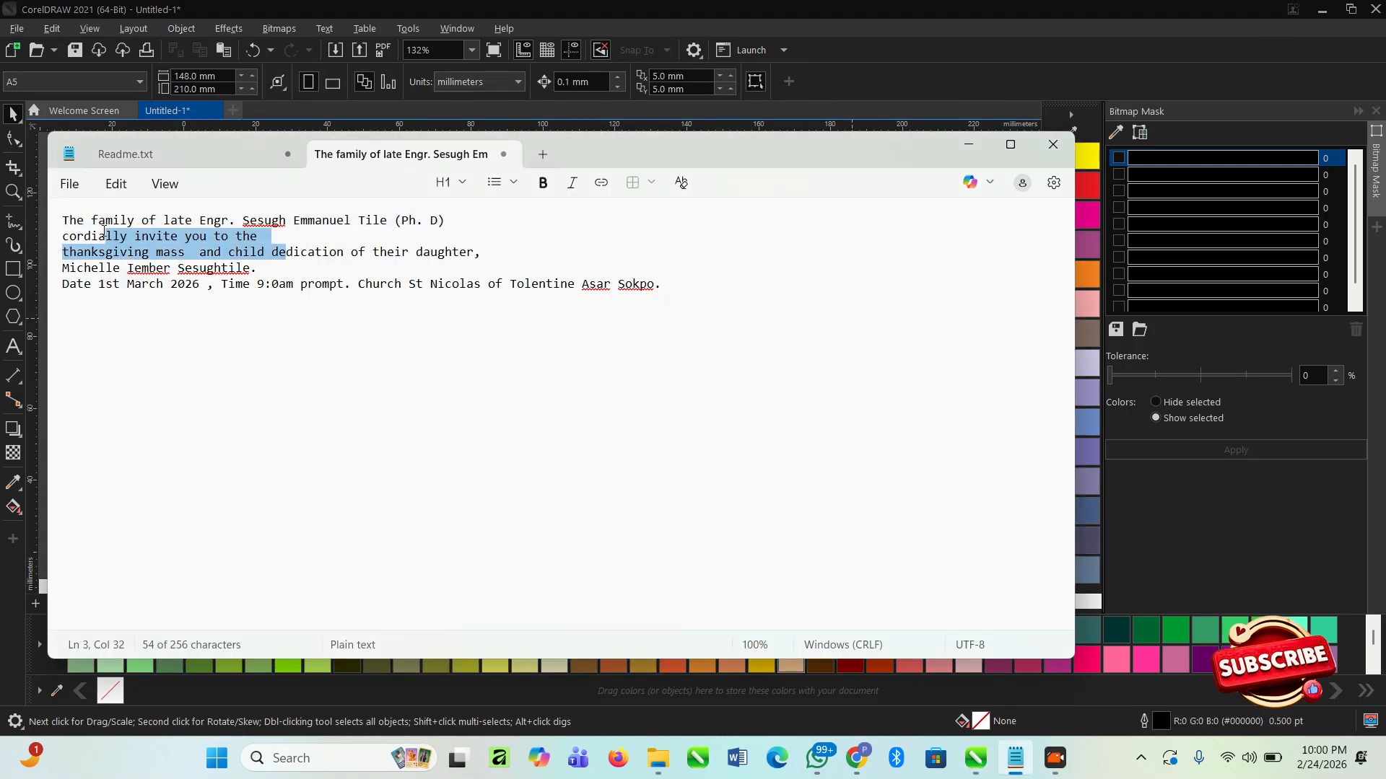
drag(268, 239, 71, 233)
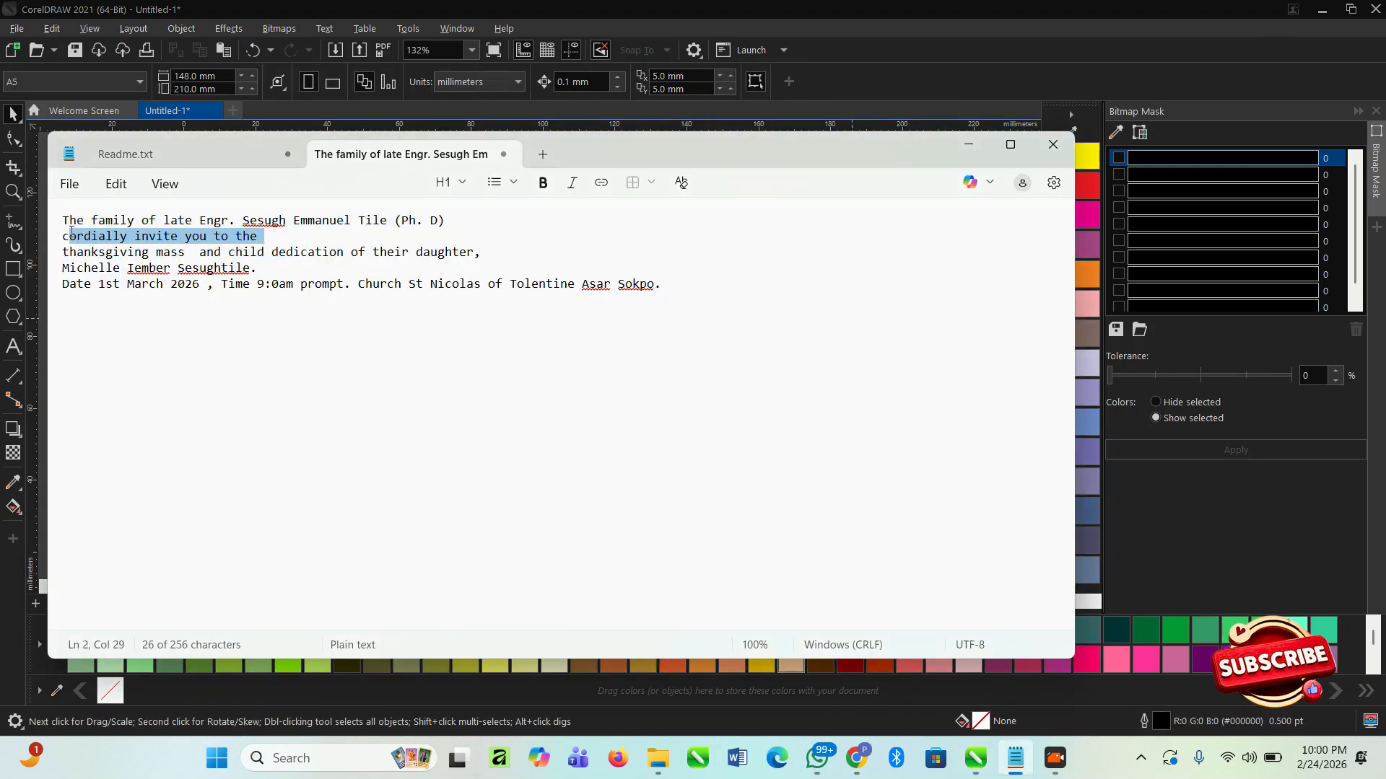
click(414, 252)
drag(464, 252, 57, 242)
key(ctrl+c)
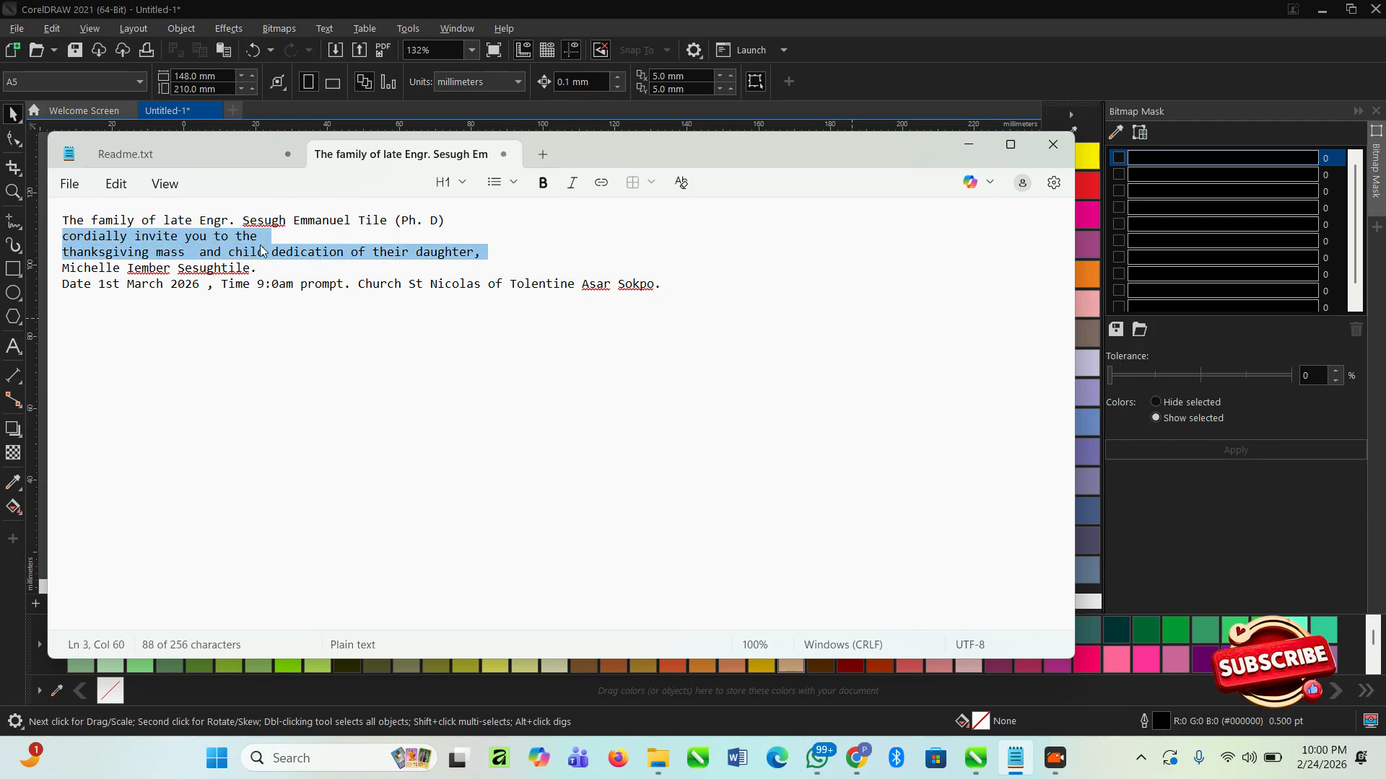
- Back in CorelDRAW, duplicate the family line just below itself and replace the duplicate's text with the copied invitation lines
key(alt+Tab)
click(464, 260)
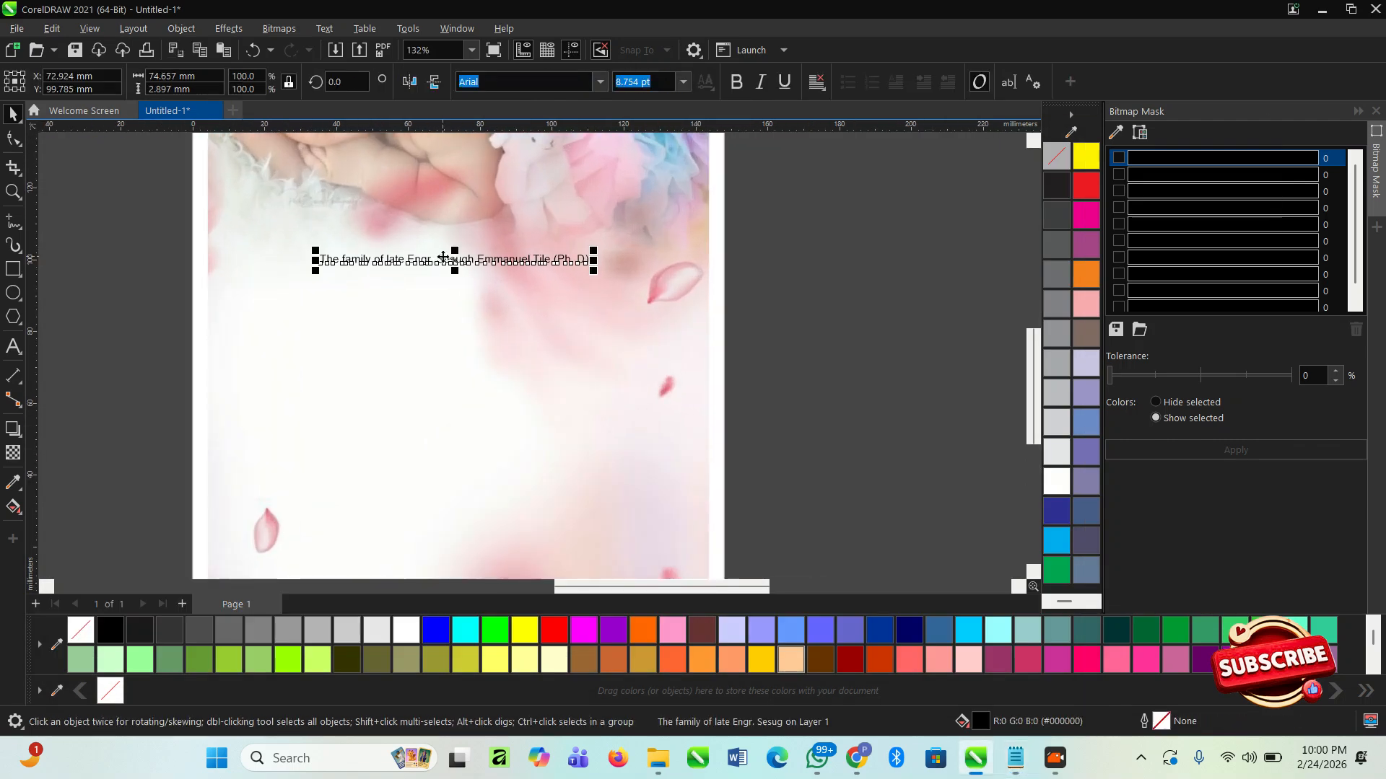
drag(443, 278, 443, 293)
right_click(443, 294)
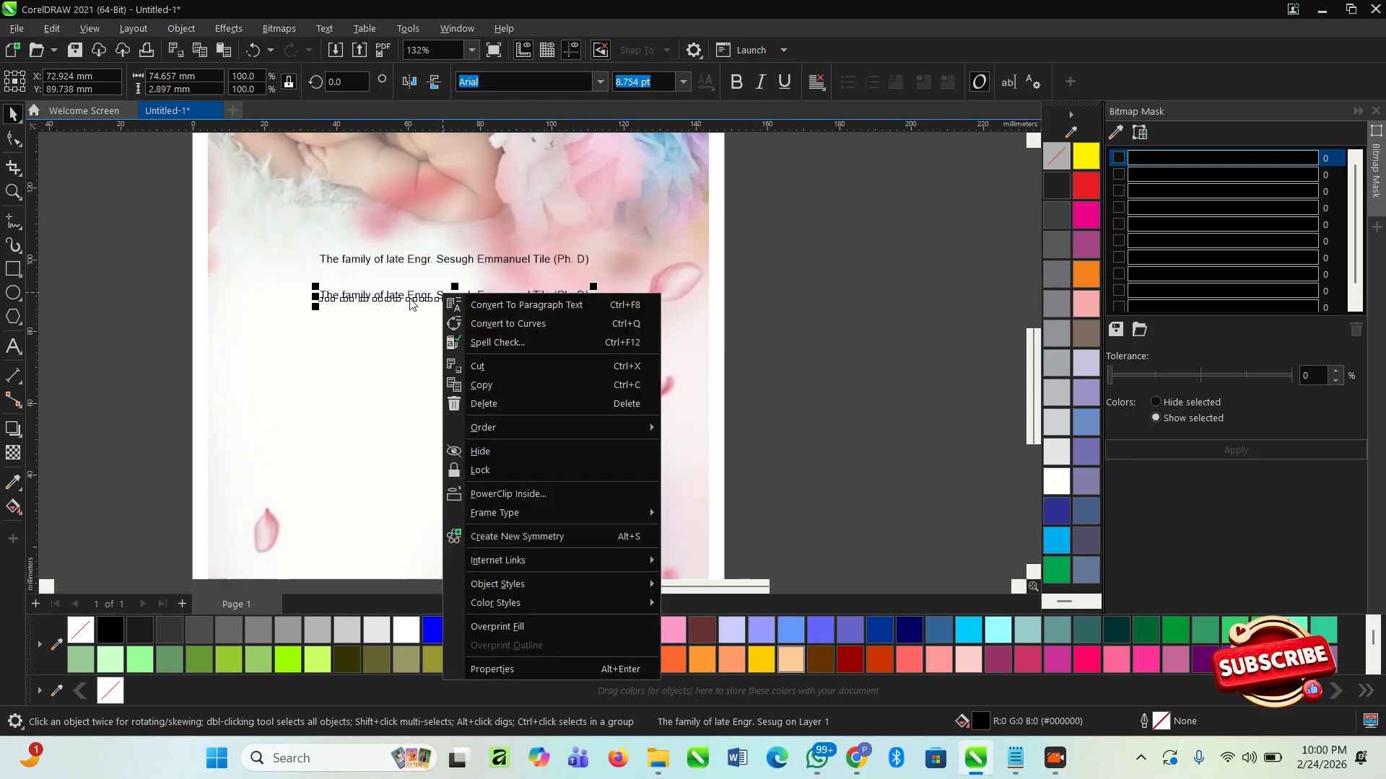
double_click(414, 299)
key(ctrl+a)
key(ctrl+v)
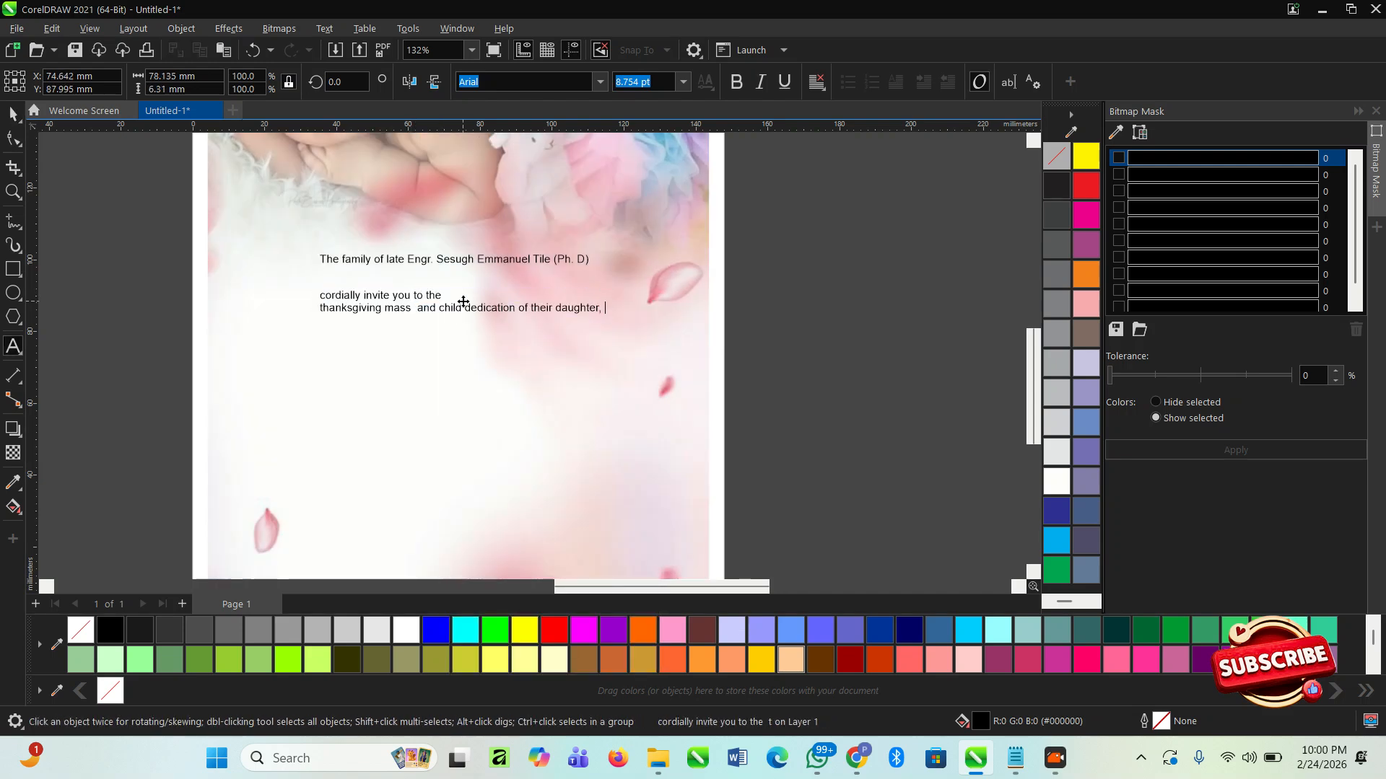
click(12, 113)
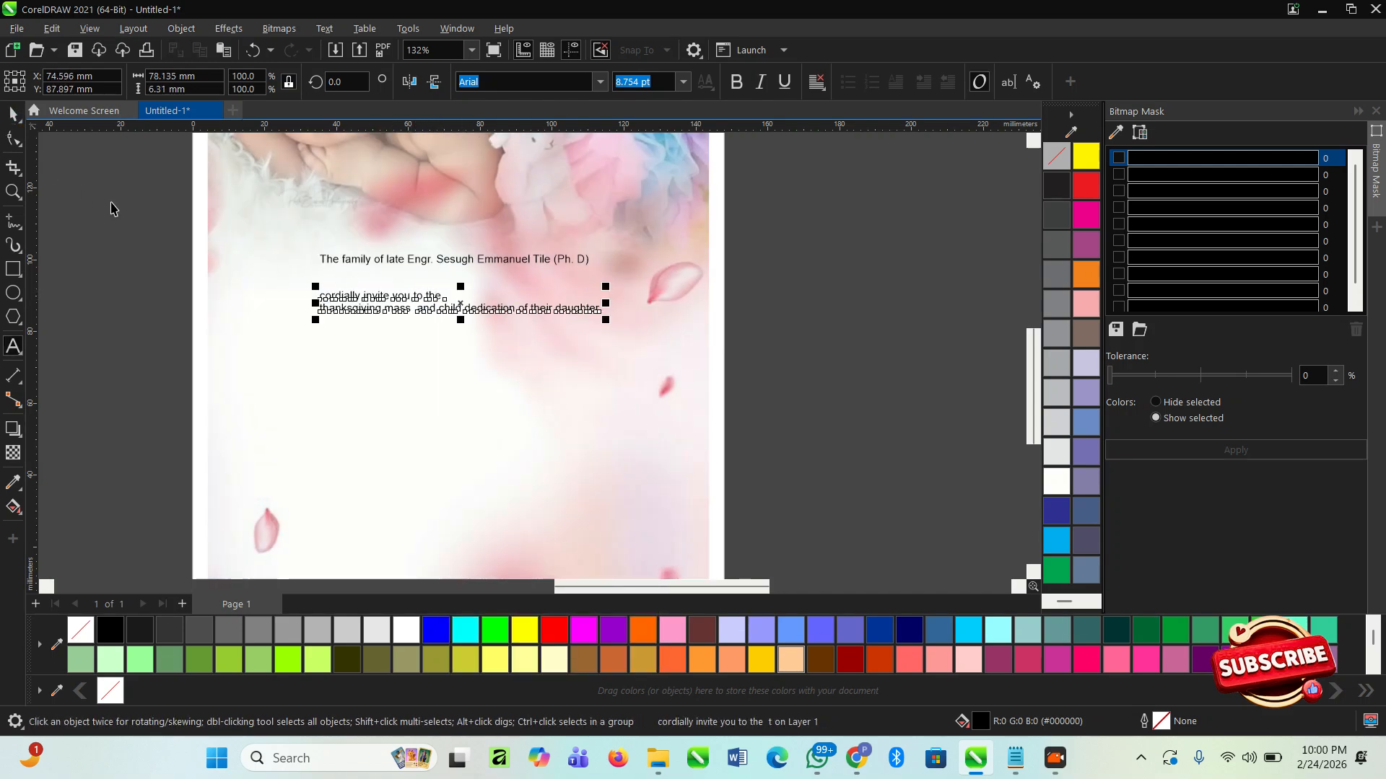
- Move the invitation text up under the family line, break it apart, and place the "thanksgiving mass" line lower on the flyer
scroll(455, 303, up, 2)
drag(435, 282, 441, 256)
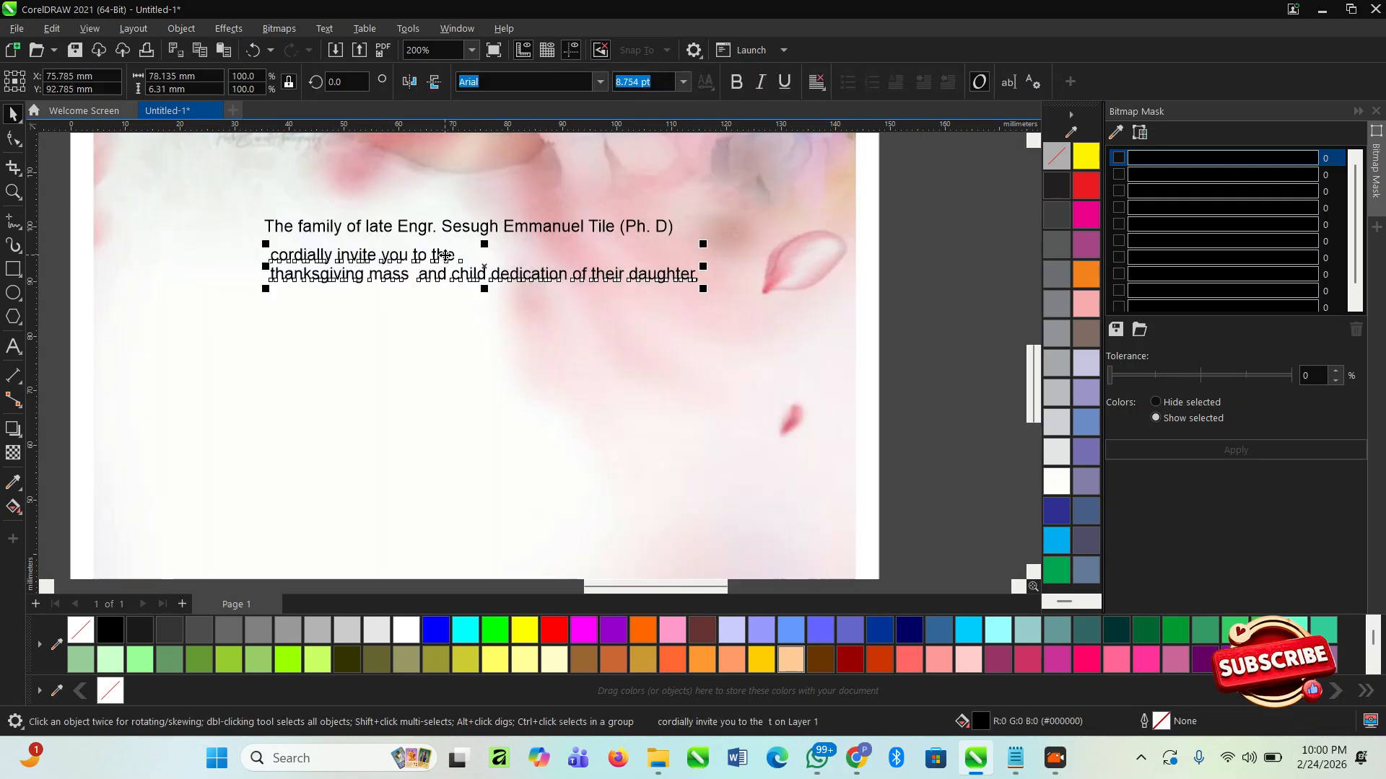
key(ctrl+k)
drag(476, 274, 495, 334)
click(522, 349)
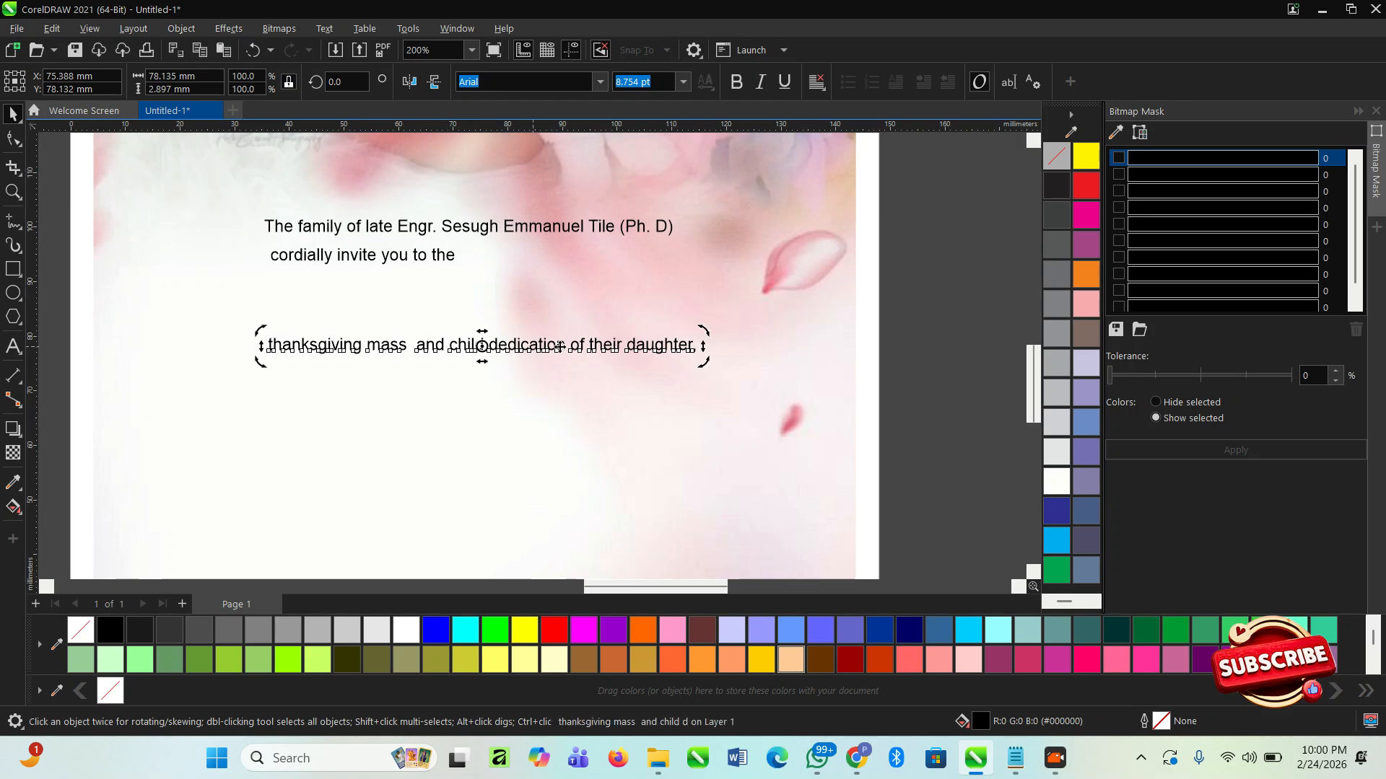
- Cut "of their daughter," out of the "thanksgiving mass and child dedication" line
double_click(583, 348)
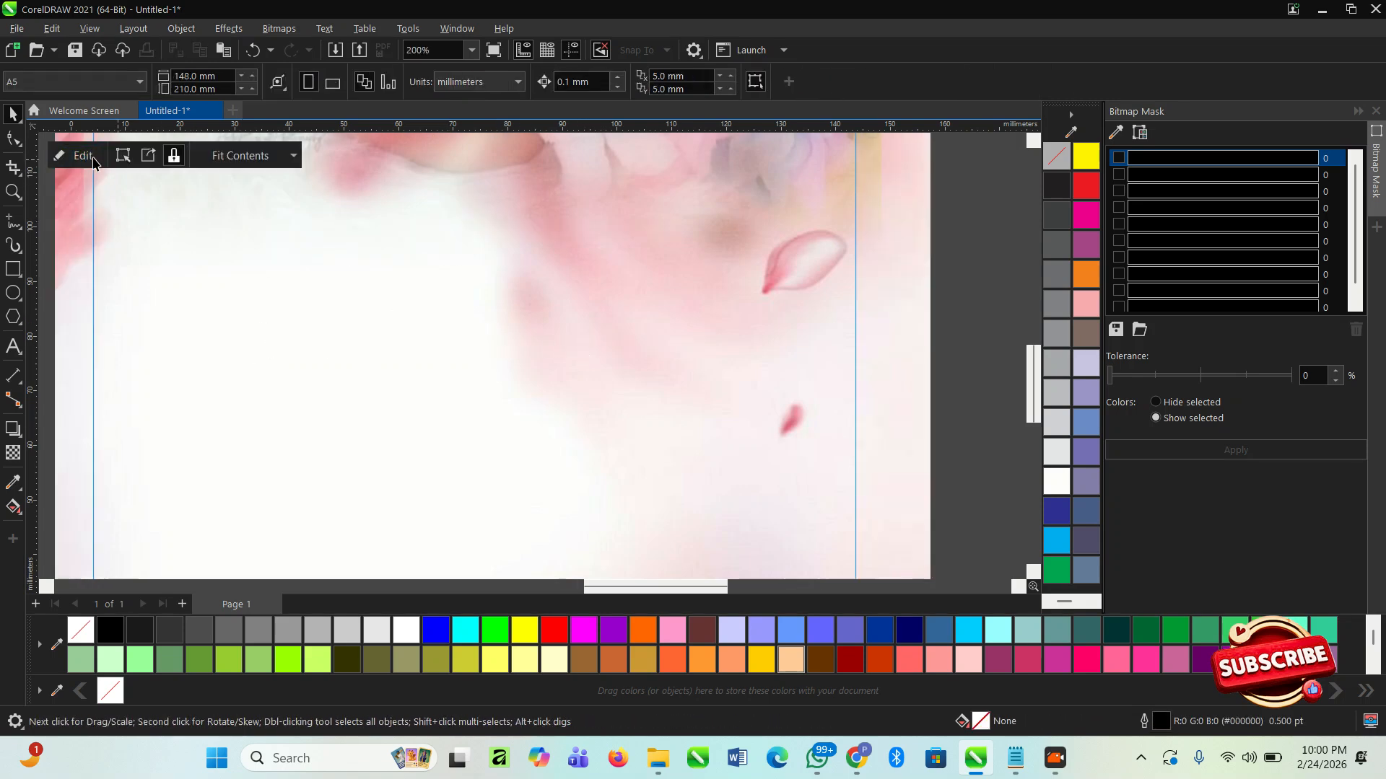
click(86, 154)
double_click(573, 345)
drag(572, 345, 731, 347)
key(ctrl+c)
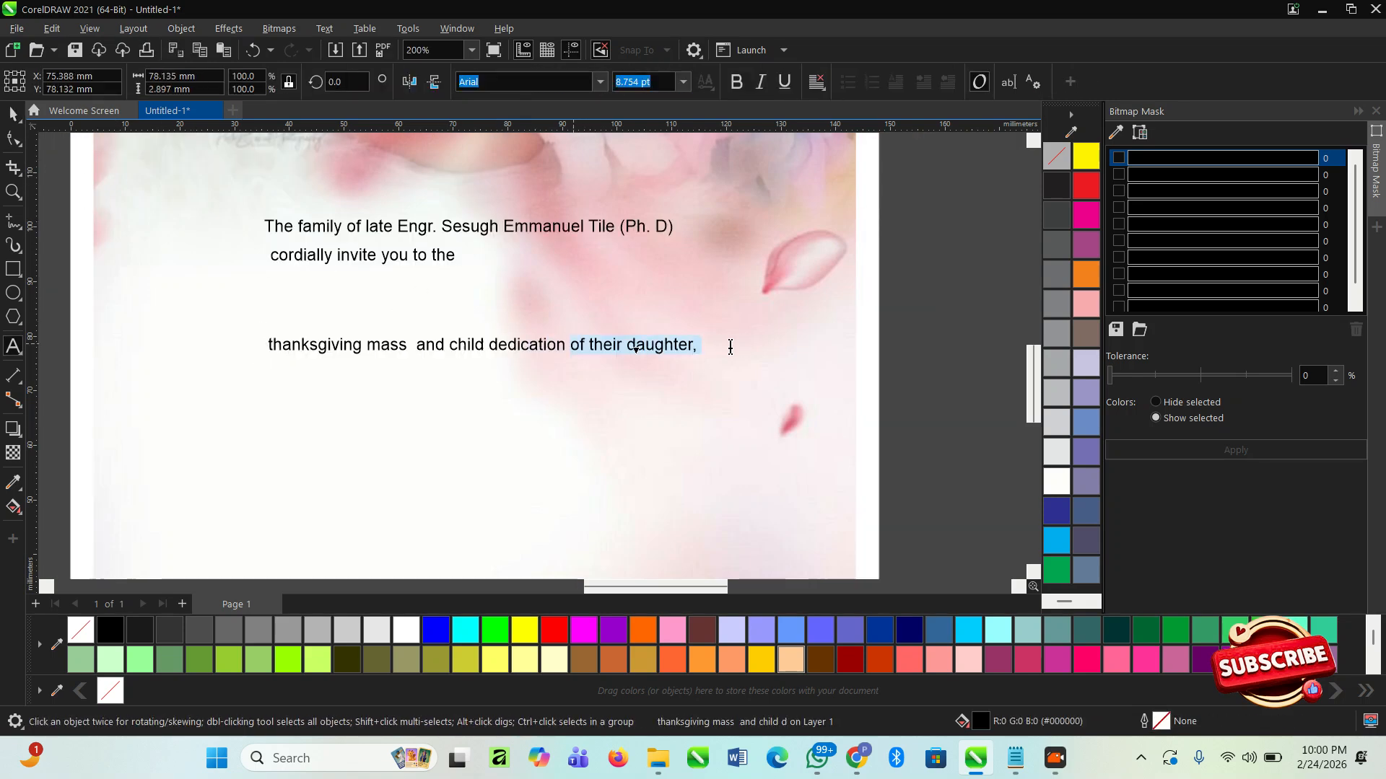
key(Delete)
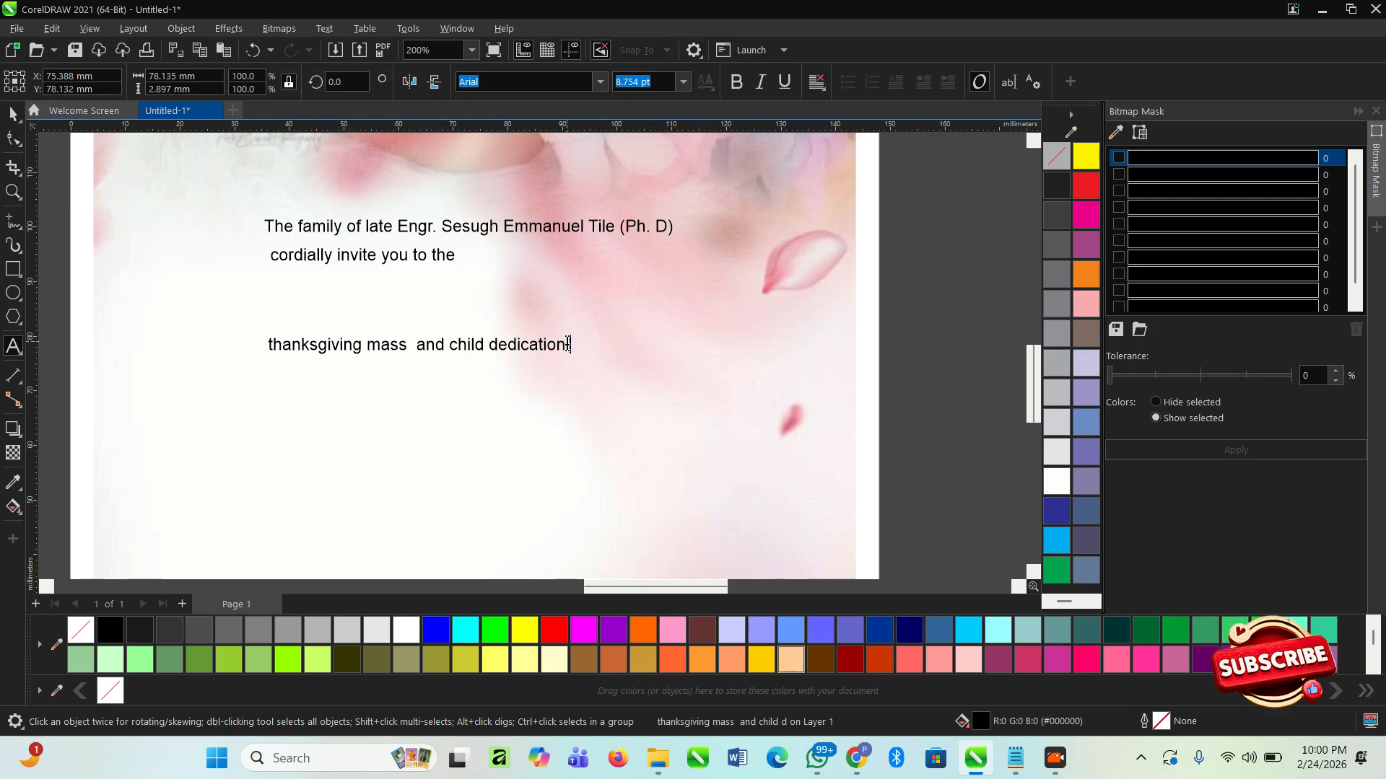
click(9, 115)
- Split the "thanksgiving mass and child dedication" text into two lines, starting the second line at "child"
click(485, 346)
click(479, 346)
drag(480, 345, 519, 332)
double_click(485, 333)
key(Return)
- Enlarge the two-line heading to about 102 mm wide and position it below "cordially invite you to the"
click(11, 116)
drag(488, 365, 790, 426)
drag(594, 340, 549, 335)
drag(743, 311, 827, 292)
- Paste "of their daughter," as separate text and park it outside the page's left edge
double_click(745, 327)
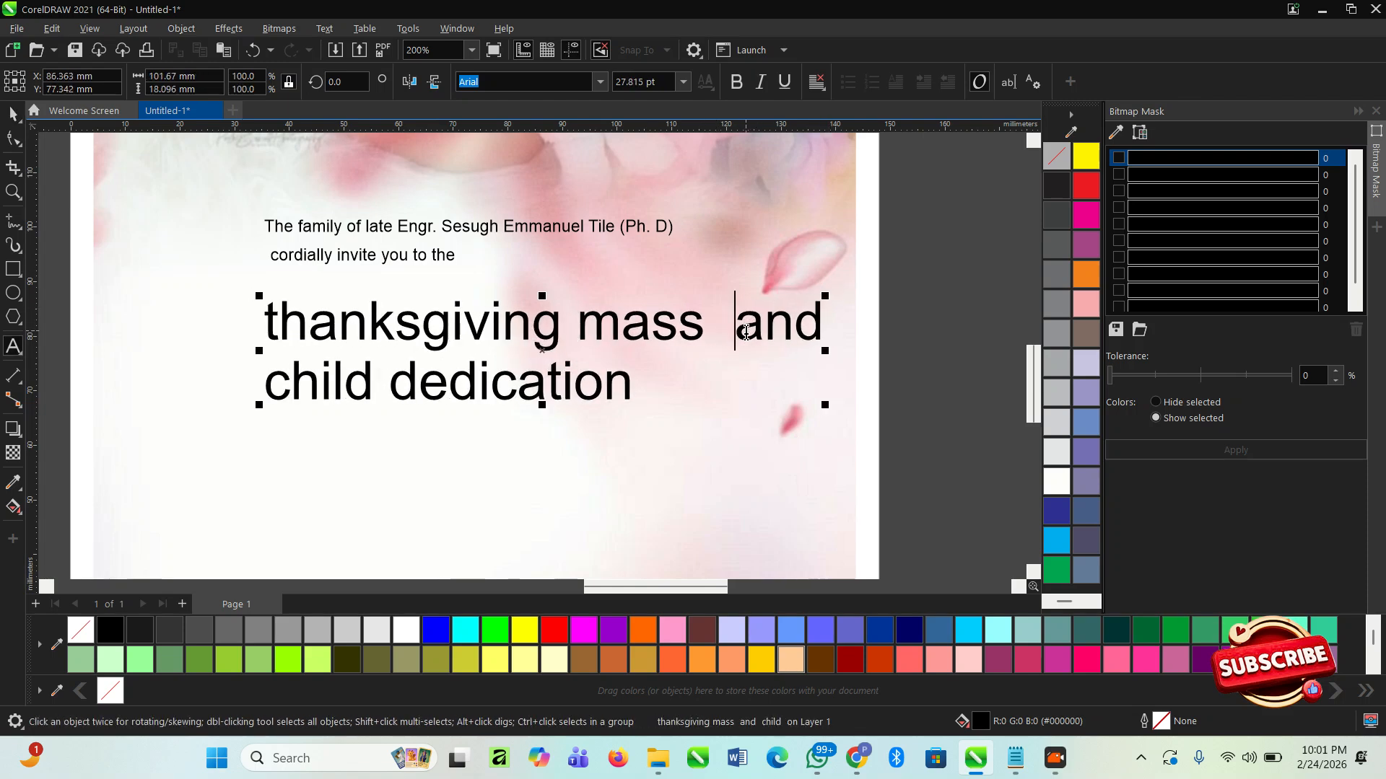
scroll(640, 275, down, 2)
click(145, 368)
key(ctrl+v)
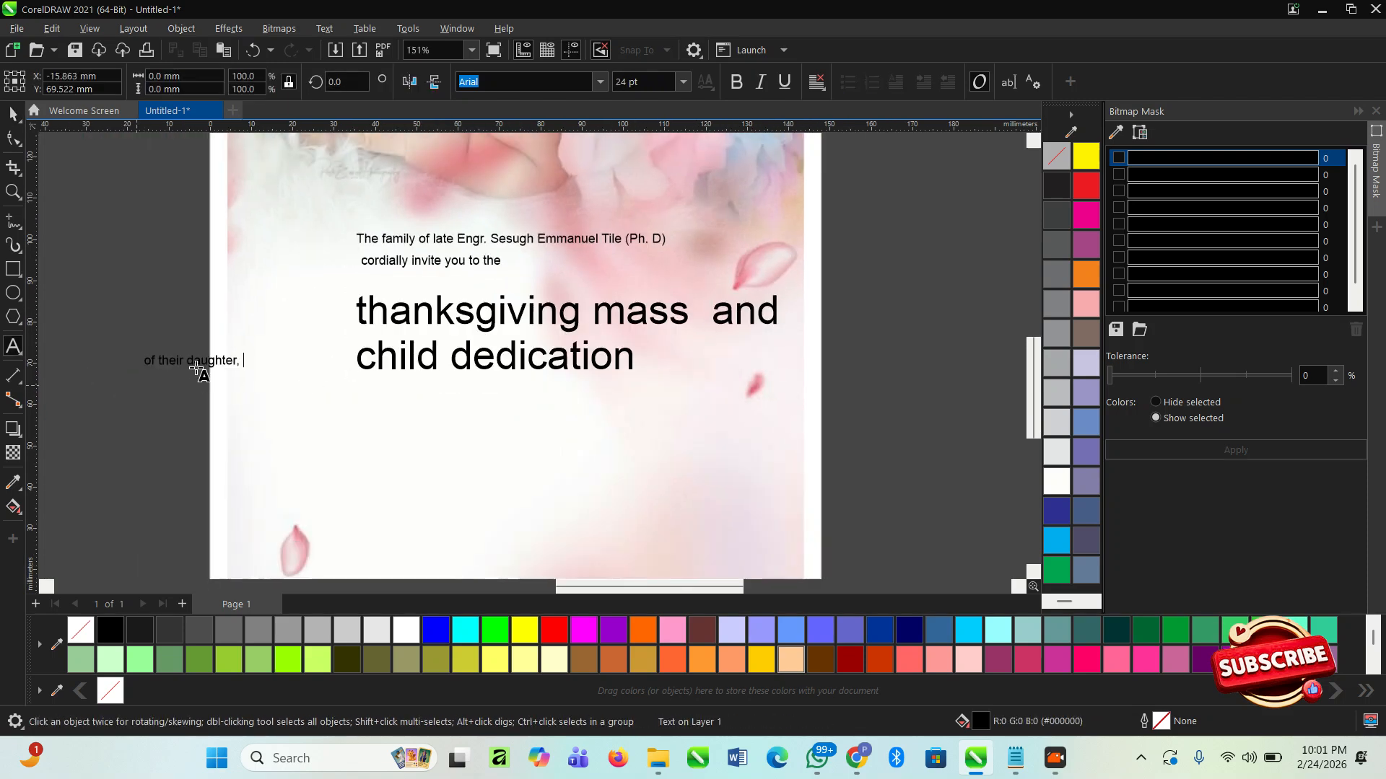
scroll(414, 340, down, 1)
click(13, 114)
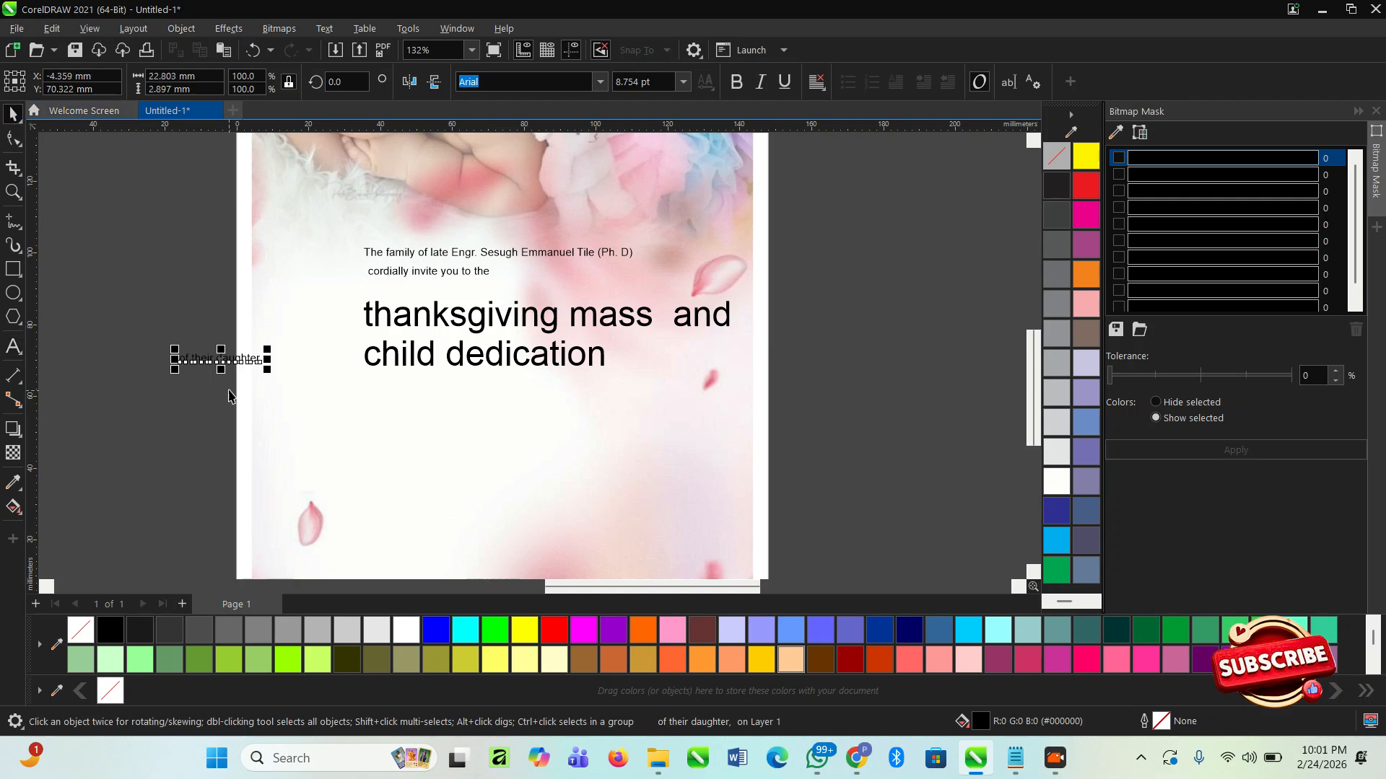
drag(219, 361, 141, 344)
key(Escape)
- Move the two-line heading slightly down and replace the word "and" with "&"
scroll(409, 332, up, 2)
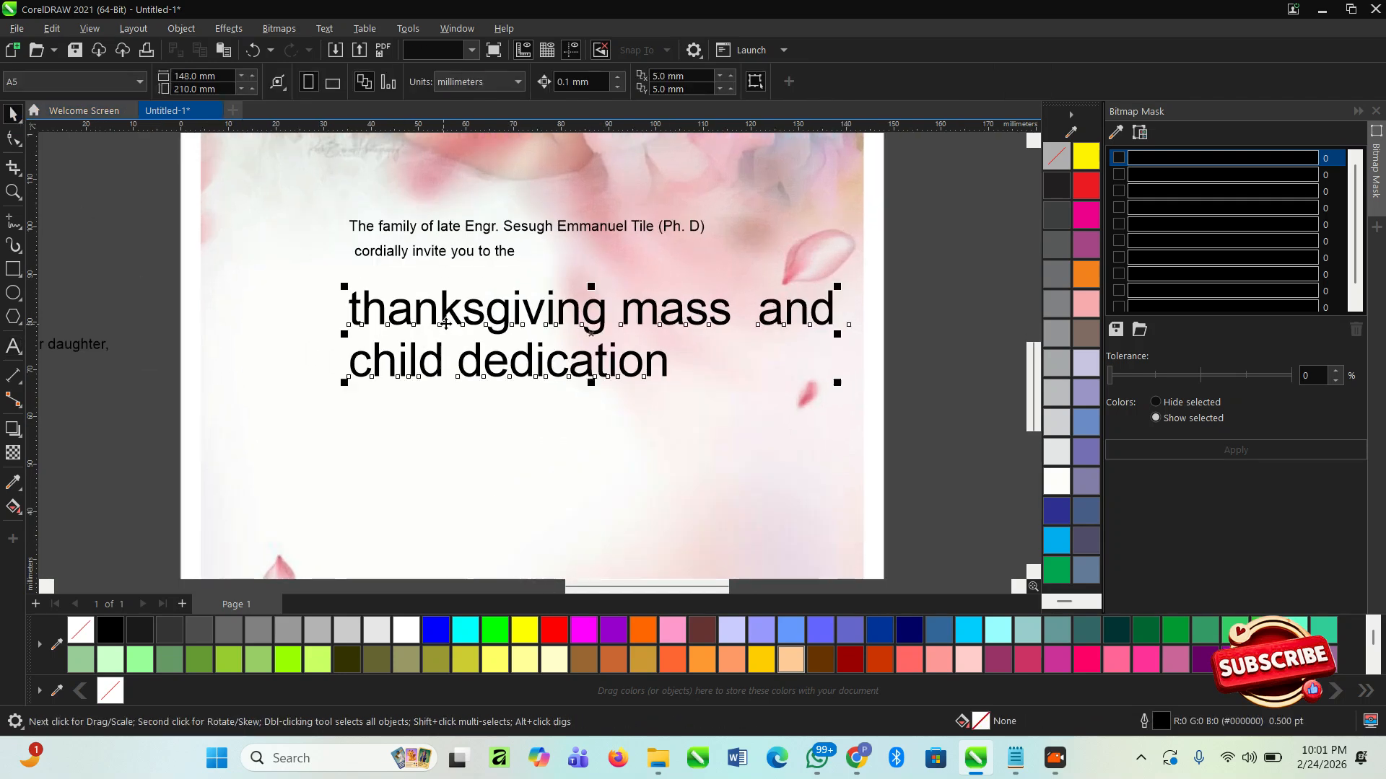
click(451, 312)
drag(451, 312, 451, 324)
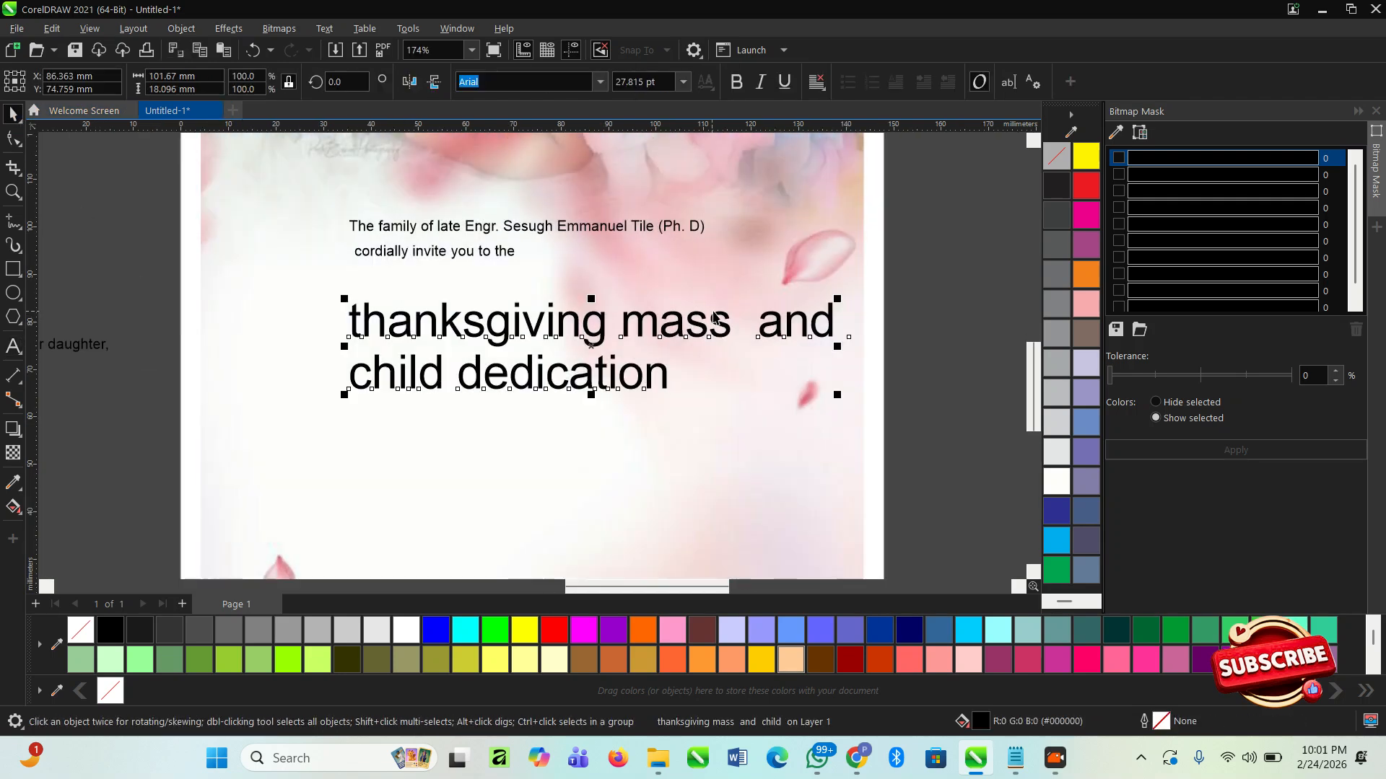
double_click(776, 335)
drag(761, 325, 865, 323)
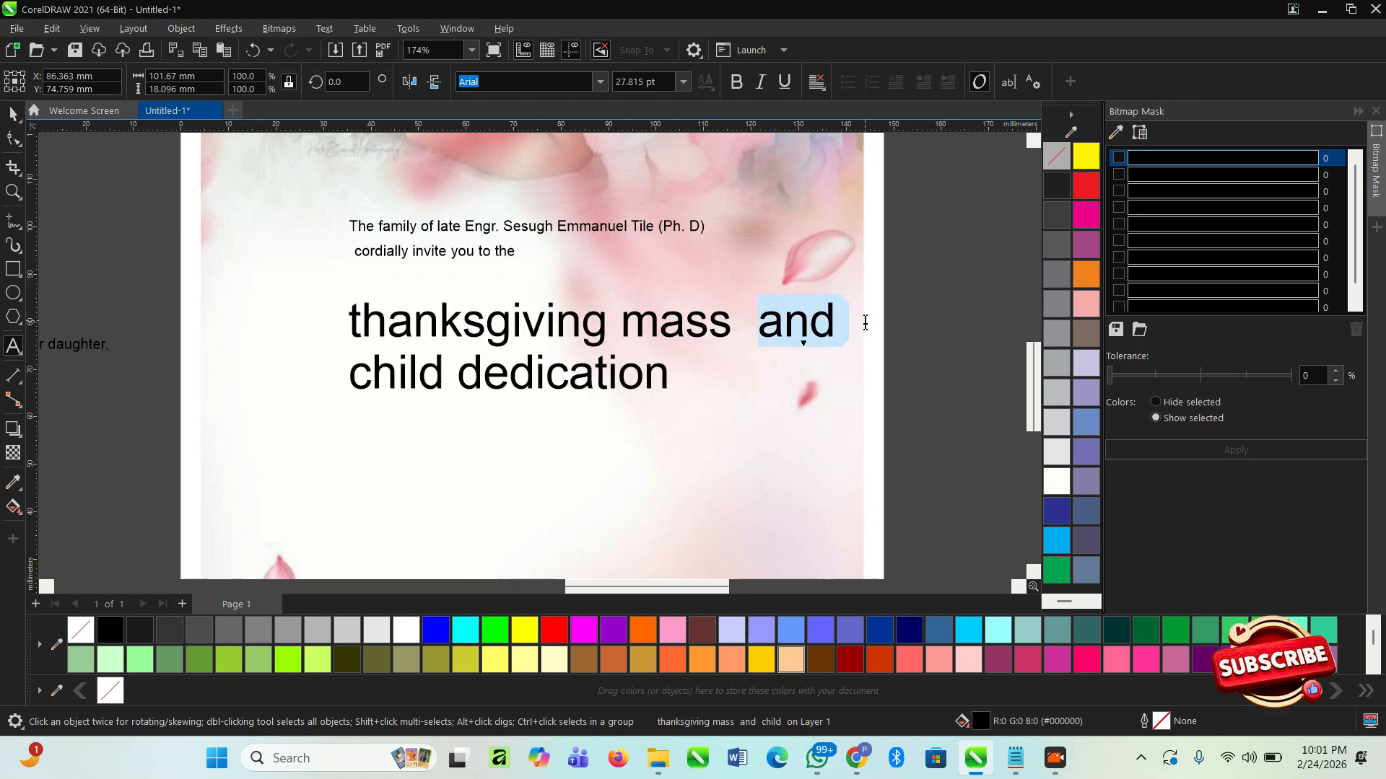
text(&)
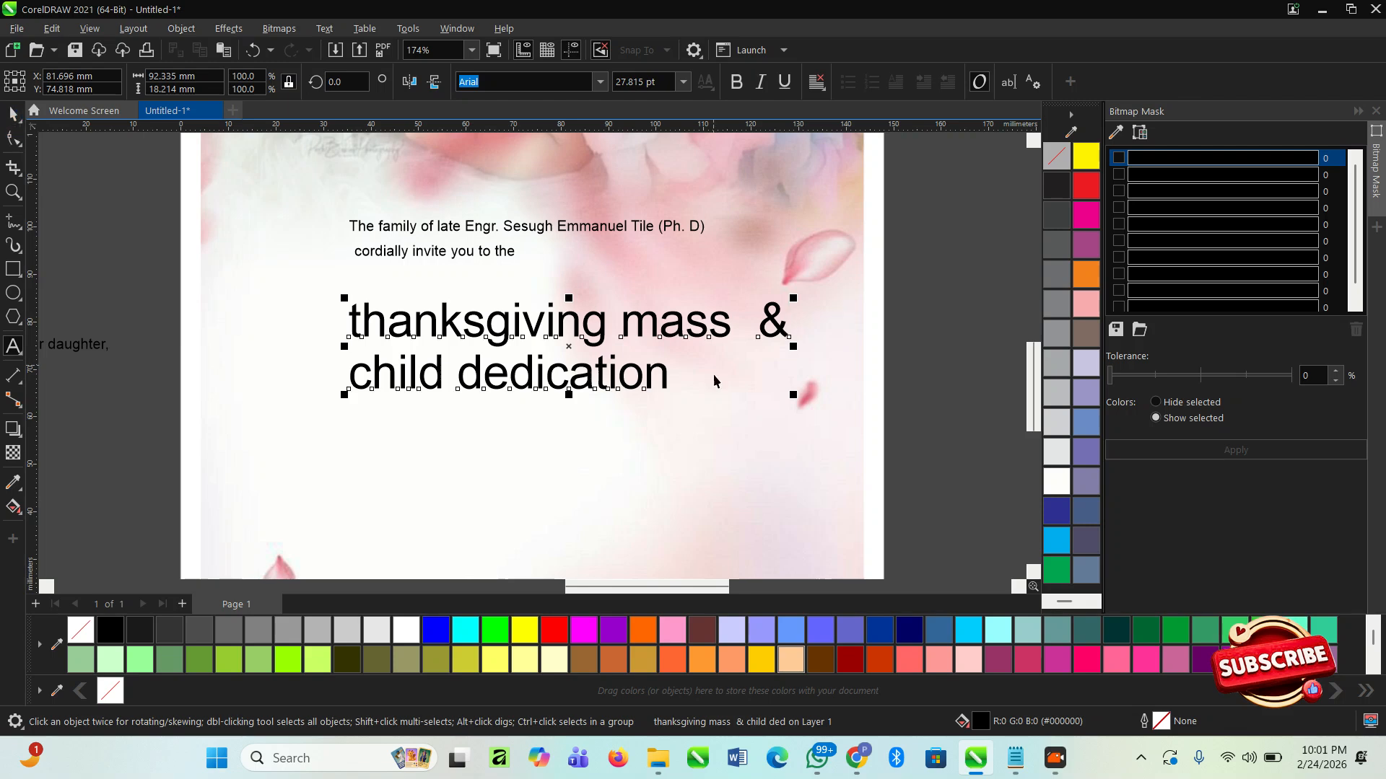
- Set the two-line heading in Montserrat Medium Italic and tighten the spacing between its lines
click(600, 81)
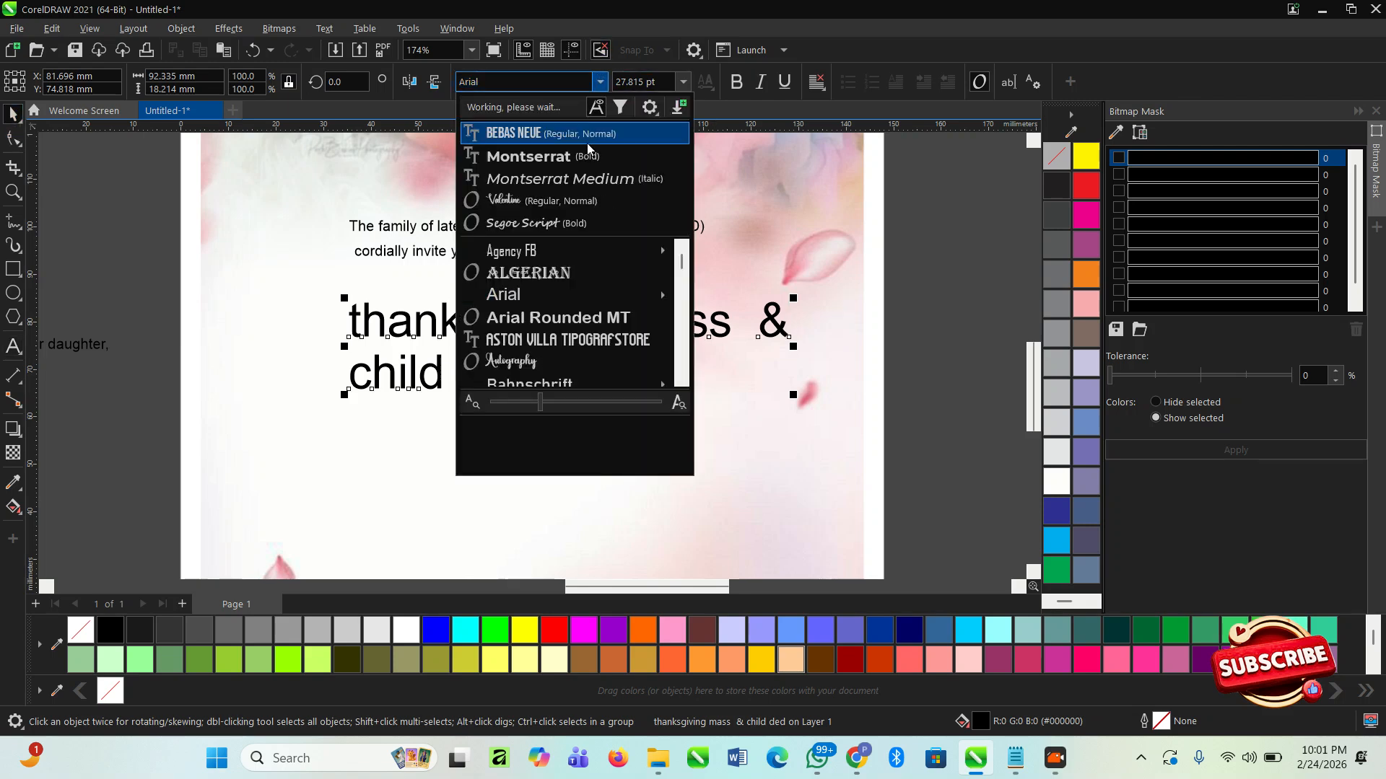
click(569, 180)
drag(729, 392, 728, 382)
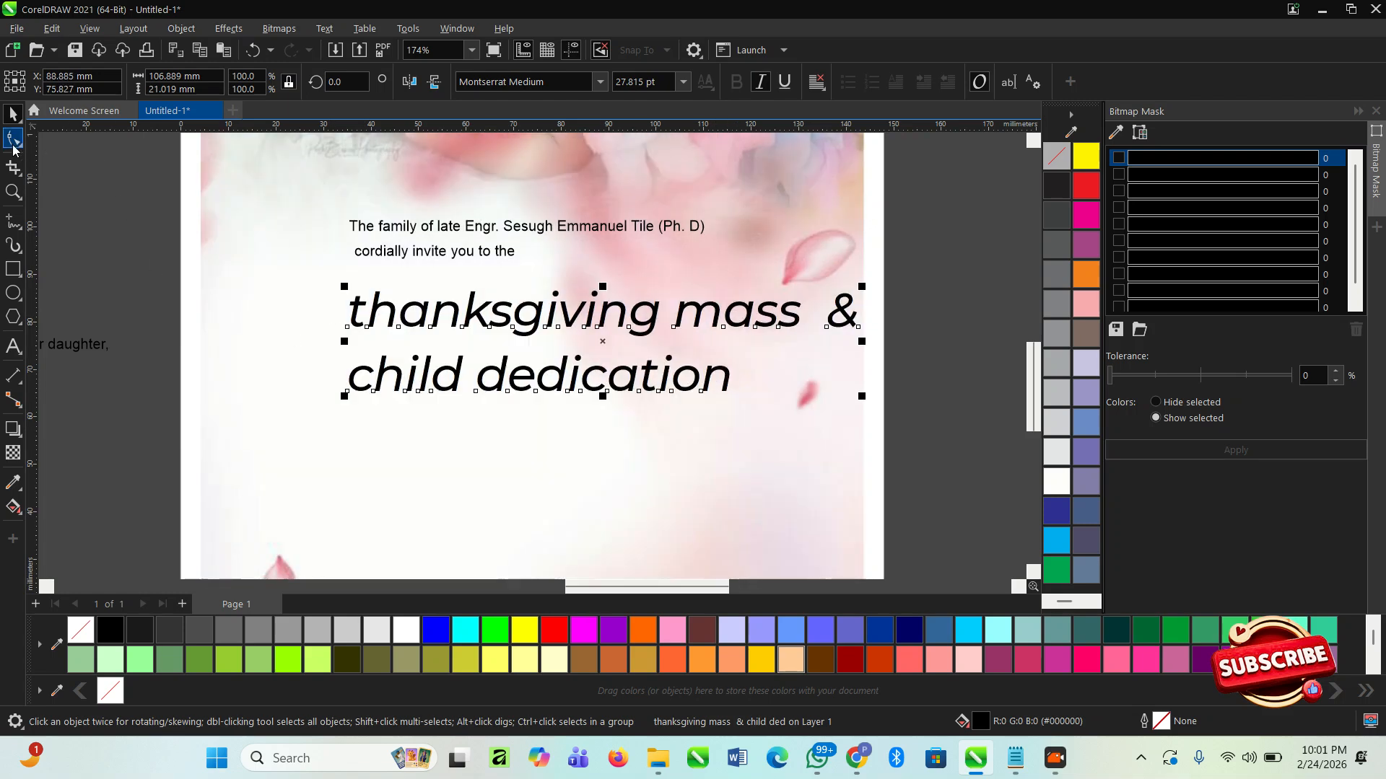
click(13, 142)
drag(344, 396, 349, 365)
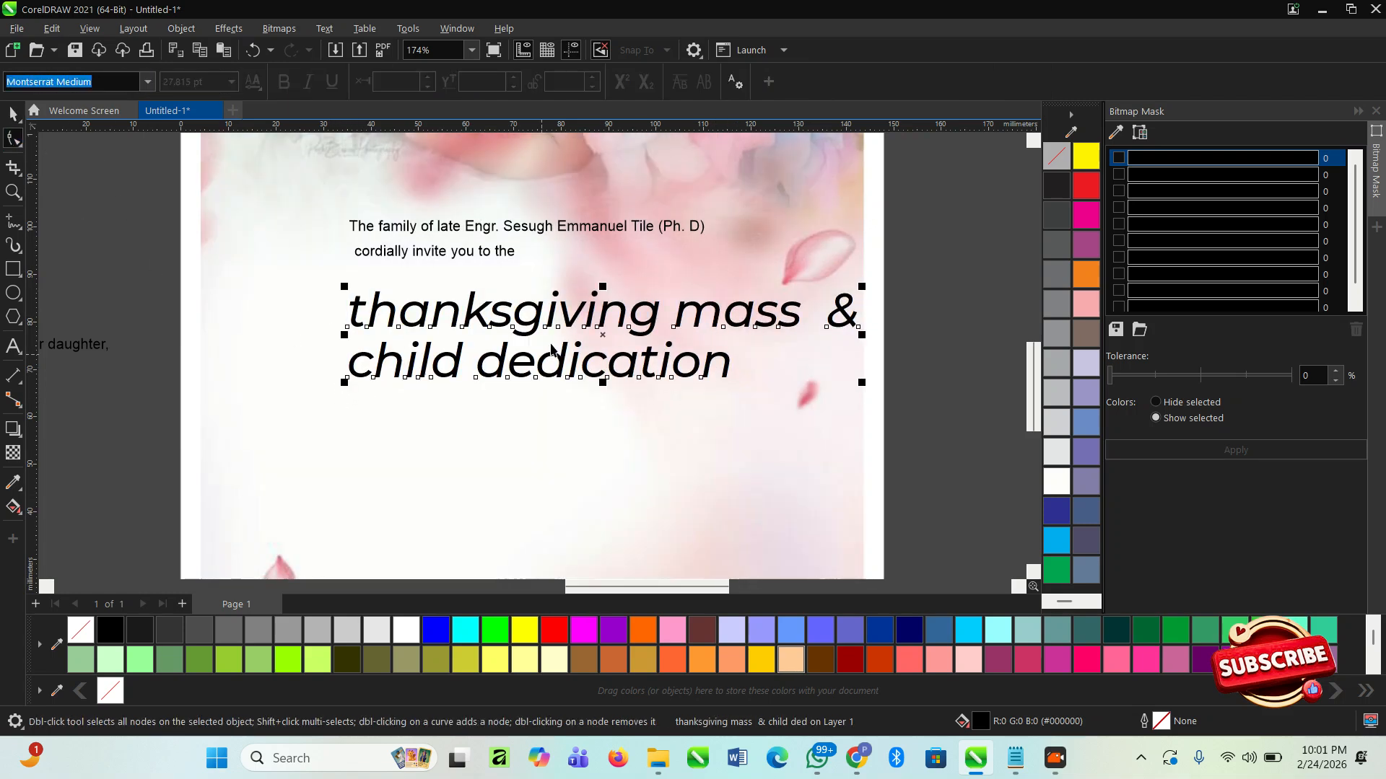
- Break the heading apart into separate lines and cut the "&" from the end of the "thanksgiving mass" line
key(space)
key(ctrl+k)
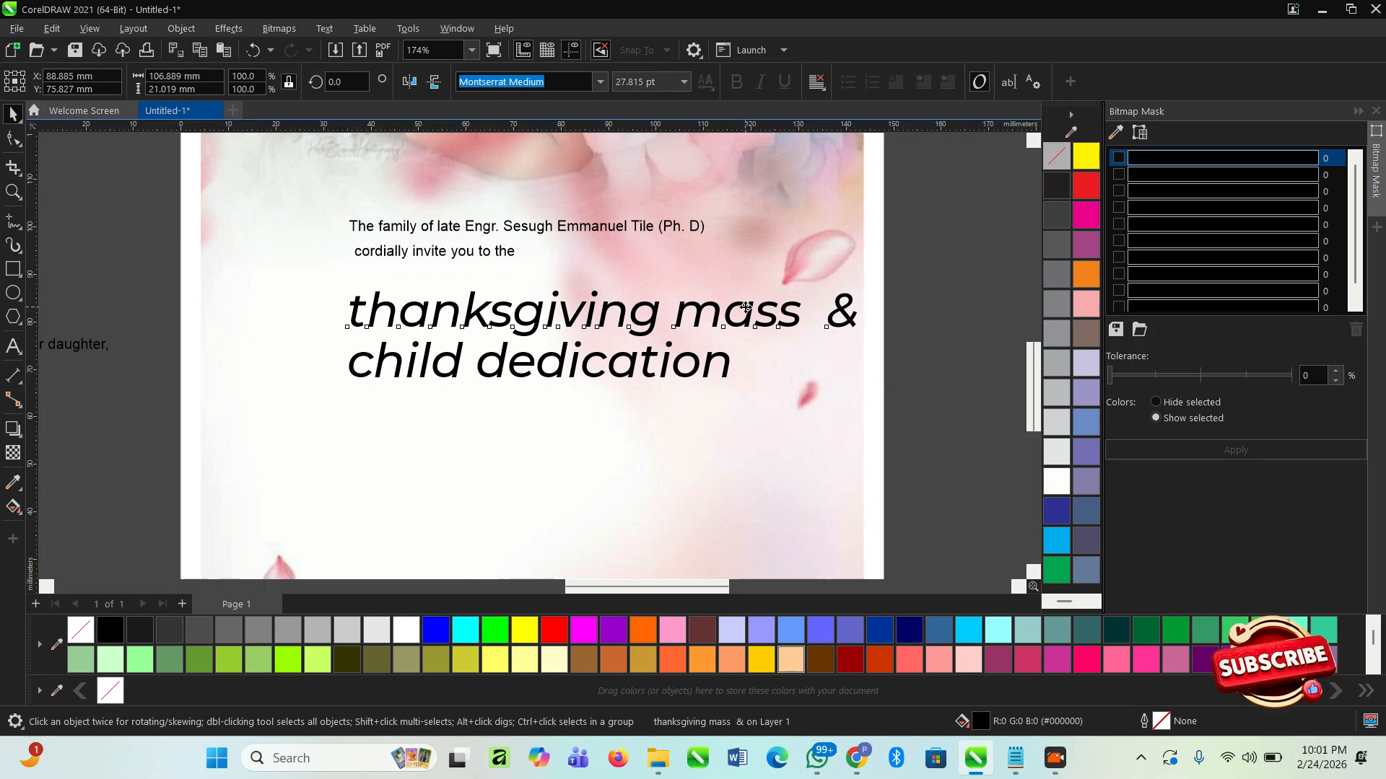
double_click(827, 314)
drag(827, 314, 879, 313)
key(ctrl+c)
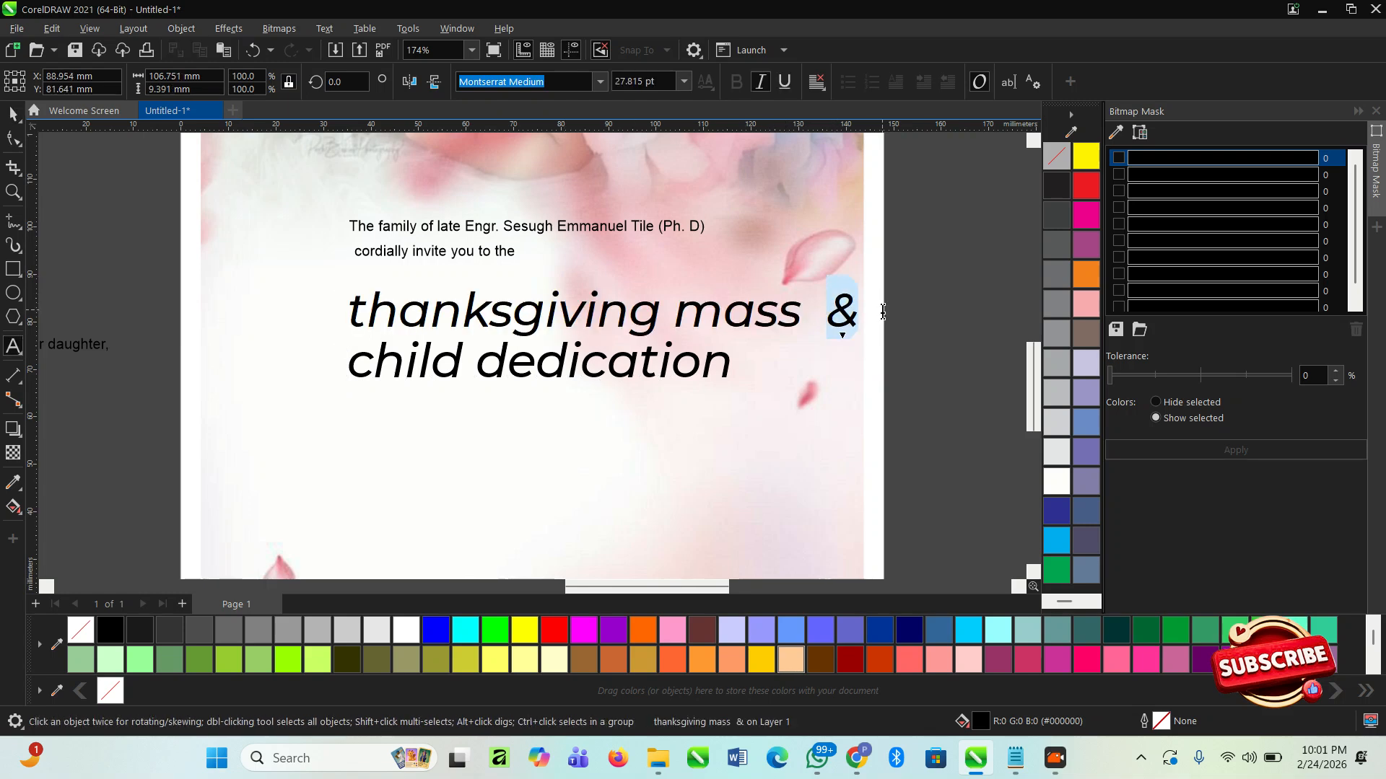
key(BackSpace)
key(Escape)
- Paste the "&" as its own text object outside the page's right edge
click(906, 346)
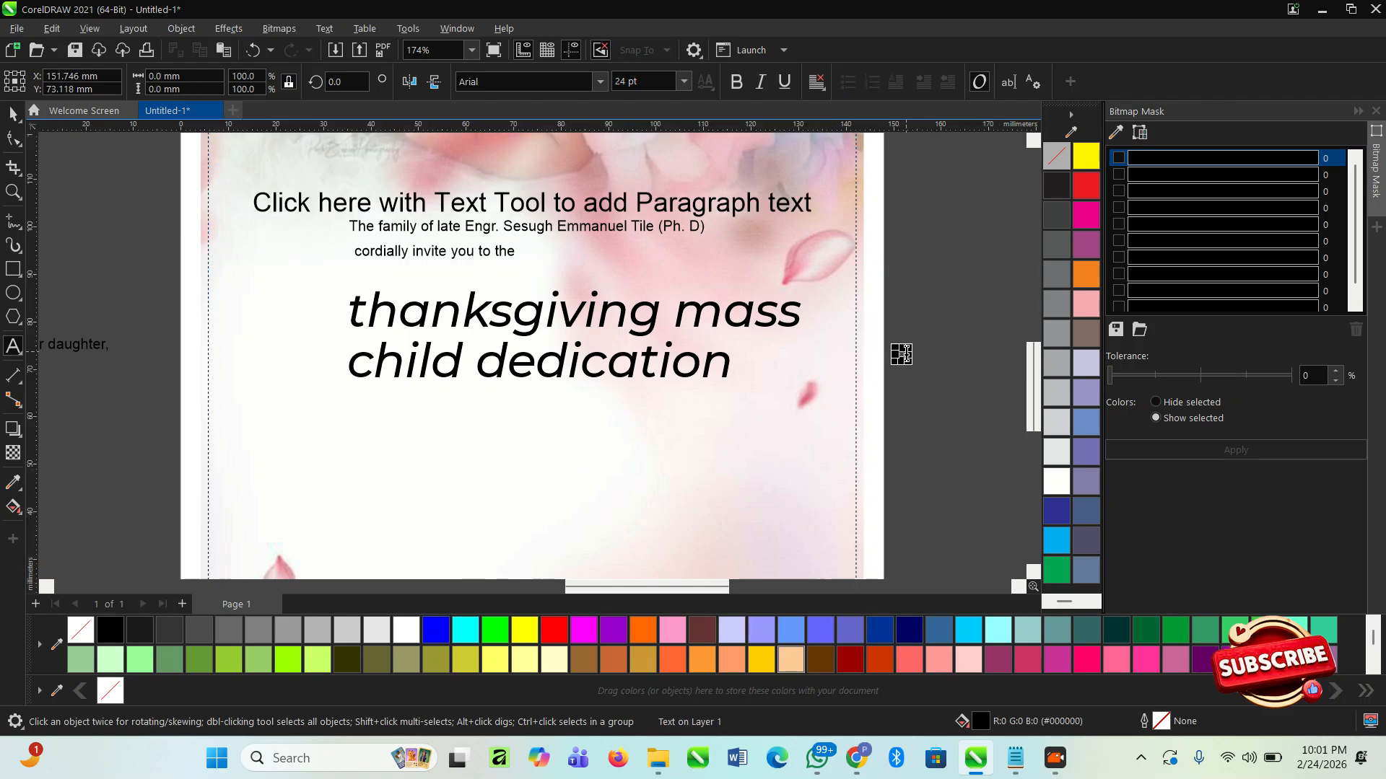
key(ctrl+space)
key(ctrl+space)
click(920, 354)
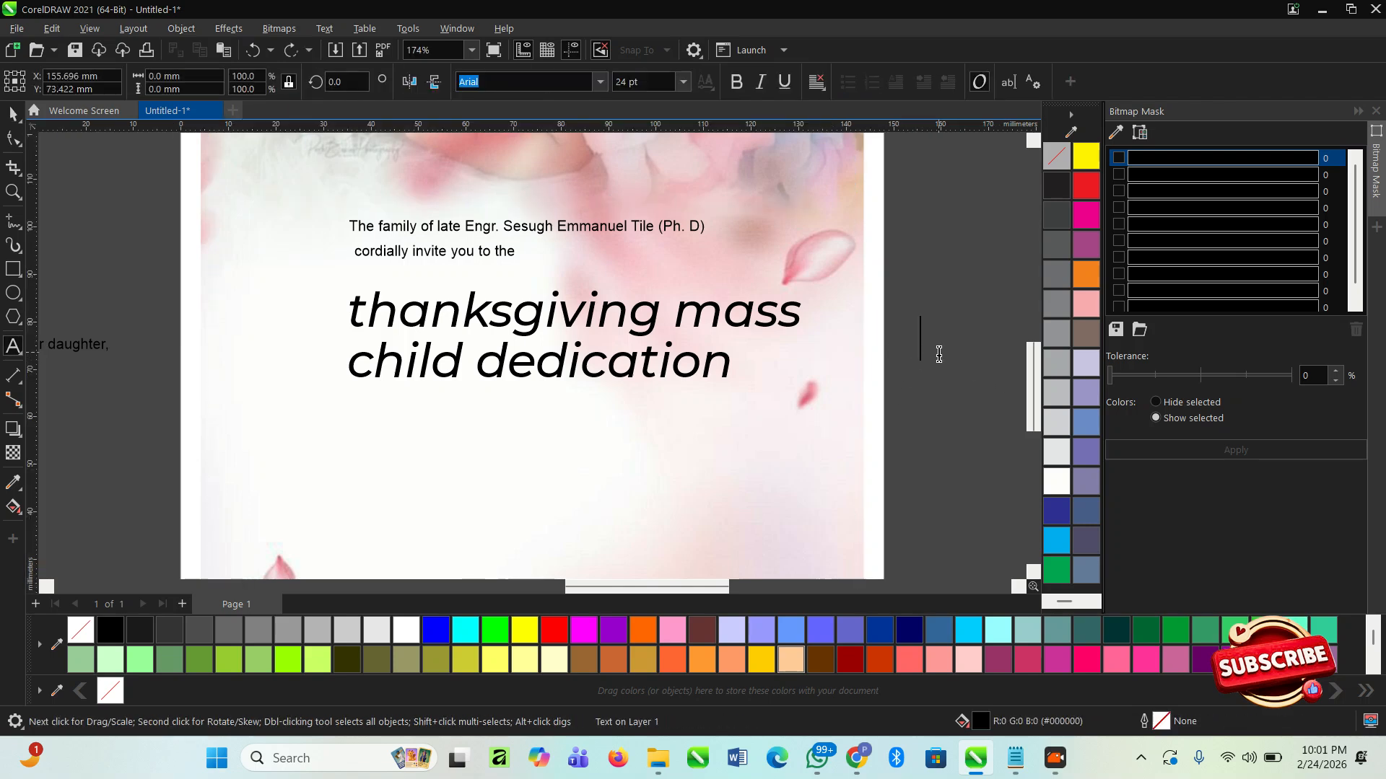
key(ctrl+v)
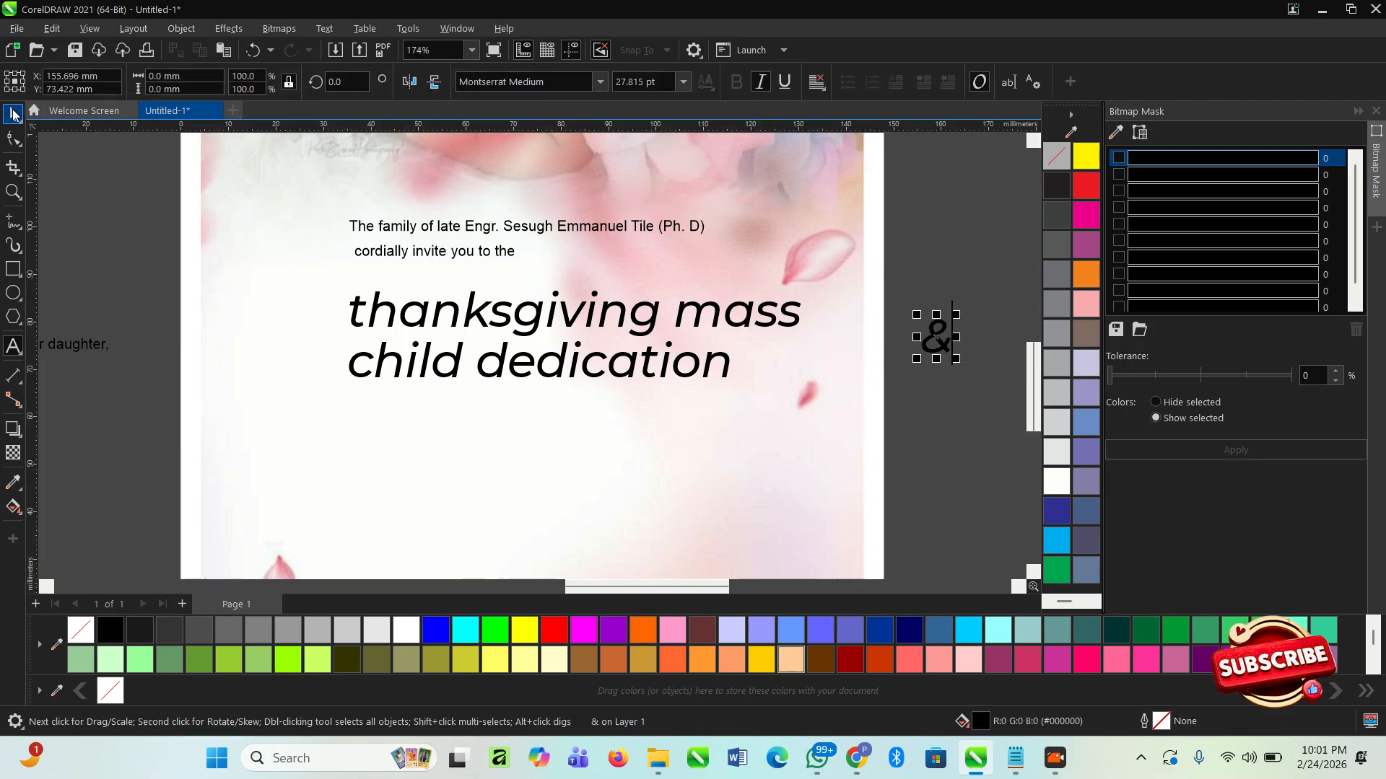
- Set the "thanksgiving mass" heading line in the Pristina font
click(570, 317)
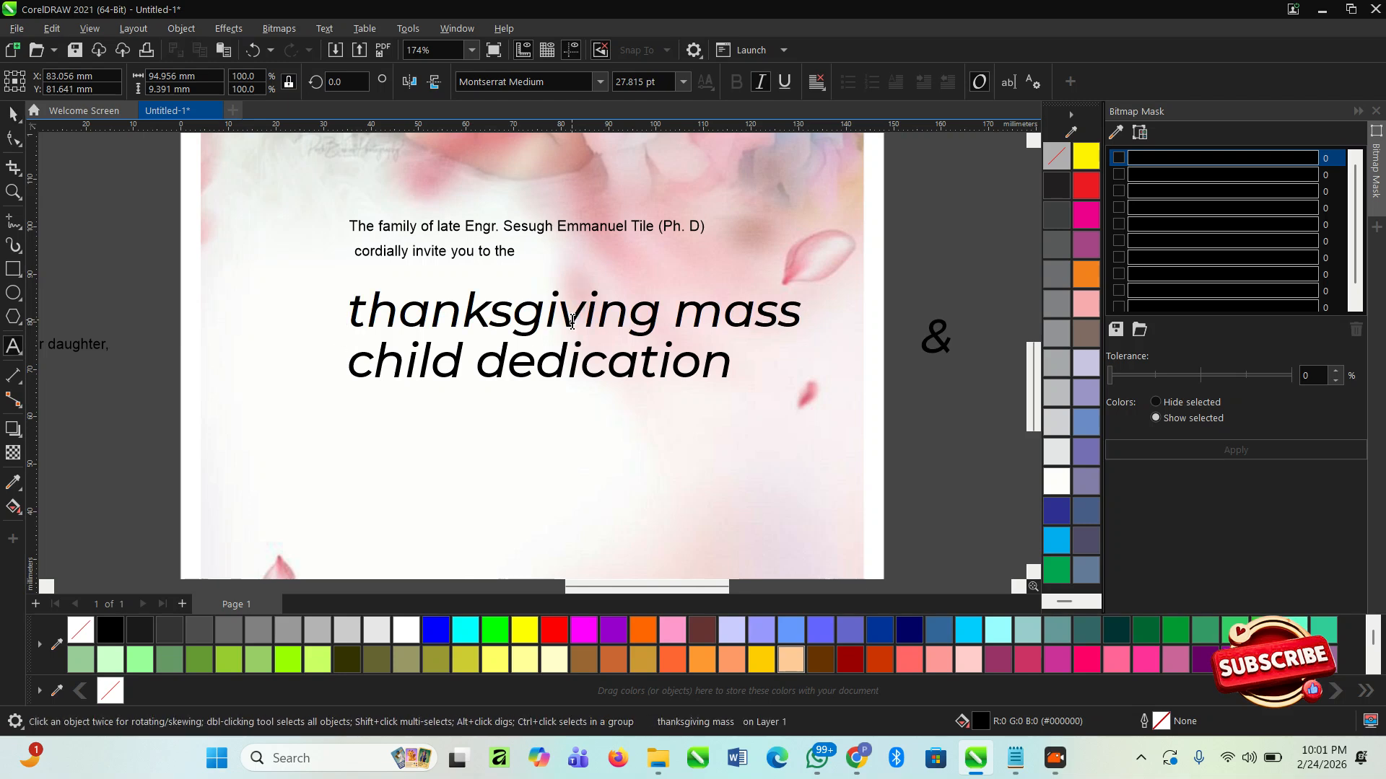
triple_click(572, 321)
click(599, 82)
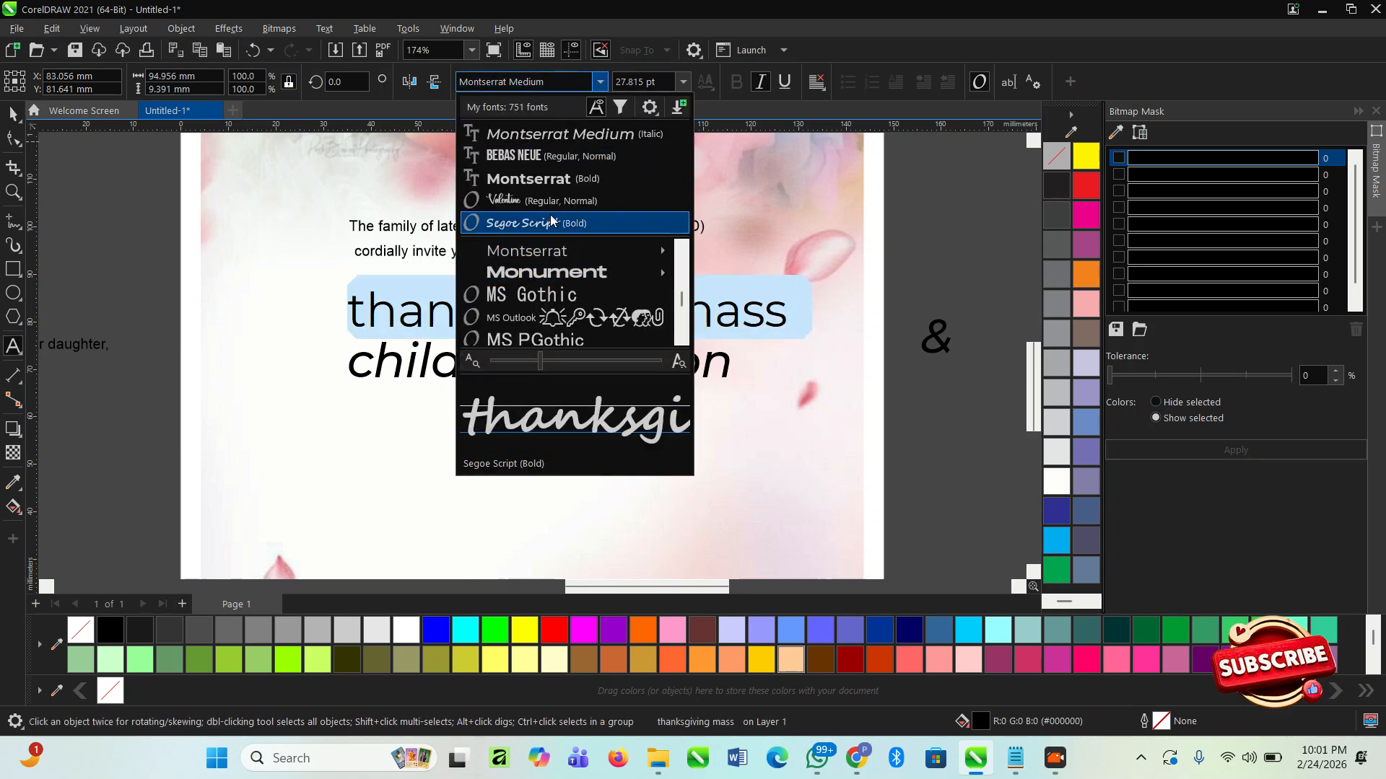
scroll(548, 267, down, 3)
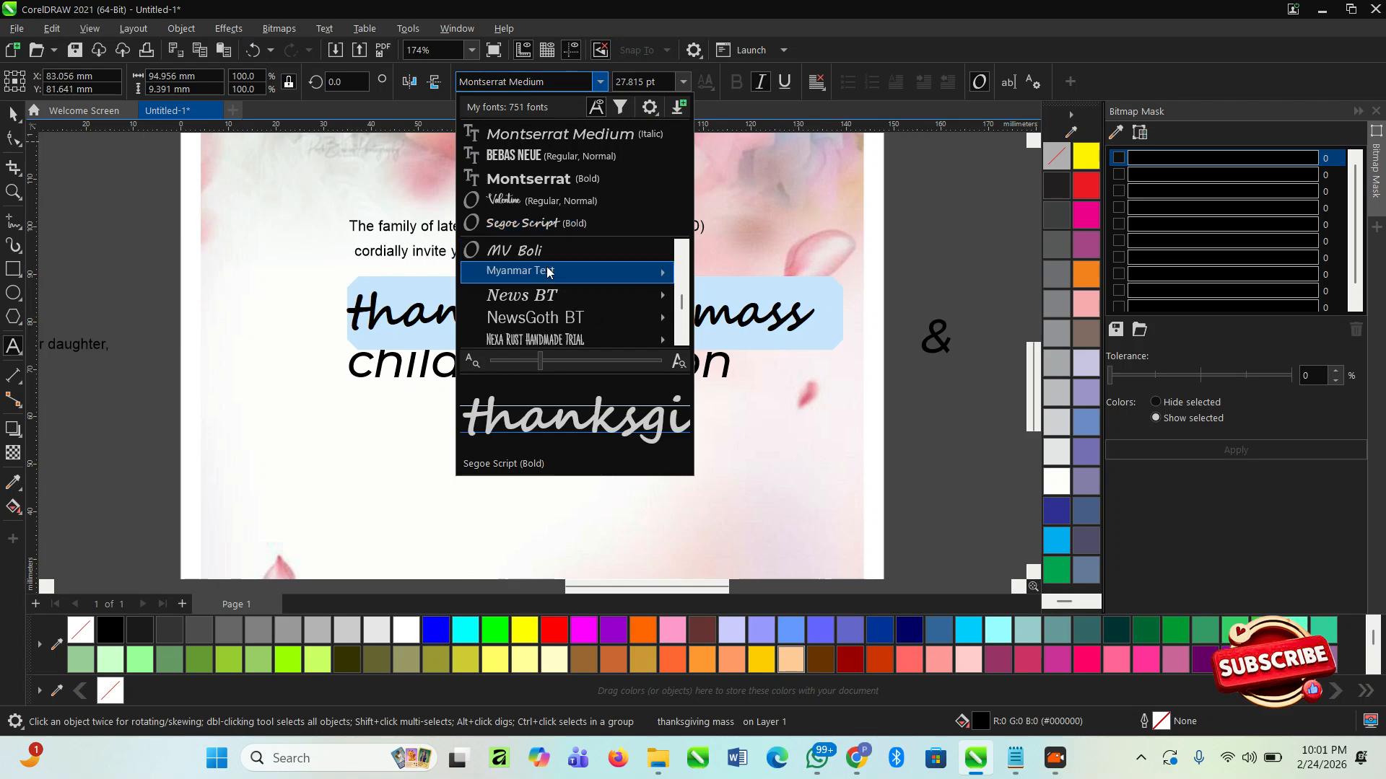
scroll(595, 281, down, 6)
scroll(596, 284, down, 5)
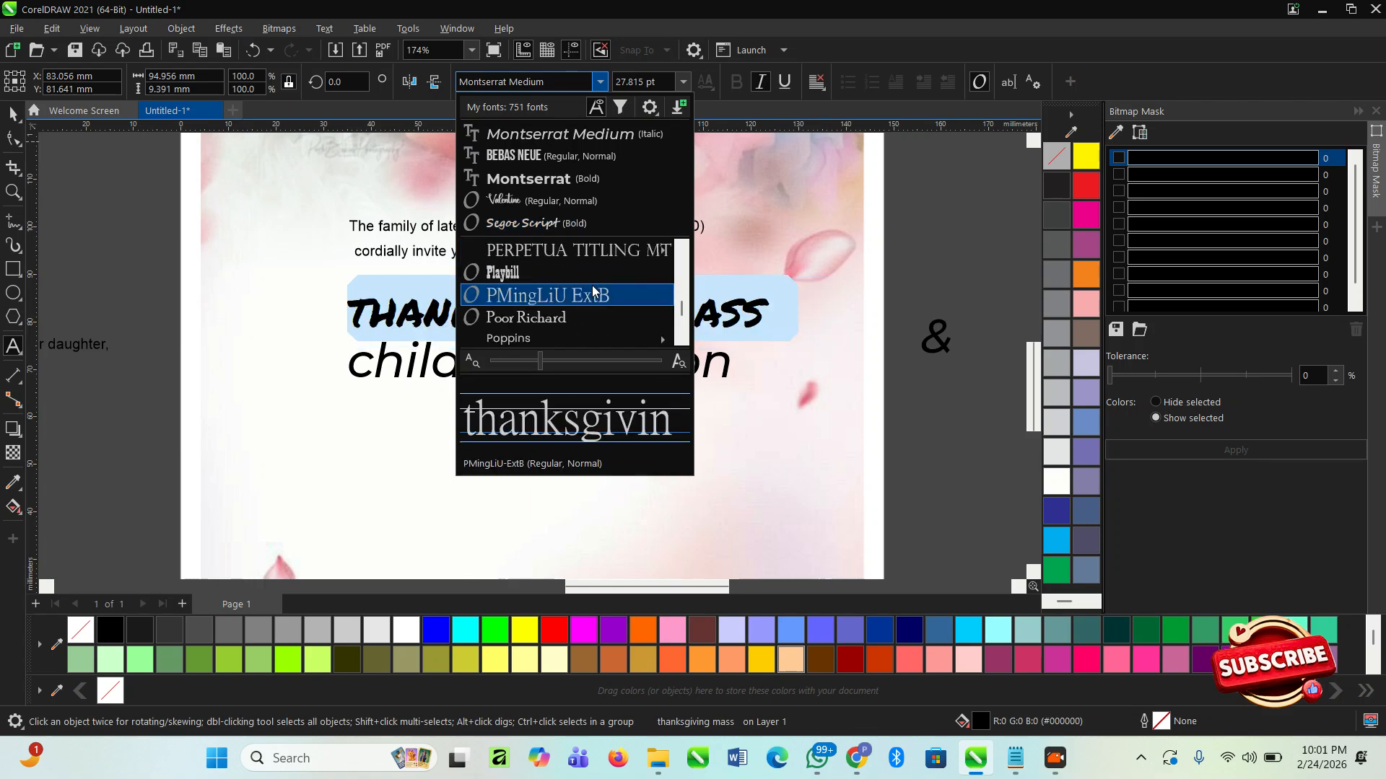
scroll(563, 269, up, 3)
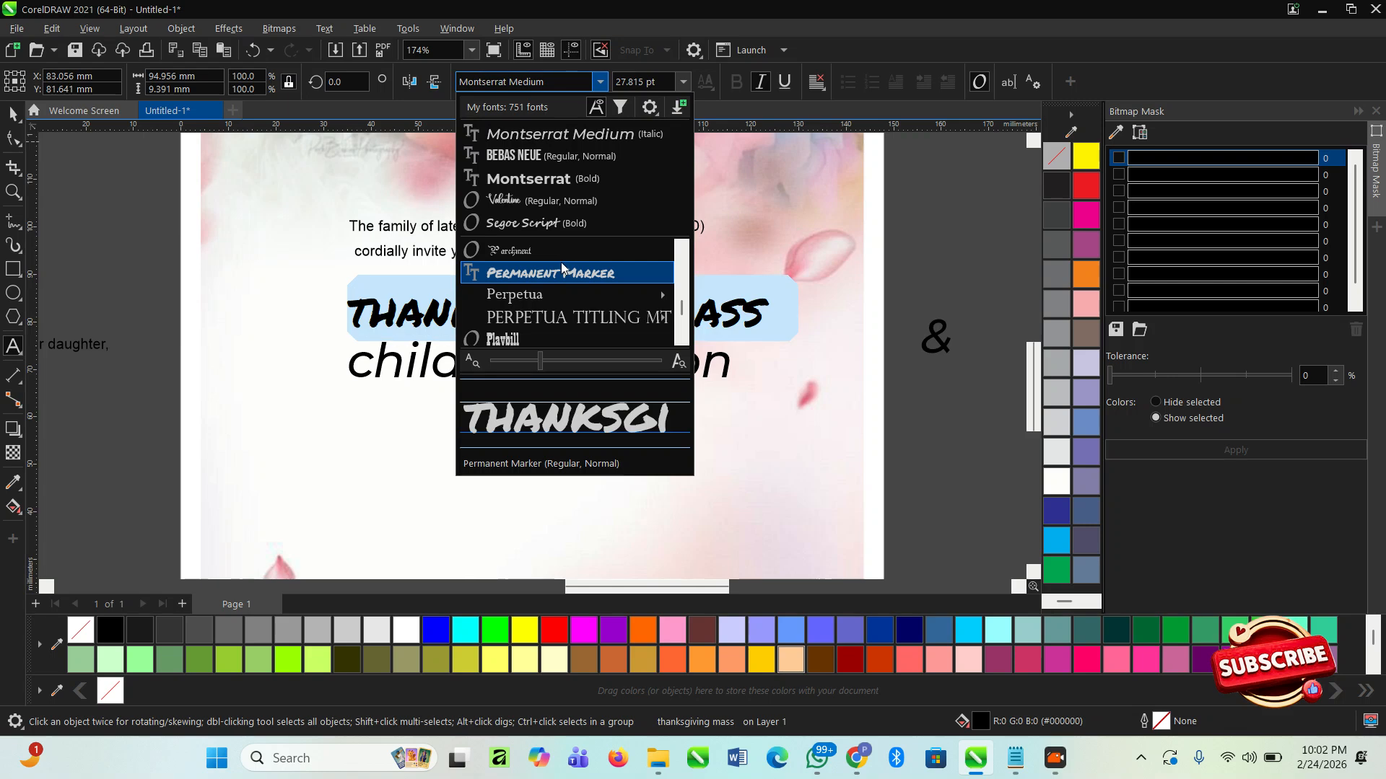
scroll(567, 293, down, 4)
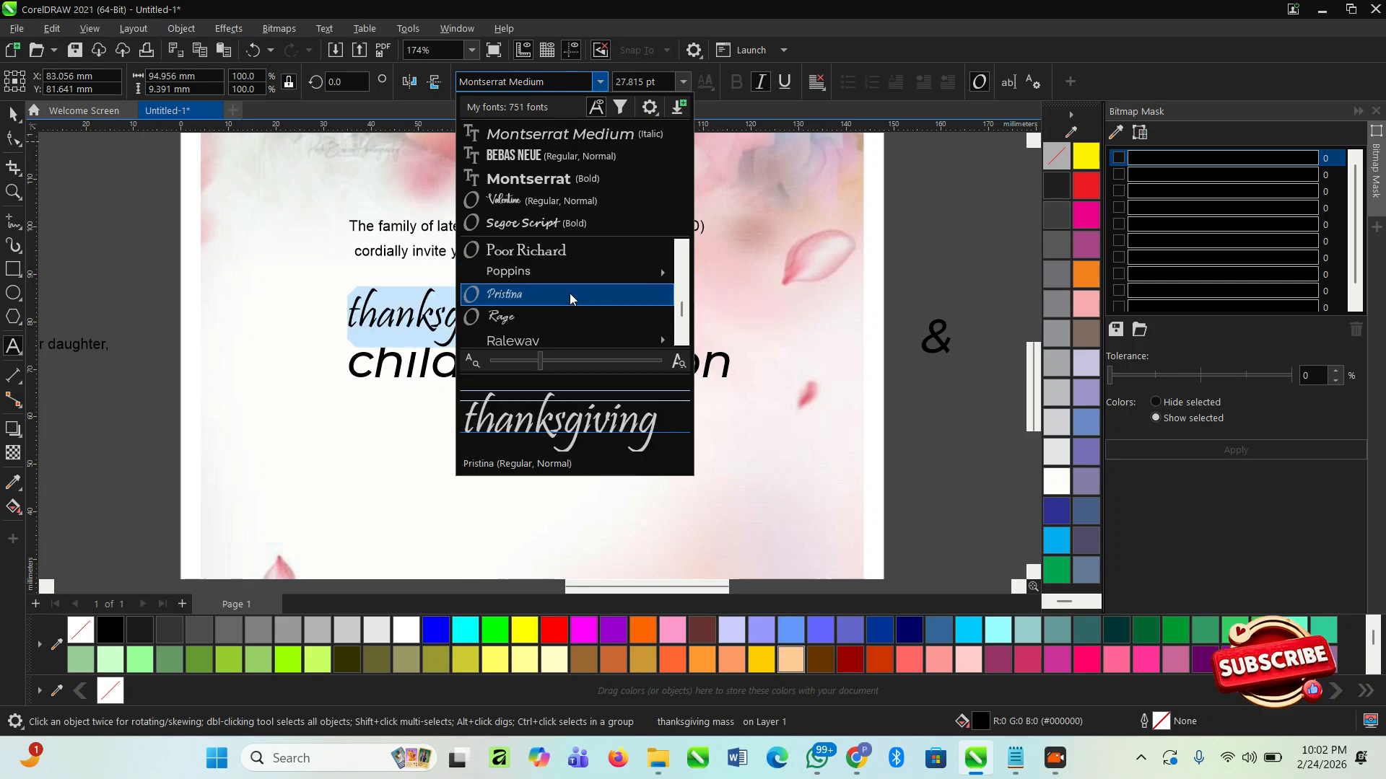
click(569, 293)
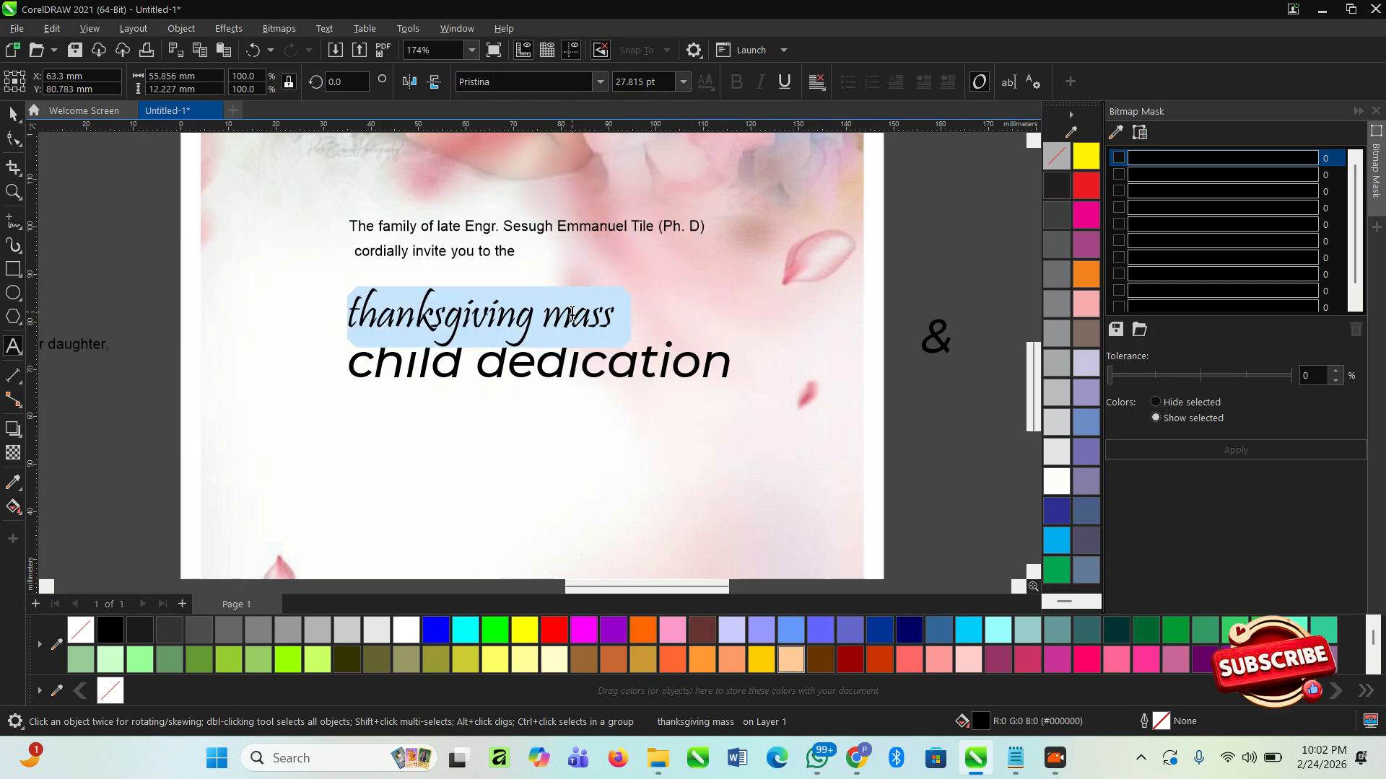
- Capitalise the first letters of the upper heading line so it reads "Thanksgiving Mass"
click(574, 313)
key(BackSpace)
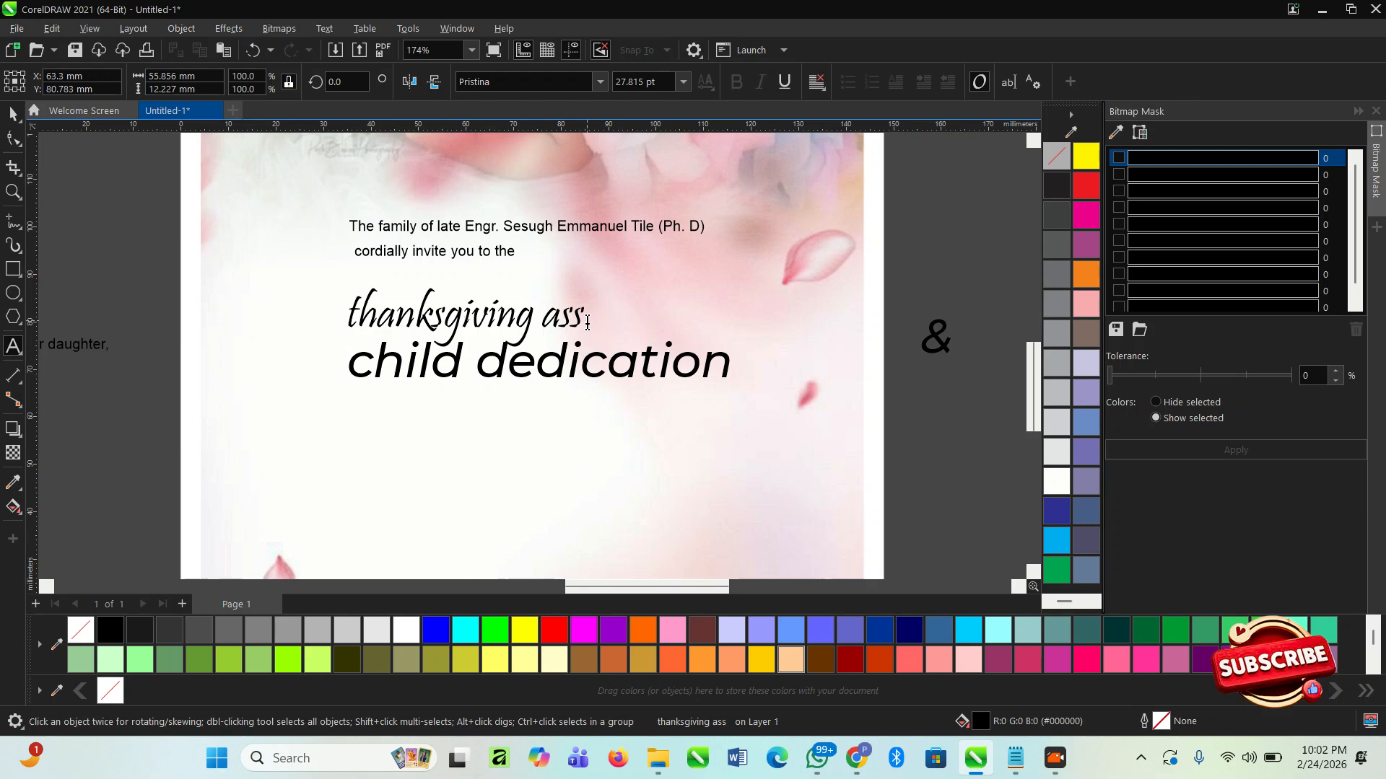
text(M)
click(361, 329)
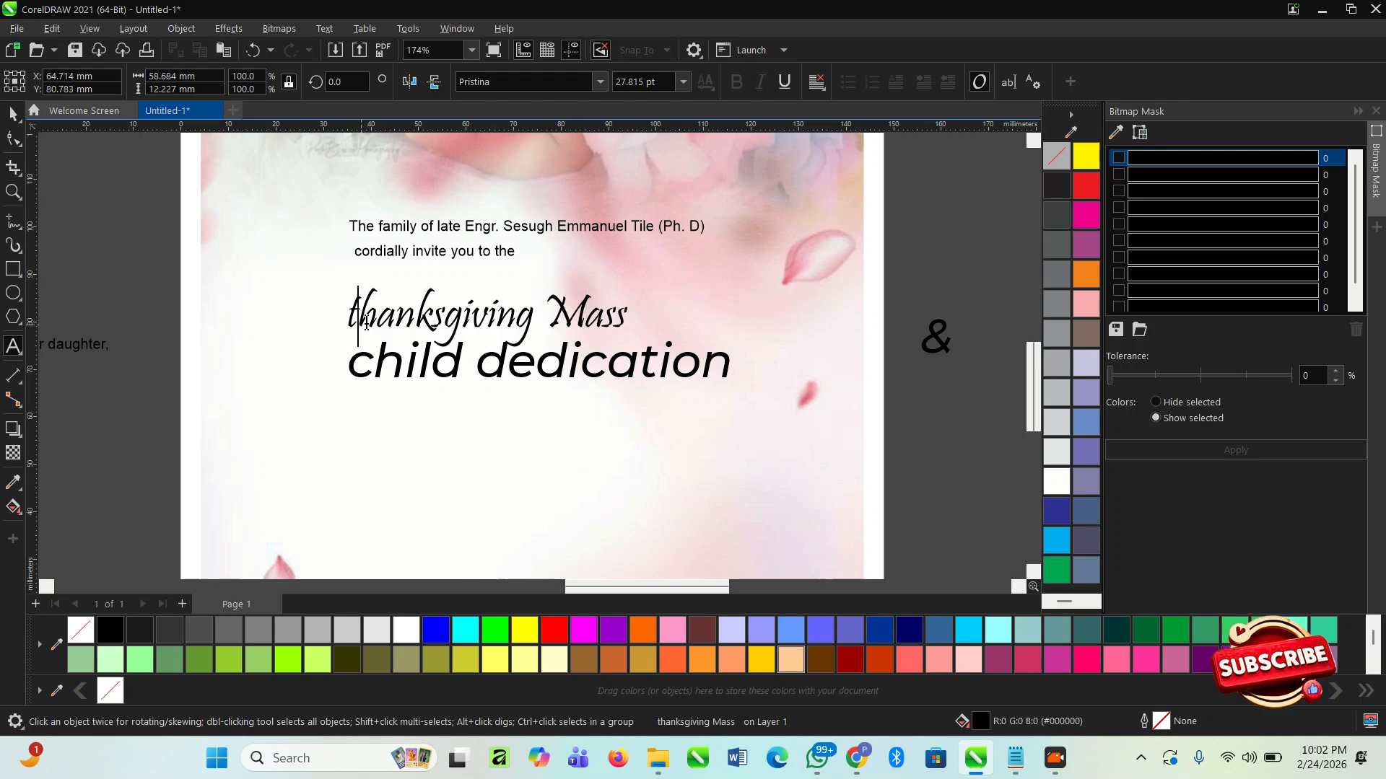
key(BackSpace)
text(T)
click(13, 113)
- Enlarge "Thanksgiving Mass" to about 85 mm wide and shift both heading lines slightly down
scroll(704, 369, up, 2)
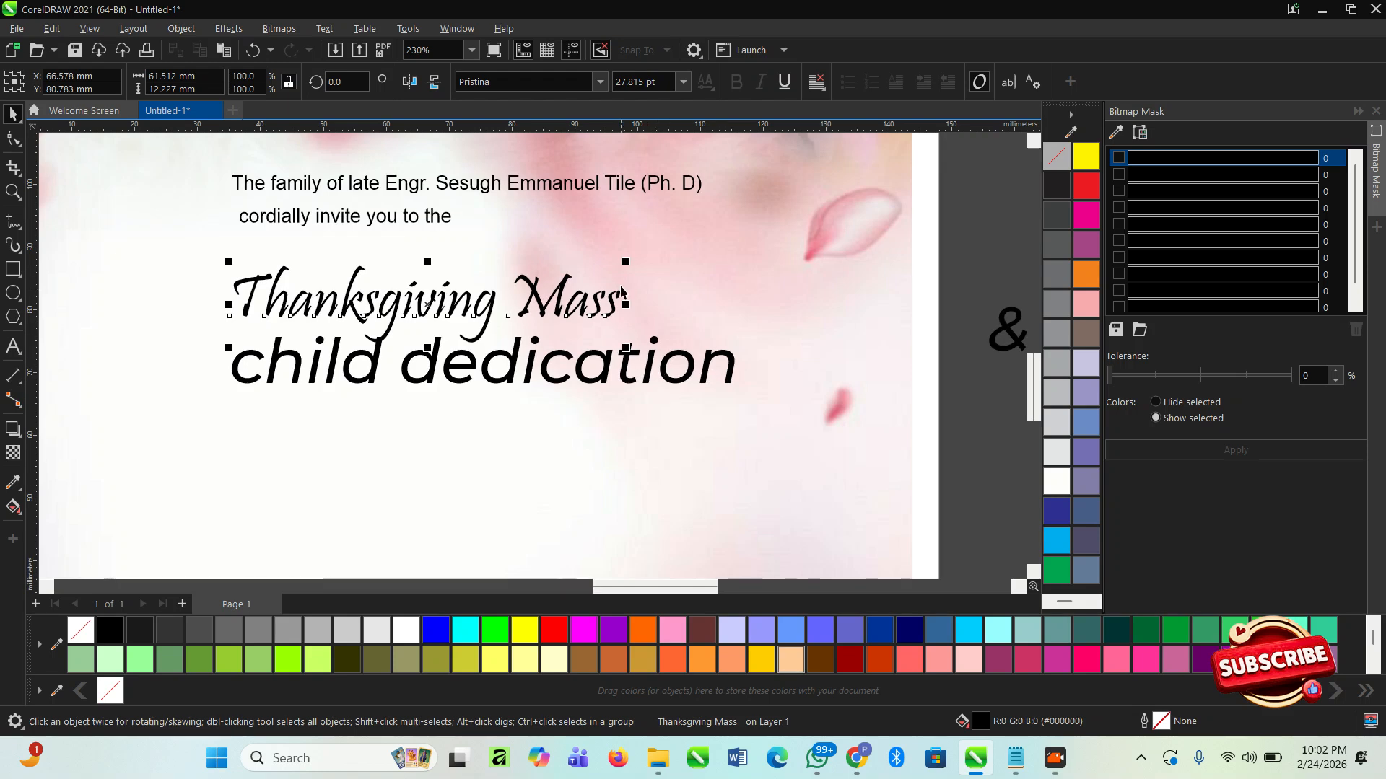
drag(629, 265, 773, 235)
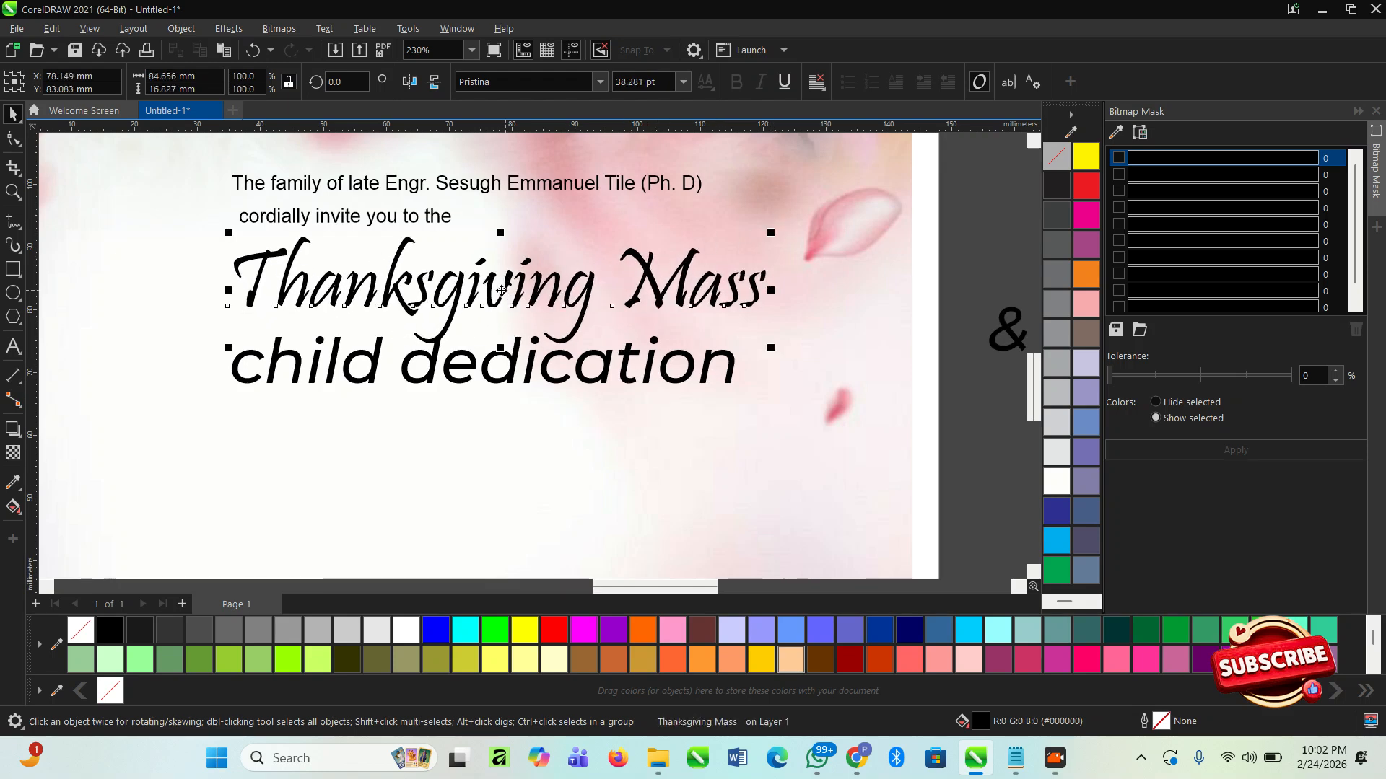
drag(489, 296, 529, 386)
click(528, 377)
click(528, 376)
- Capitalise the first letters of the lower heading line so it reads "Child Dedication"
double_click(274, 368)
drag(270, 372, 216, 388)
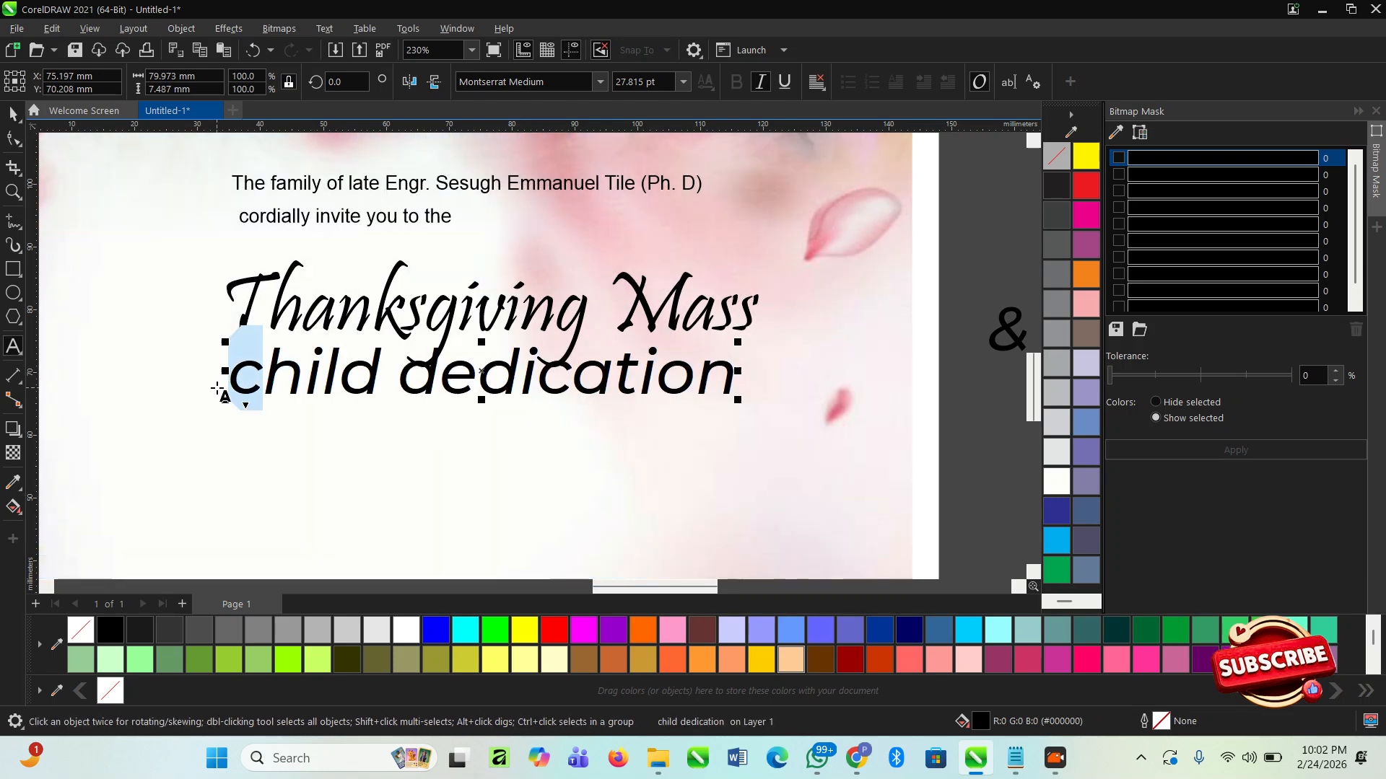
key(BackSpace)
text(C)
click(534, 400)
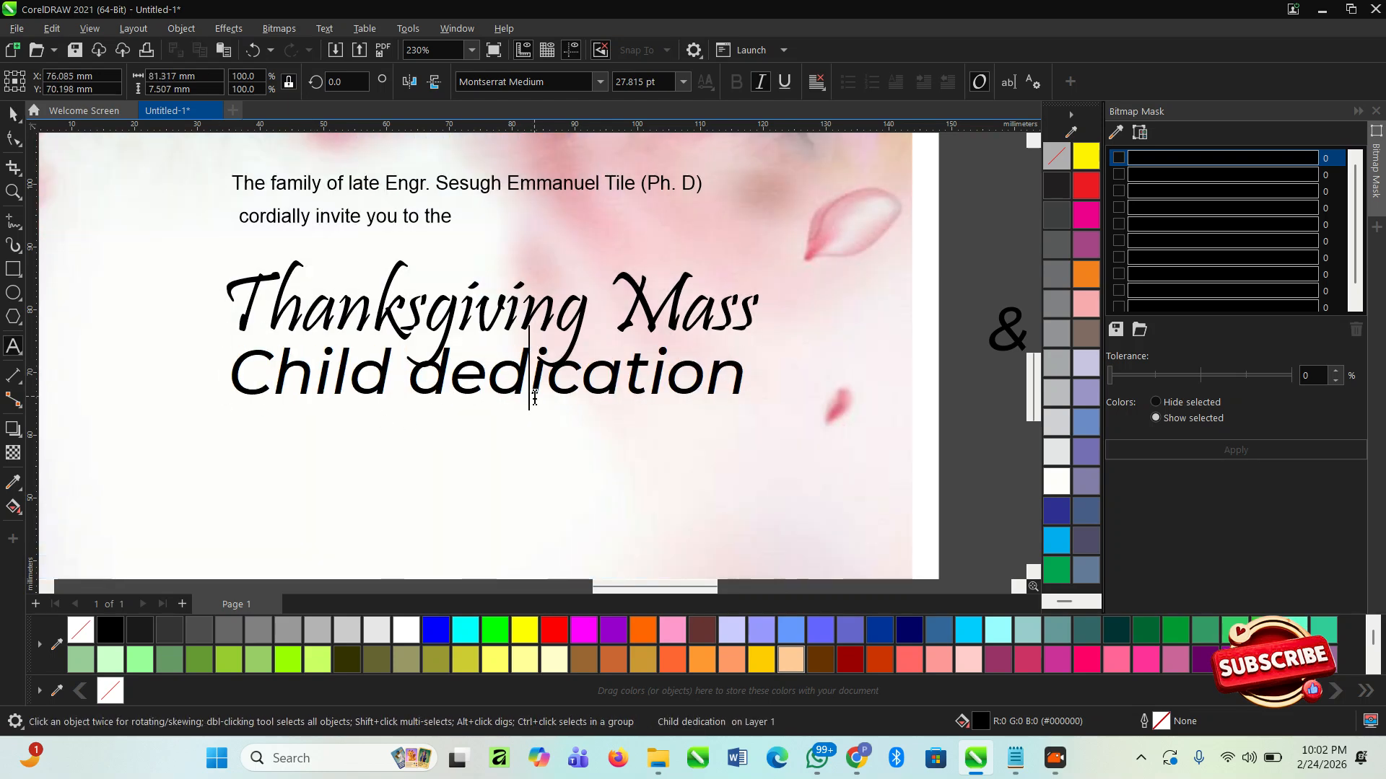
click(438, 376)
key(BackSpace)
text(D)
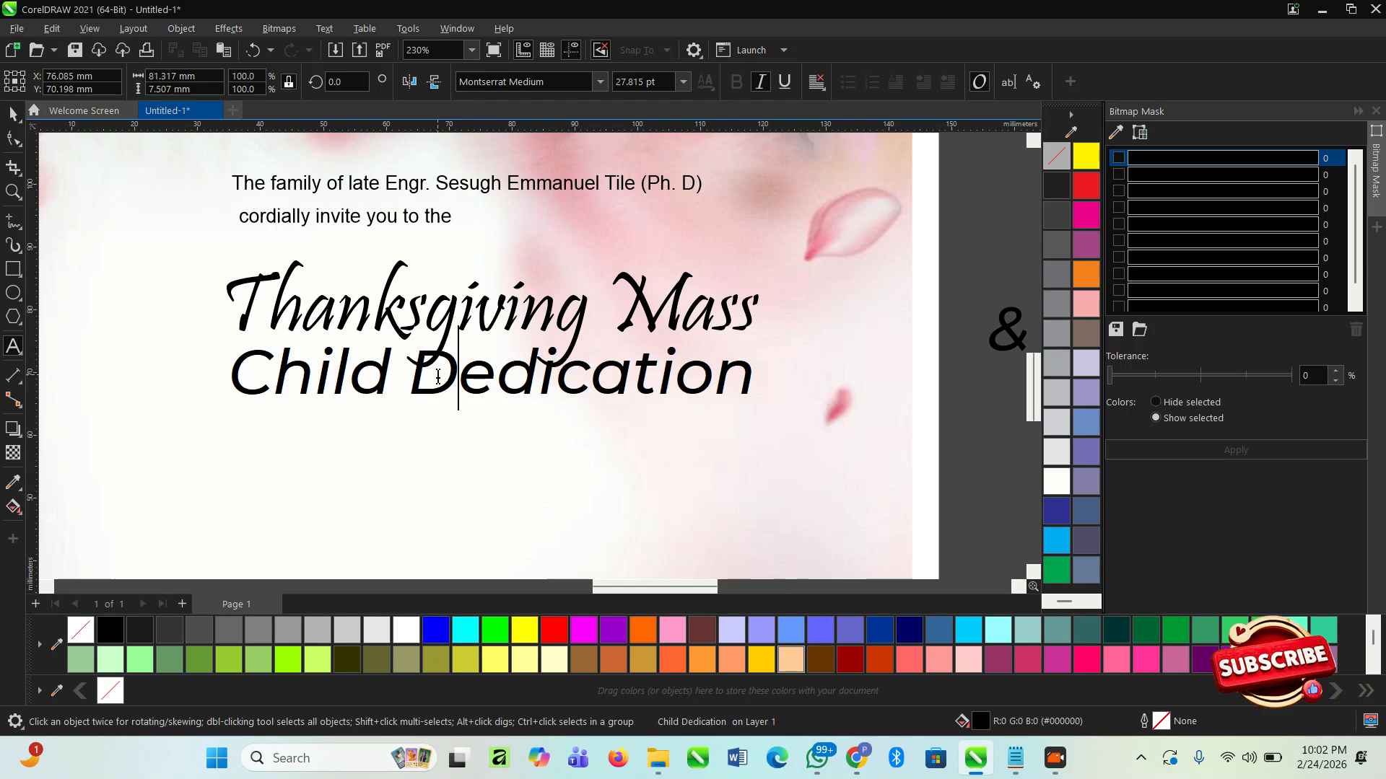
scroll(630, 410, down, 1)
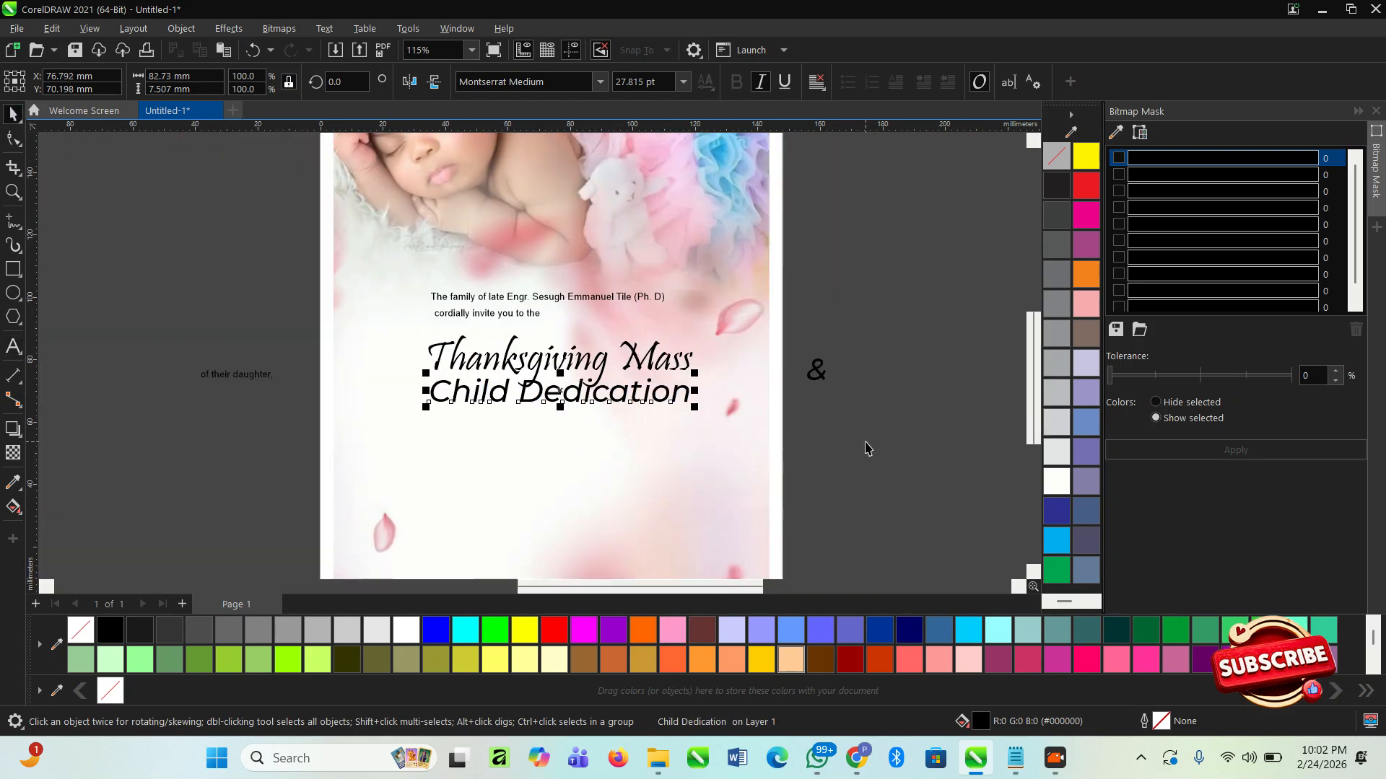
click(865, 443)
- Centre "cordially invite you to the" beneath the family line and centre both lines horizontally on the page
click(518, 312)
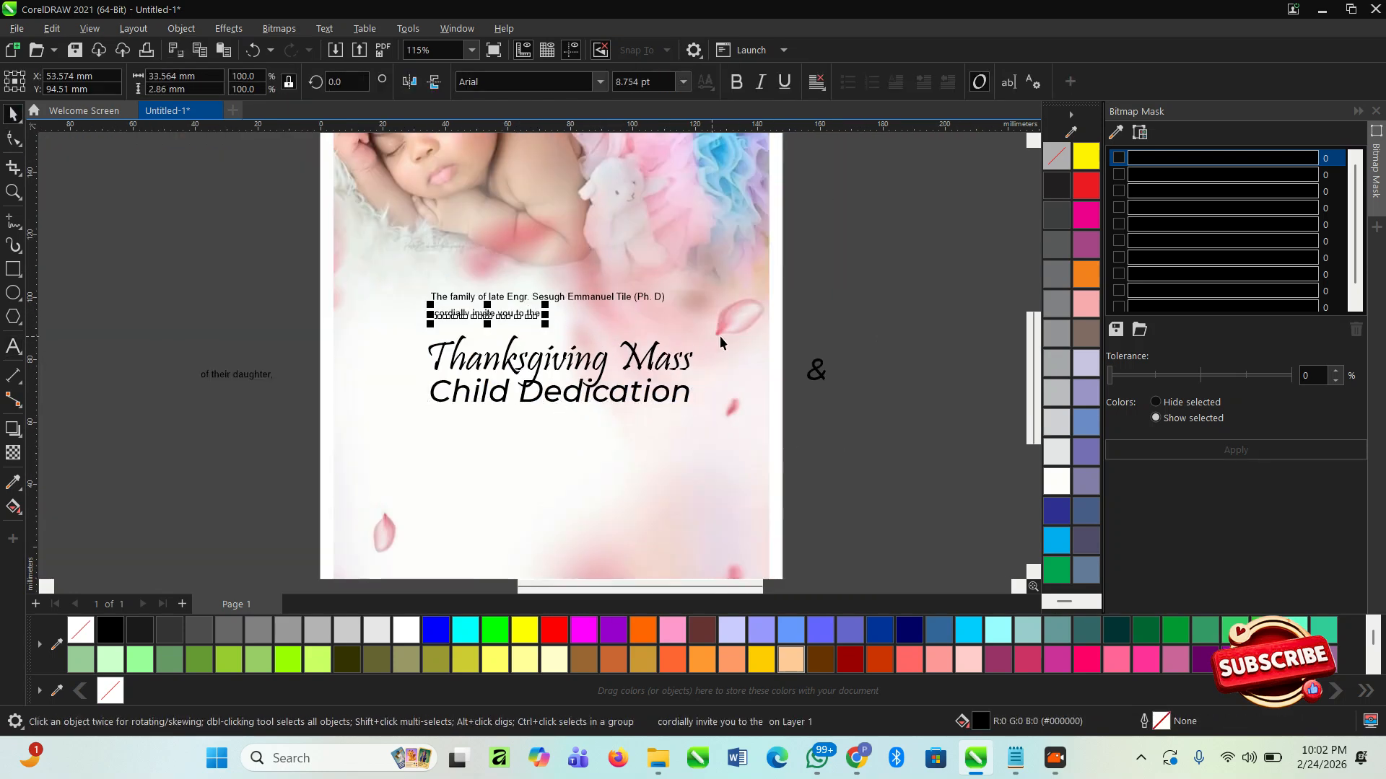
click(846, 340)
scroll(551, 312, up, 2)
click(499, 323)
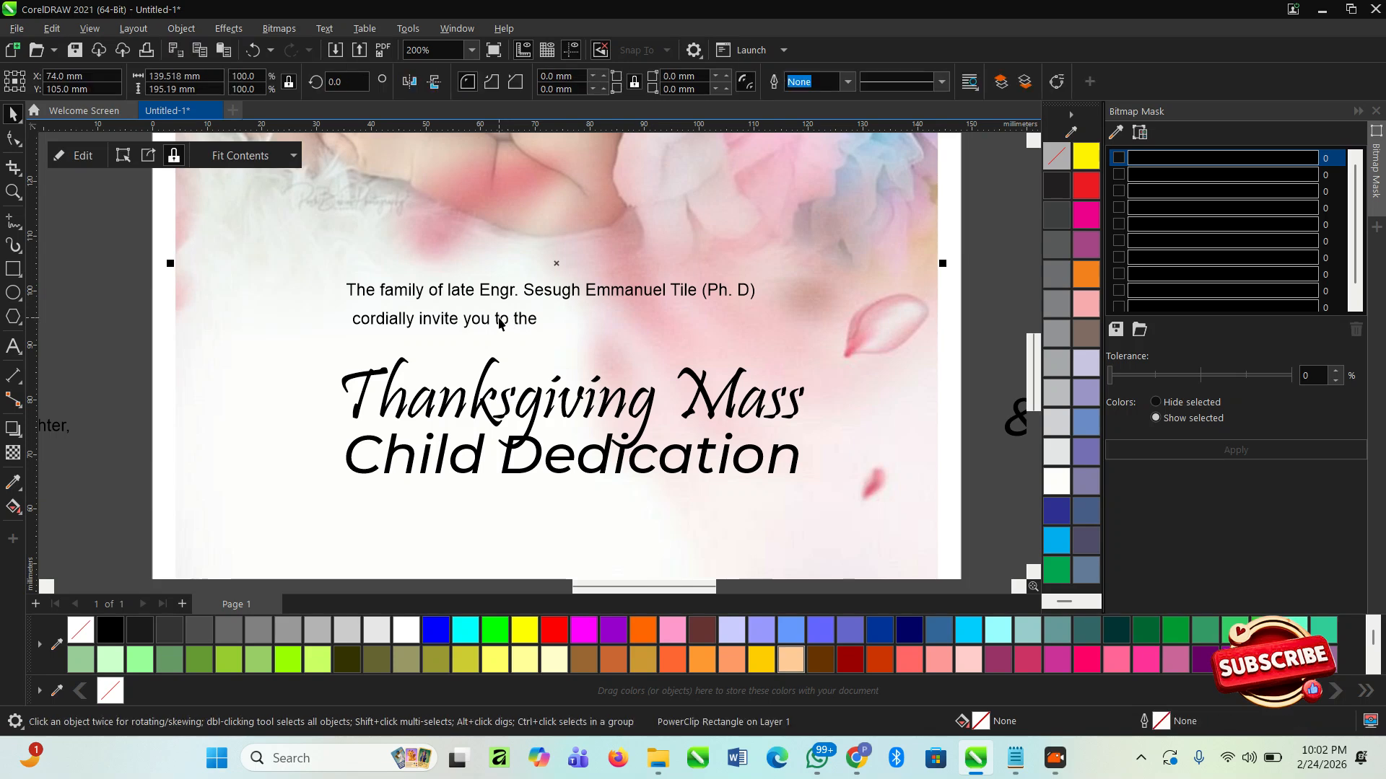
drag(501, 320, 588, 317)
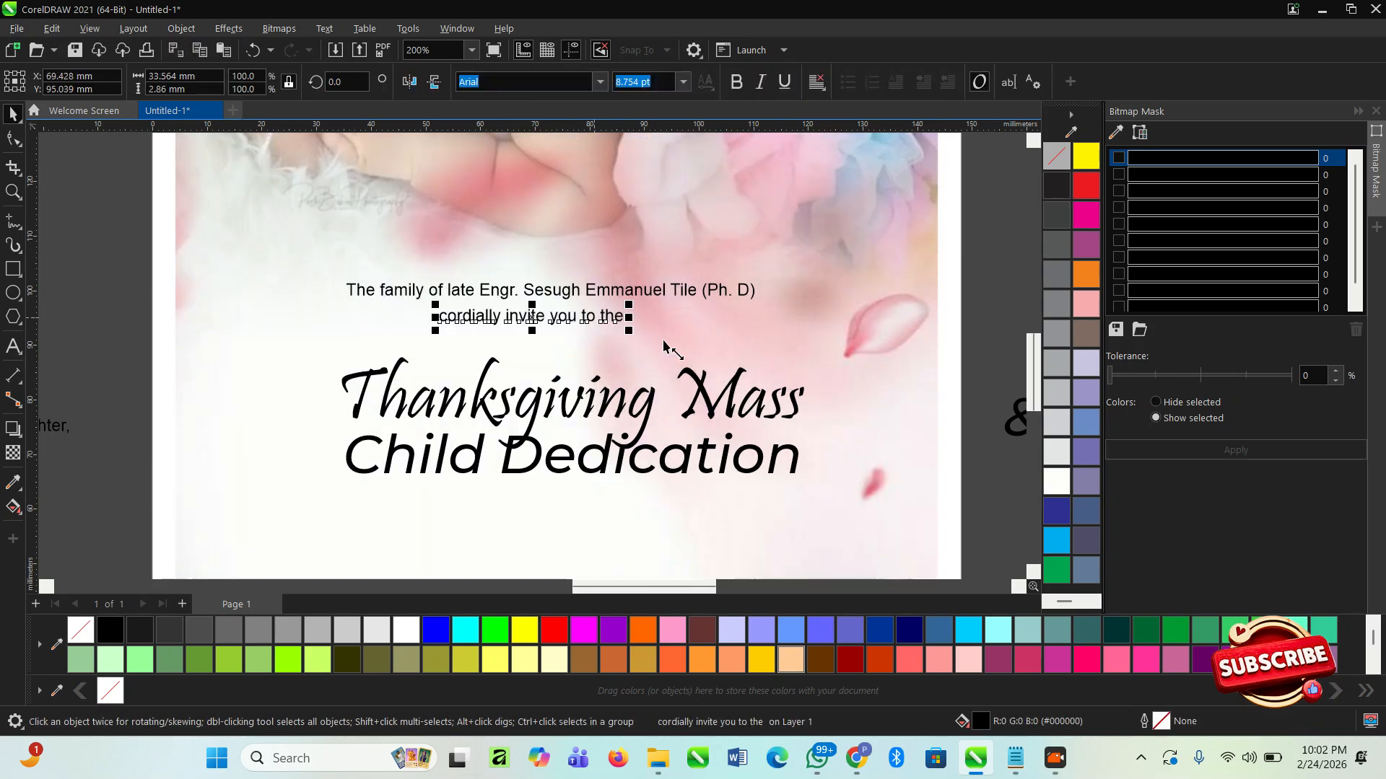
click(990, 344)
mouse_move(1019, 355)
mouse_down()
mouse_move(459, 205)
mouse_move(339, 217)
mouse_up()
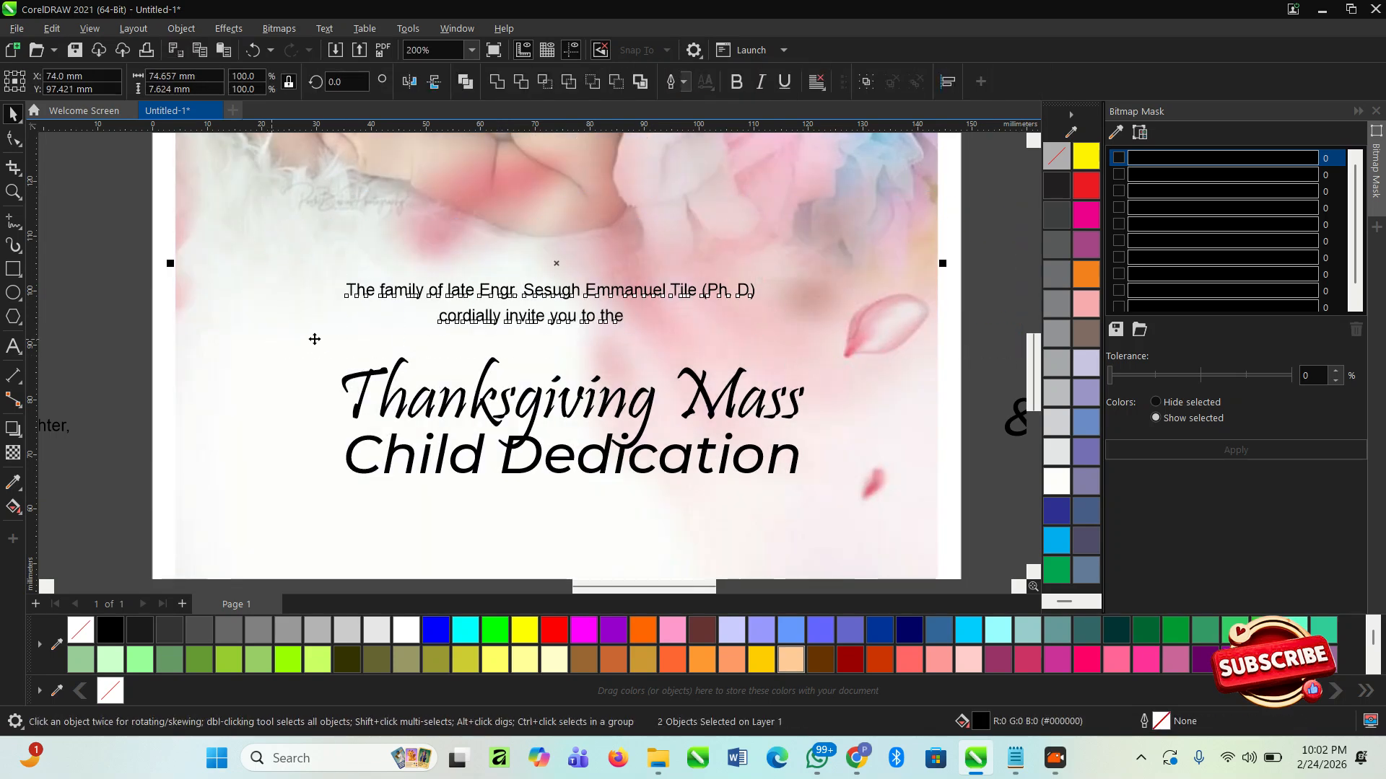
scroll(266, 334, down, 2)
click(827, 401)
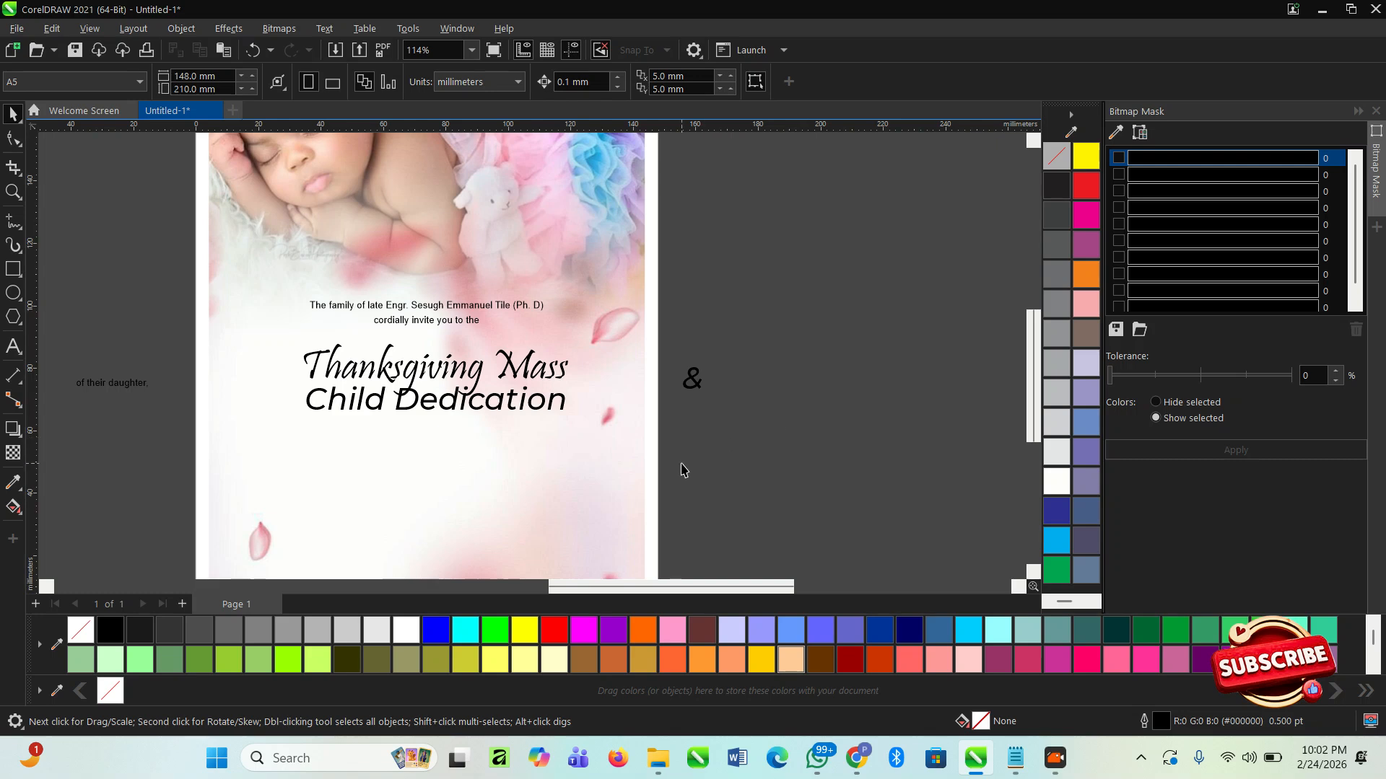
- Centre the two heading lines on the page and enlarge them together to about 90 mm wide
drag(268, 331, 270, 330)
scroll(394, 430, up, 1)
mouse_move(270, 408)
mouse_down()
mouse_move(262, 427)
mouse_move(251, 417)
mouse_up()
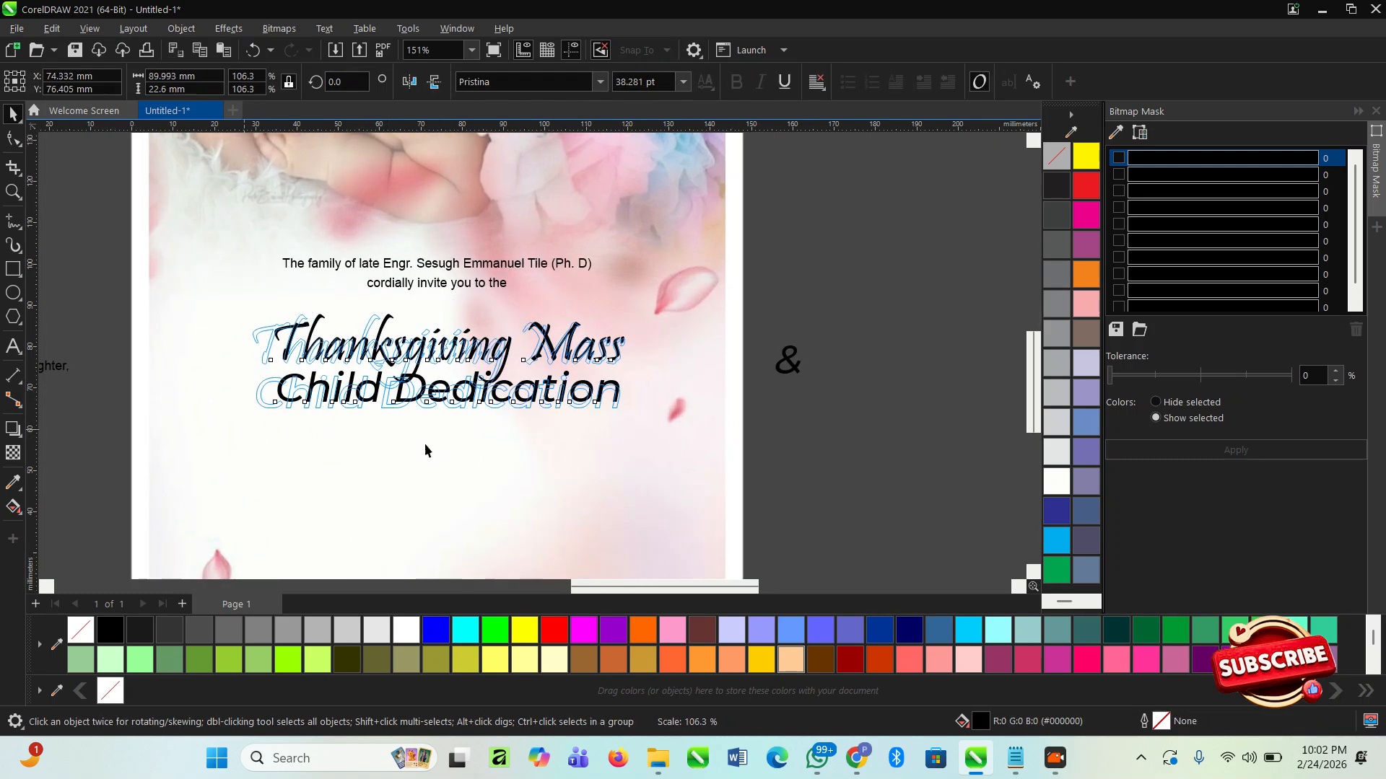
click(626, 417)
click(835, 470)
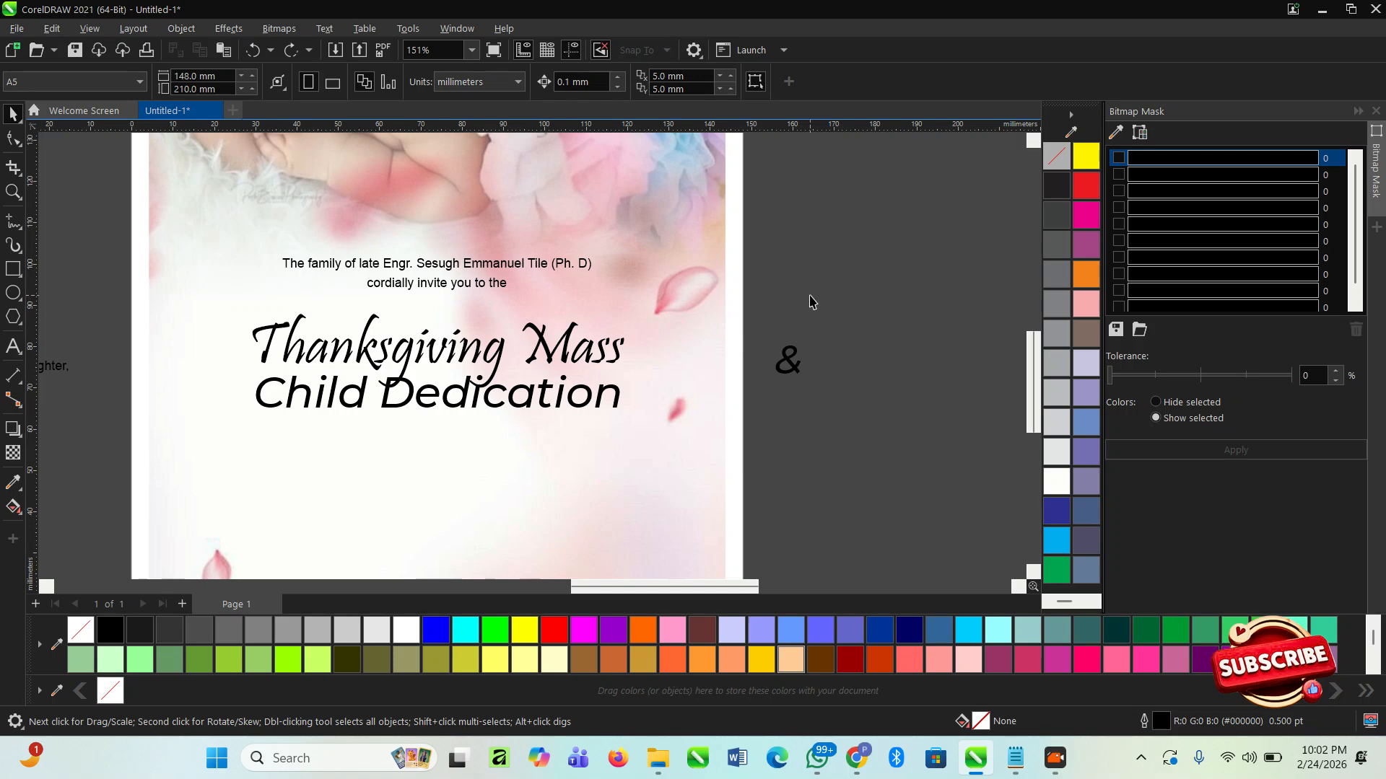
- Edit the PowerClip contents and move the baby photo slightly up inside the frame
scroll(626, 239, down, 4)
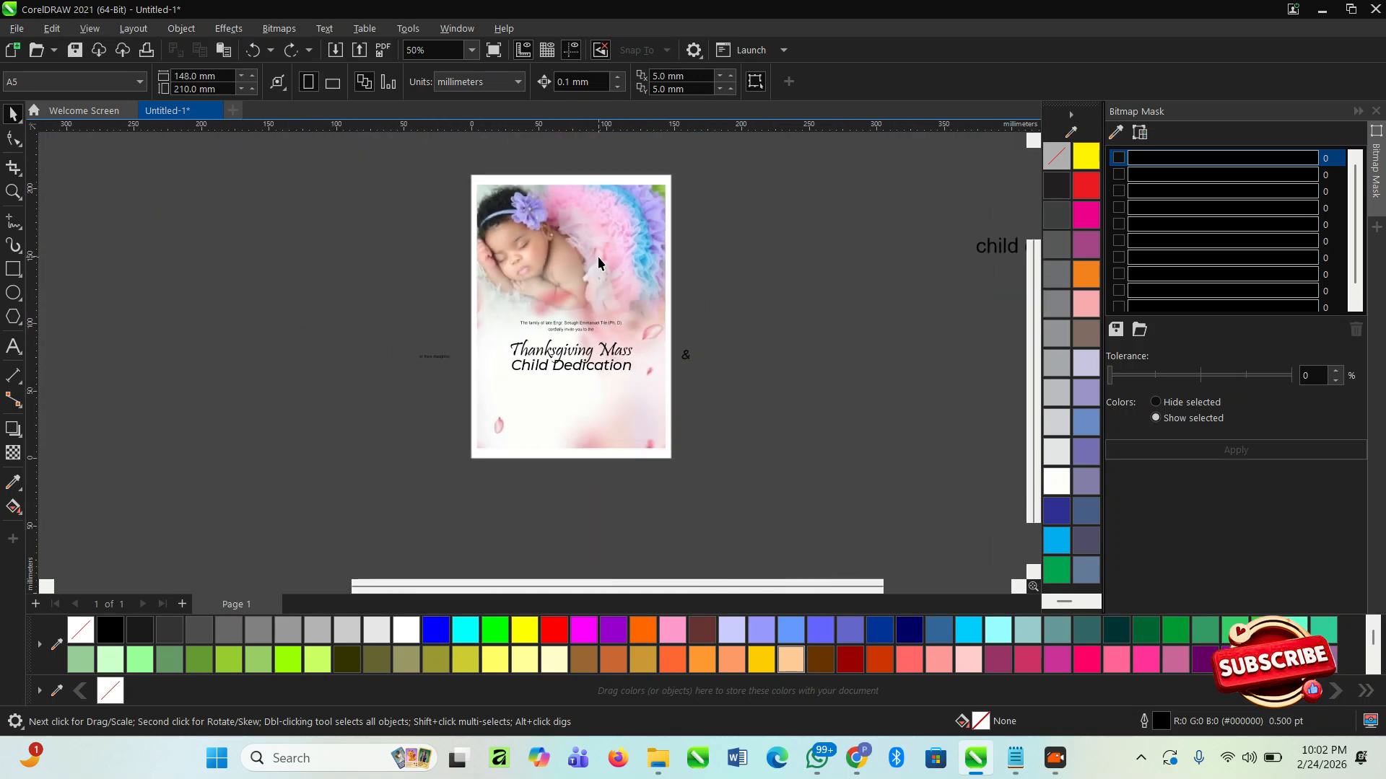
double_click(598, 256)
click(580, 247)
drag(579, 247, 578, 238)
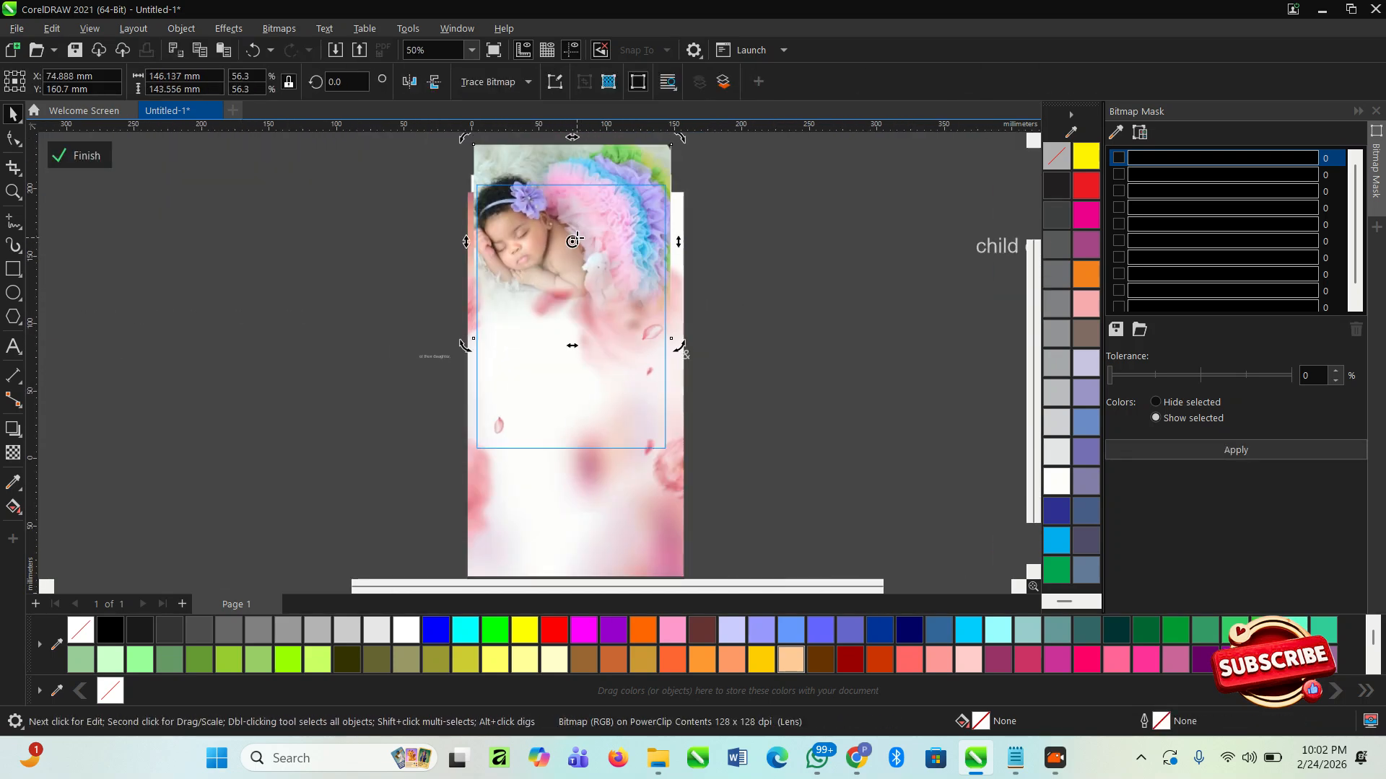
click(87, 155)
- Move the two invitation lines and both heading lines together slightly up, closer to the baby photo
scroll(616, 280, up, 1)
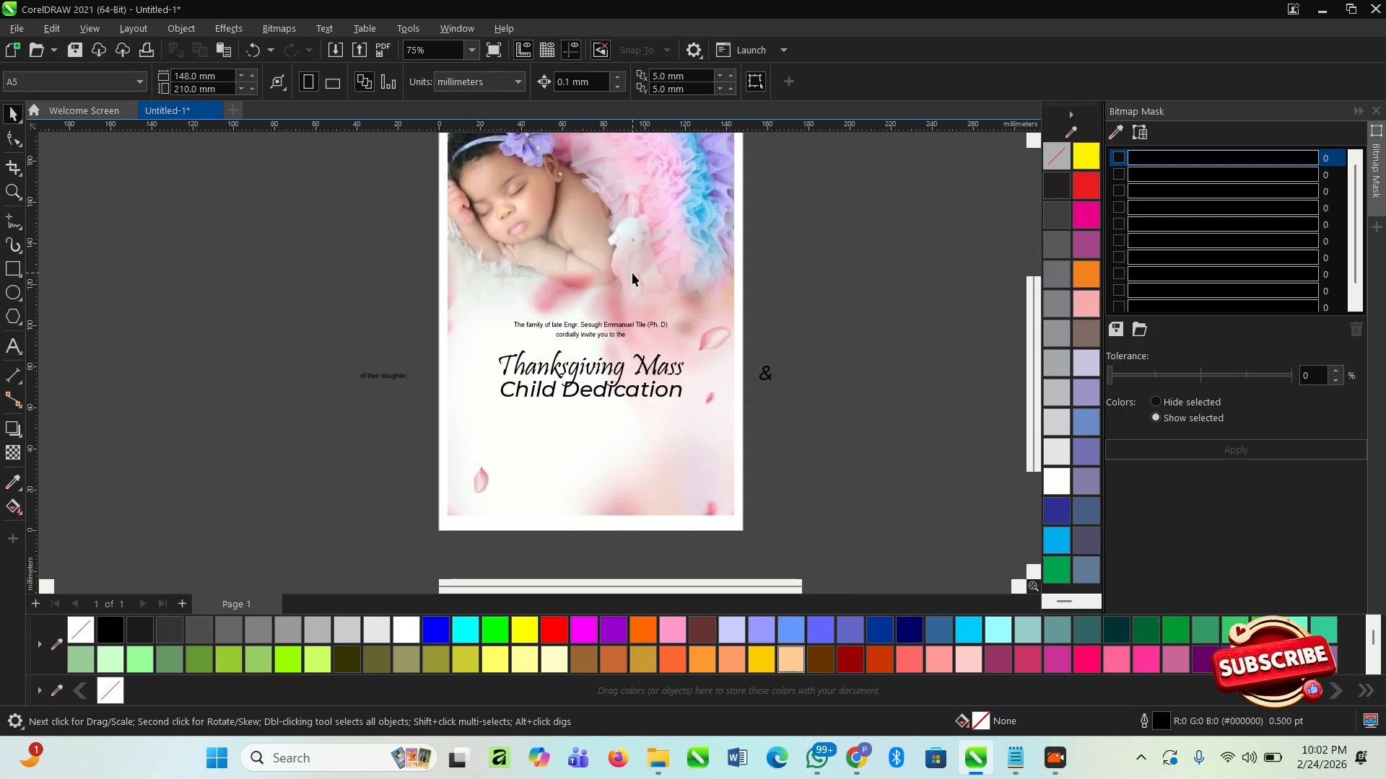
key(F8)
click(13, 113)
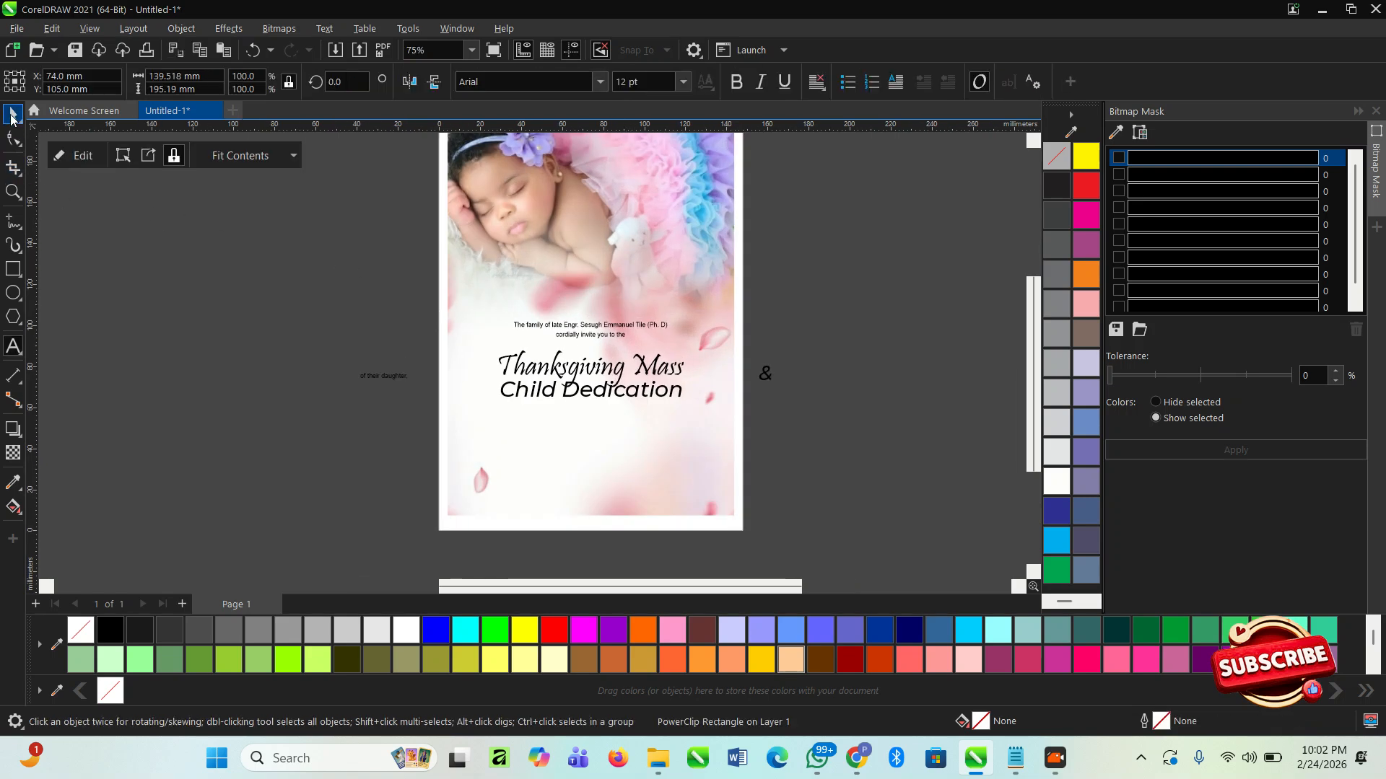
click(171, 219)
scroll(666, 433, up, 1)
drag(789, 429, 424, 309)
drag(409, 256, 408, 255)
scroll(561, 308, up, 1)
drag(578, 285, 576, 256)
scroll(487, 297, down, 1)
click(777, 439)
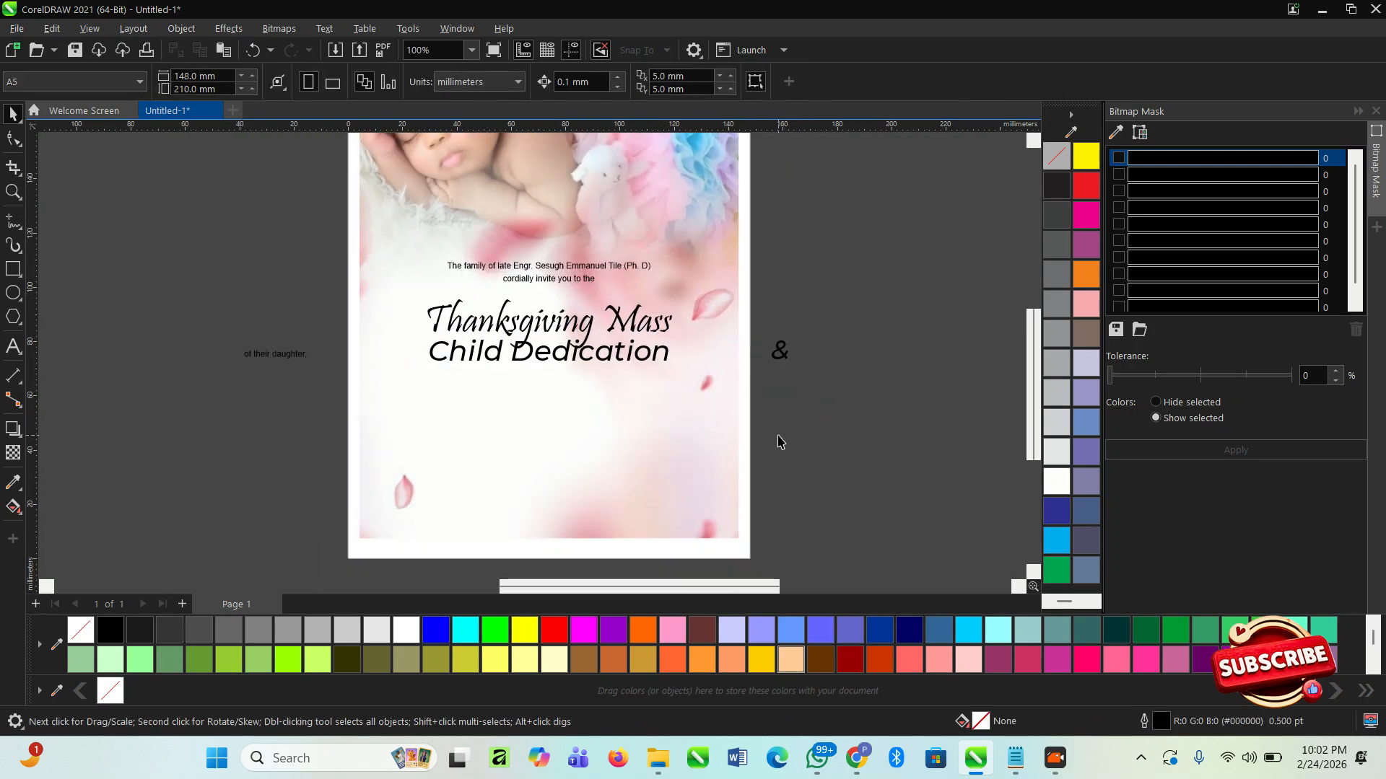
- Place the "&" between the two heading lines and shrink it to about 17 pt
scroll(566, 402, up, 1)
click(570, 350)
scroll(718, 359, up, 1)
click(843, 337)
drag(852, 334, 553, 301)
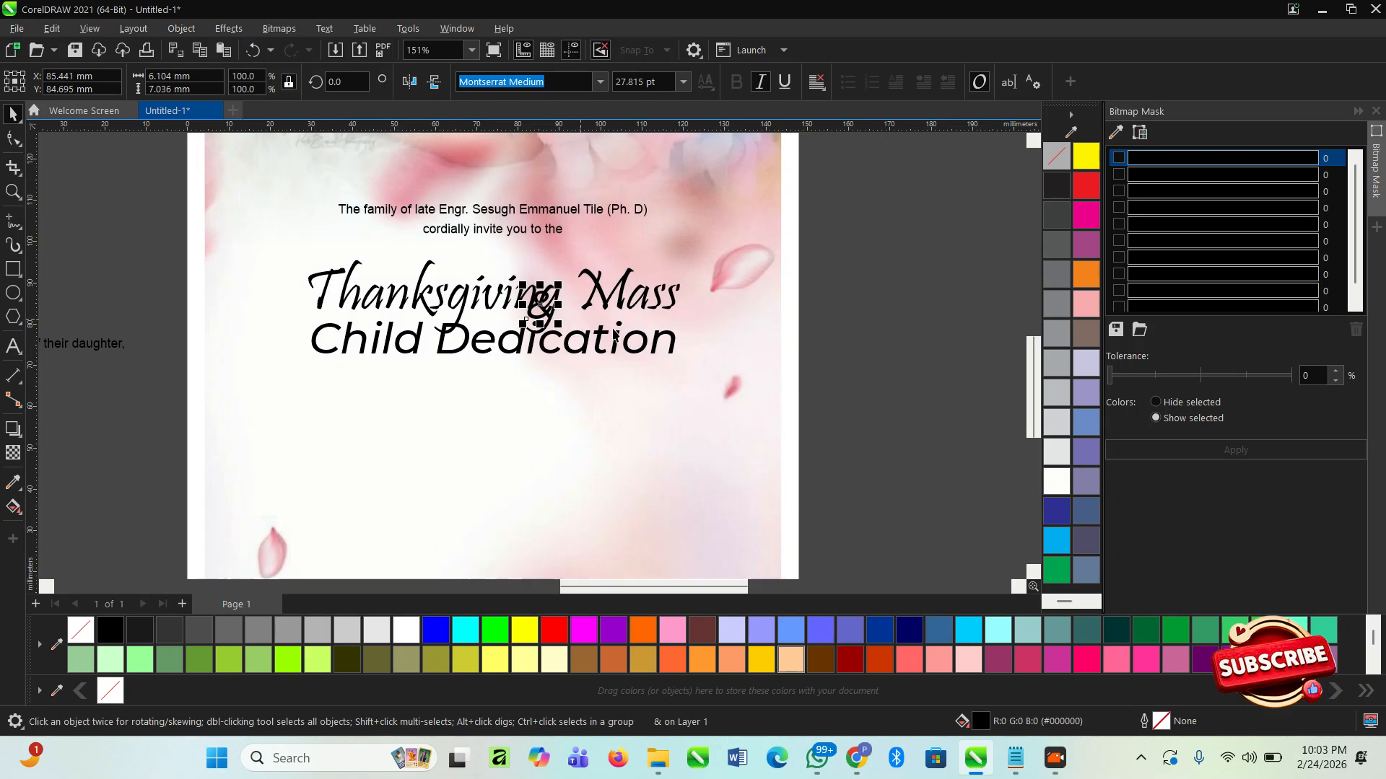
scroll(517, 298, up, 4)
drag(778, 316, 737, 362)
drag(693, 404, 488, 434)
scroll(488, 433, down, 3)
- Move "Child Dedication" slightly down and reposition the "&" in the gap between the two heading lines
click(606, 433)
scroll(606, 433, up, 1)
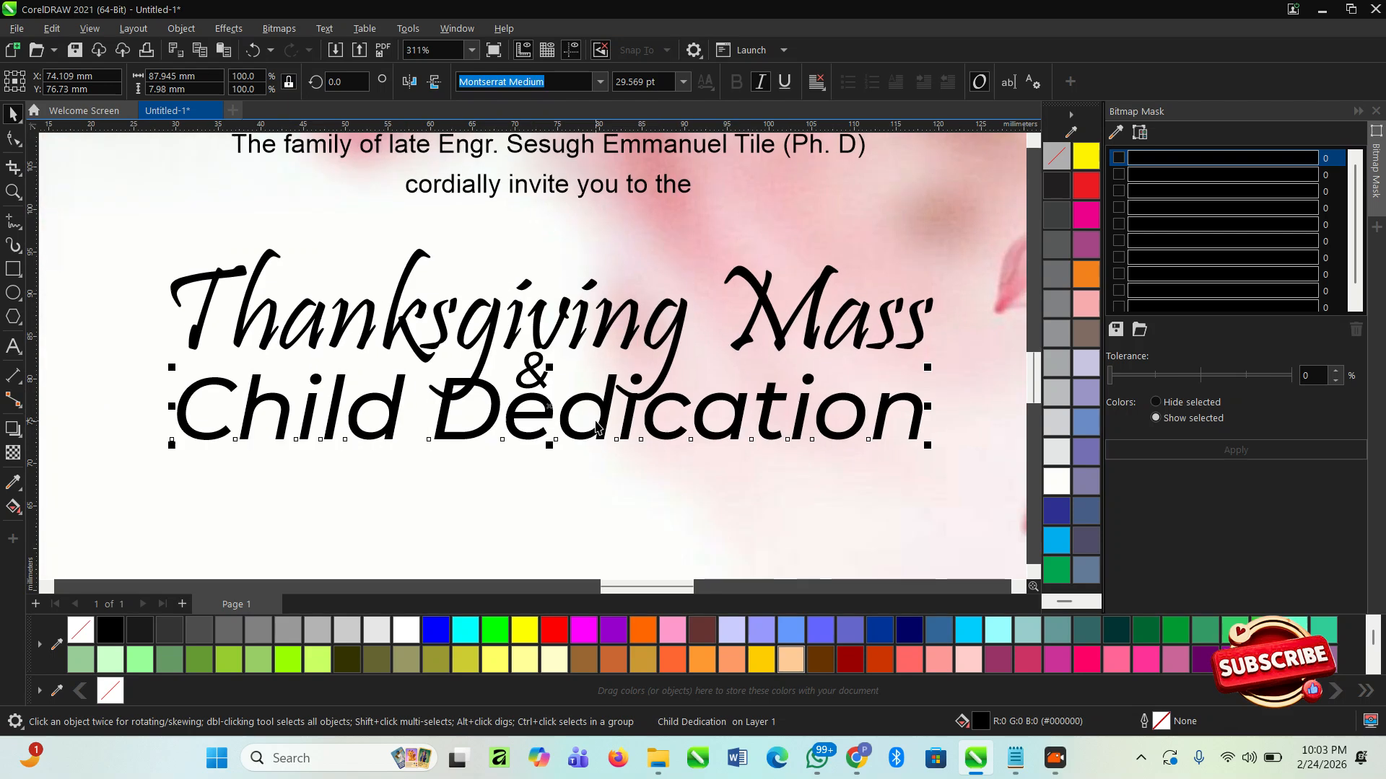
drag(601, 416, 596, 444)
drag(545, 385, 542, 391)
scroll(614, 341, down, 1)
key(z)
drag(171, 190, 920, 457)
scroll(526, 396, up, 2)
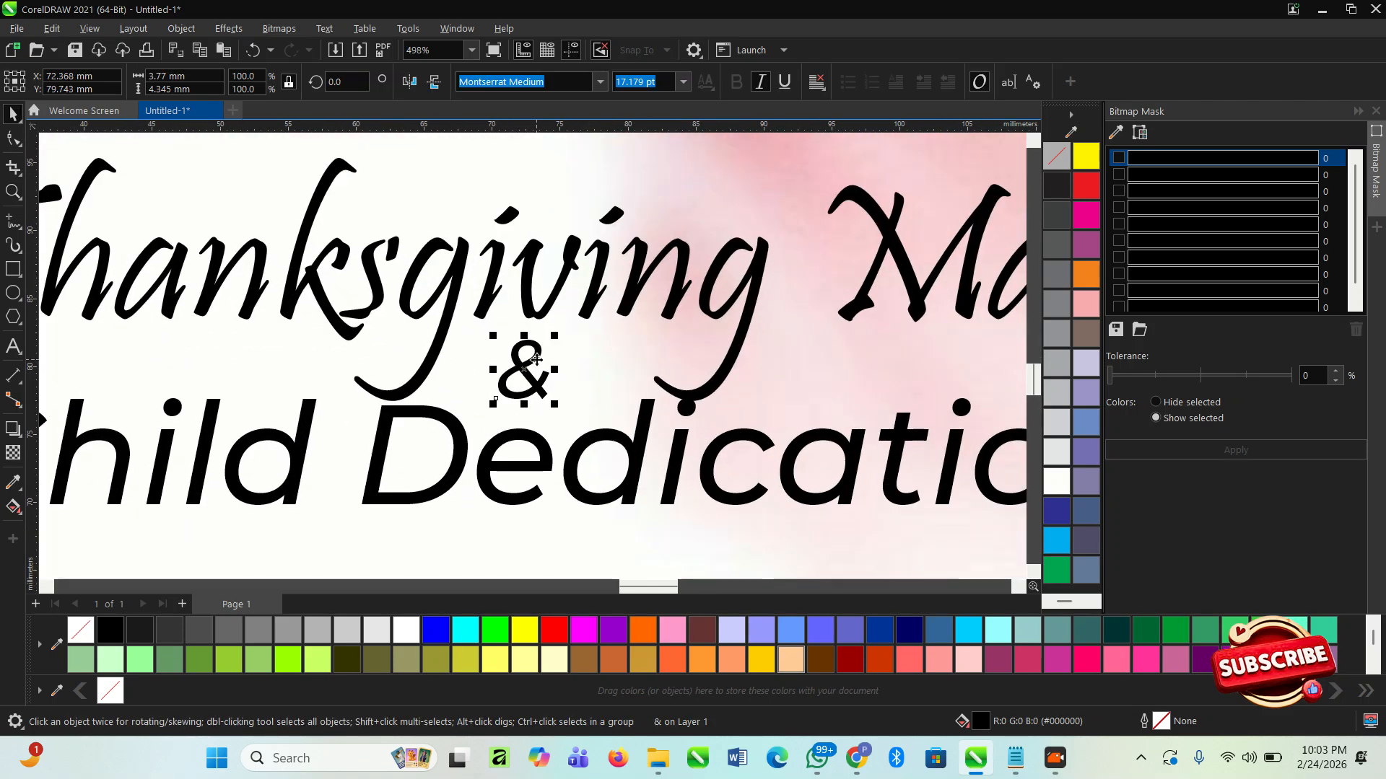
- Draw a circle about 7.3 mm in diameter around the "&" and move it to the left of the character
click(10, 295)
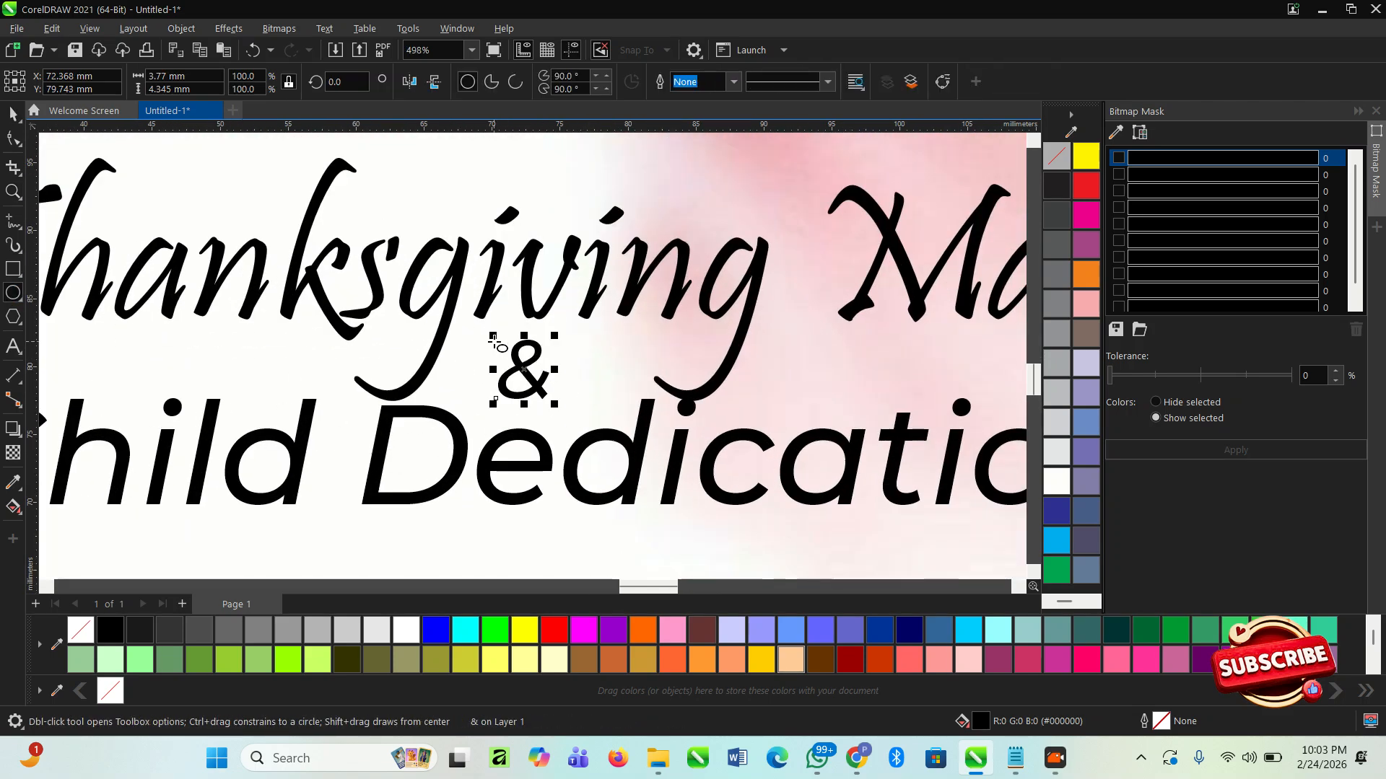
drag(471, 313, 570, 410)
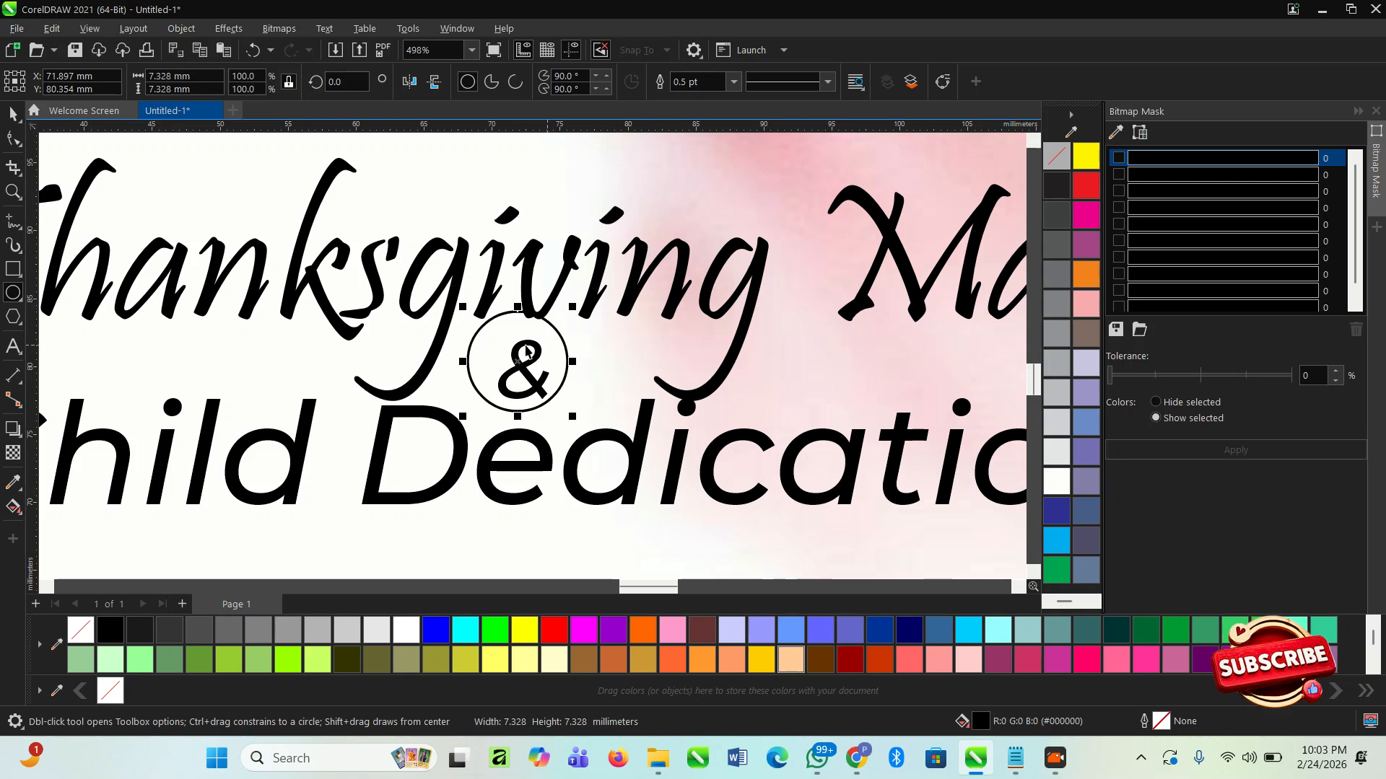
key(space)
scroll(533, 343, up, 2)
drag(534, 345, 393, 338)
click(402, 372)
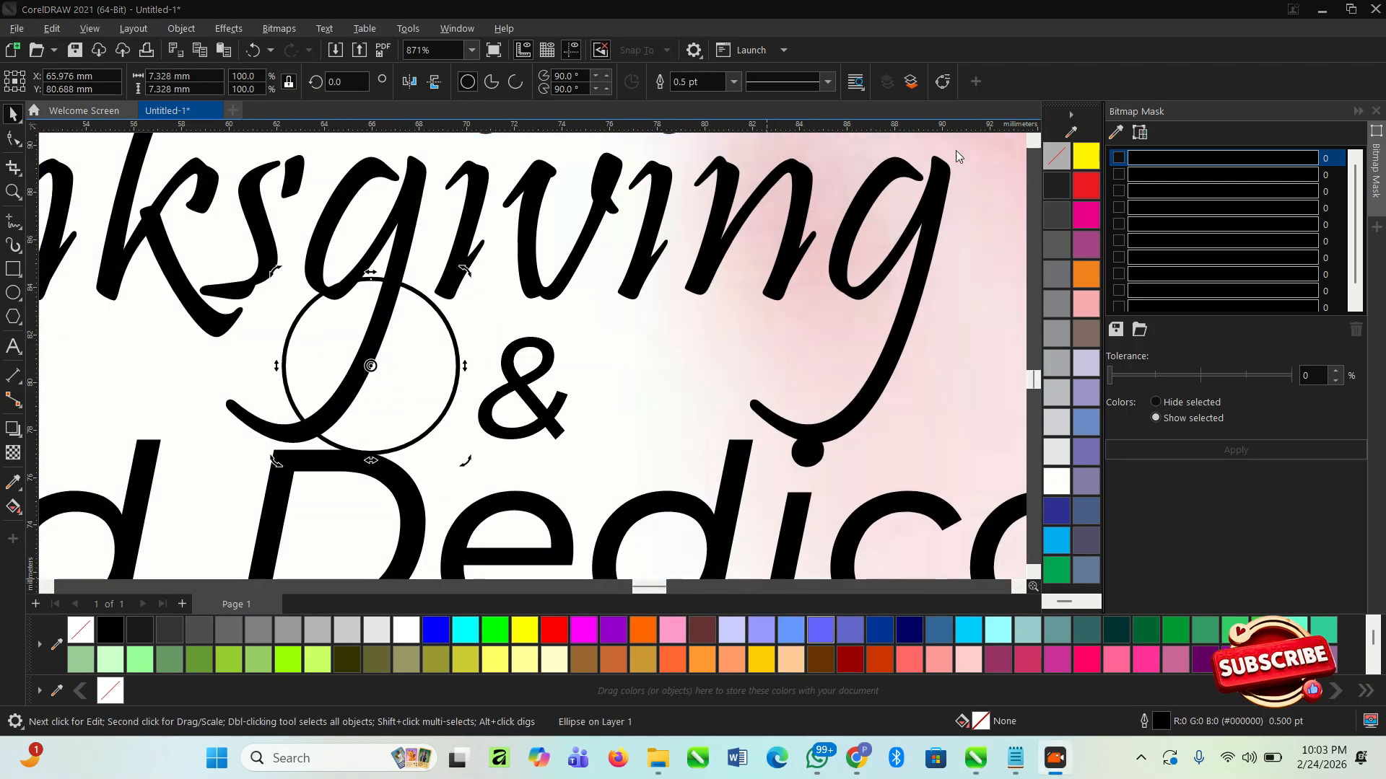
- Fill the circle with red and move the "&" onto its centre
click(555, 630)
drag(427, 365, 476, 375)
key(ctrl+z)
click(549, 431)
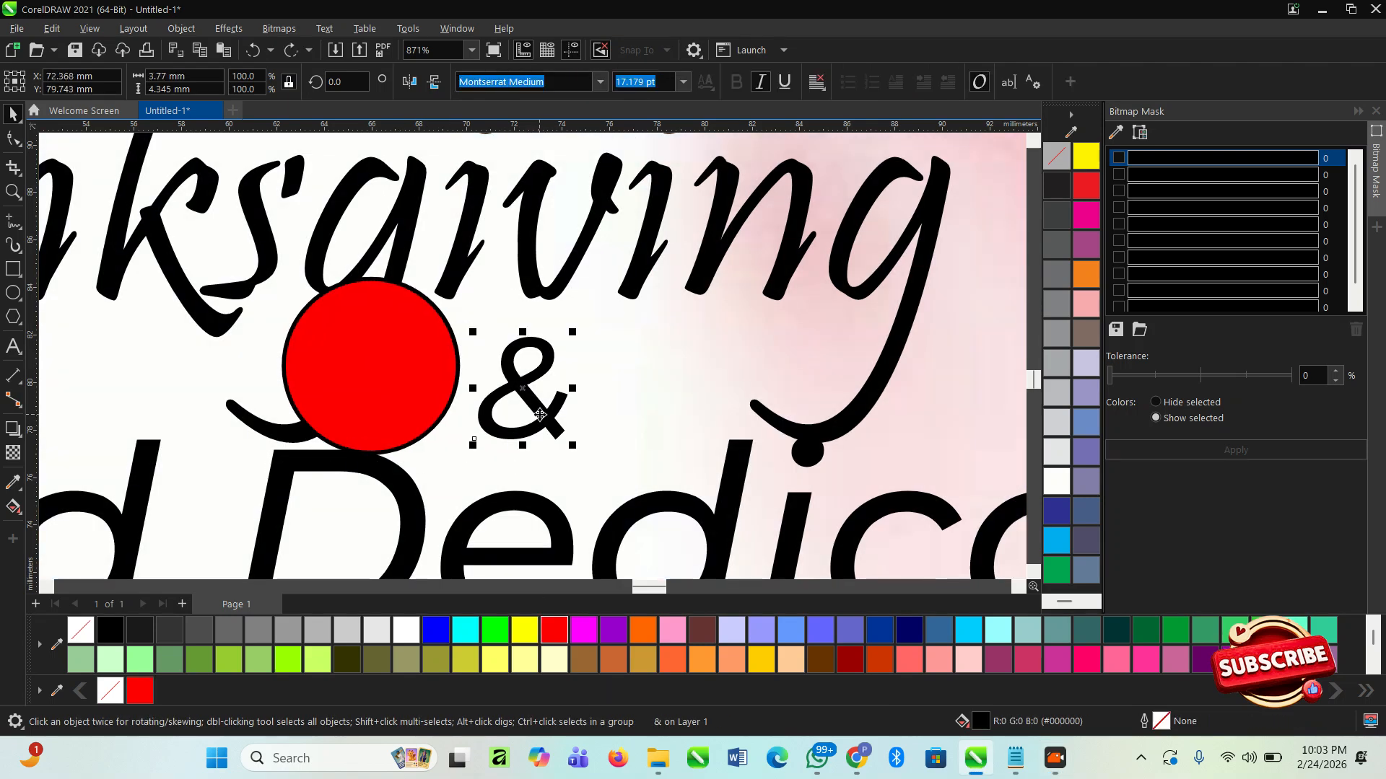
drag(545, 420, 383, 399)
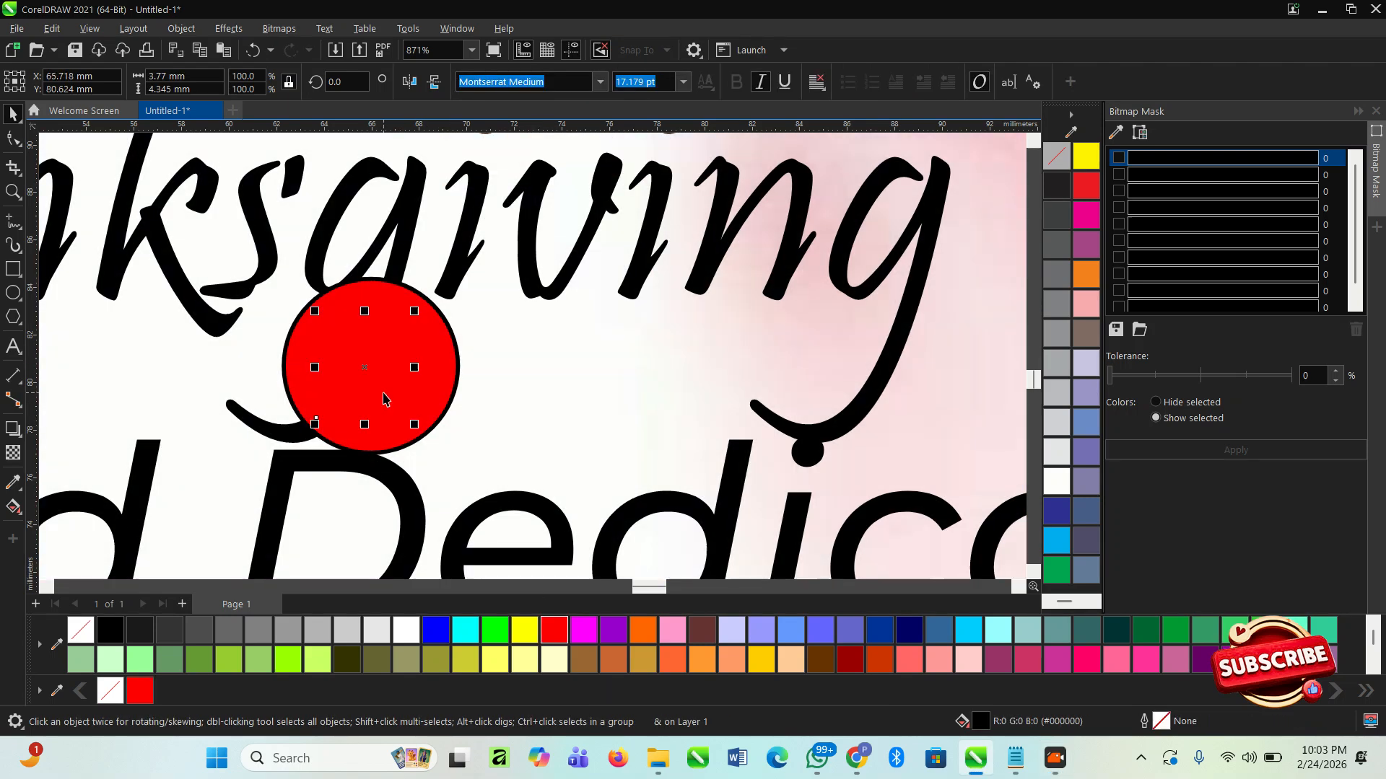
- Bring the "&" to the front, move it with its red circle between the heading lines, and shrink both to about 92%
key(shift+Page_Up)
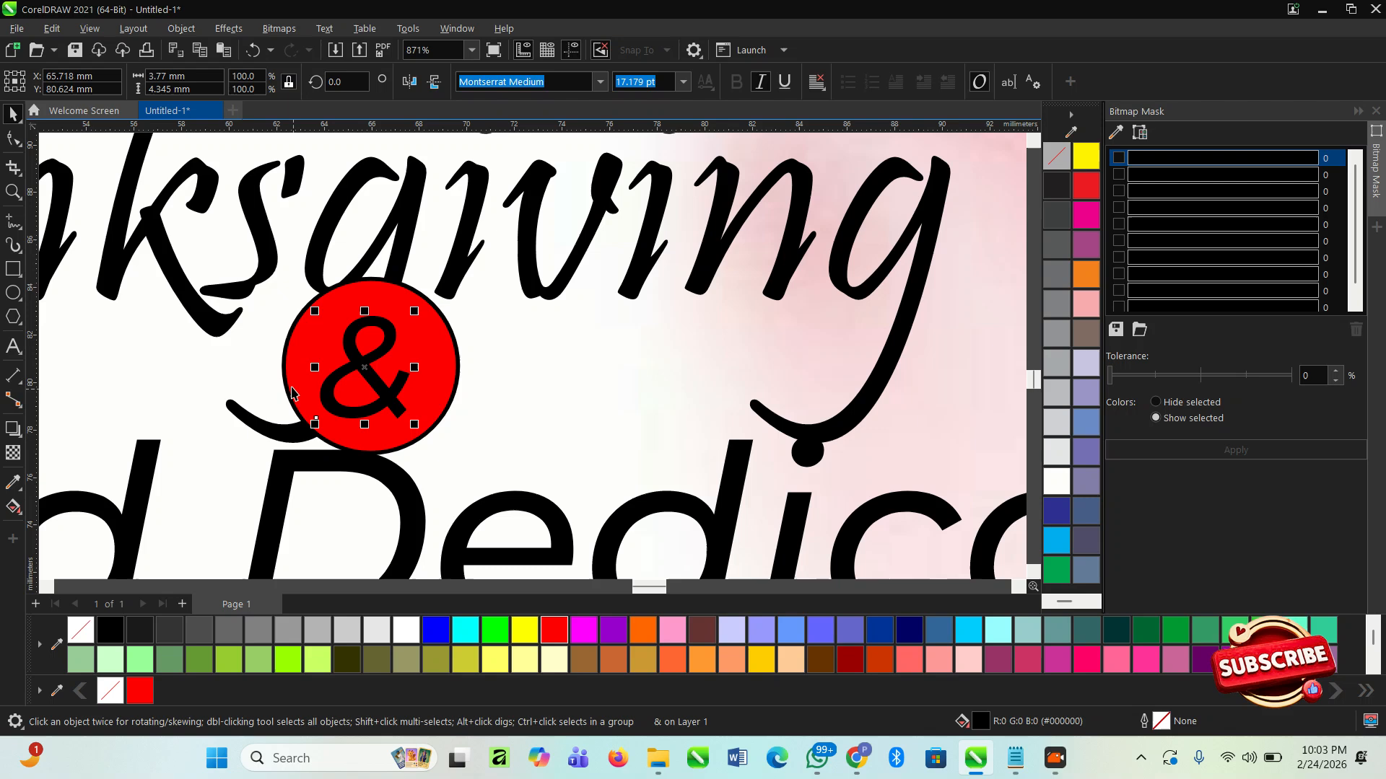
shift+click(308, 404)
drag(360, 370, 532, 395)
drag(629, 300, 621, 308)
scroll(499, 282, down, 2)
- Set the "Child Dedication" text in Bebas Neue and enlarge it to about 49.7 pt
click(483, 470)
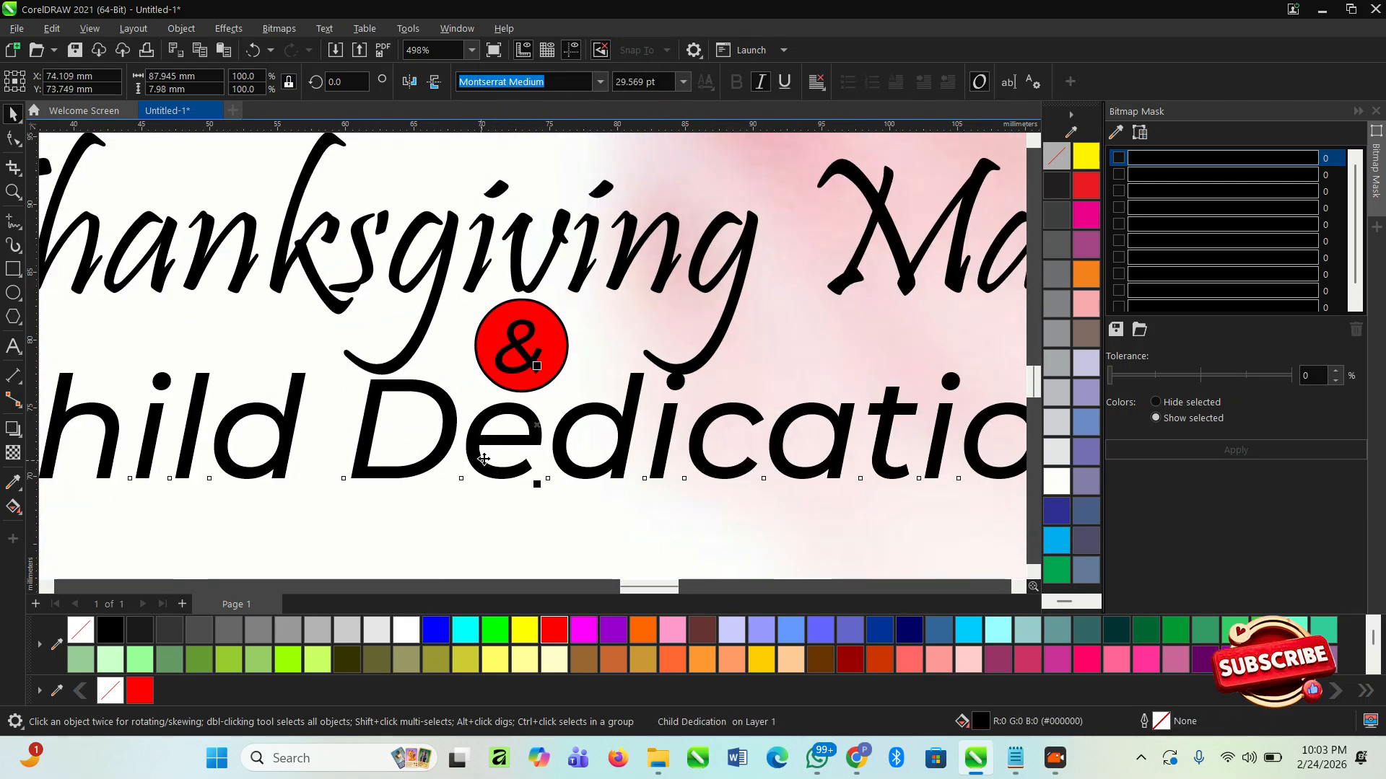
scroll(533, 431, down, 2)
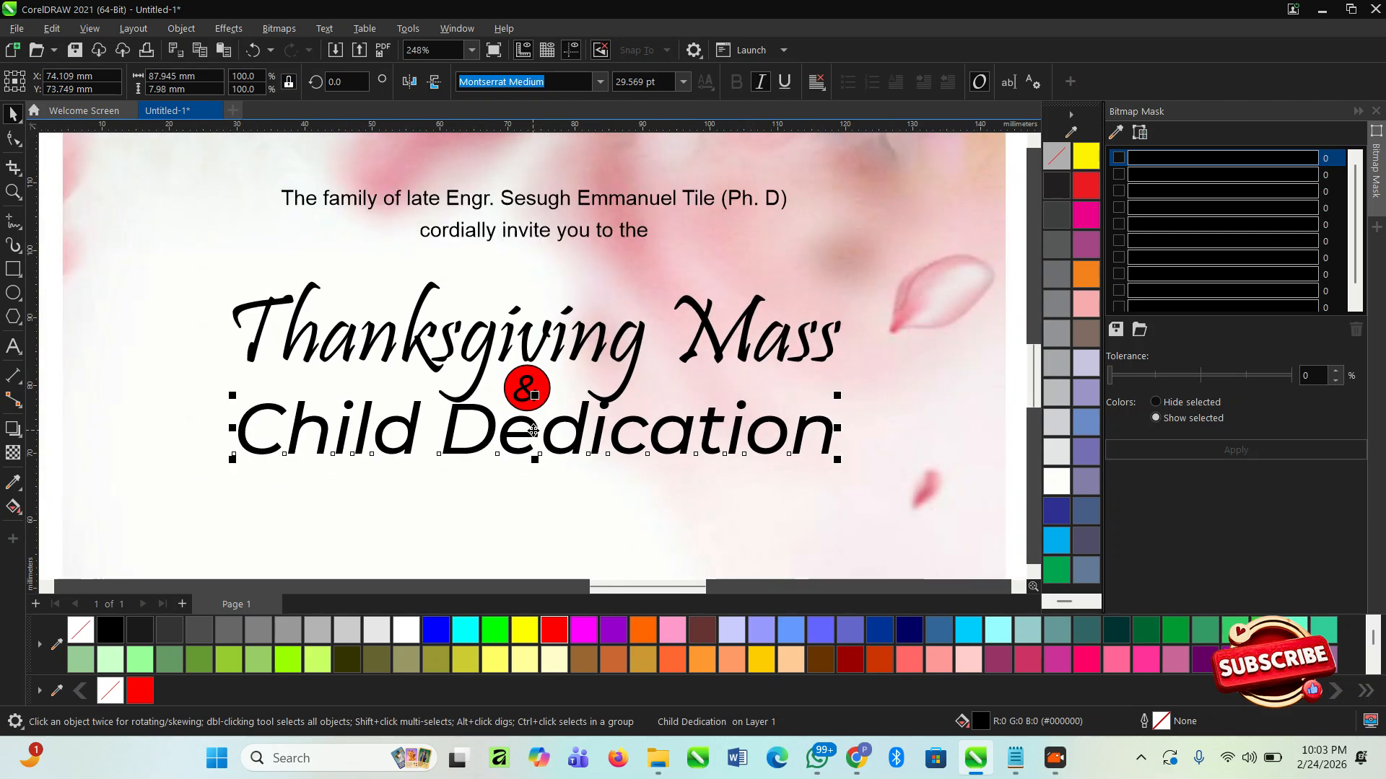
click(600, 82)
text(be)
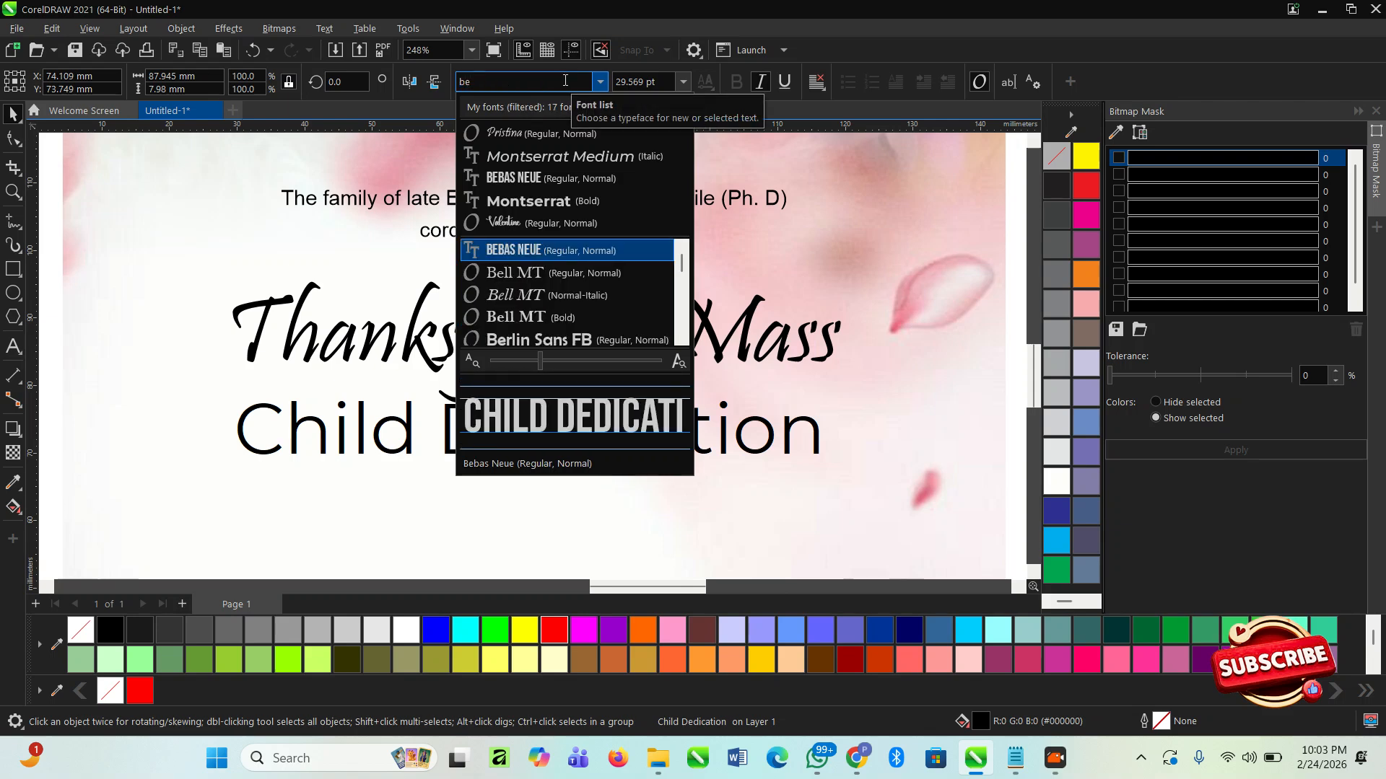
key(Return)
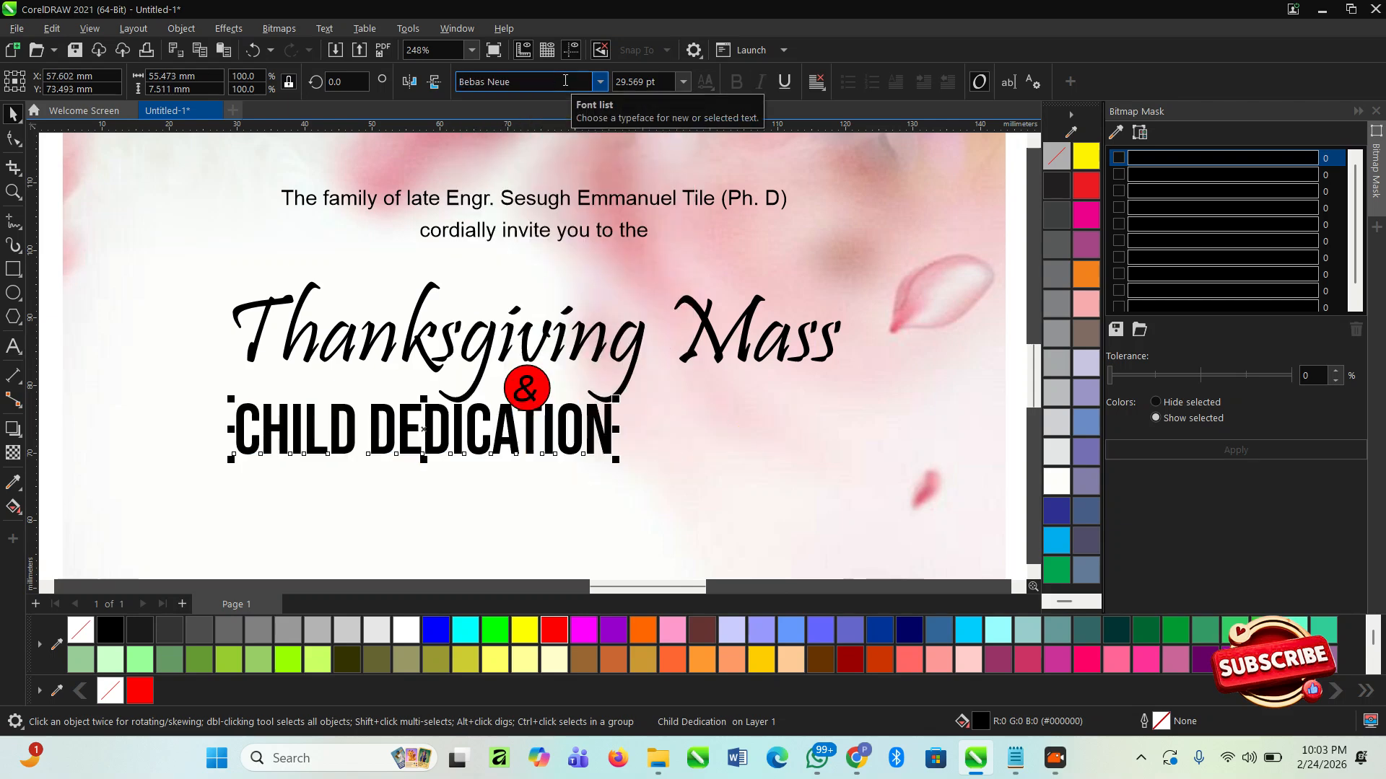
drag(617, 464, 942, 498)
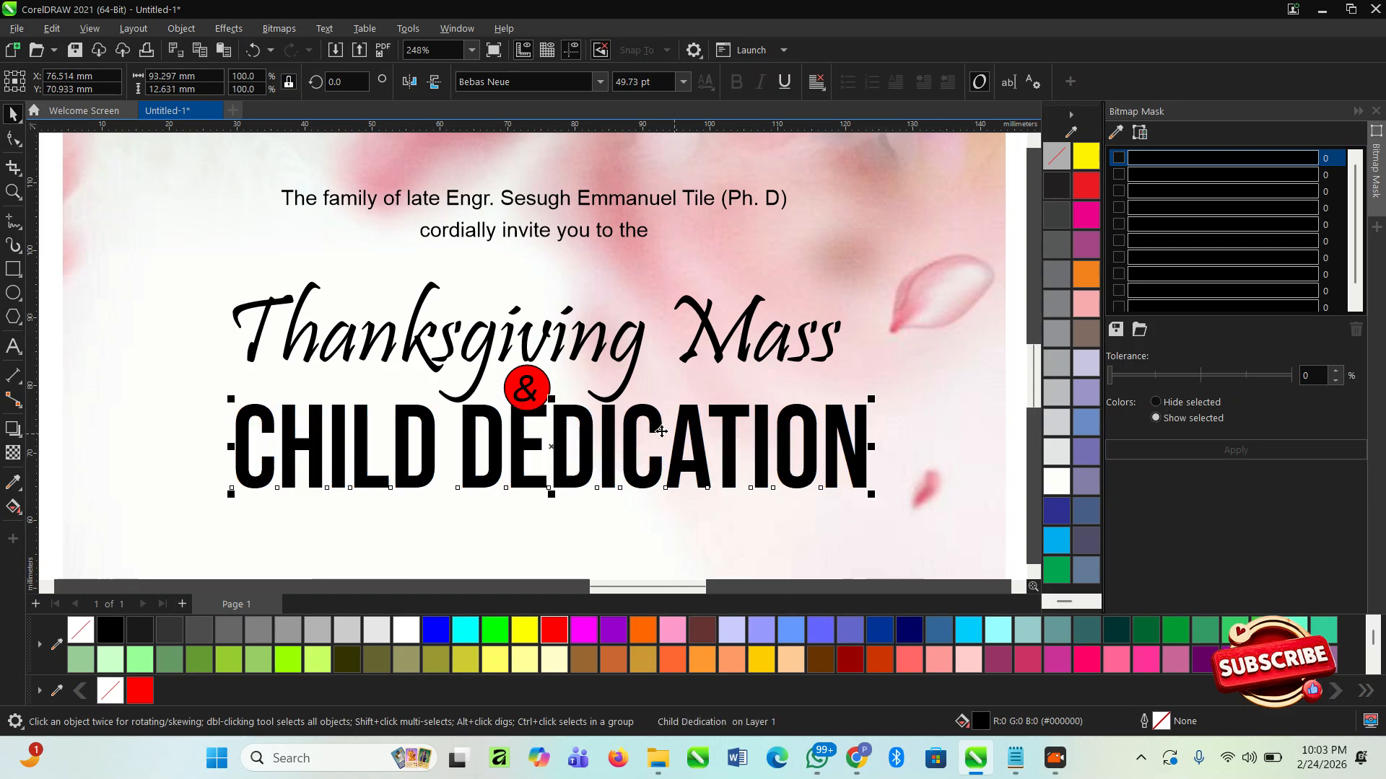
- Move "Child Dedication" up by about 2 mm, closer to the "Thanksgiving Mass" line
click(566, 346)
scroll(546, 404, down, 4)
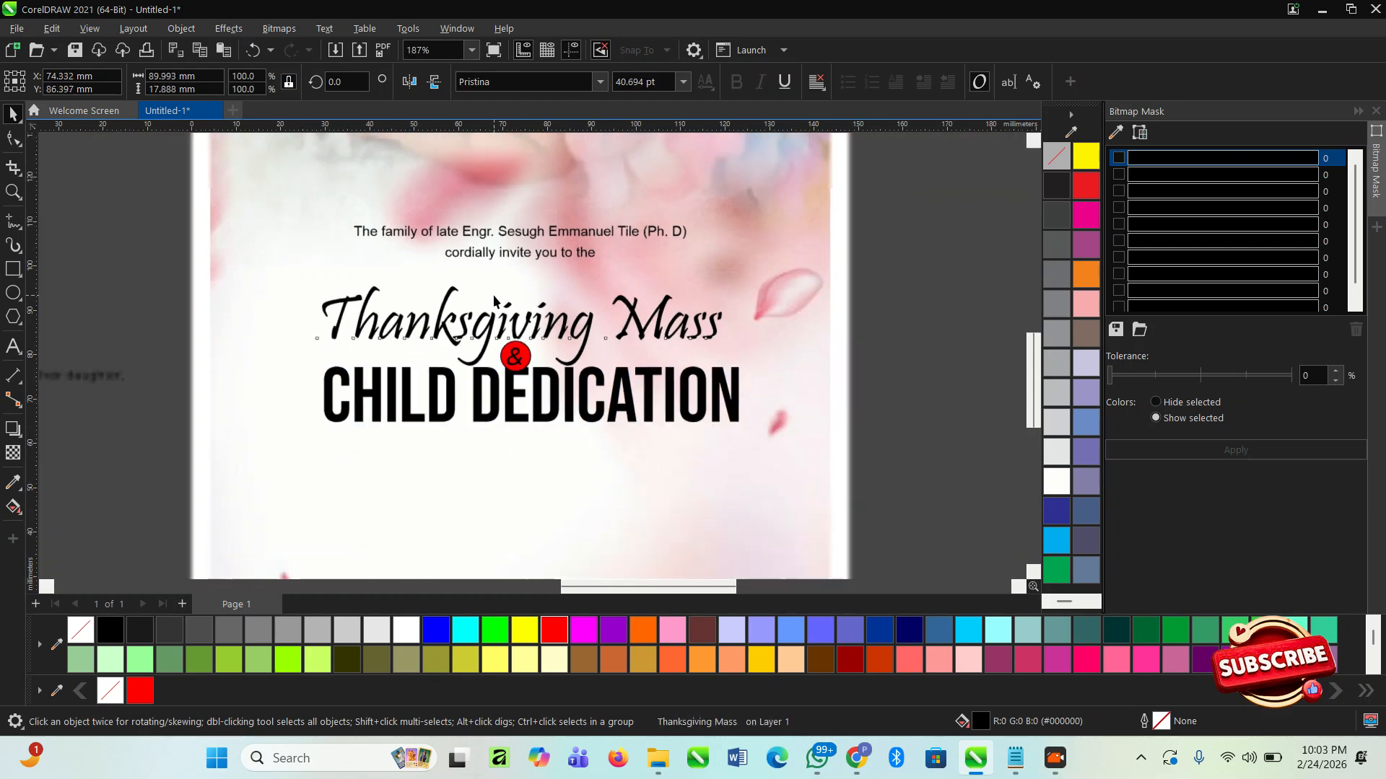
click(943, 358)
scroll(530, 375, up, 3)
scroll(529, 376, up, 3)
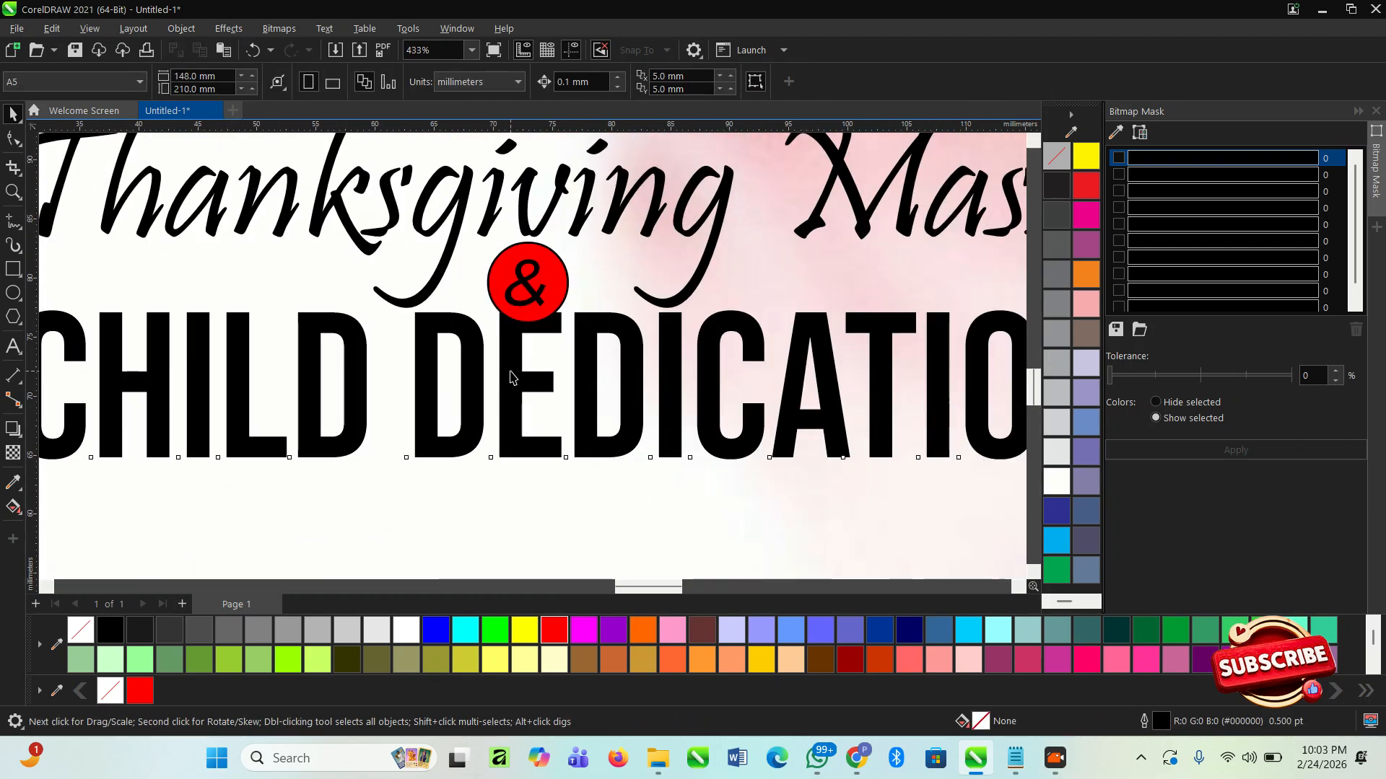
click(511, 373)
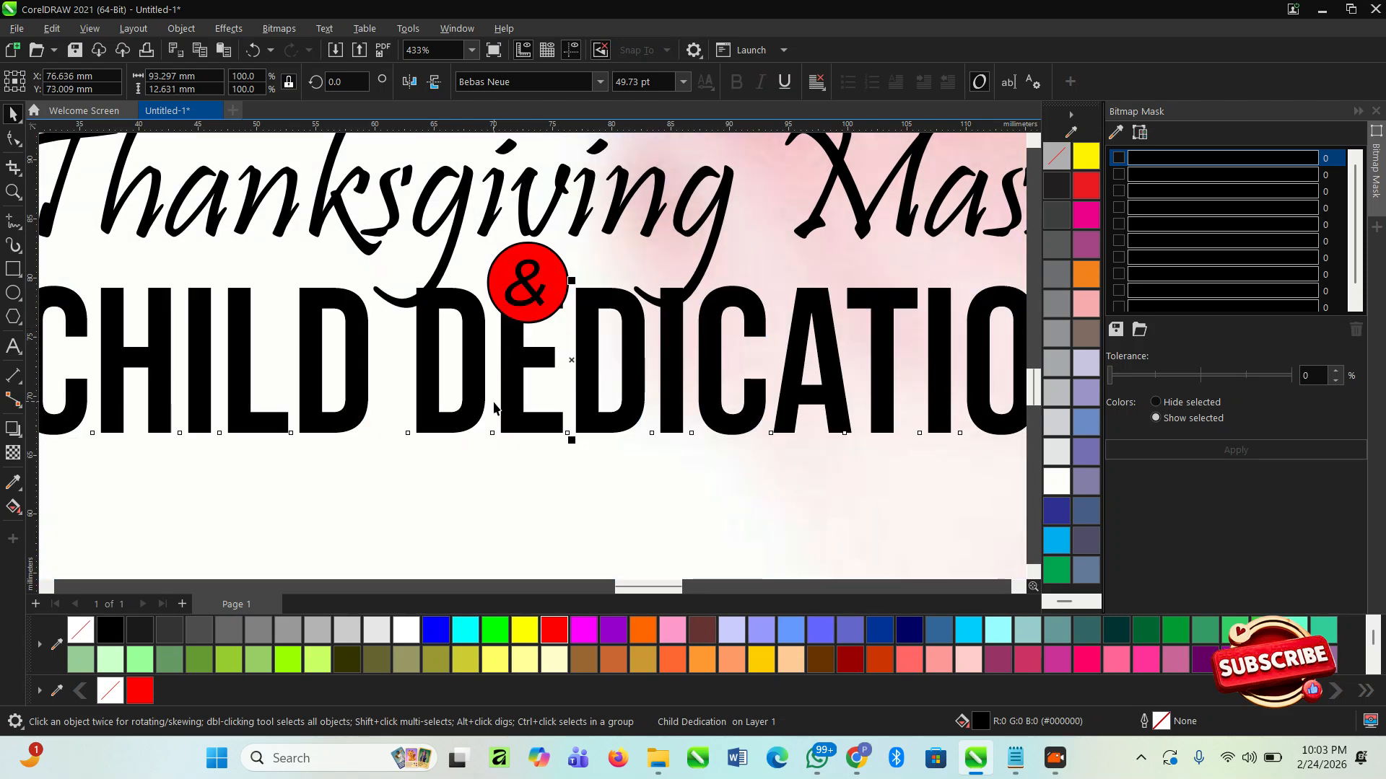
click(496, 406)
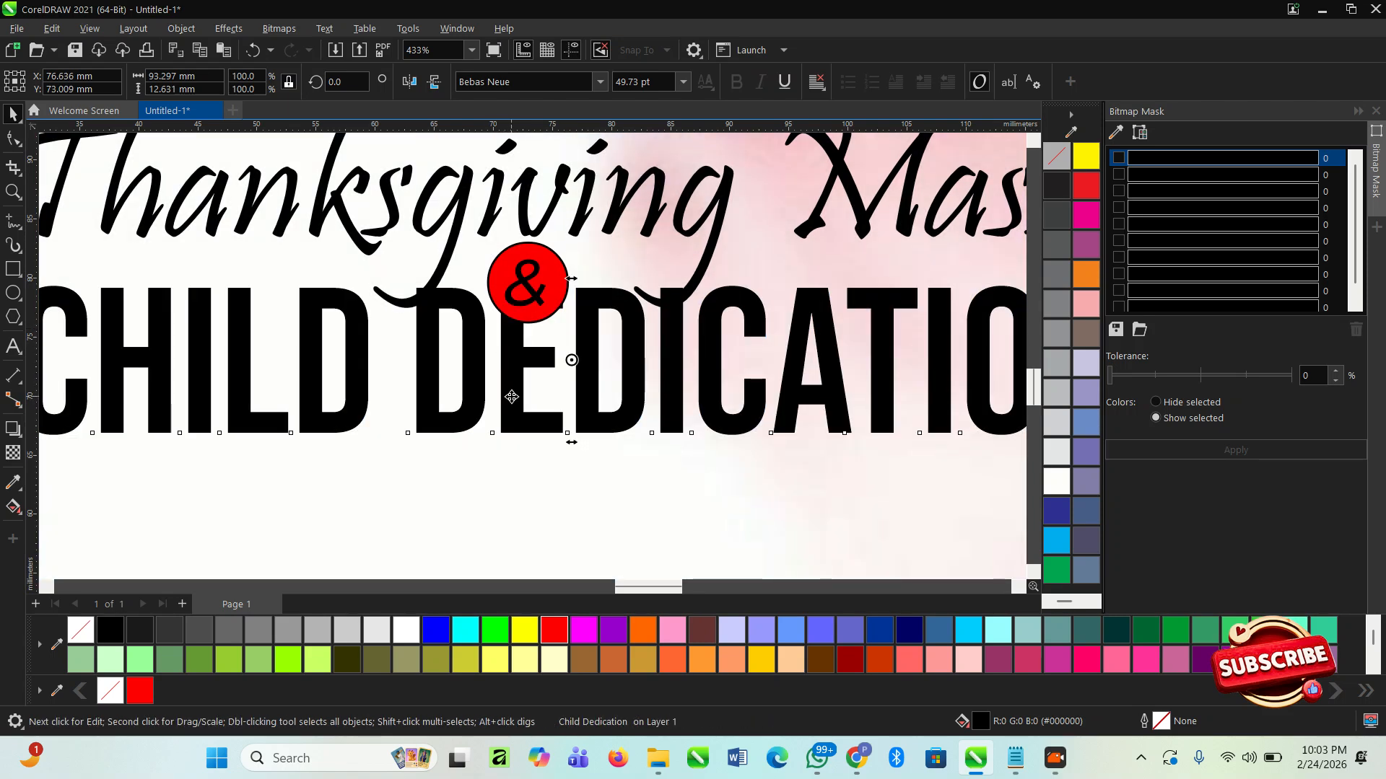
- Fill the "Child Dedication" heading with the blue #003399
click(909, 630)
click(879, 630)
scroll(892, 453, down, 4)
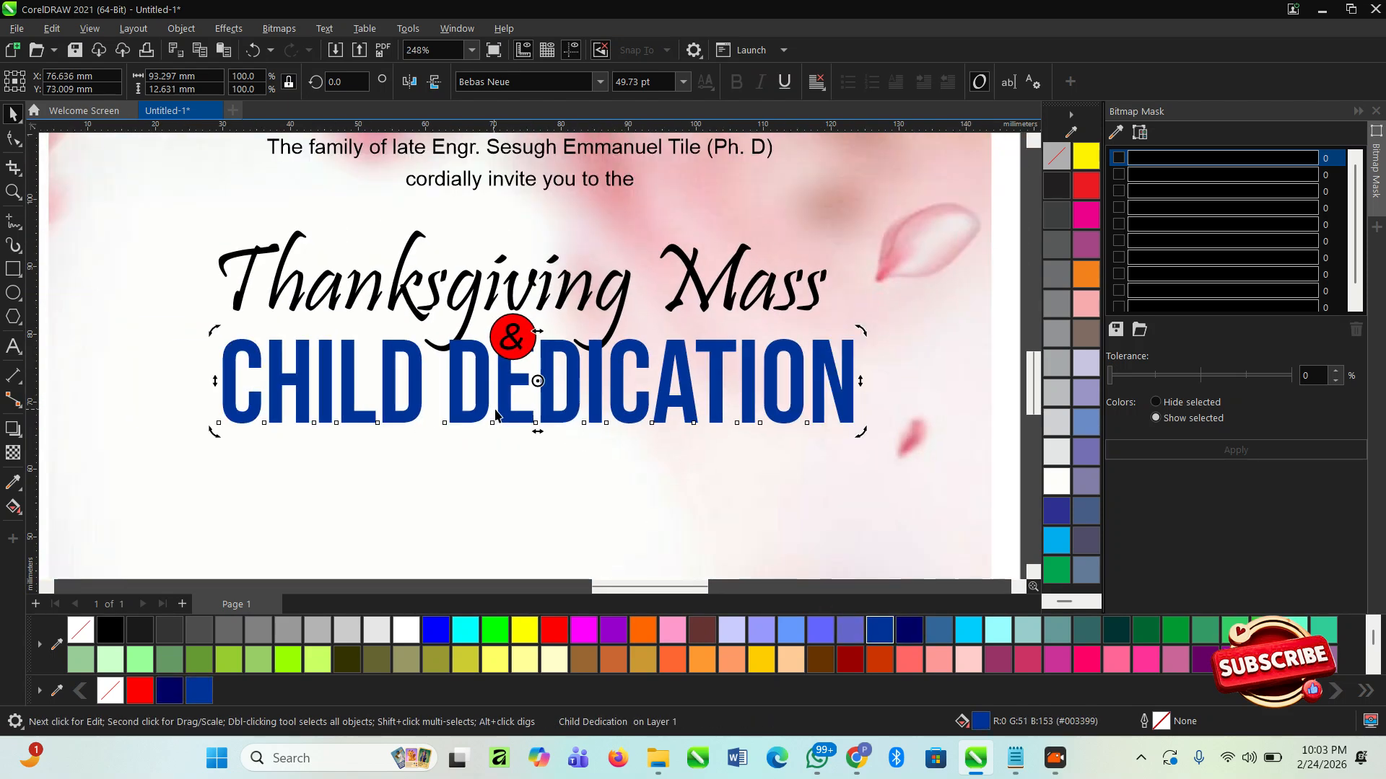
click(959, 396)
scroll(623, 403, up, 5)
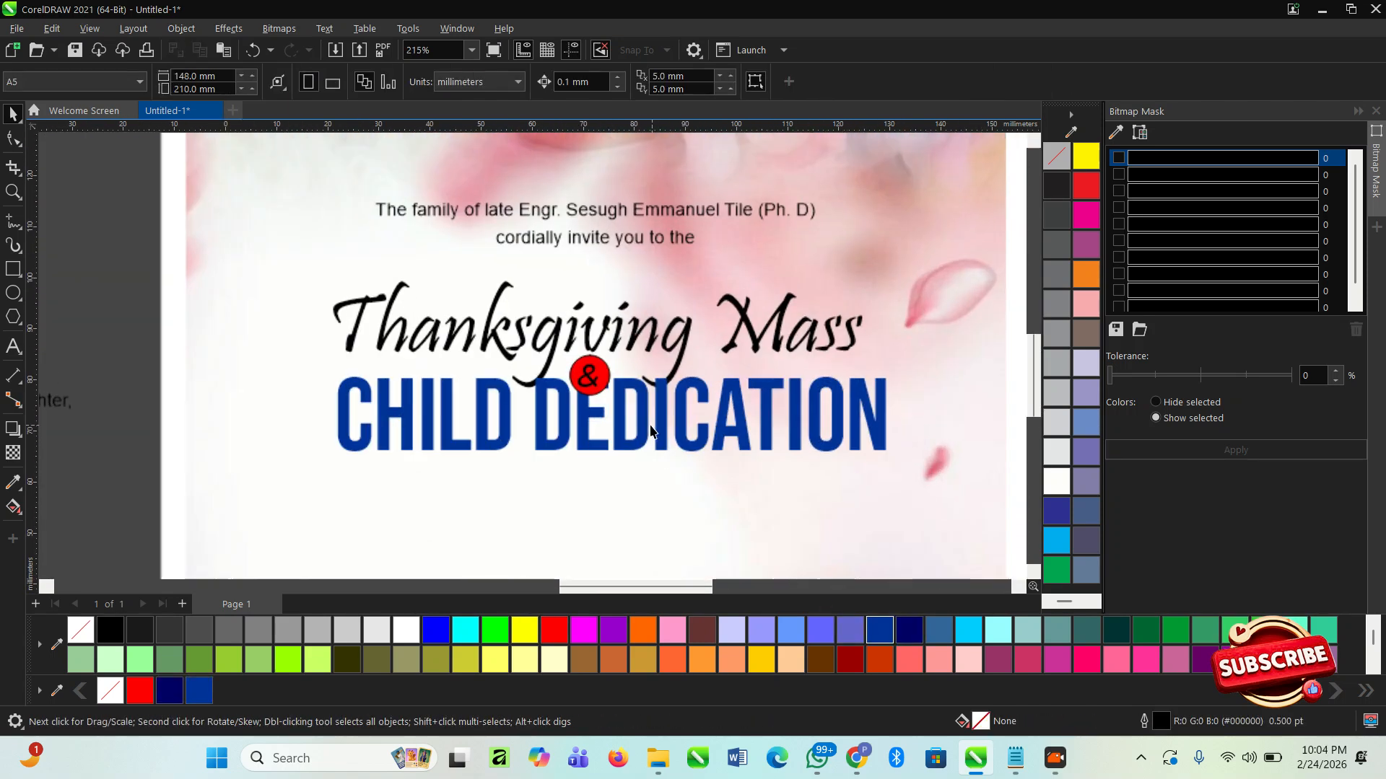
- Fill the "&" with white after trying it in deep yellow
click(623, 402)
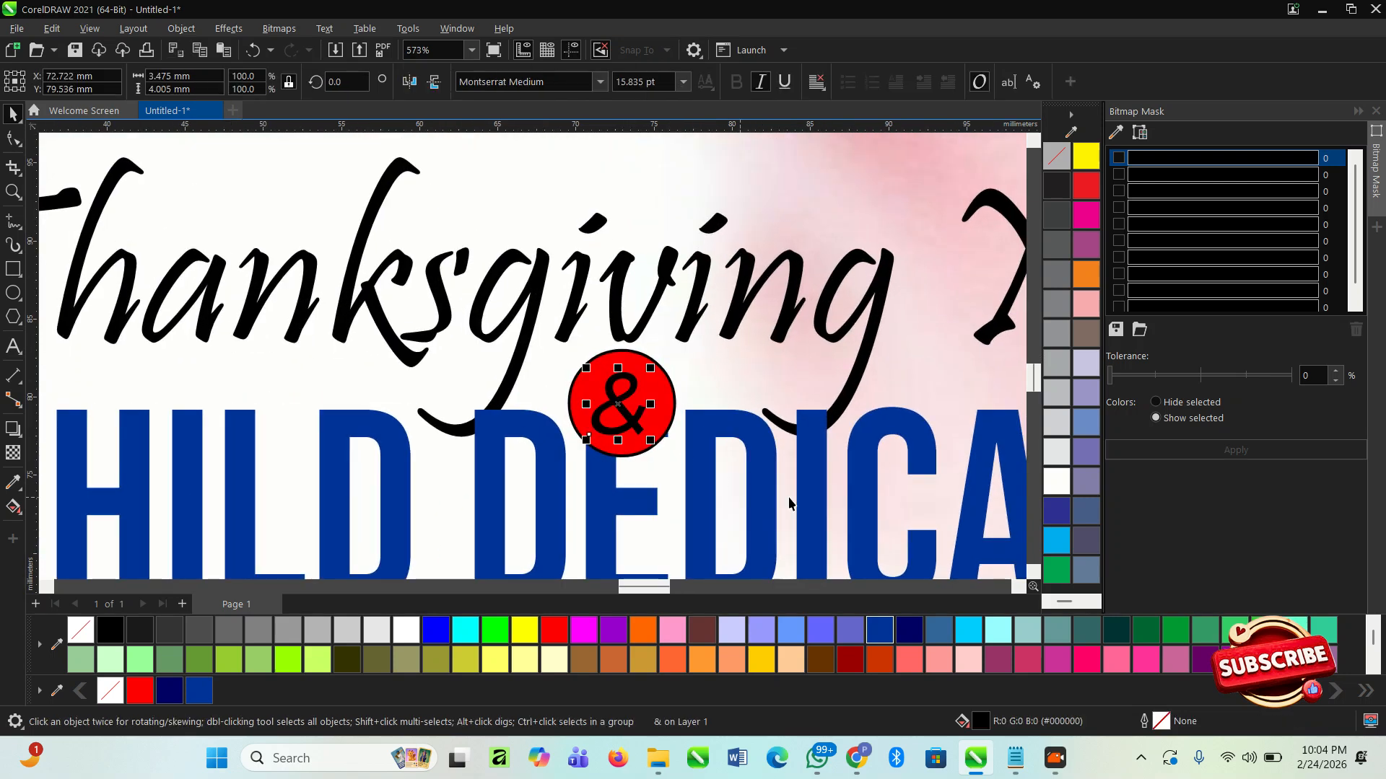
click(407, 629)
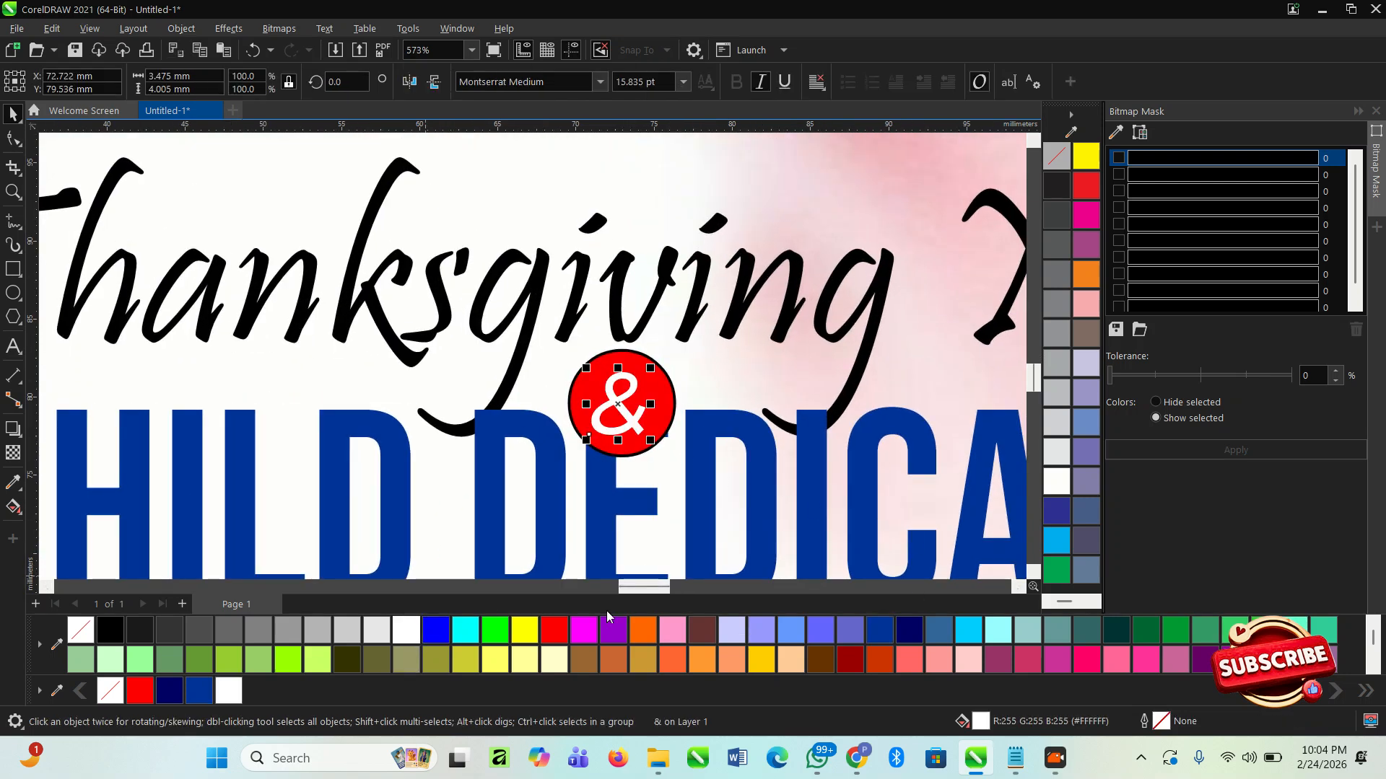
click(764, 658)
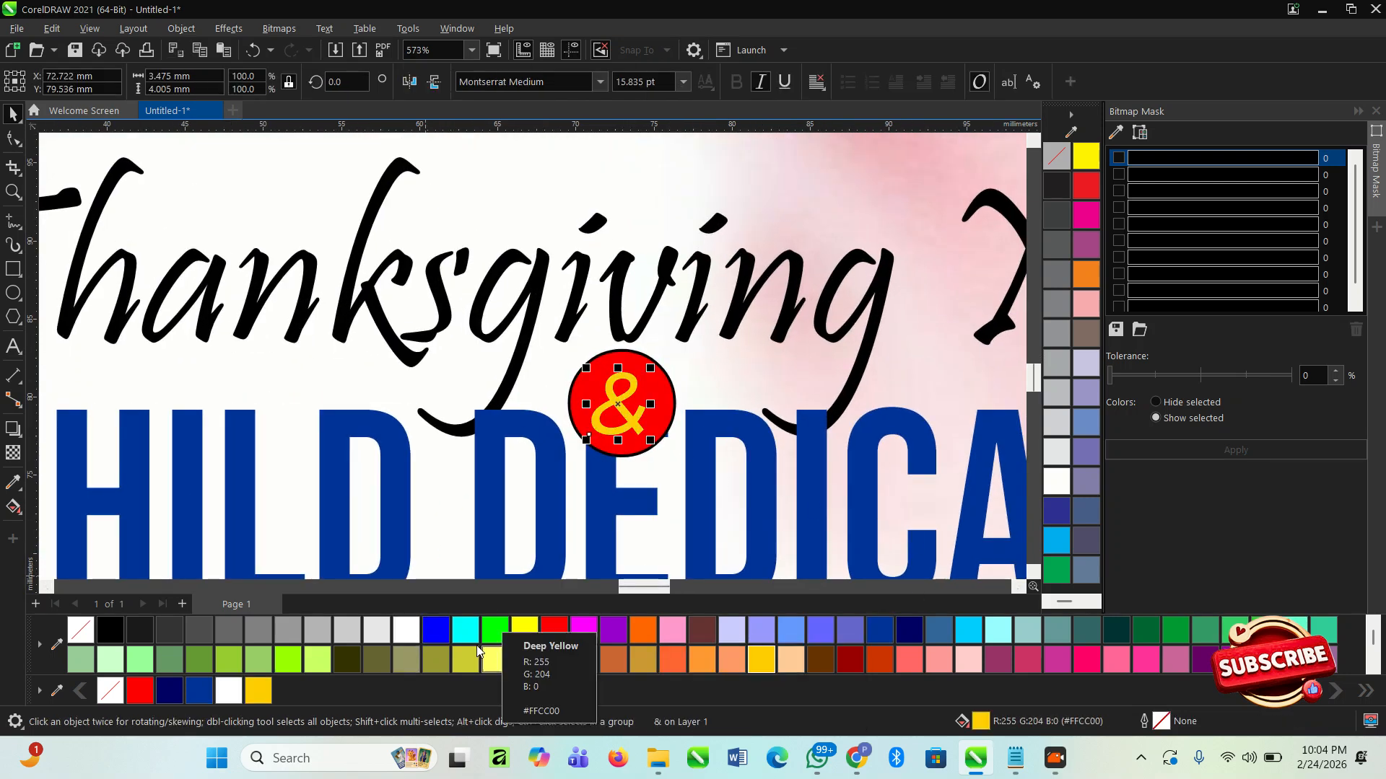
click(388, 635)
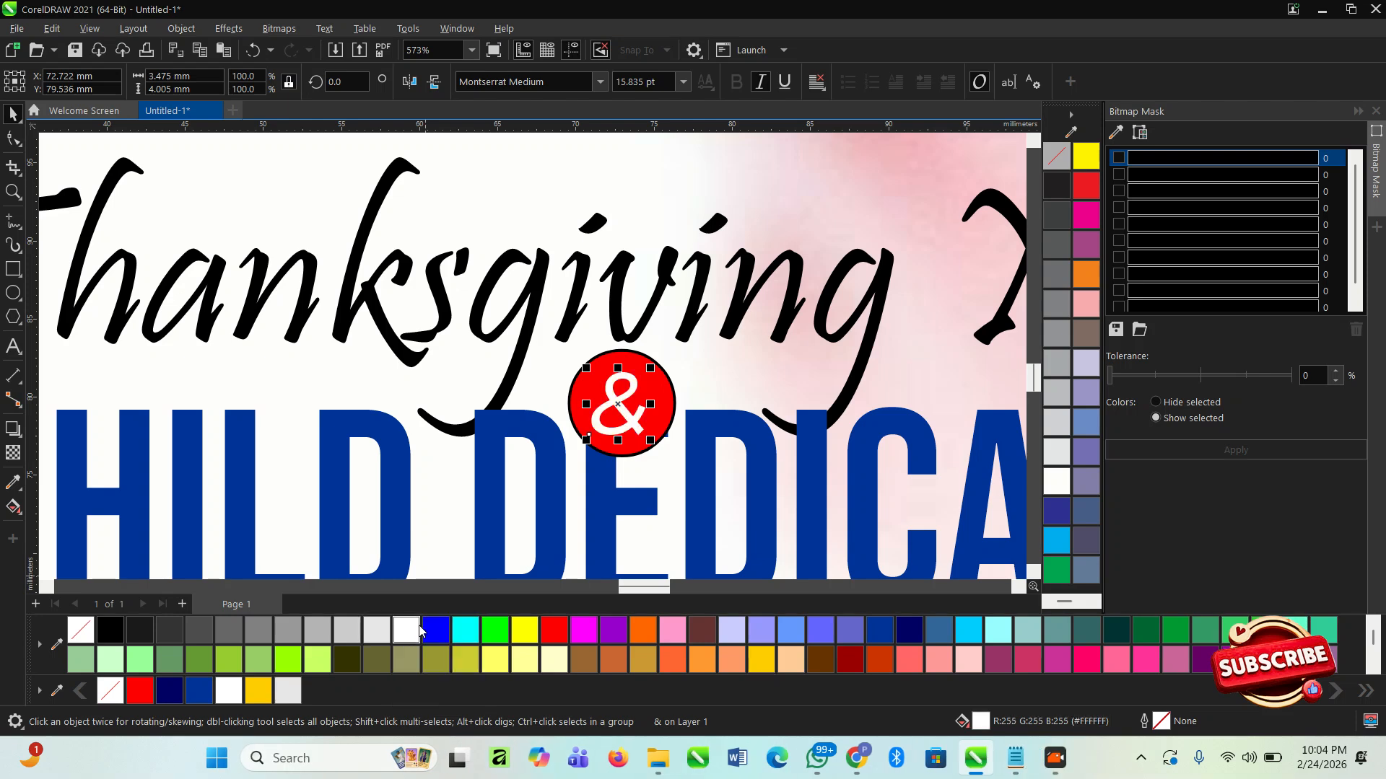
- Remove the outline from the red circle behind the "&"
scroll(652, 337, up, 3)
click(665, 433)
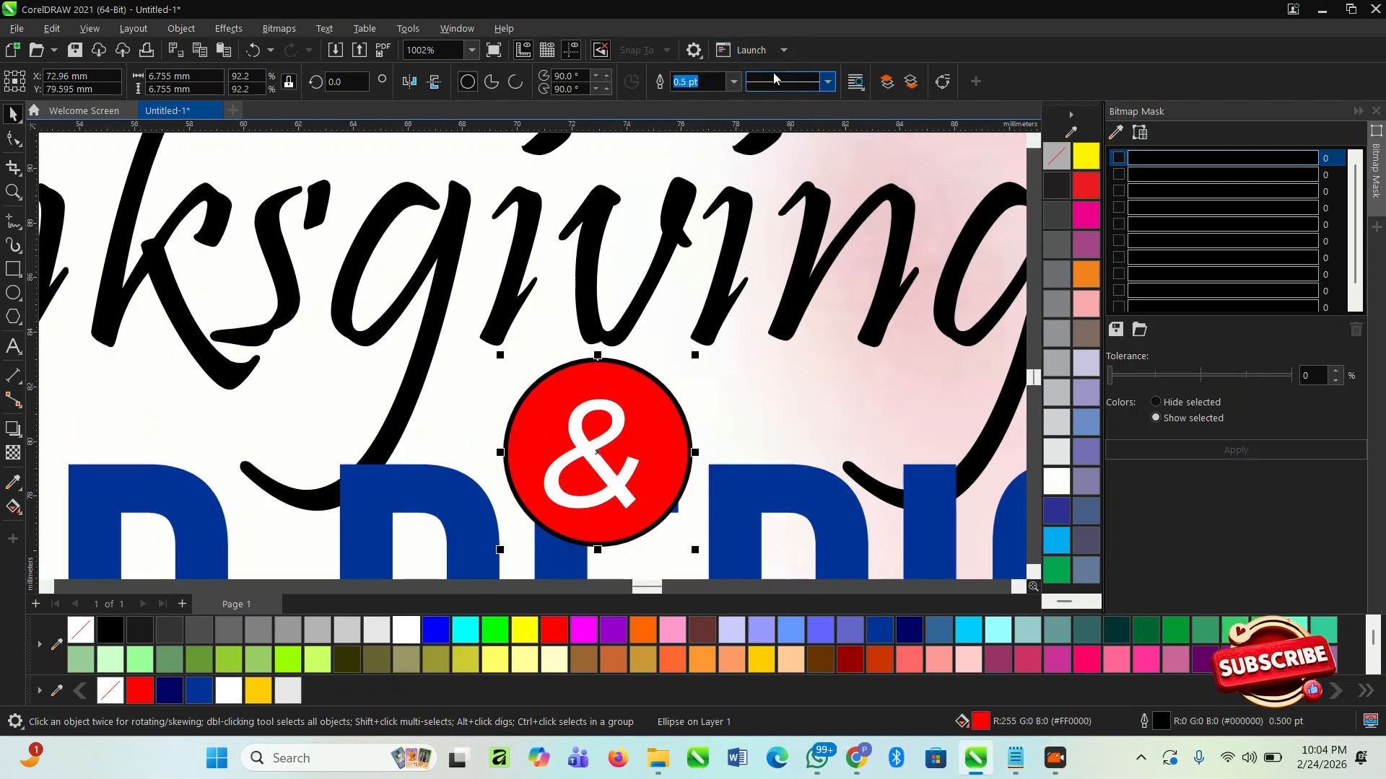
click(734, 81)
click(693, 101)
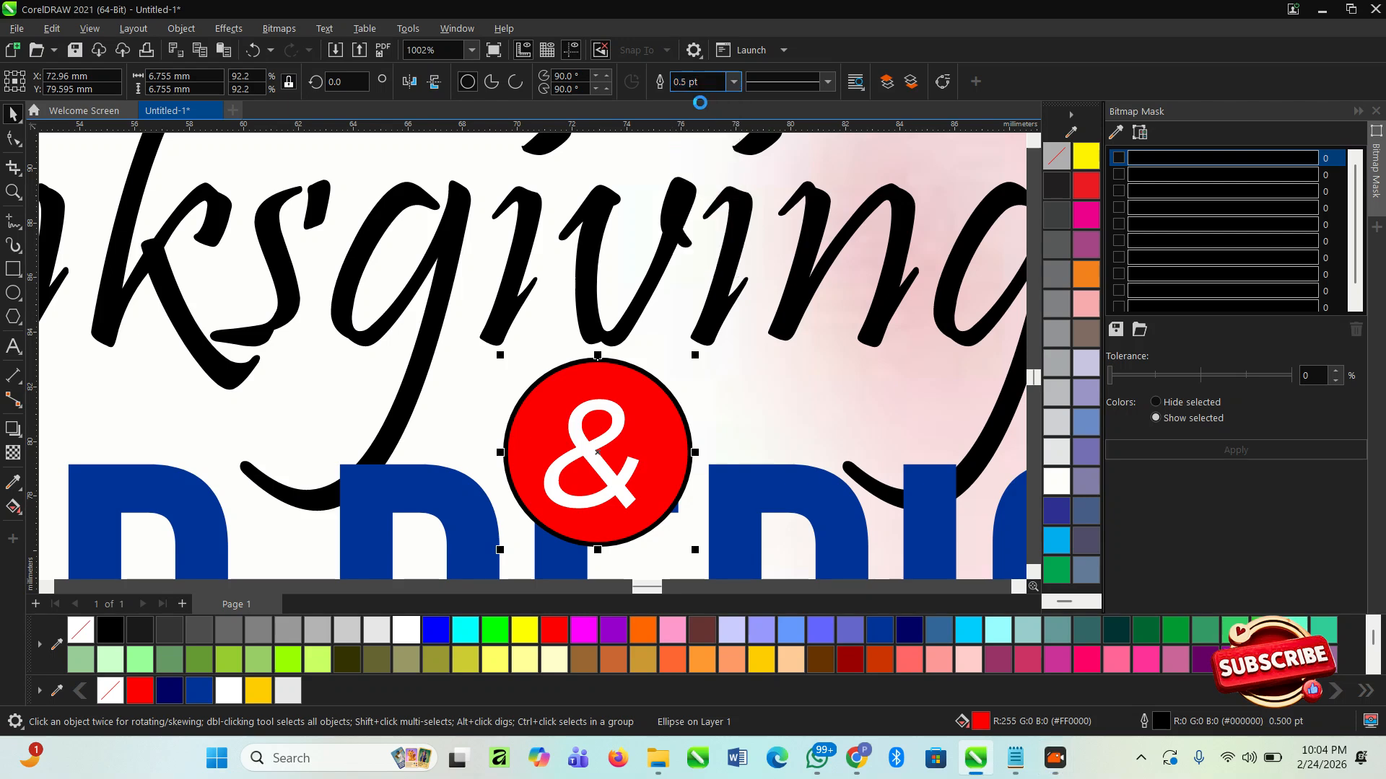
- Shrink the red circle and "&" together to about 5.8 mm wide and reposition them between the heading lines
shift+click(601, 466)
drag(599, 462, 637, 438)
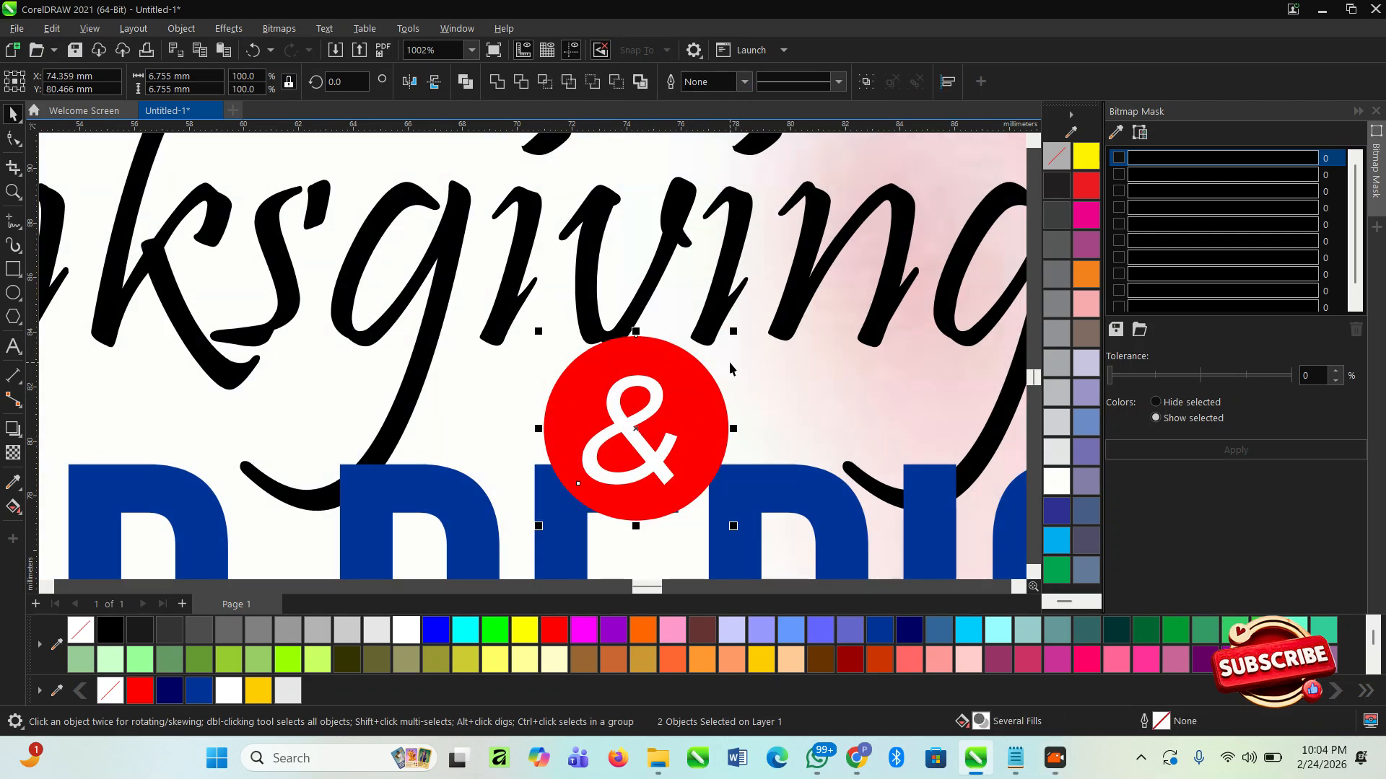
drag(733, 331, 666, 339)
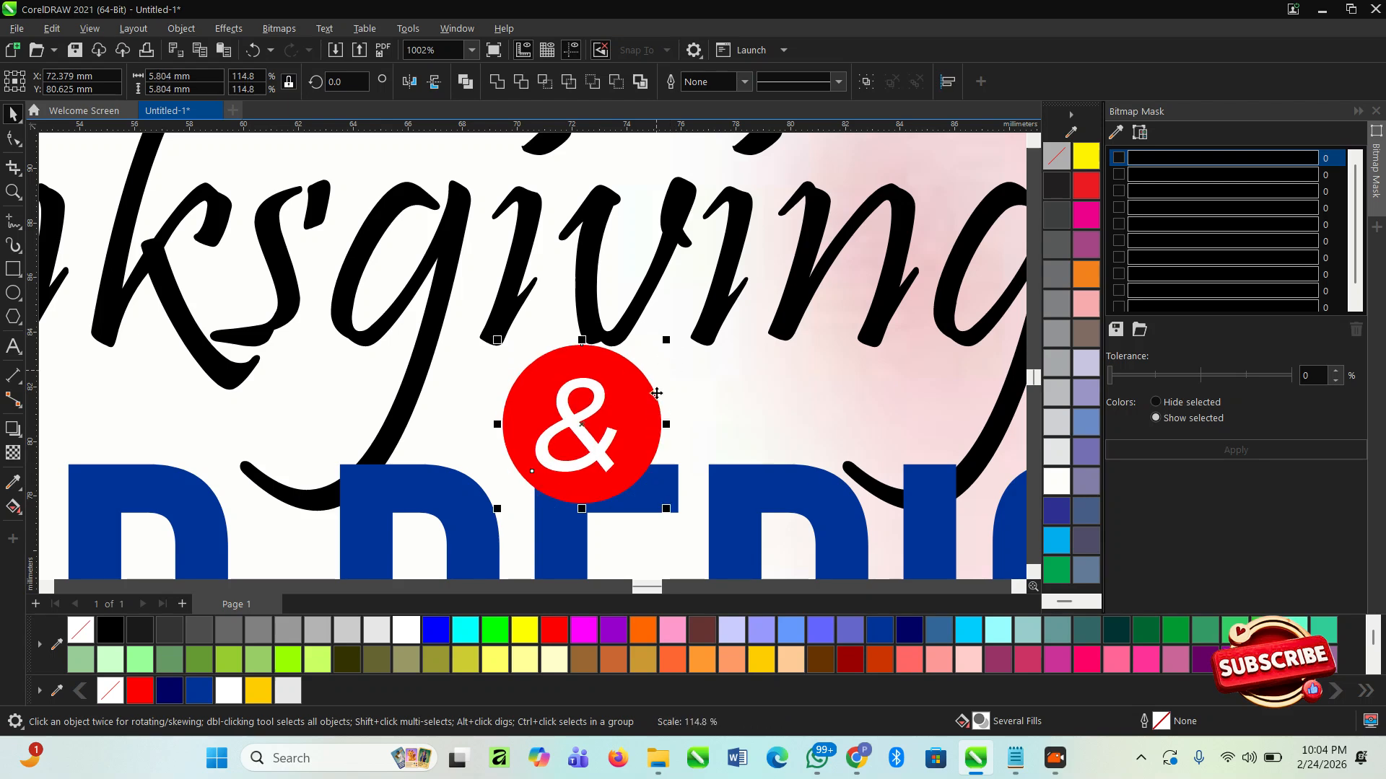
scroll(388, 370, down, 3)
click(489, 445)
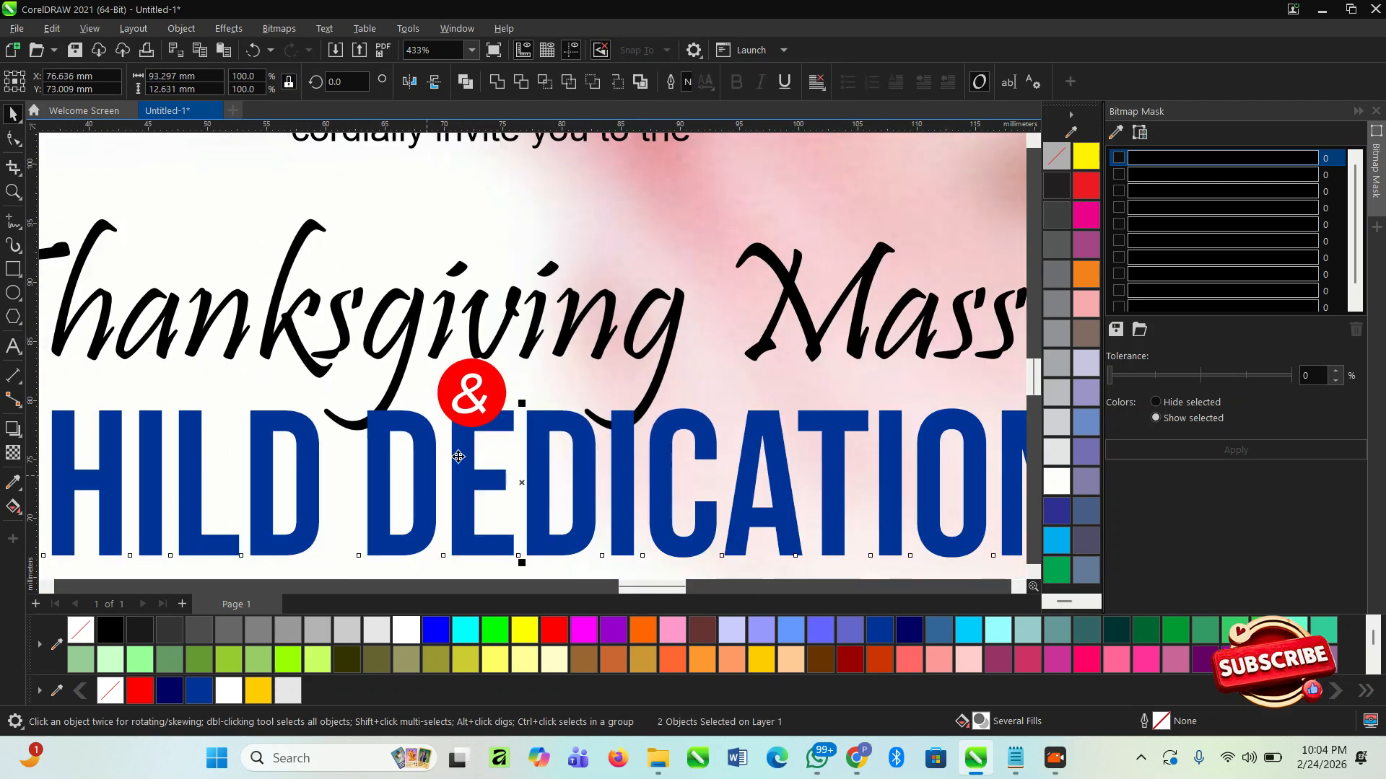
scroll(433, 381, up, 3)
click(451, 372)
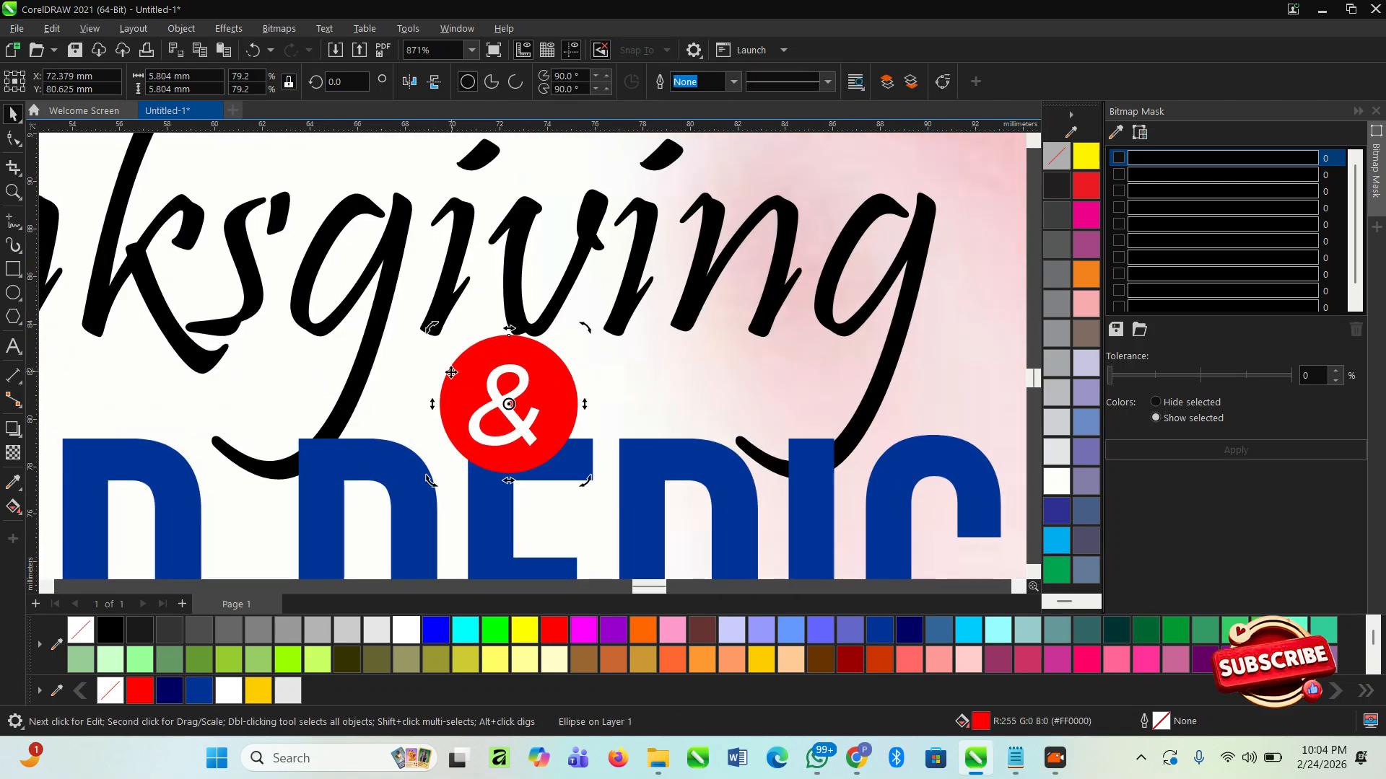
shift+click(491, 531)
scroll(489, 401, down, 6)
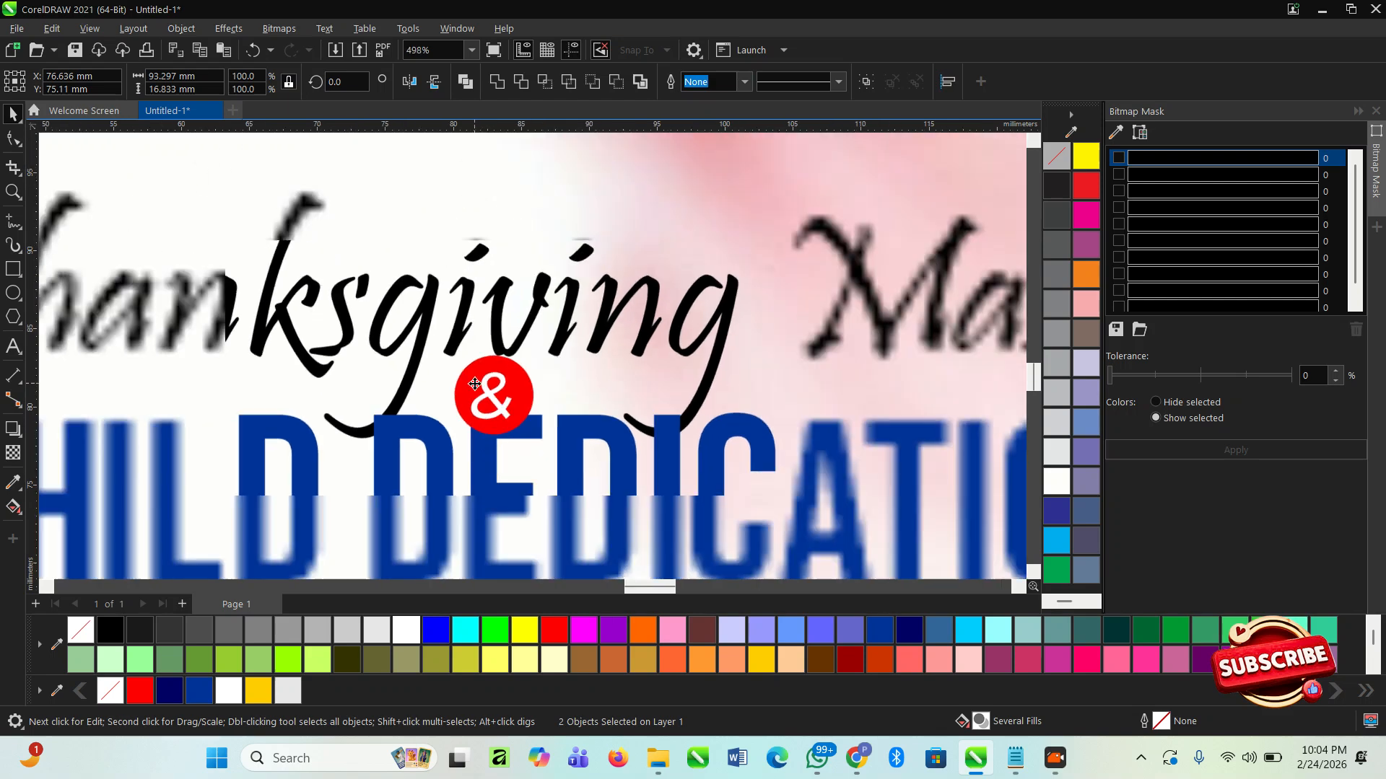
click(546, 498)
scroll(480, 433, up, 5)
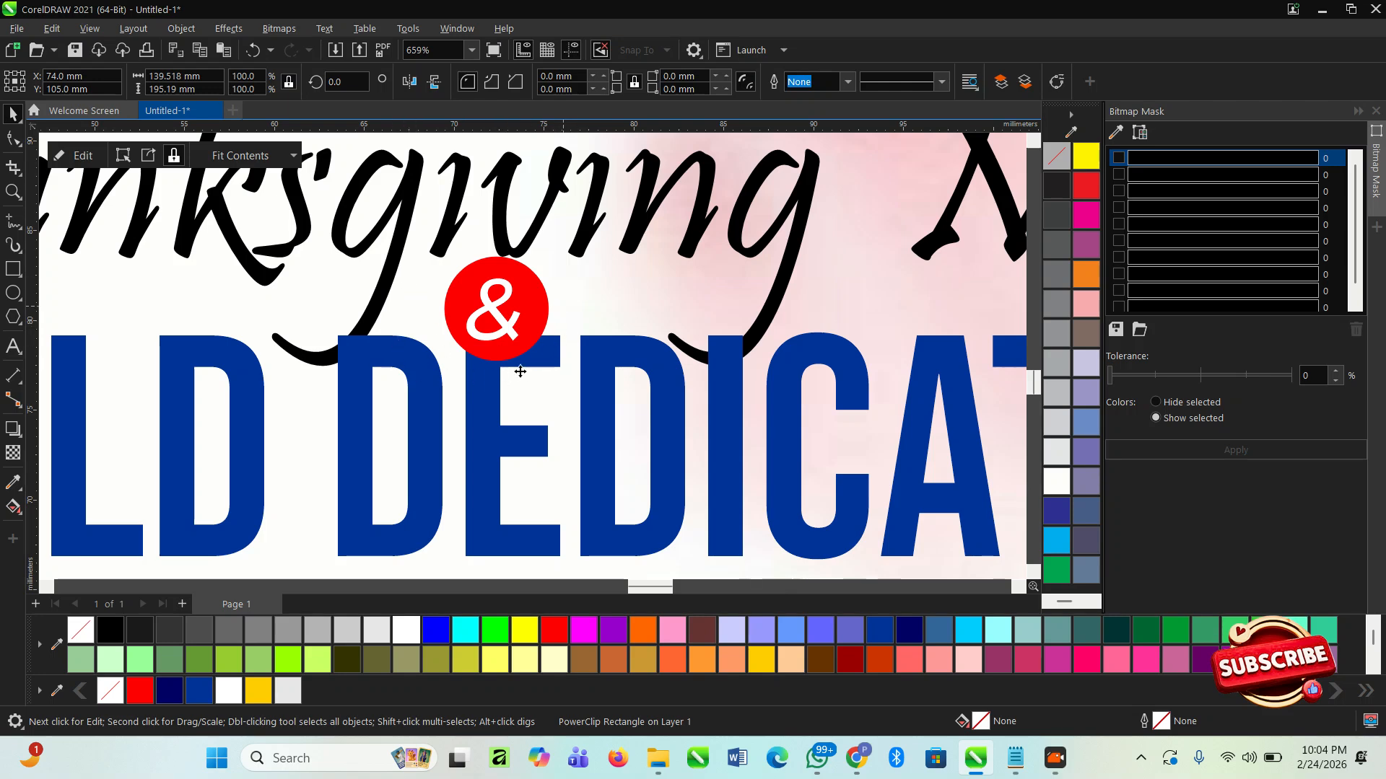
- Enlarge the red circle to about 7.1 mm around its centre and use it to trim the "Child Dedication" heading
click(484, 353)
drag(552, 370, 566, 381)
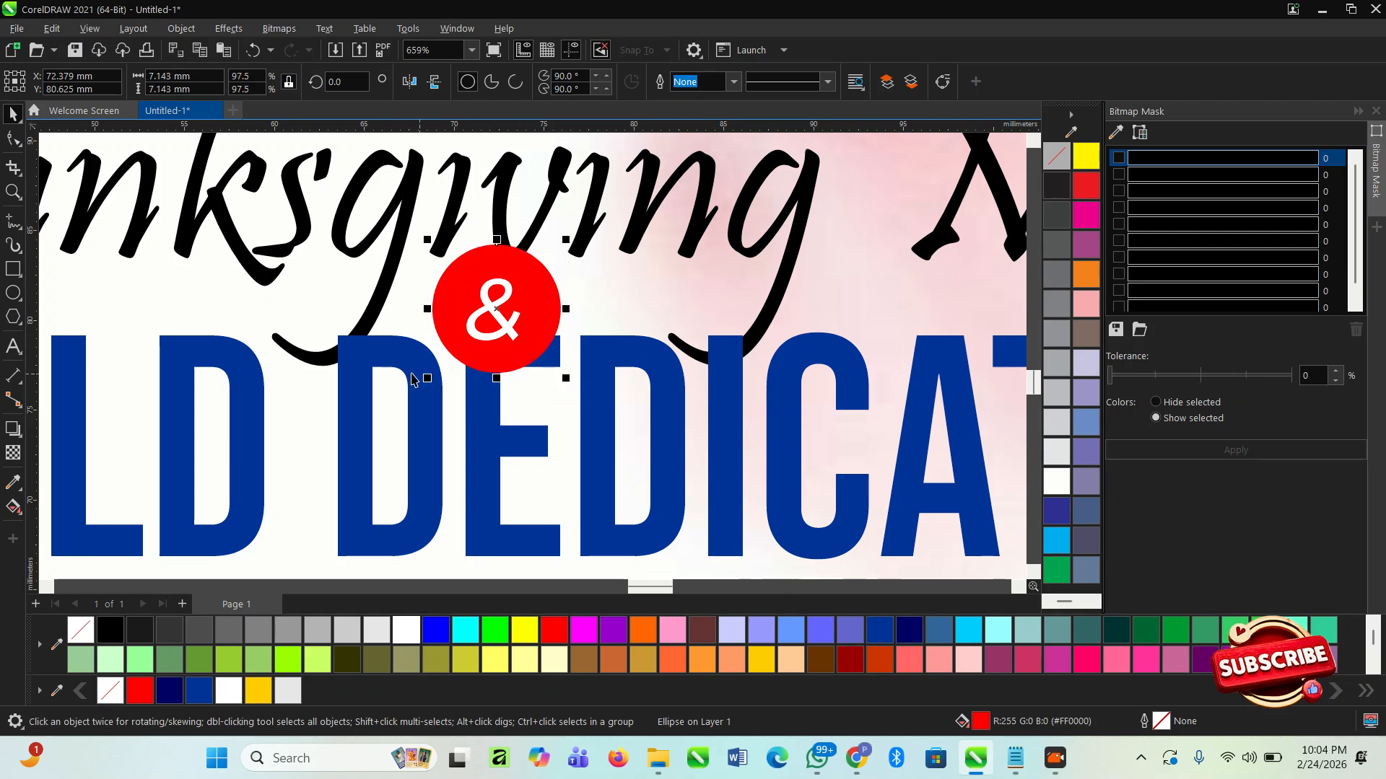
shift+click(387, 357)
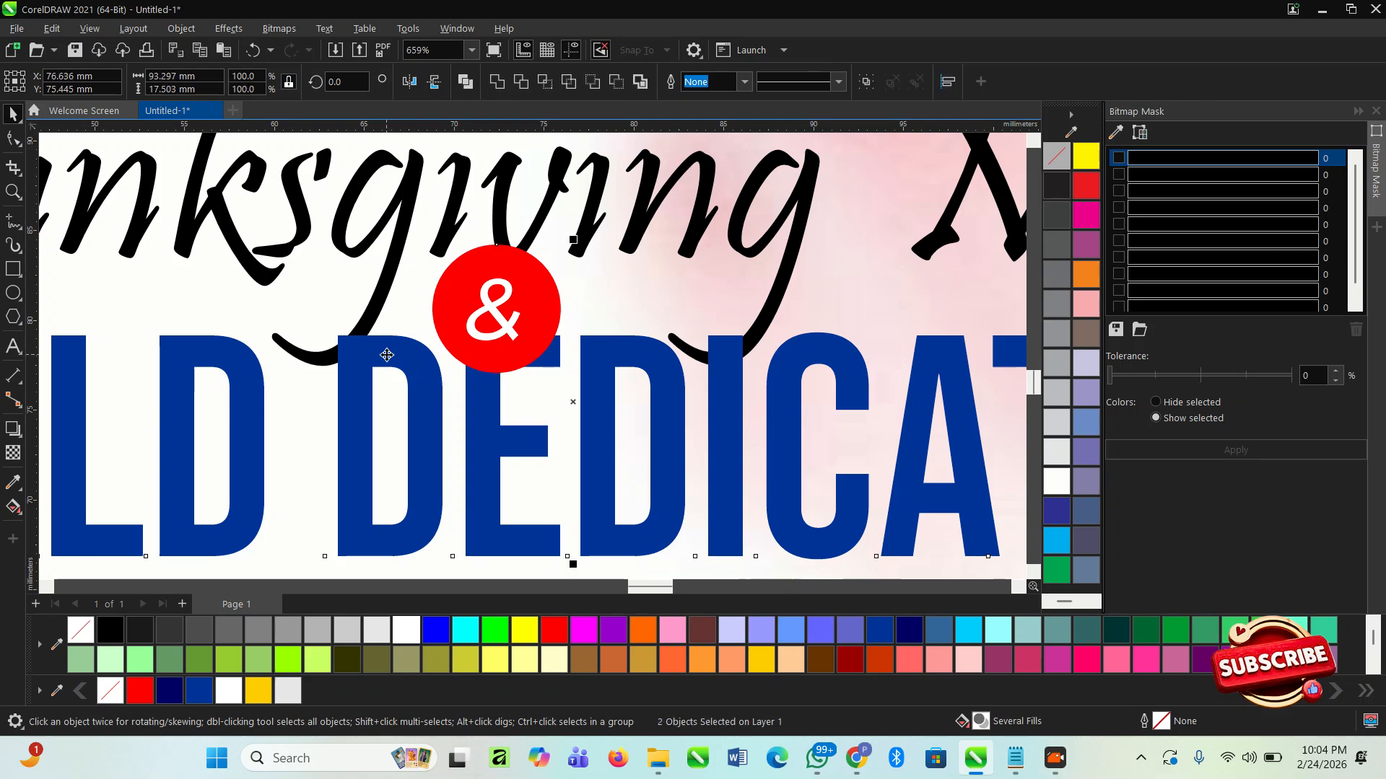
click(526, 81)
click(654, 310)
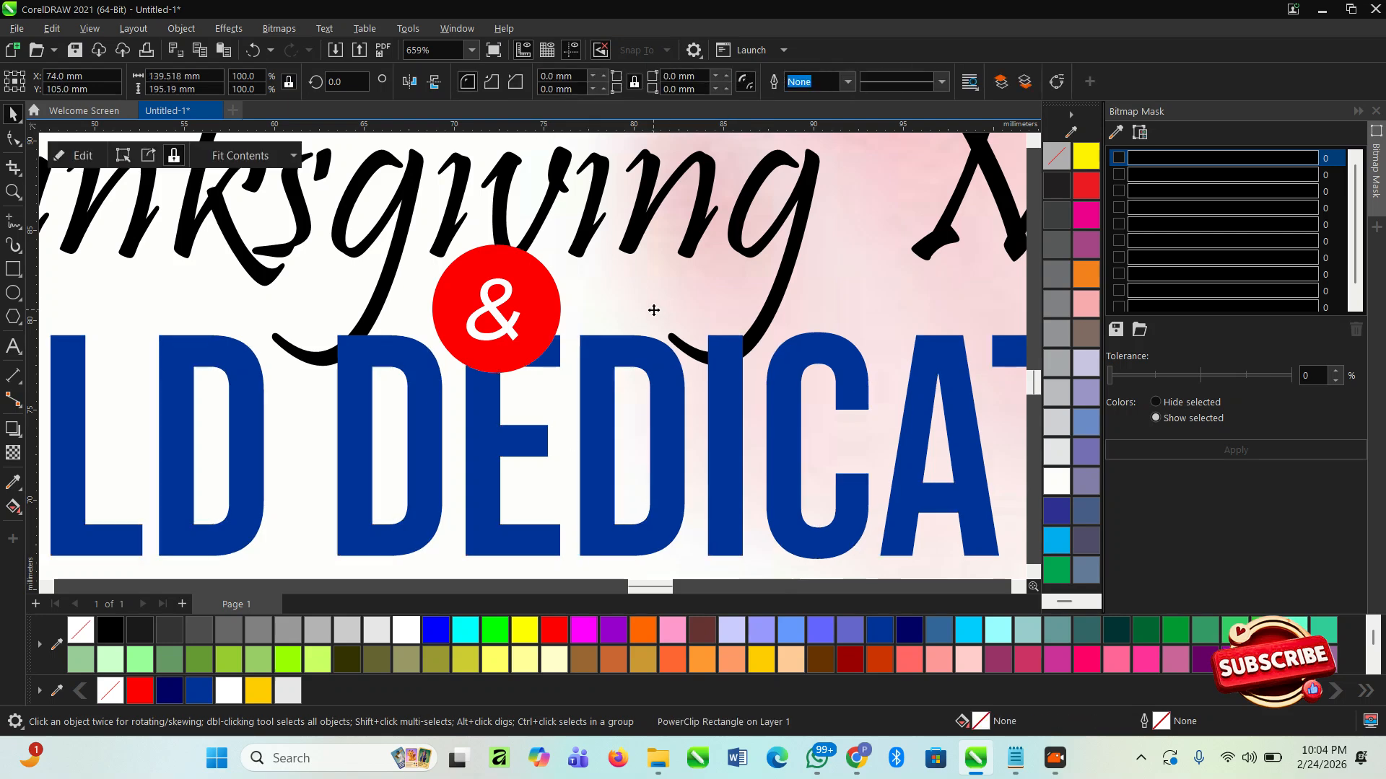
- Shrink the red circle to about 6.3 mm around its centre, leaving a gap to the trimmed heading
scroll(536, 342, up, 2)
click(535, 377)
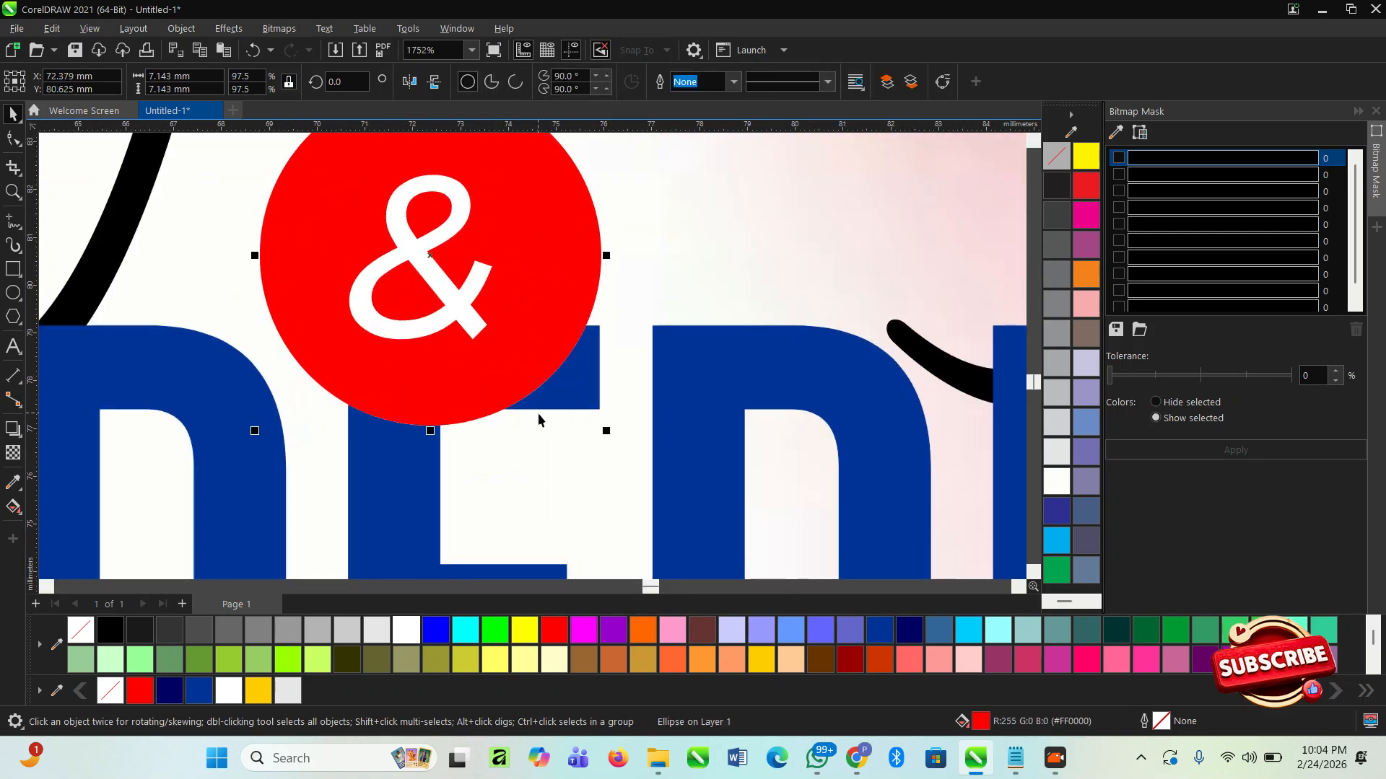
drag(608, 433, 586, 412)
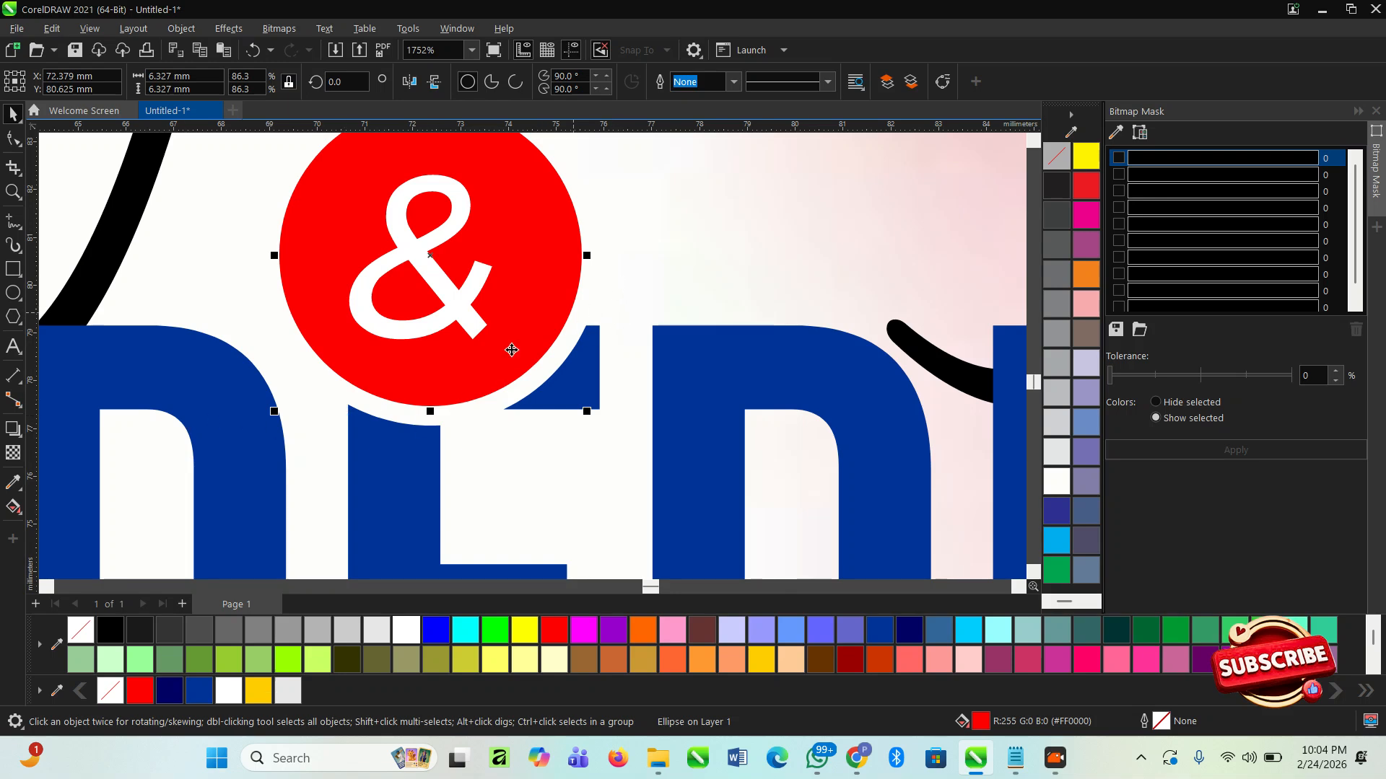
scroll(491, 325, down, 2)
- Enlarge the white "&" inside the red circle to about 16.8 pt
click(440, 303)
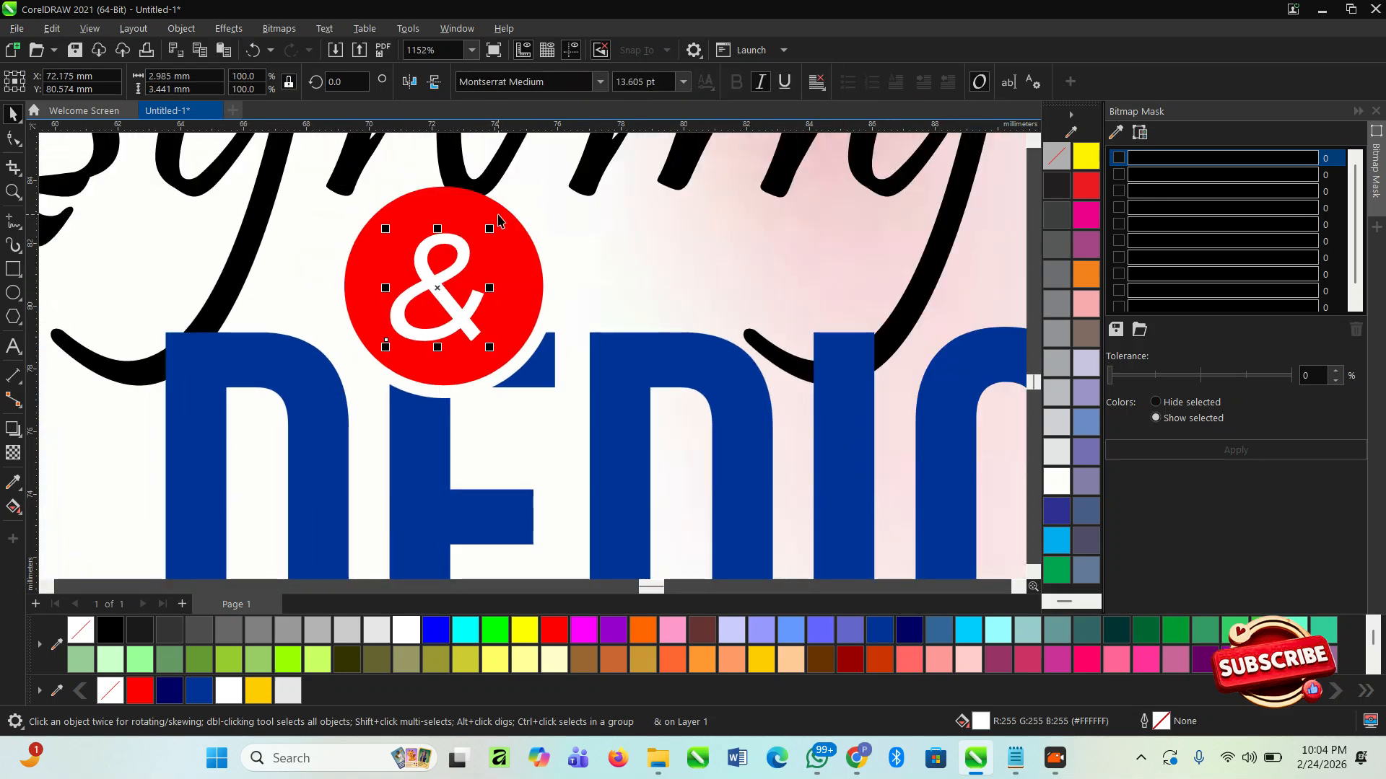
click(492, 238)
scroll(491, 409, down, 7)
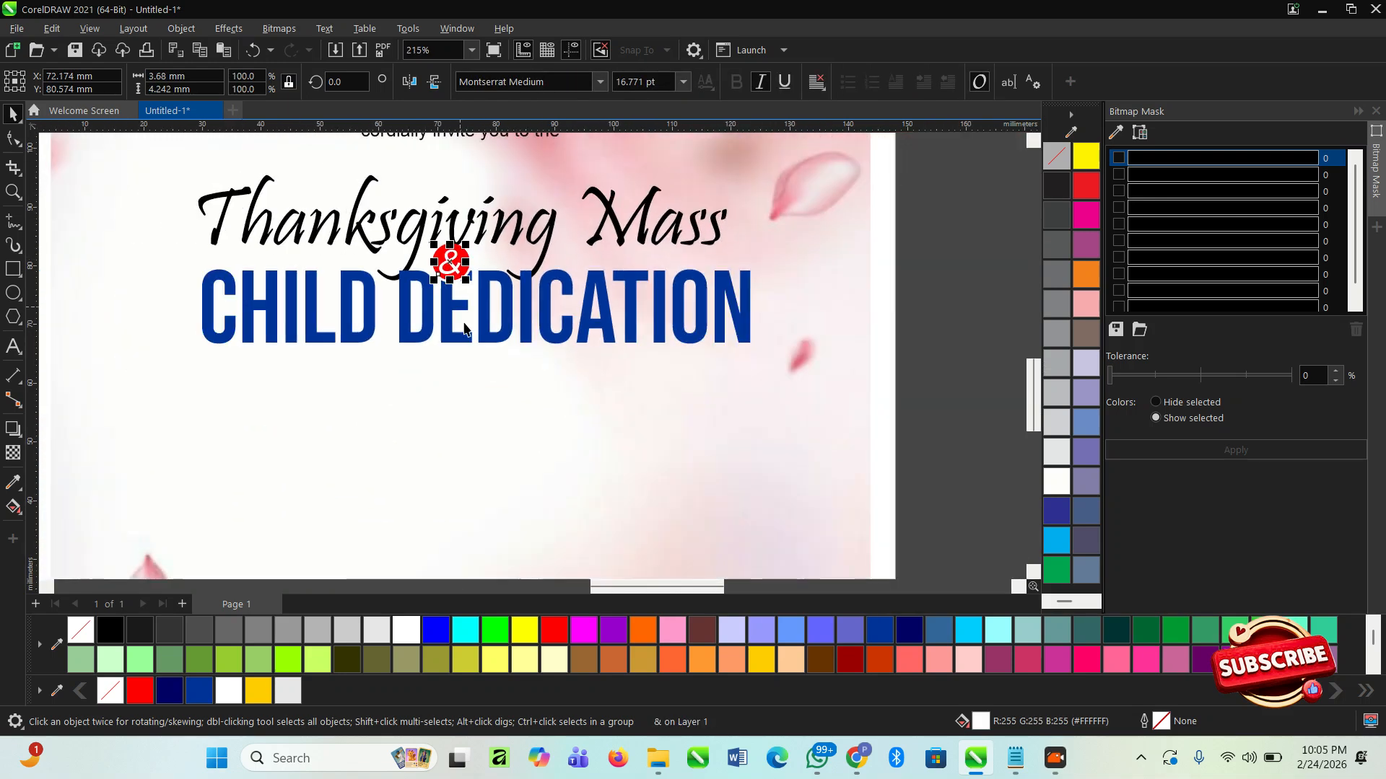
scroll(492, 408, down, 5)
click(799, 420)
- Move the "of their daughter," text from beside the page to just below the "Child Dedication" heading
scroll(749, 441, down, 2)
scroll(321, 409, up, 4)
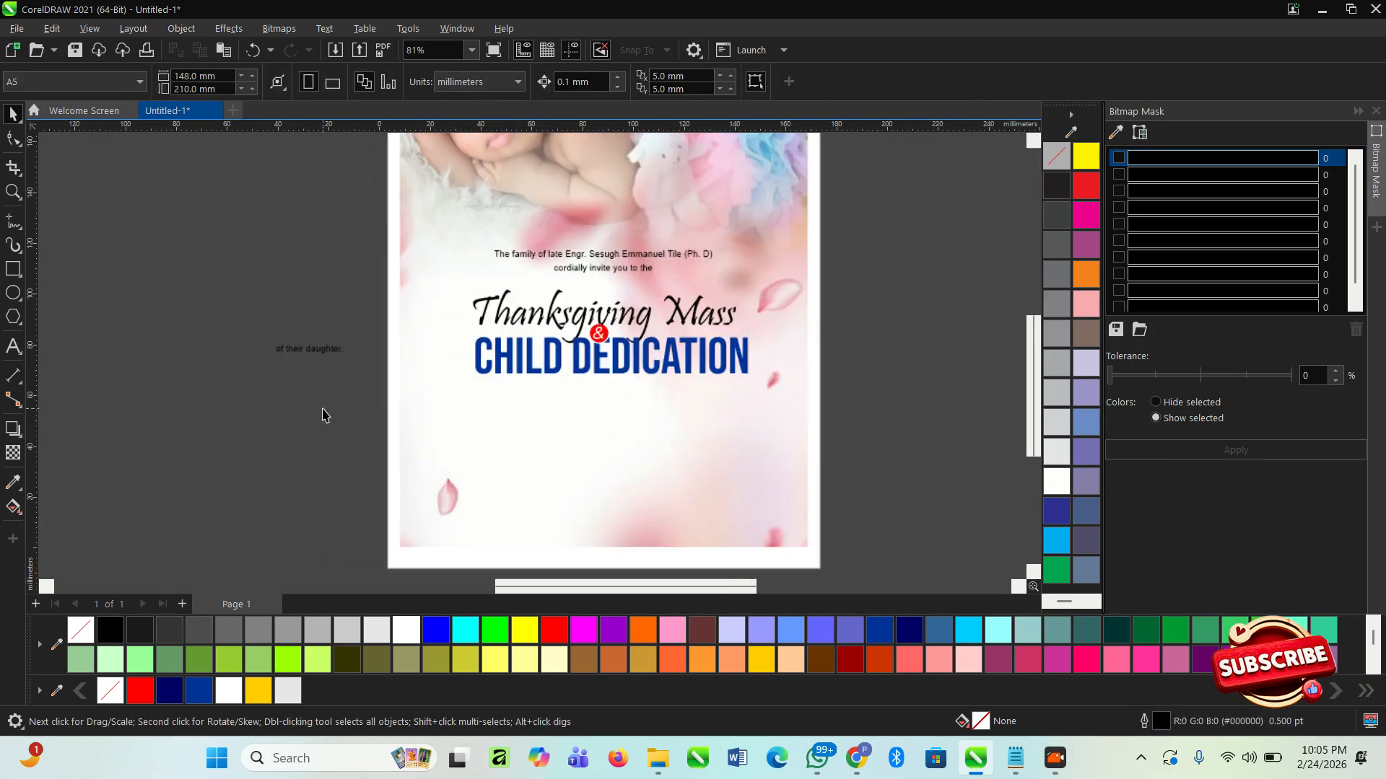
click(312, 332)
drag(315, 343, 701, 386)
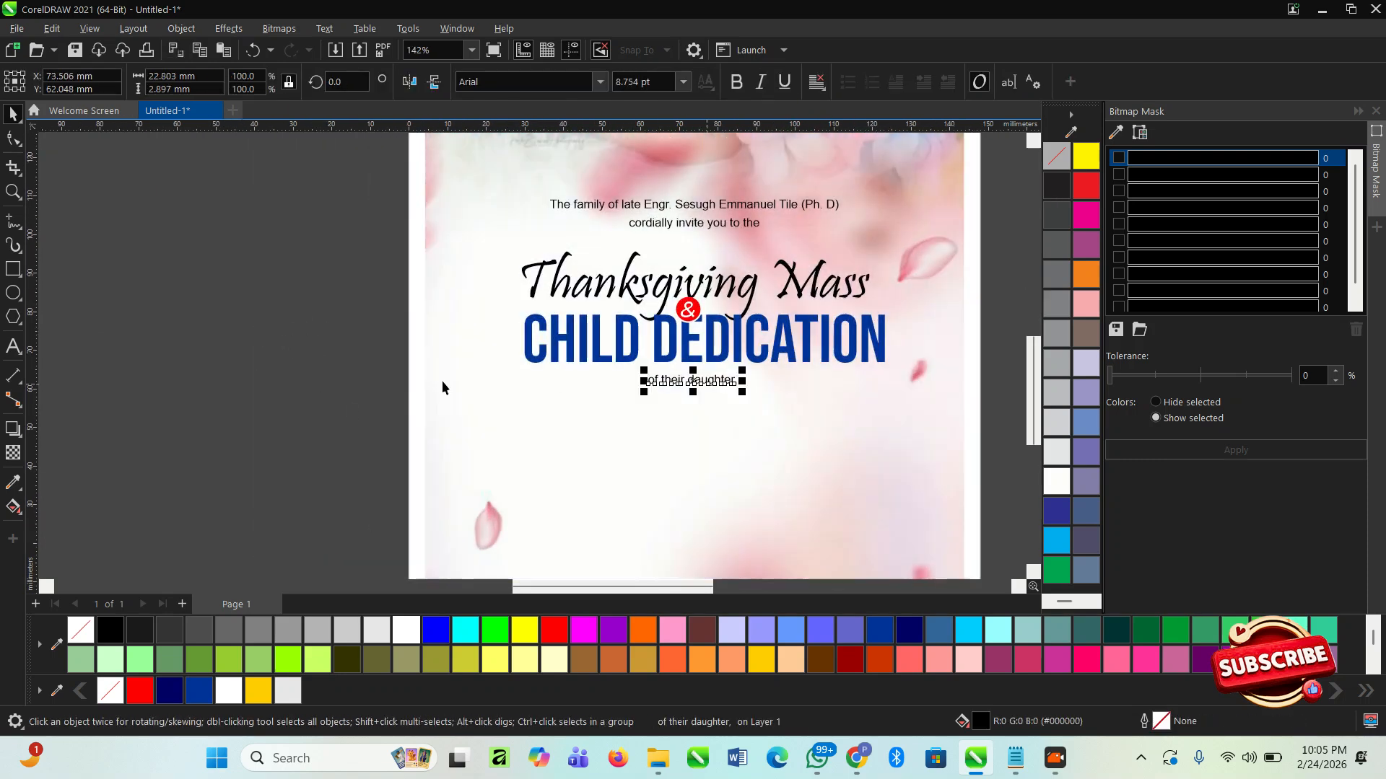
- Enlarge "of their daughter," to about 13.4 pt and set its font to Montserrat Medium Italic
key(F3)
key(z)
drag(281, 279, 805, 468)
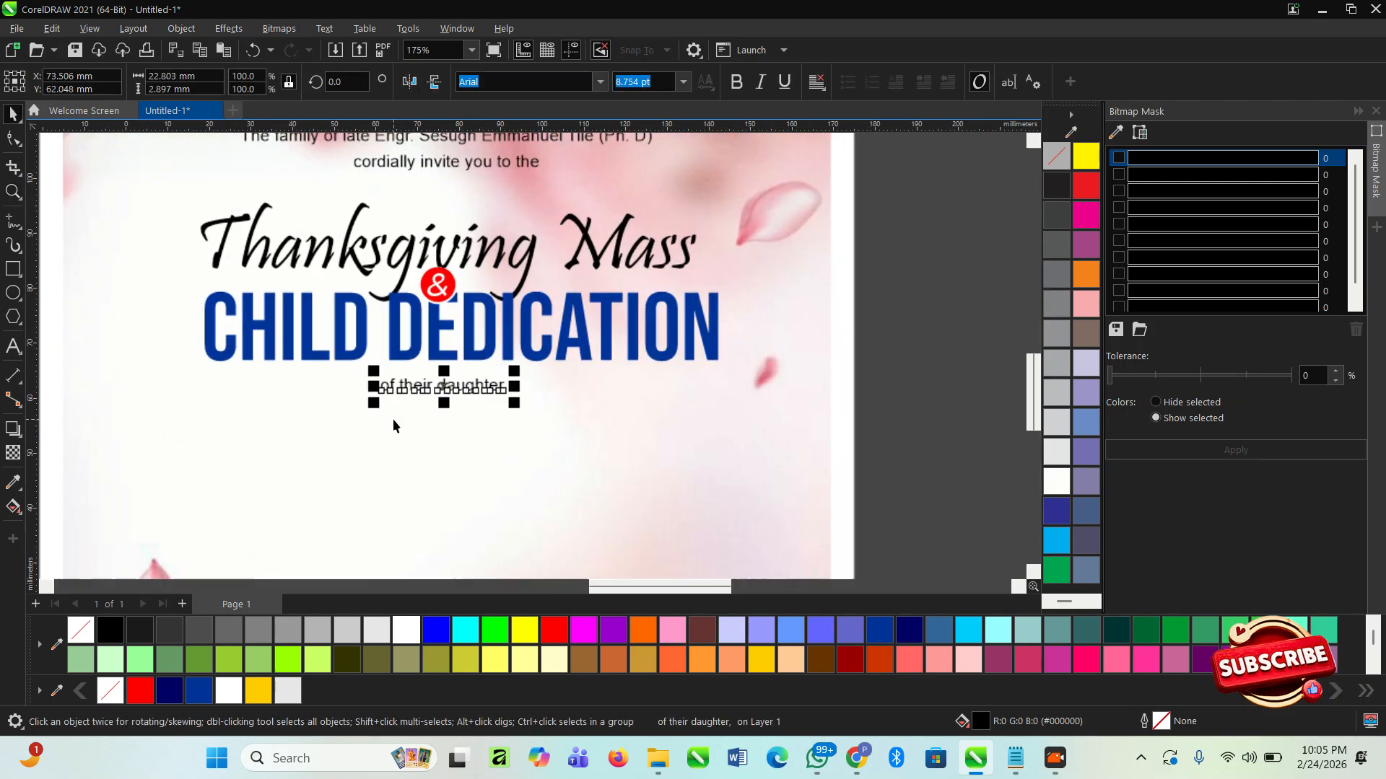
drag(517, 407, 547, 406)
click(600, 82)
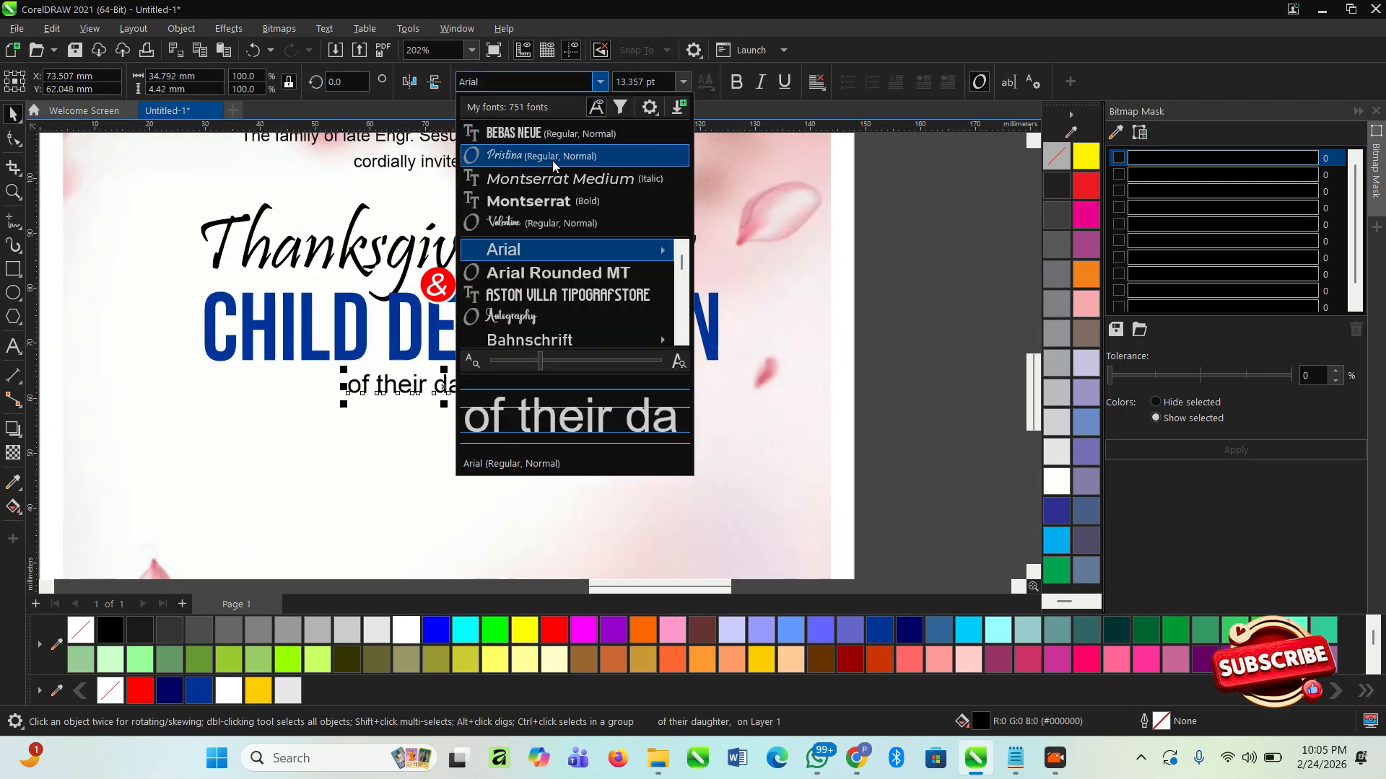
click(558, 178)
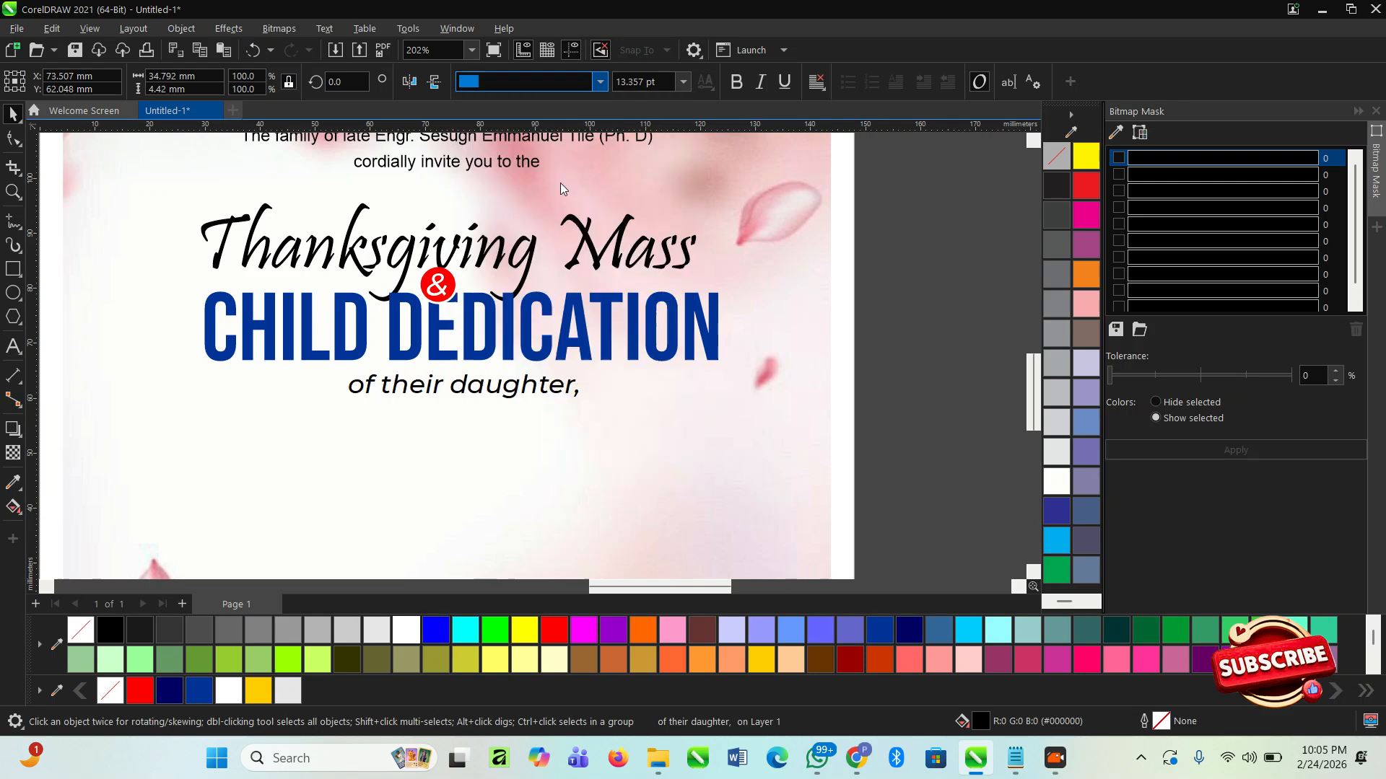
- Enlarge "of their daughter," below the Child Dedication heading and centre it horizontally on the background
drag(584, 372, 628, 361)
click(632, 469)
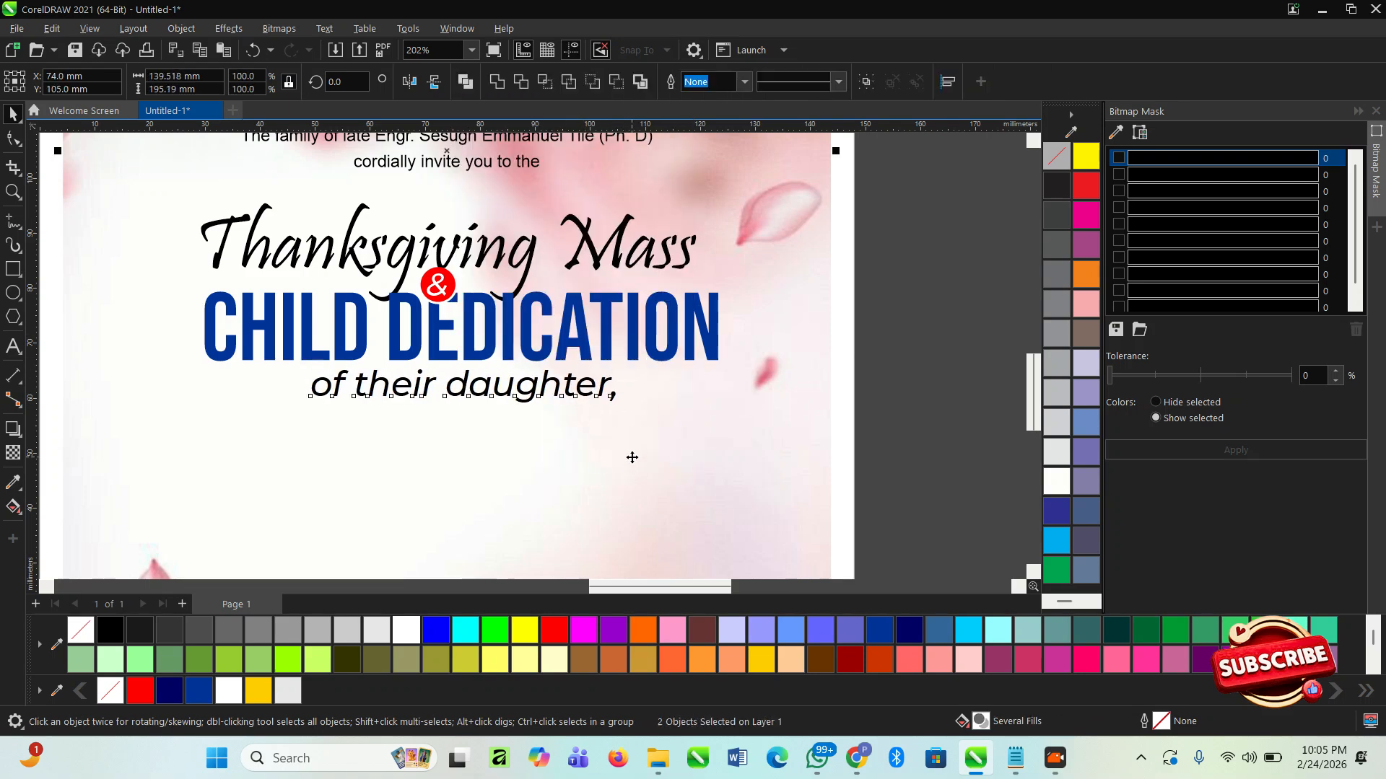
scroll(514, 417, down, 2)
scroll(776, 390, down, 2)
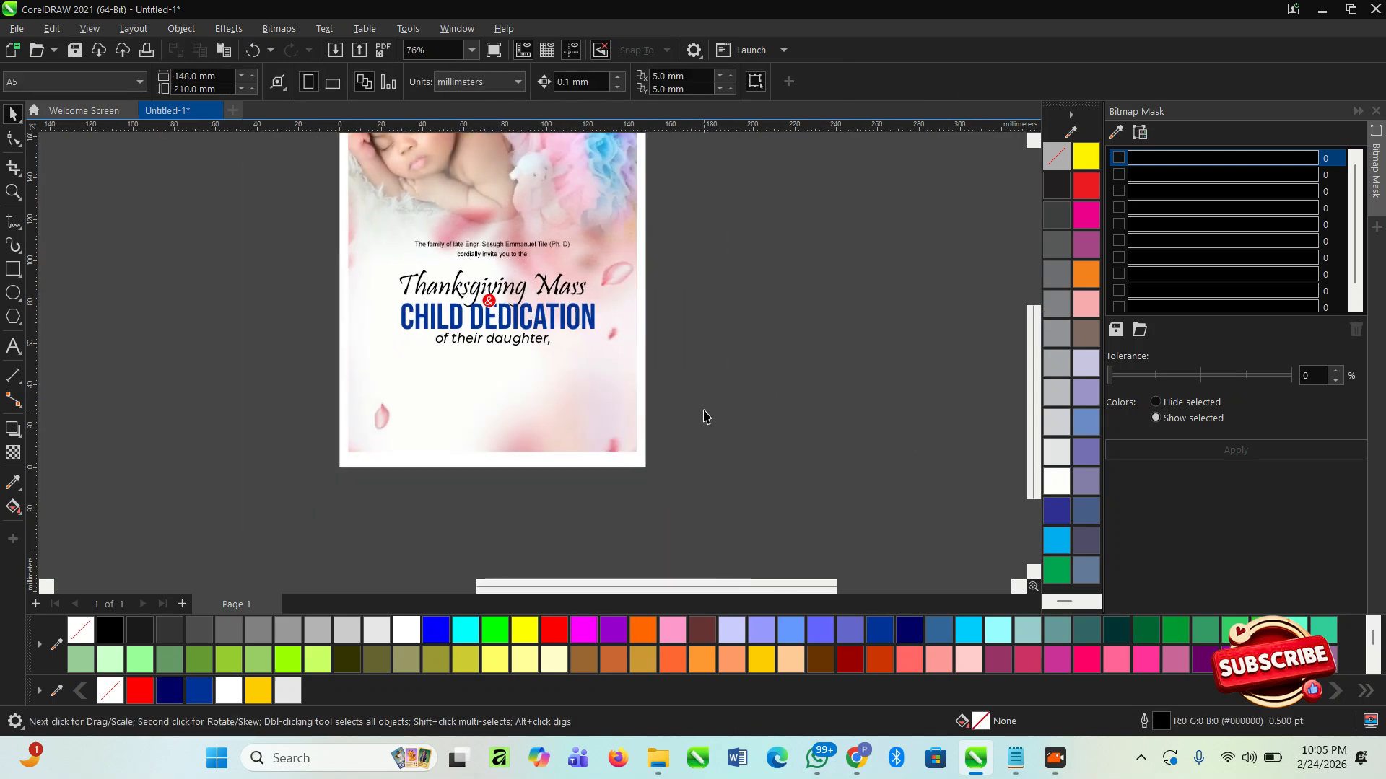
- Enlarge the whole heading block, from "Thanksgiving Mass" to "of their daughter,", to about 98 mm wide around its centre
drag(766, 390, 330, 268)
scroll(524, 348, up, 2)
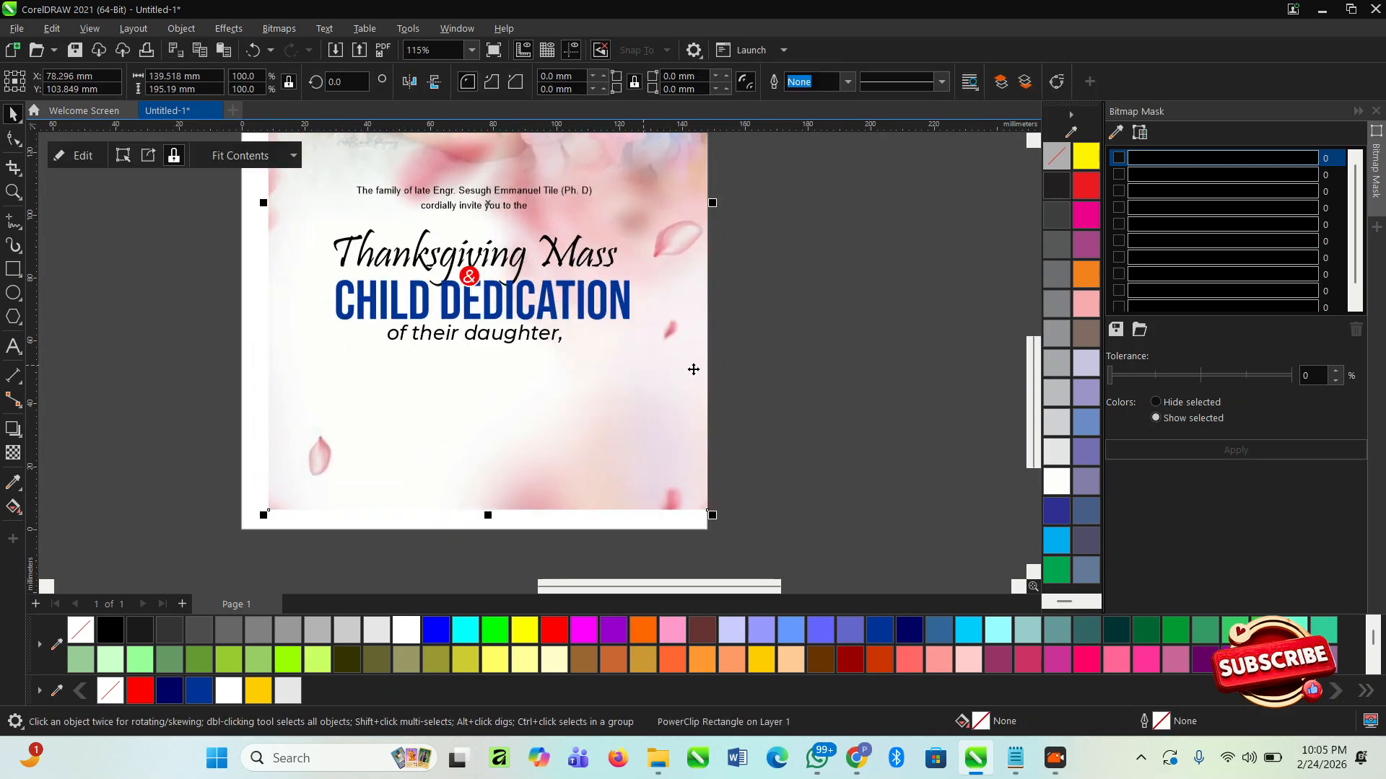
drag(845, 412, 258, 222)
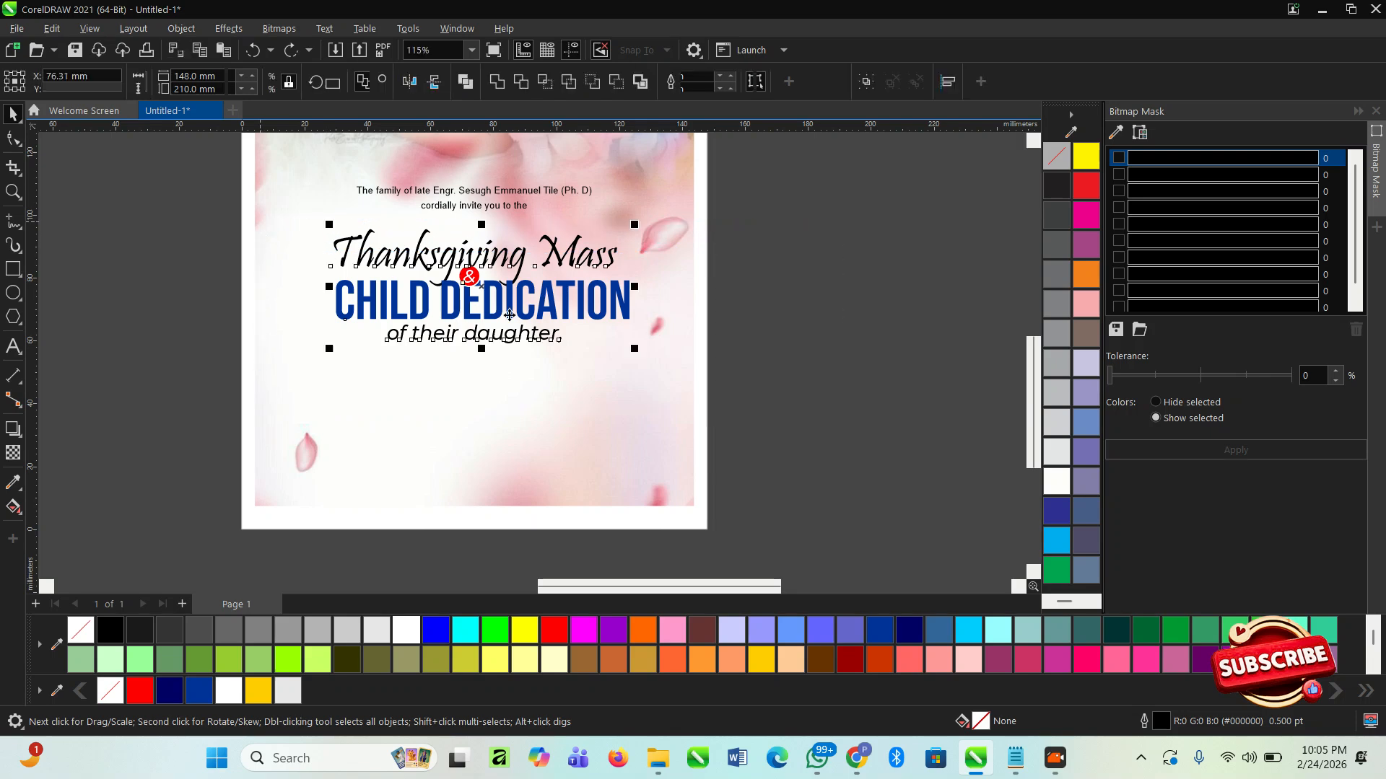
drag(638, 359, 660, 365)
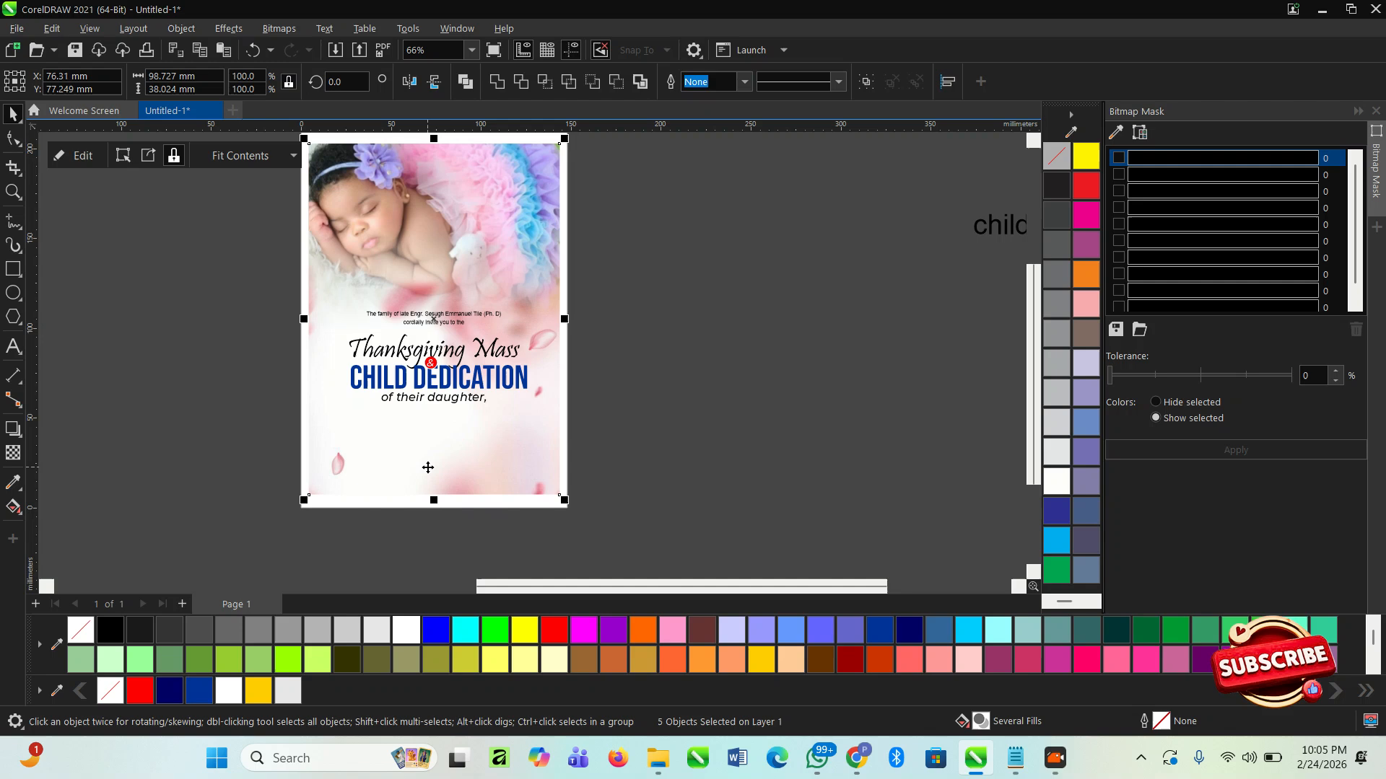
- Move the rose-petal background up inside the PowerClip frame so its blurred pink petals fill the lower part of the flyer
double_click(428, 469)
click(428, 470)
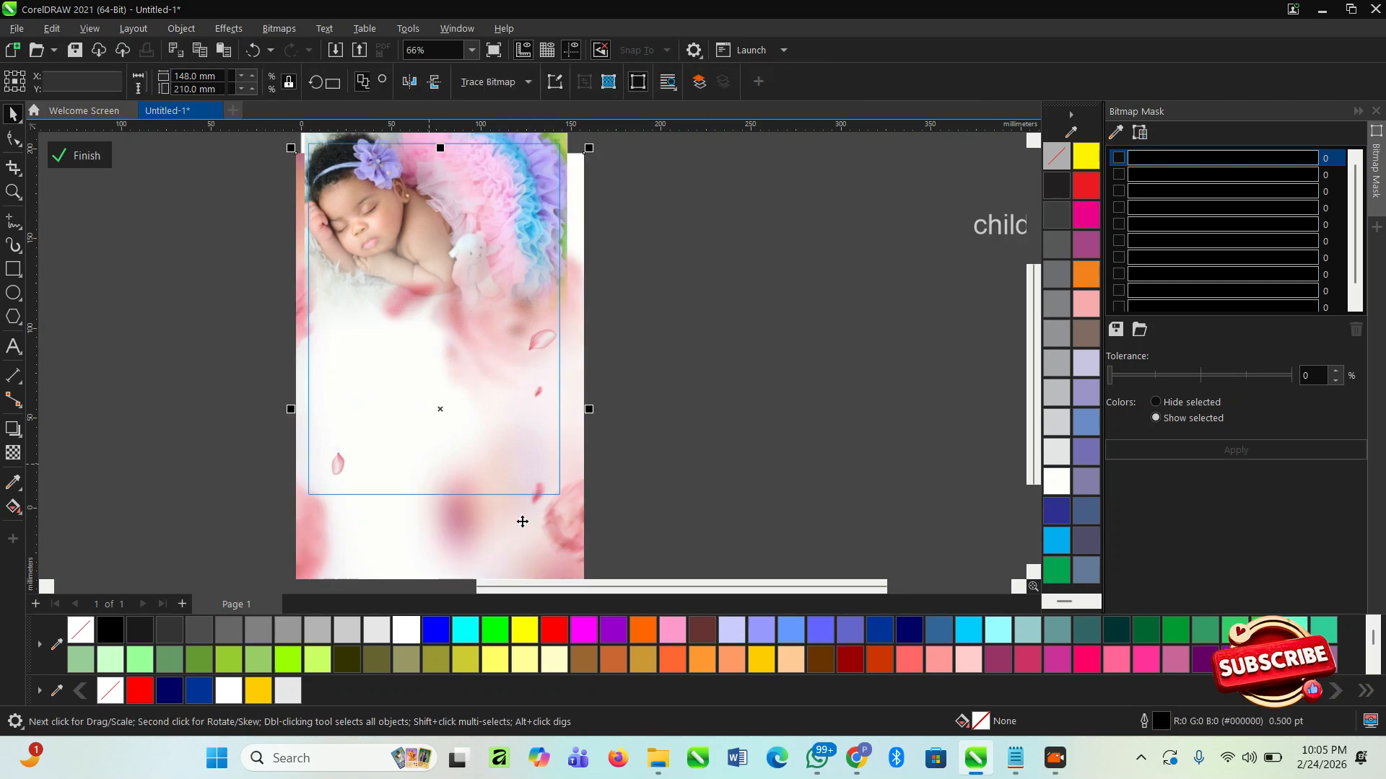
drag(555, 555, 567, 509)
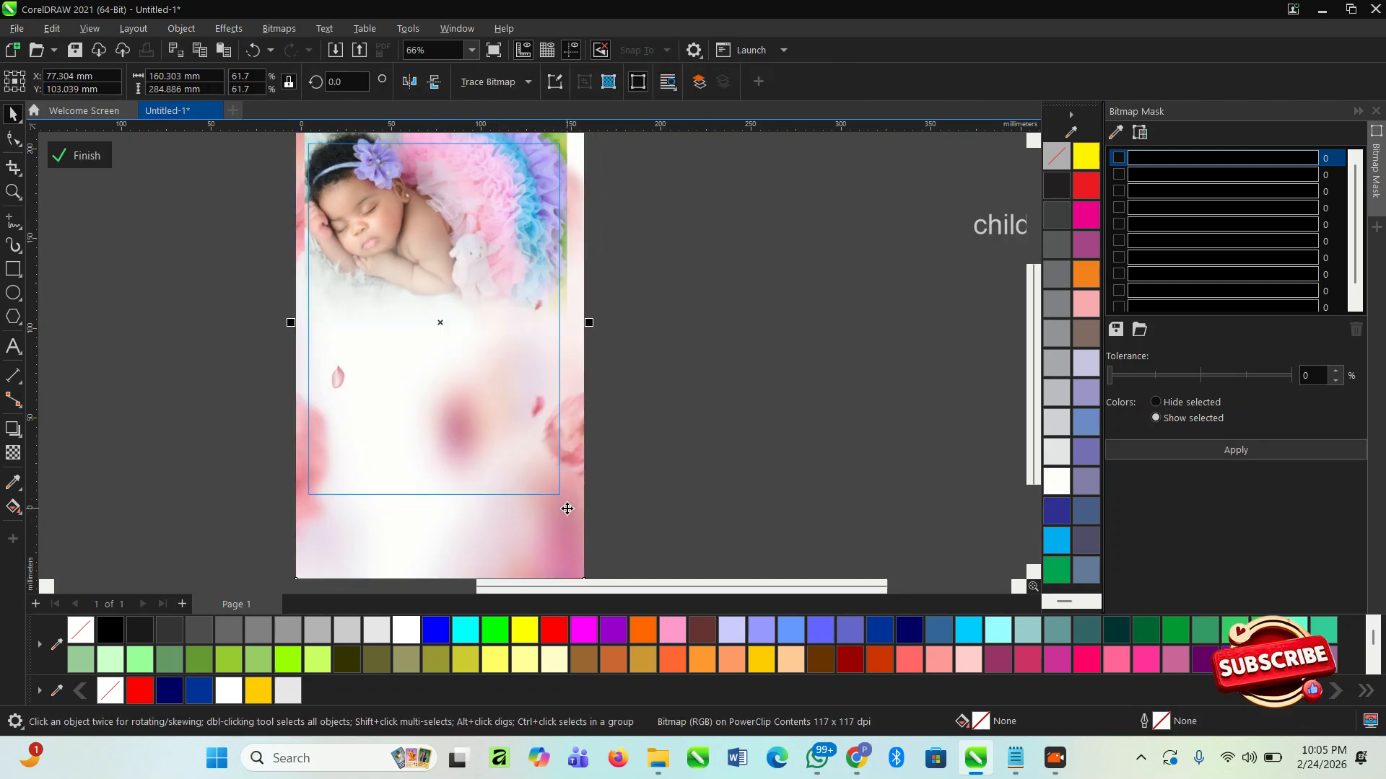
click(95, 160)
scroll(433, 424, up, 1)
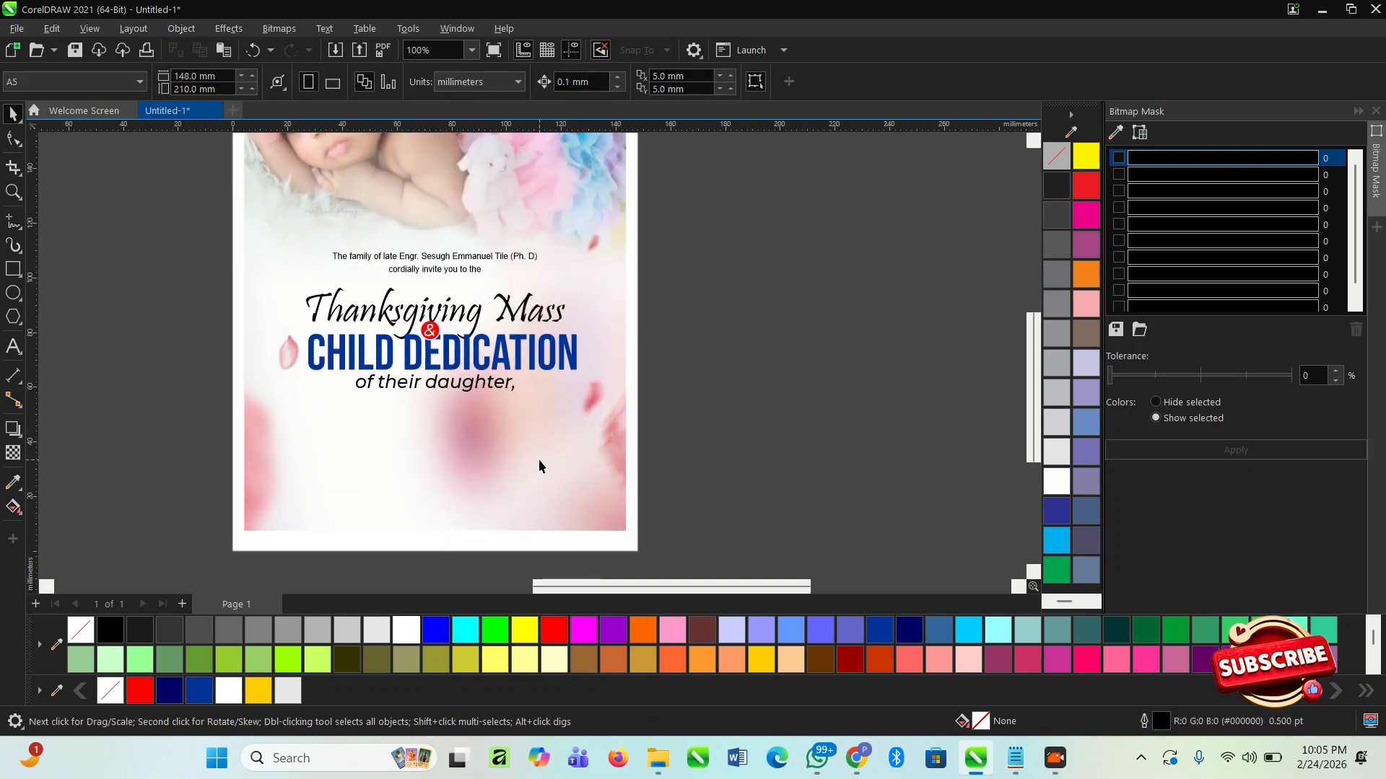
double_click(540, 459)
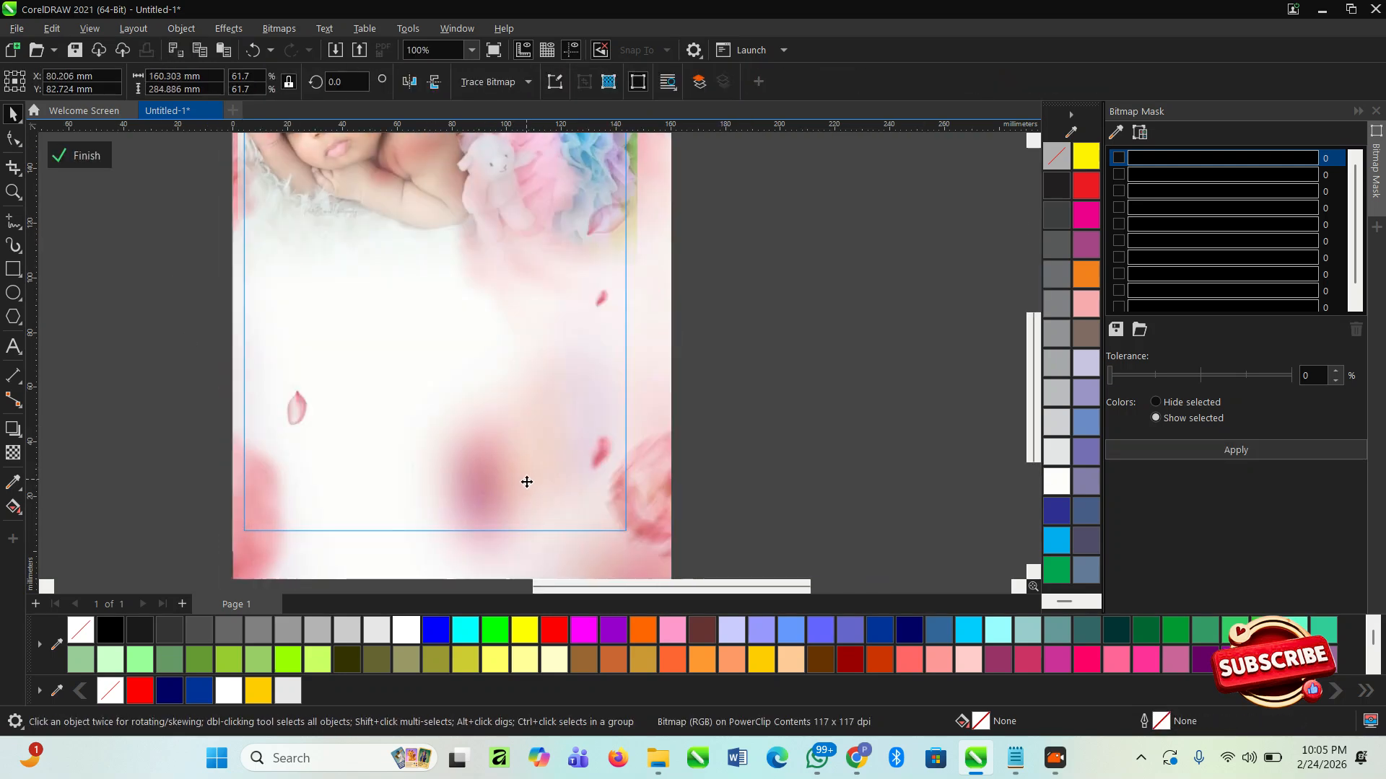
click(83, 156)
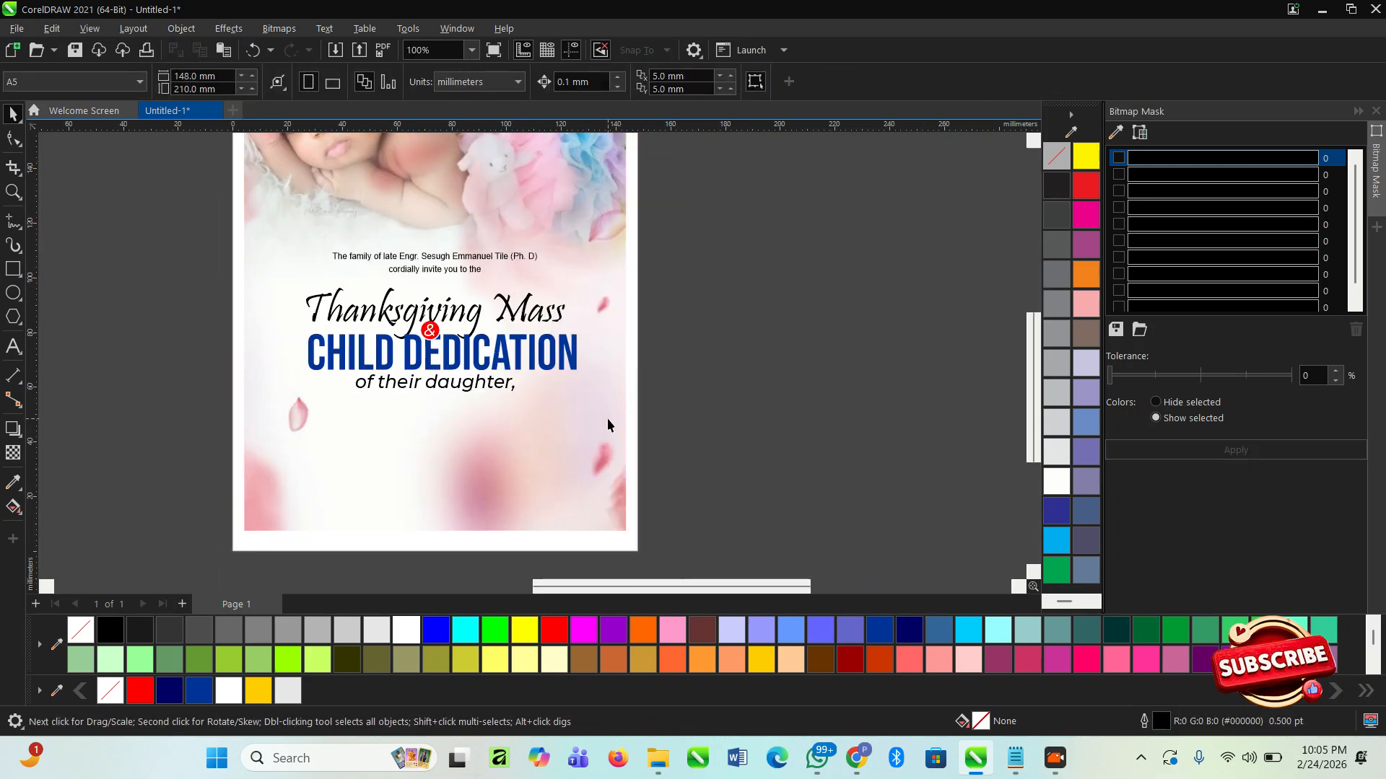
scroll(608, 426, down, 1)
scroll(465, 323, up, 2)
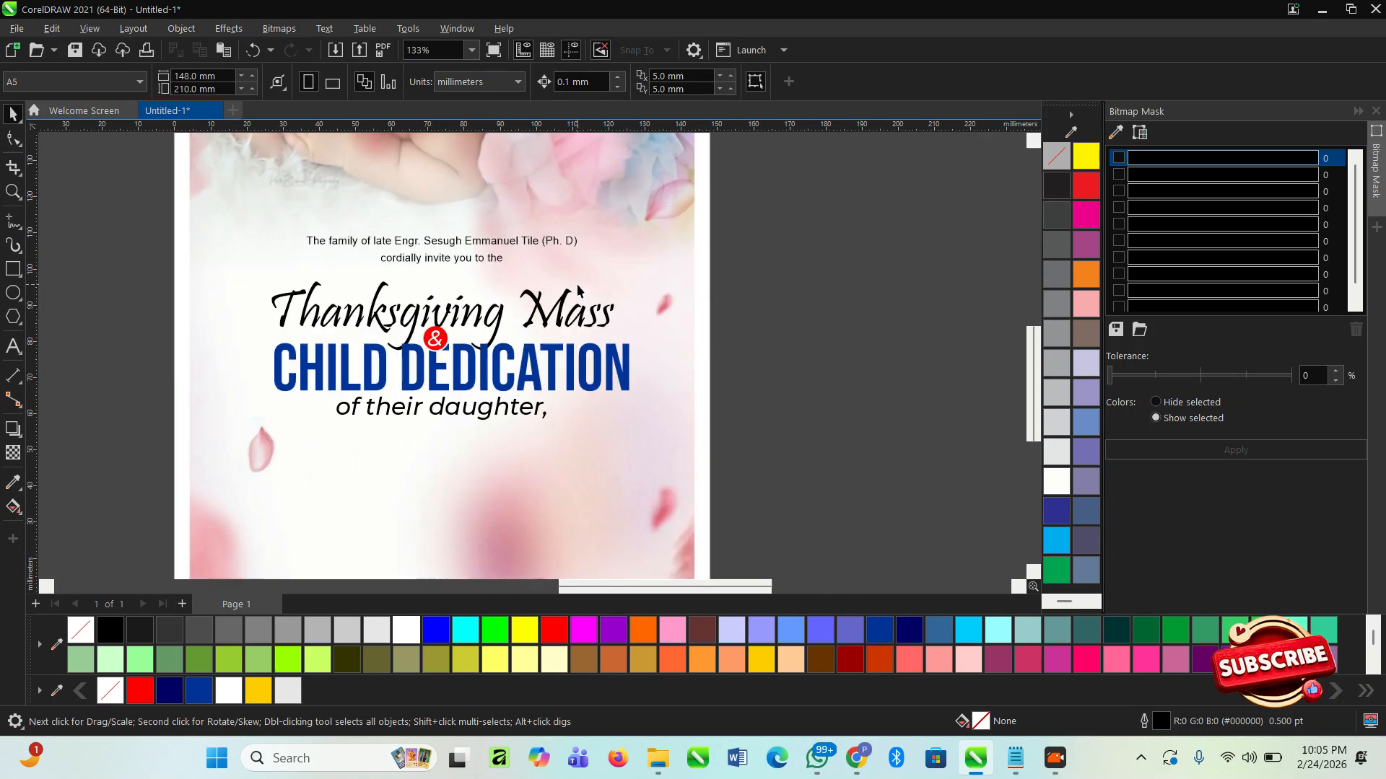
scroll(578, 289, down, 2)
- Switch to Notepad and copy the line with the daughter's name
key(alt+Tab)
scroll(716, 453, down, 1)
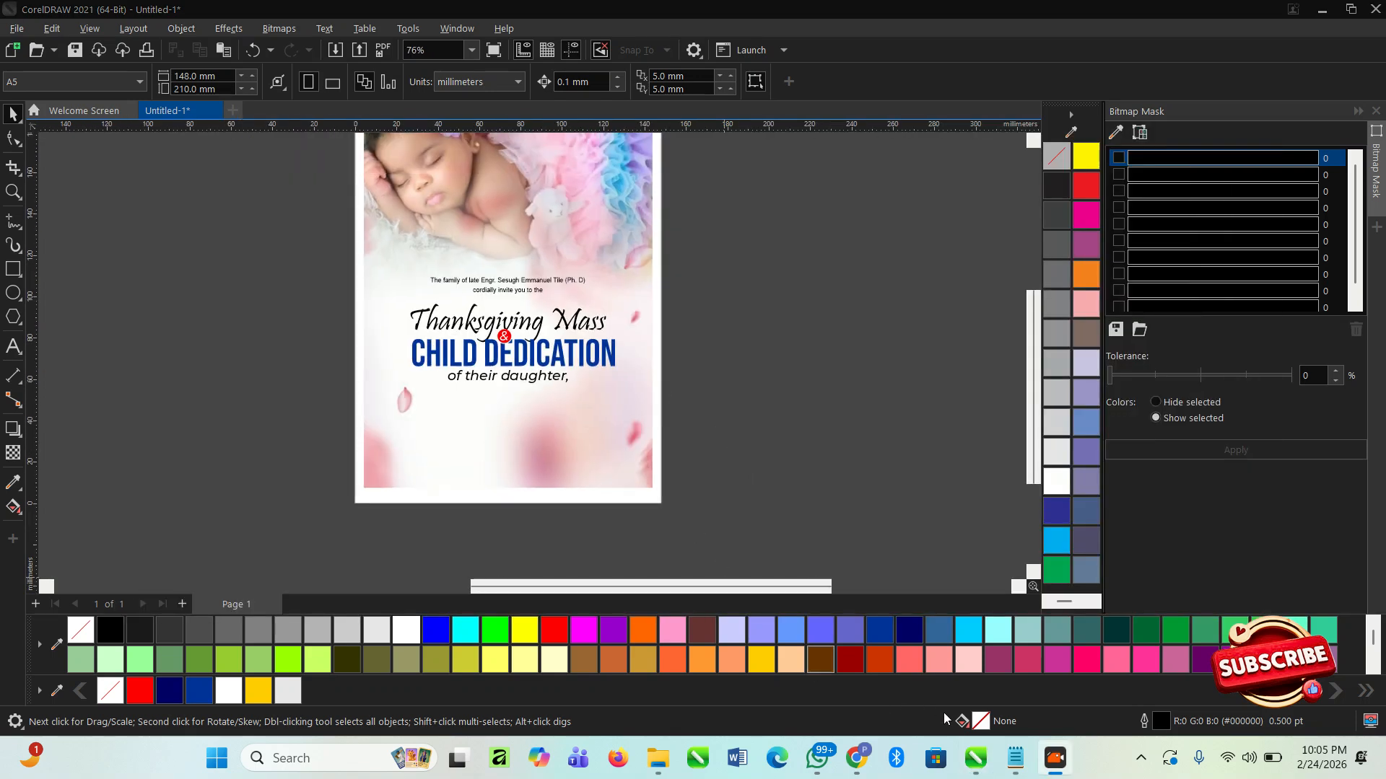
click(1016, 754)
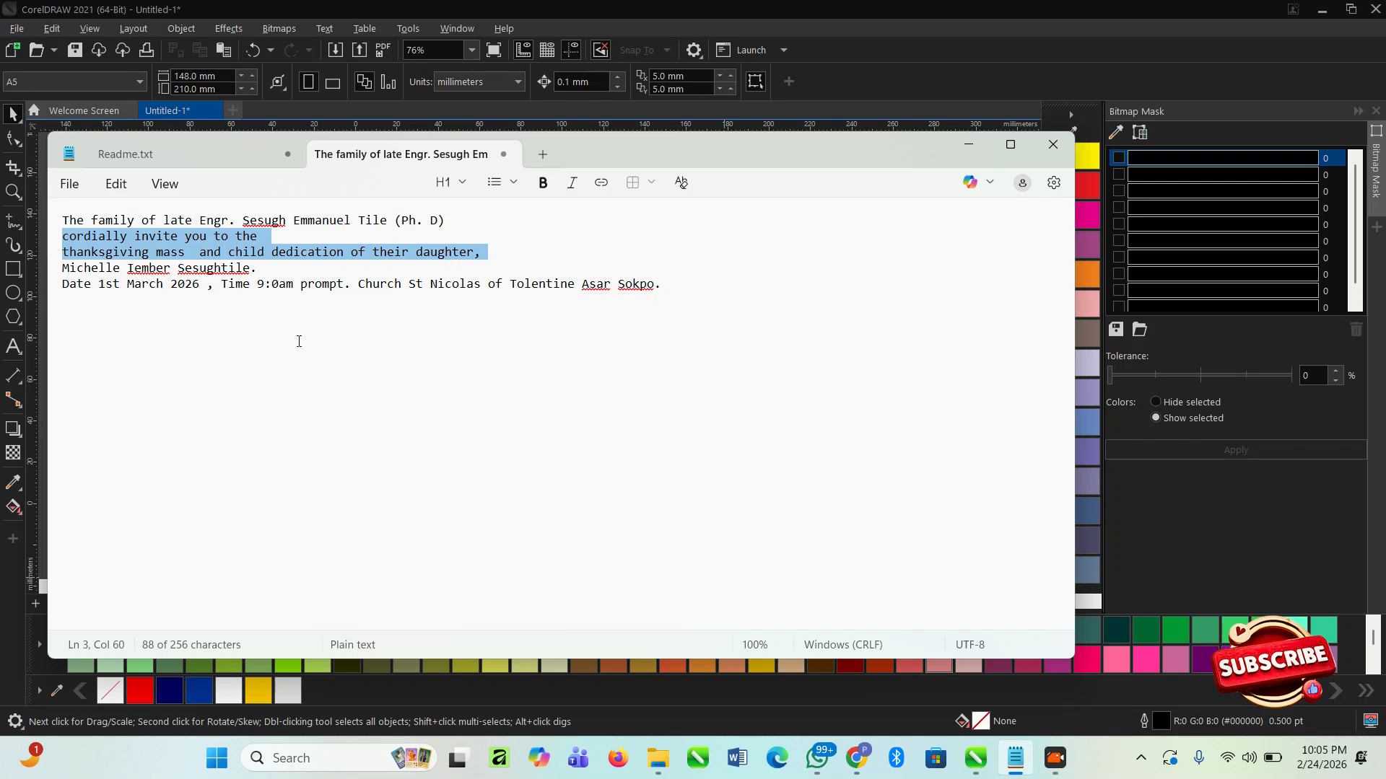
drag(235, 299, 228, 295)
click(54, 272)
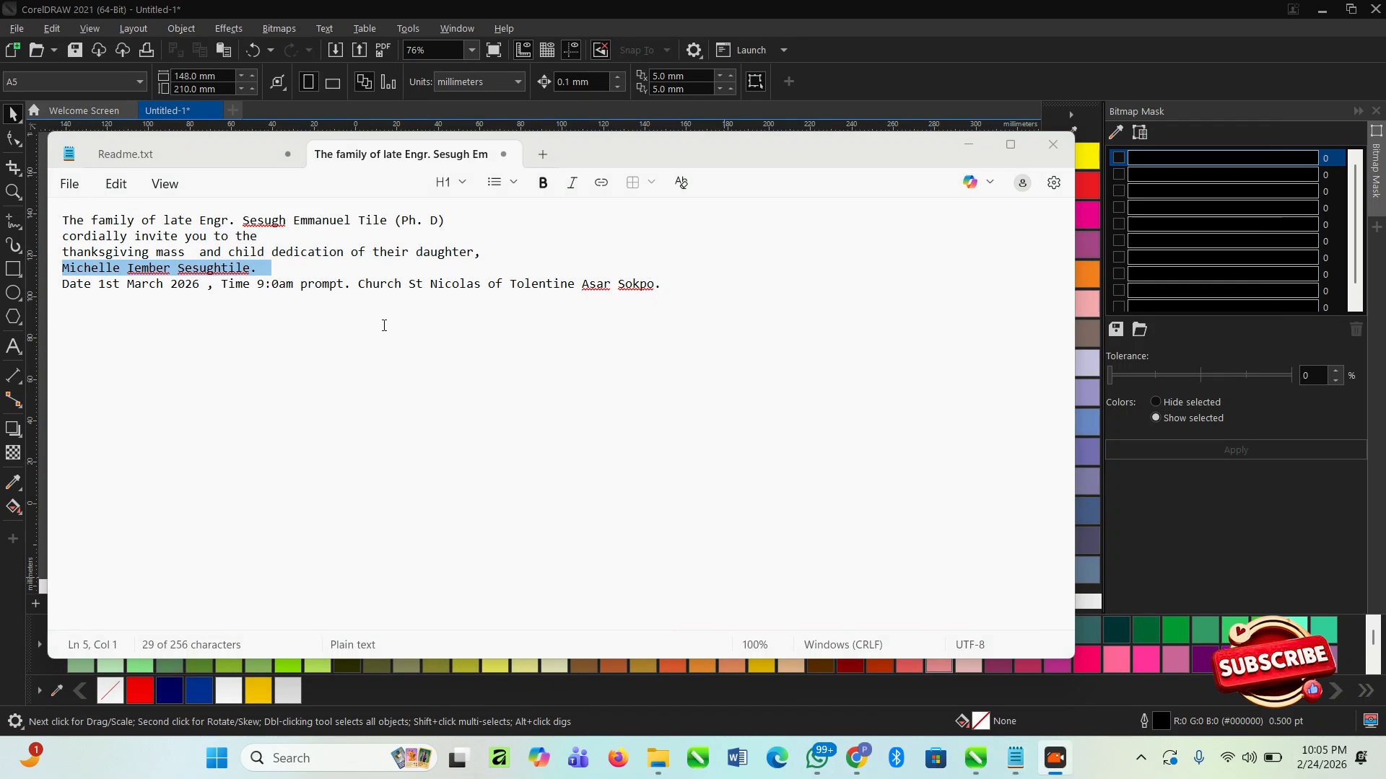
- Back in CorelDRAW, add the copied daughter's name below "of their daughter," using a duplicated text line, and enlarge it to about 18.6 pt
key(alt+Tab)
key(Tab)
scroll(514, 448, up, 2)
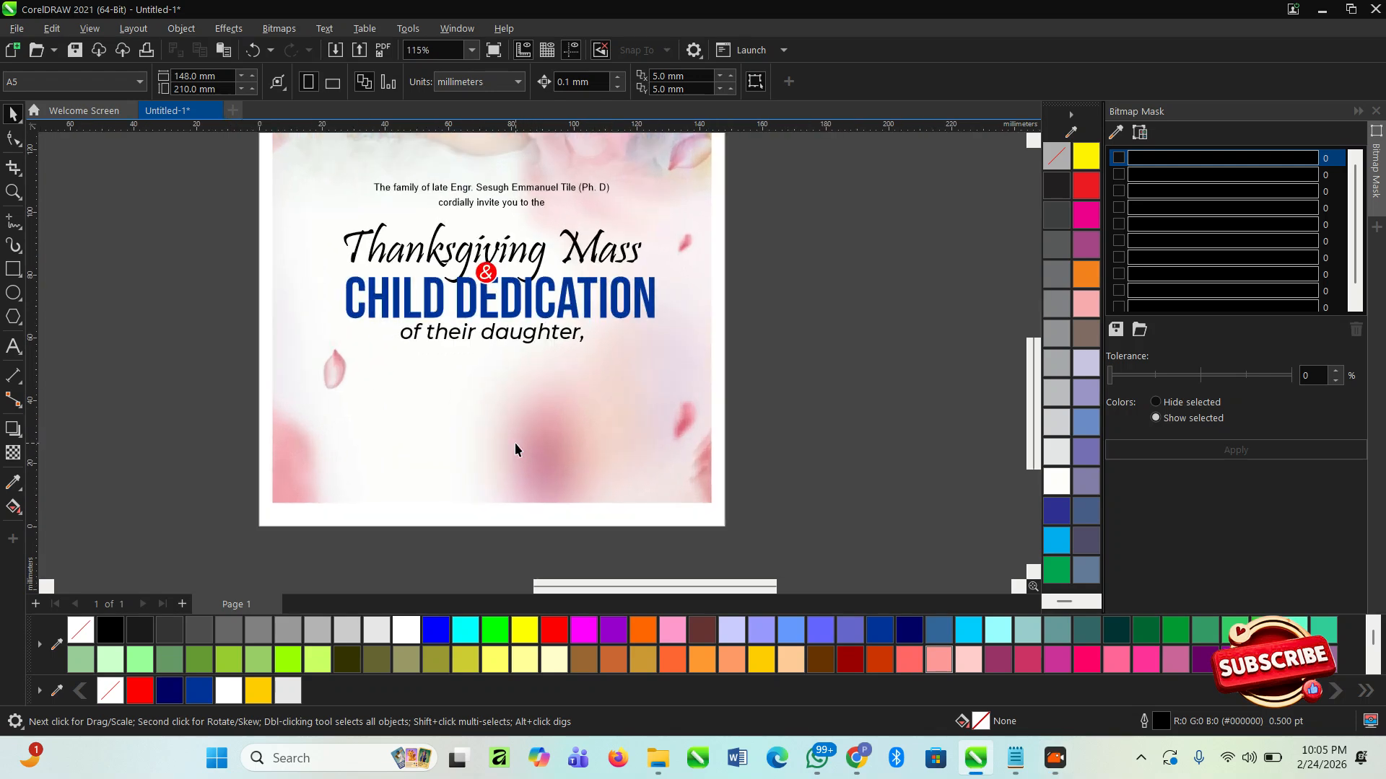
scroll(514, 446, up, 1)
scroll(604, 395, down, 1)
drag(617, 287, 619, 361)
key(ctrl+z)
click(435, 183)
drag(437, 218, 453, 396)
key(space)
double_click(454, 396)
key(ctrl+a)
key(ctrl+v)
click(12, 114)
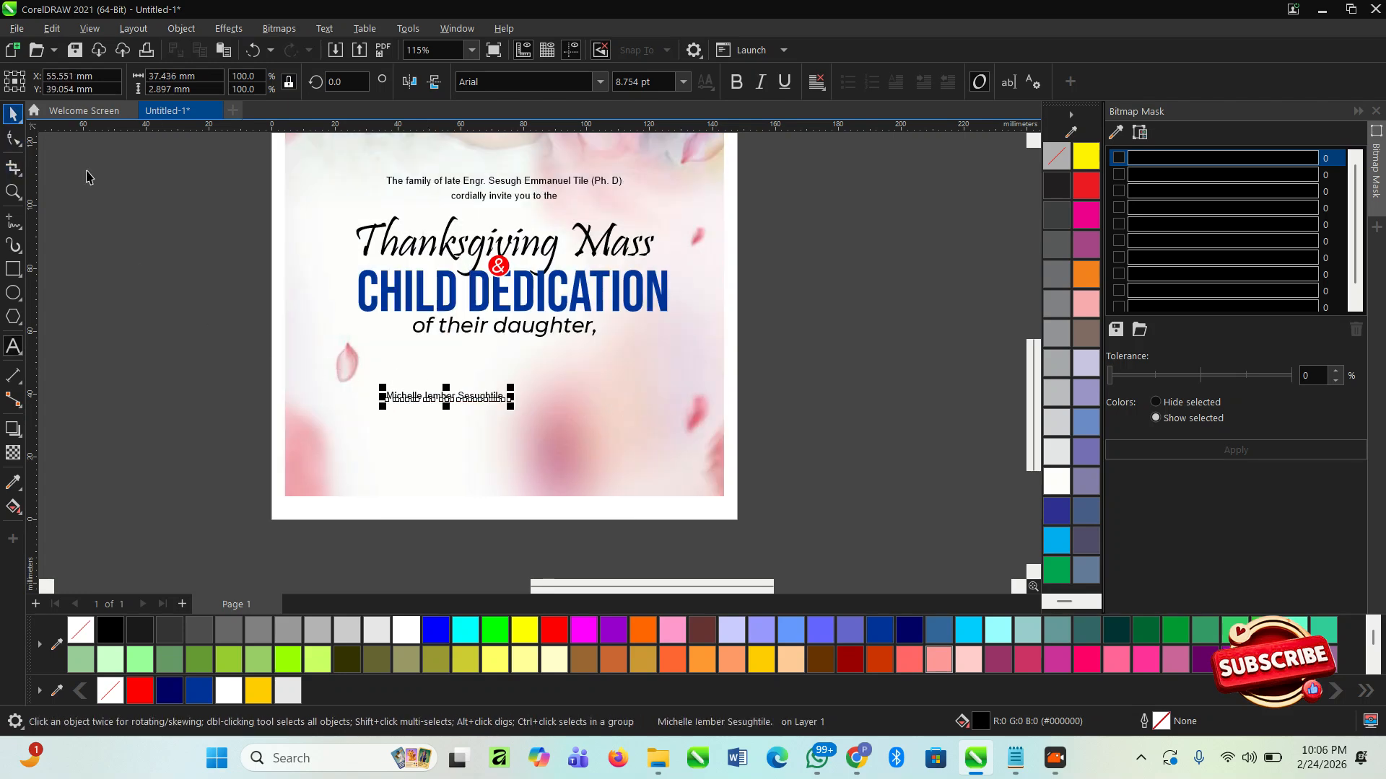
drag(514, 387, 641, 370)
- Shrink the heading block from "Thanksgiving Mass" to "of their daughter," to about 93.2 mm wide around its centre
drag(812, 369, 334, 220)
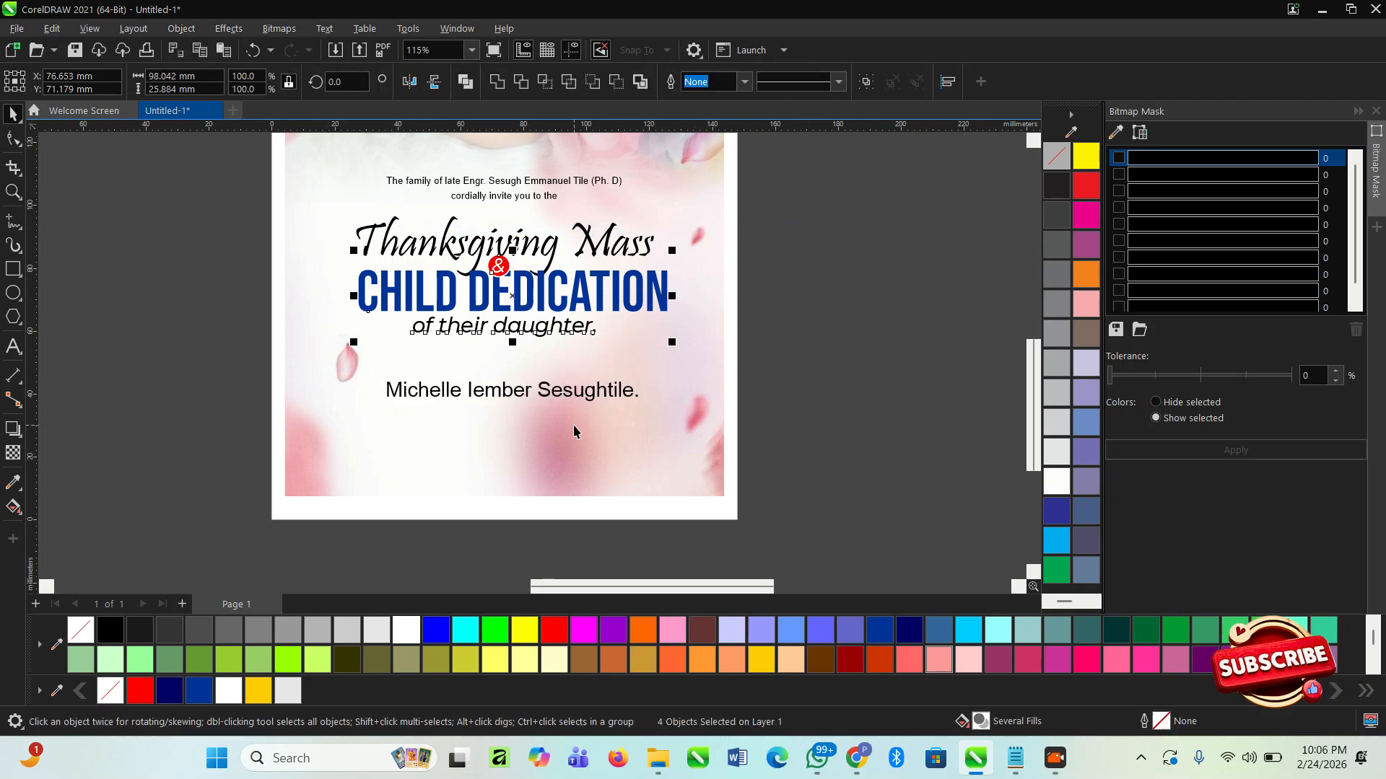
drag(788, 377, 538, 289)
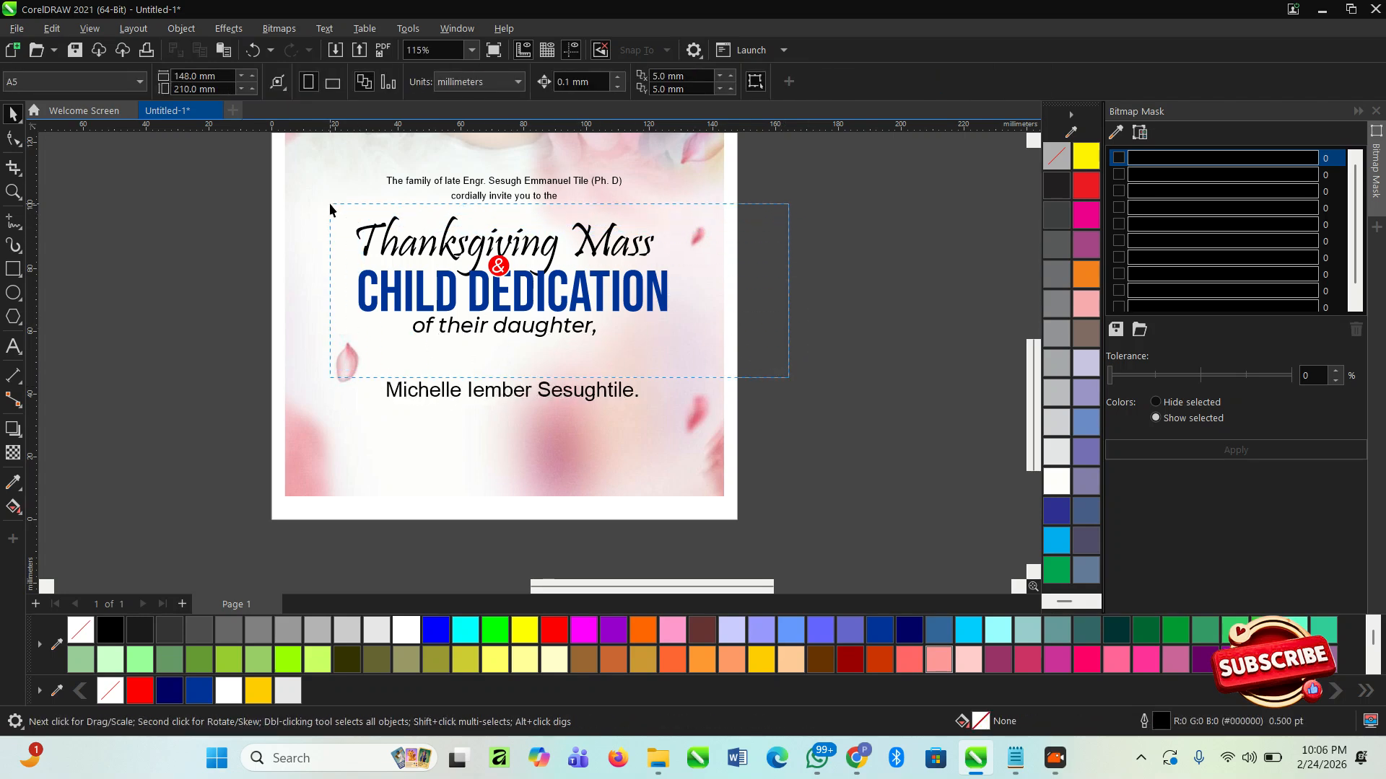
drag(329, 209, 330, 209)
drag(675, 216, 667, 223)
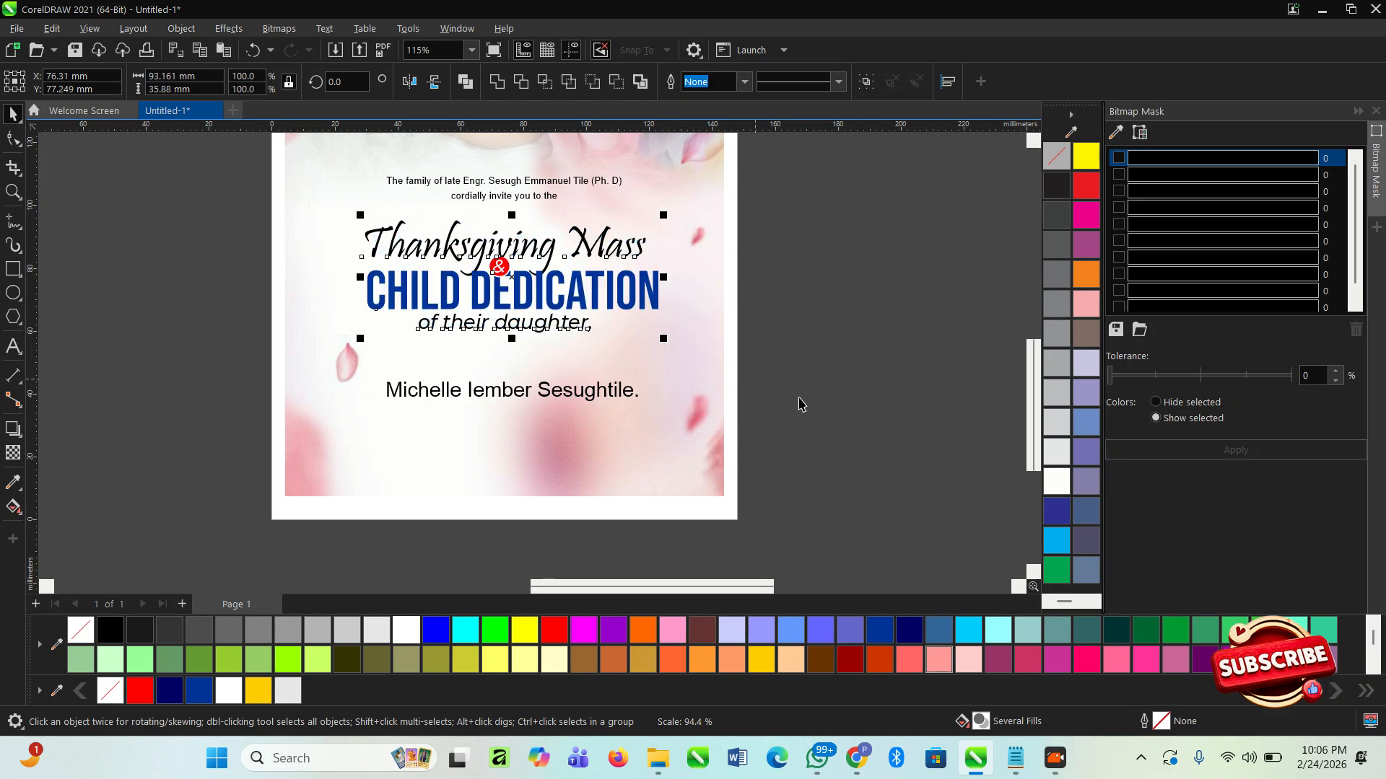
click(836, 424)
- Set the daughter's name in Bebas Neue at about 23.4 pt and centre it on the background just below "of their daughter,"
click(595, 397)
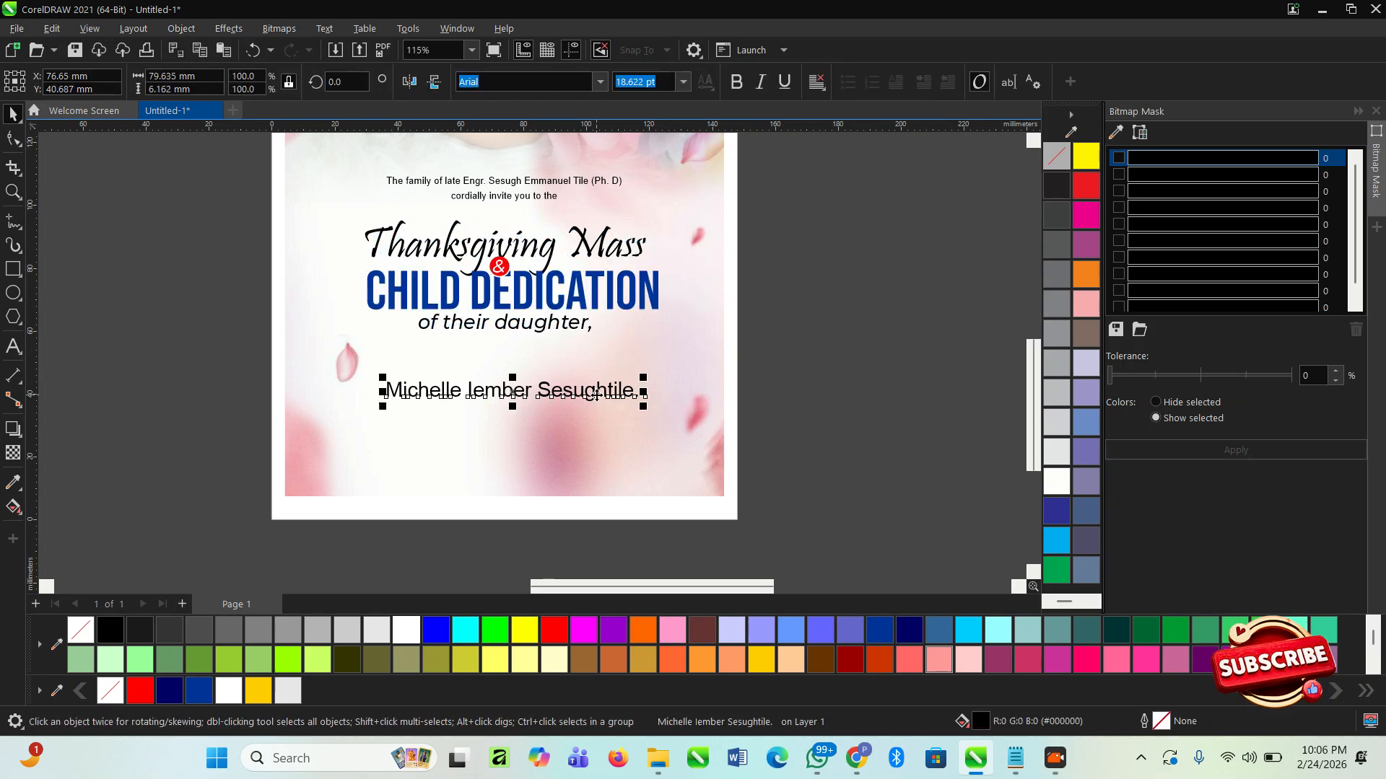
click(596, 82)
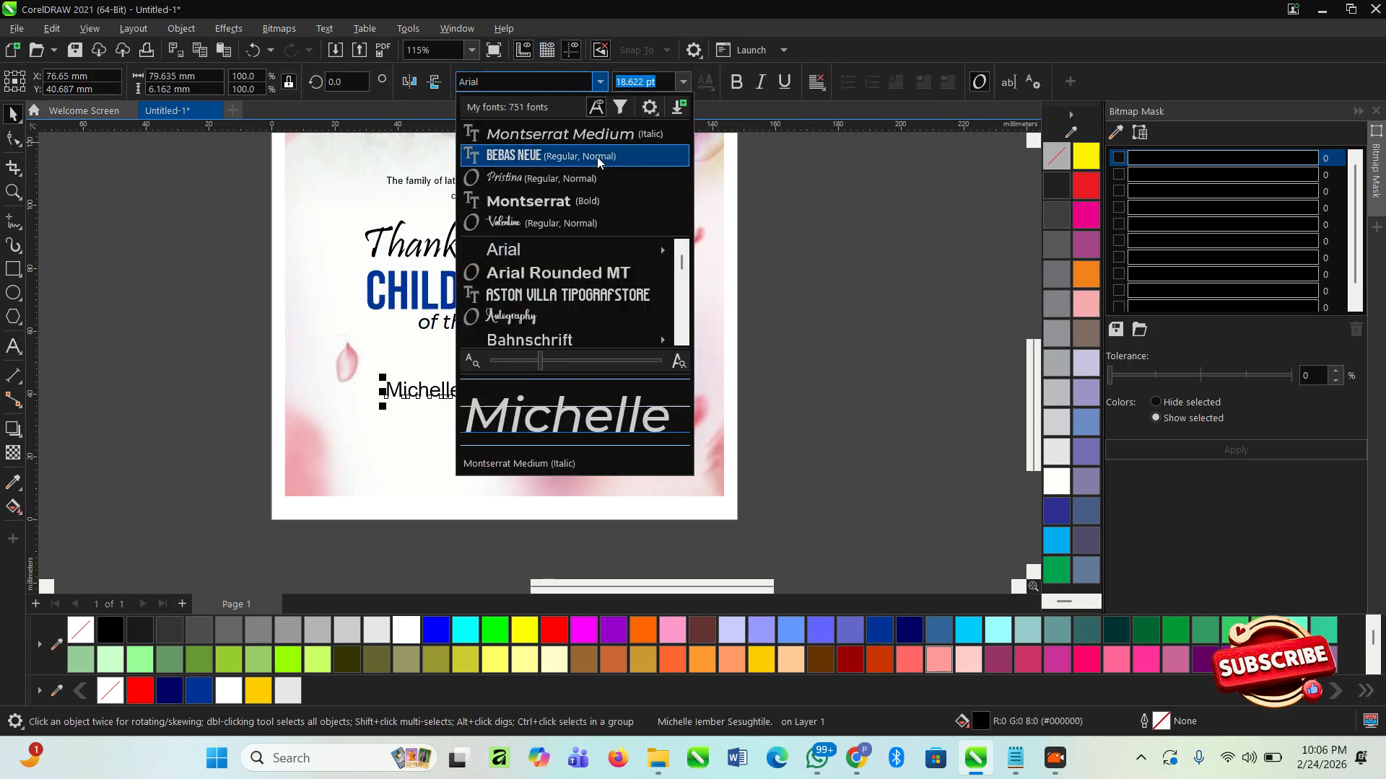
click(535, 156)
drag(582, 378, 640, 332)
shift+click(671, 356)
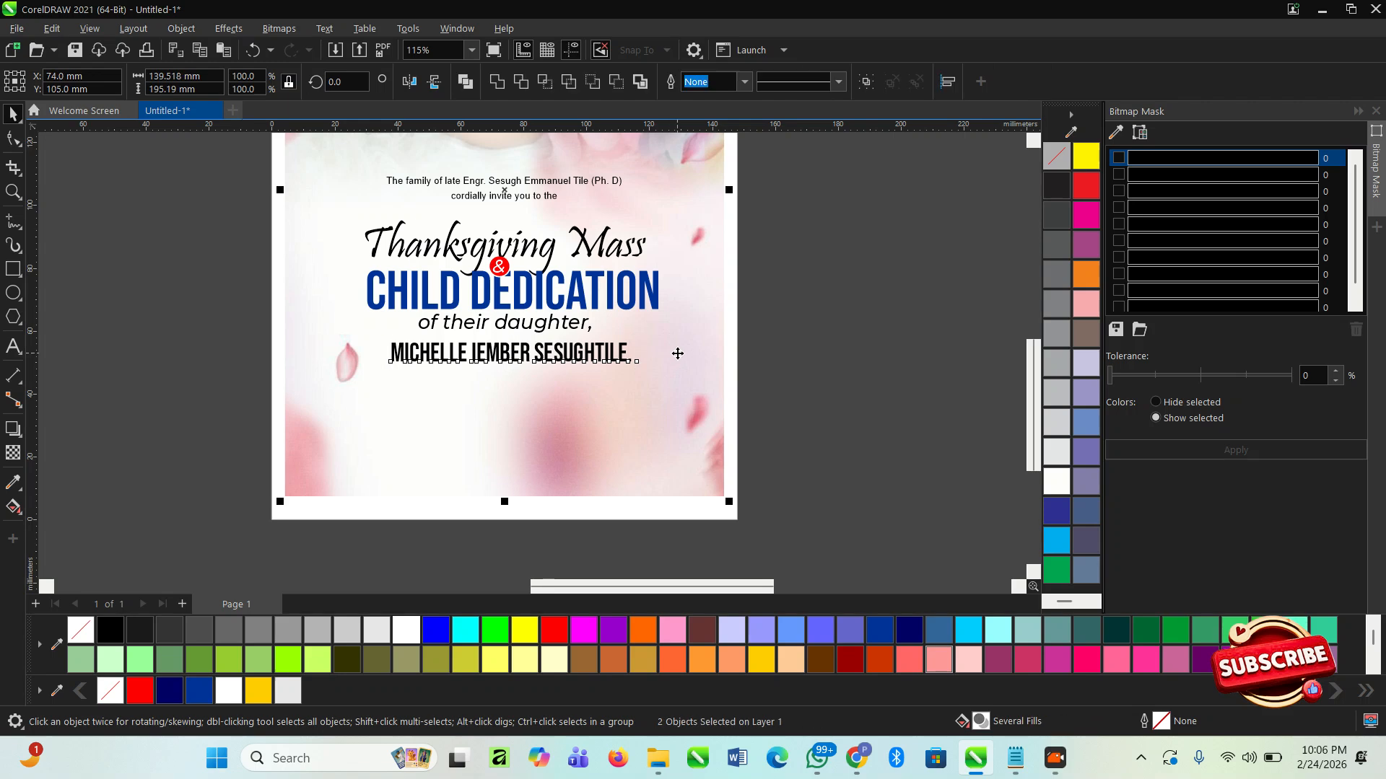
key(c)
click(878, 392)
- Group the heading block including "of their daughter," and centre the group horizontally on the background
drag(859, 393, 399, 244)
click(802, 347)
drag(802, 347, 610, 288)
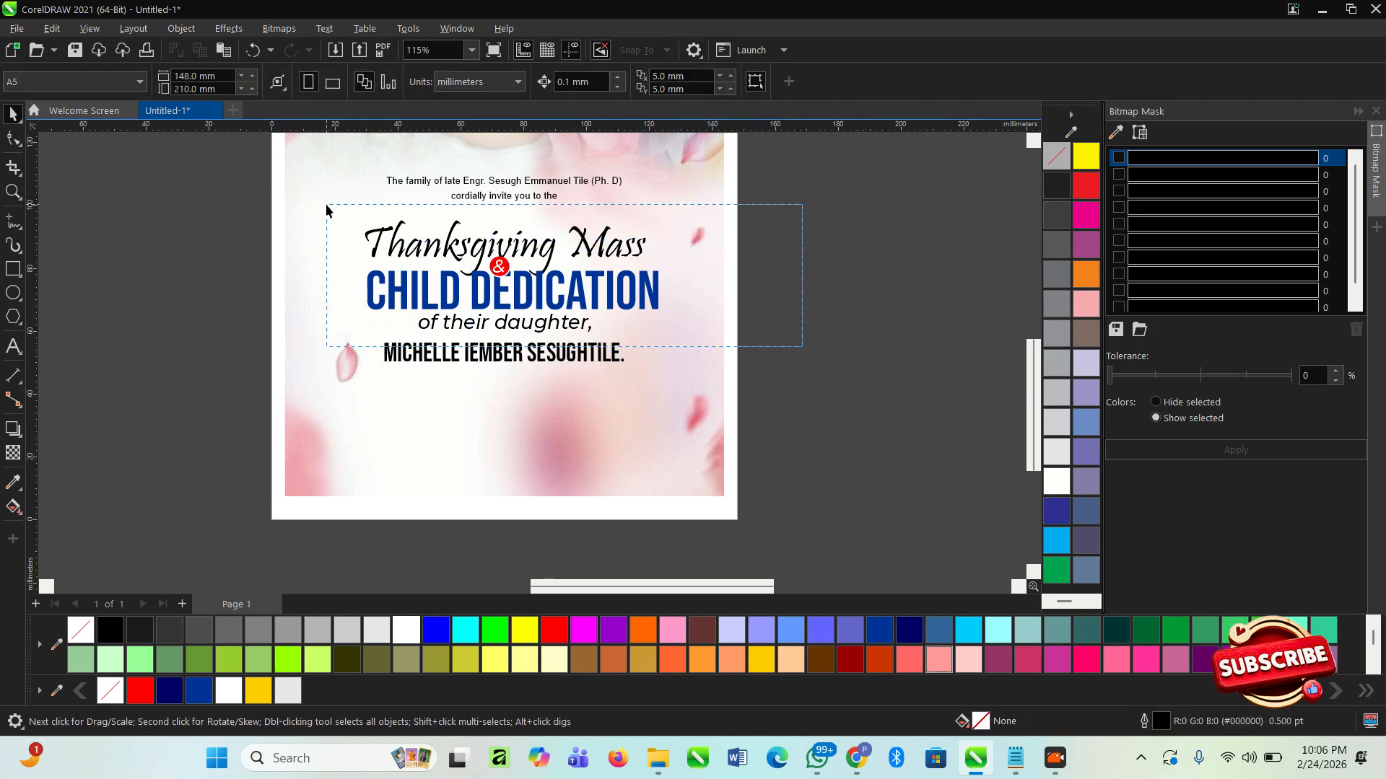
drag(326, 210, 326, 210)
click(325, 247)
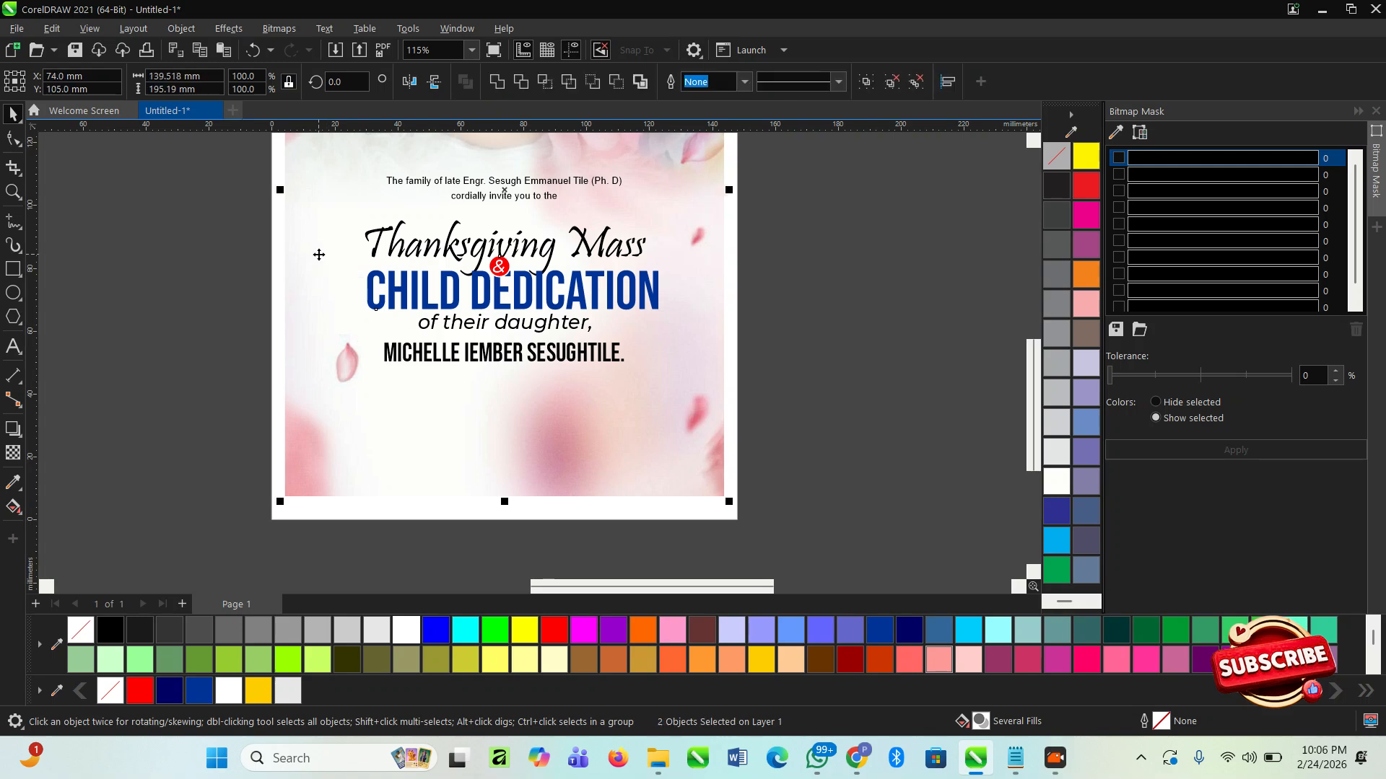
key(c)
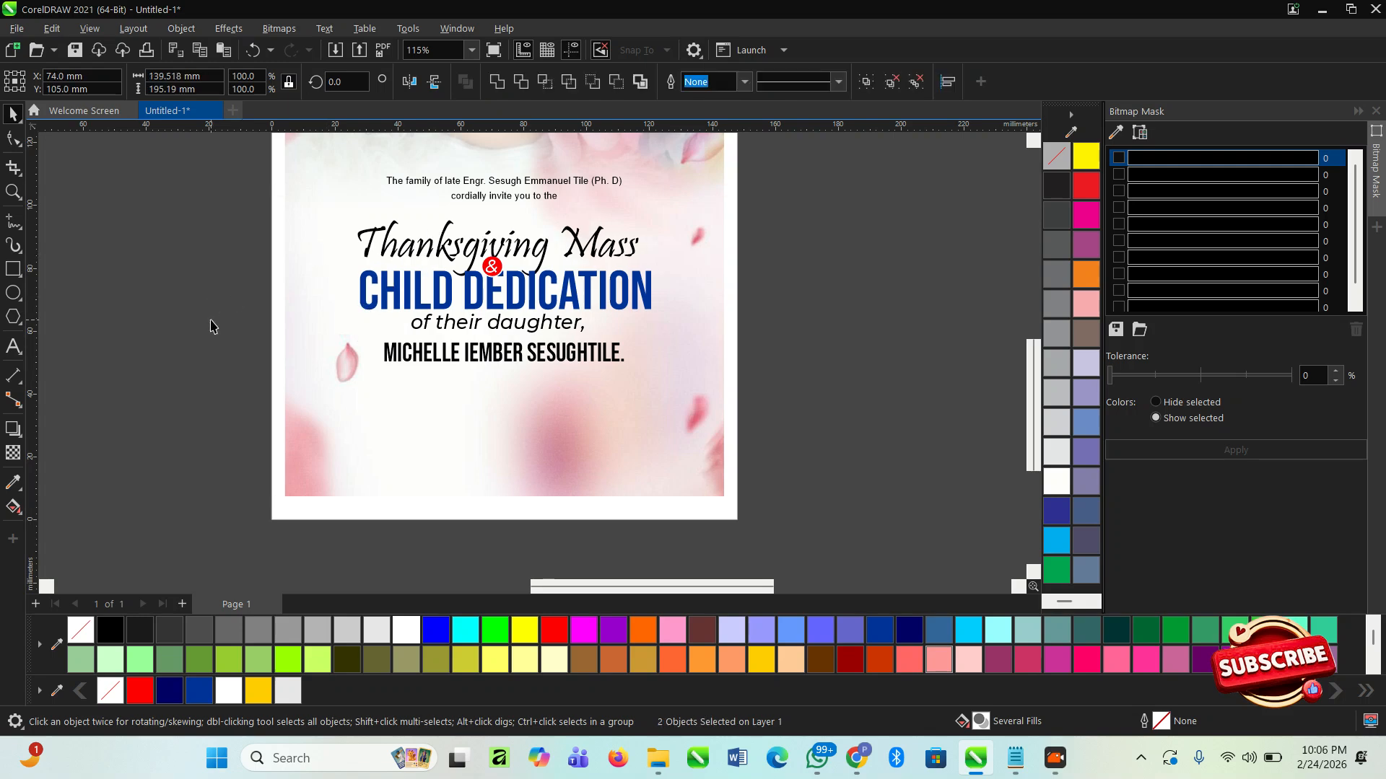
click(461, 360)
scroll(461, 370, up, 2)
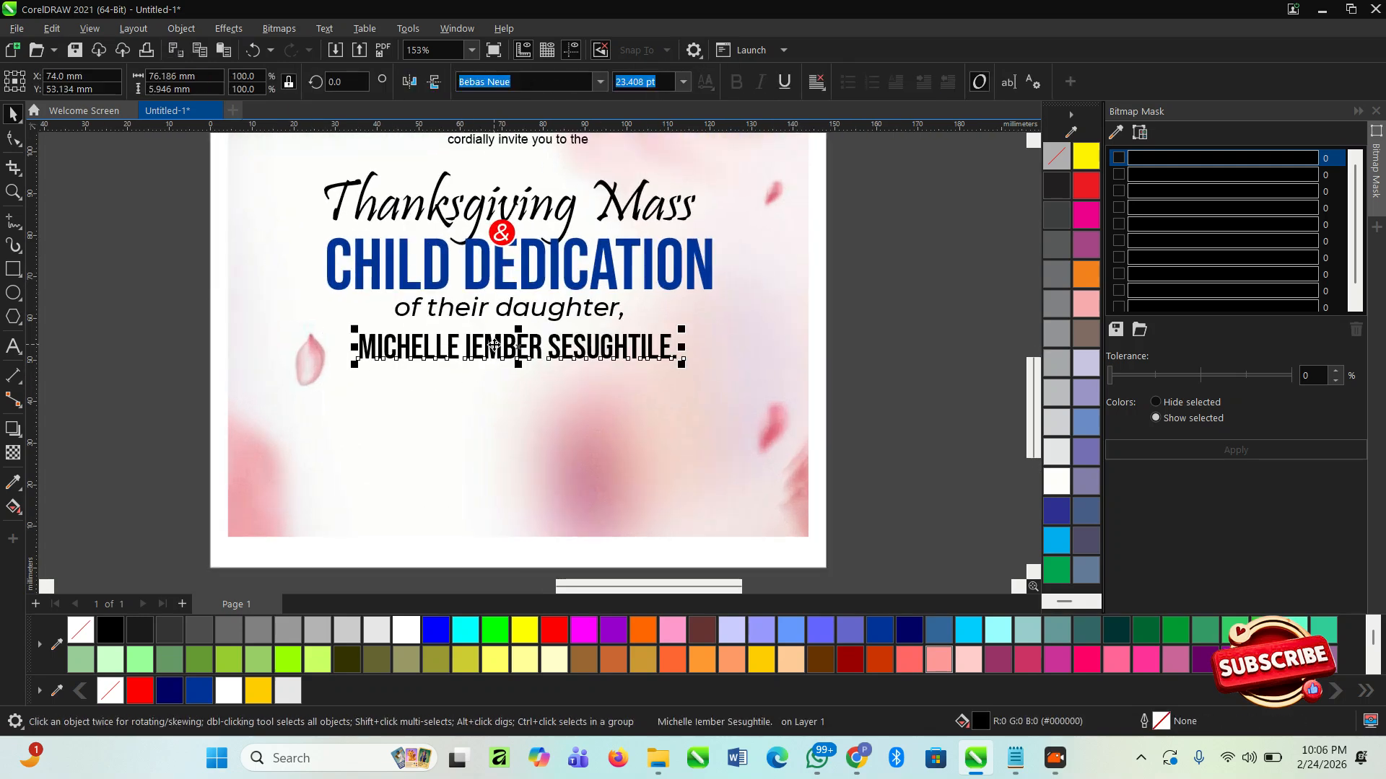
scroll(554, 418, down, 3)
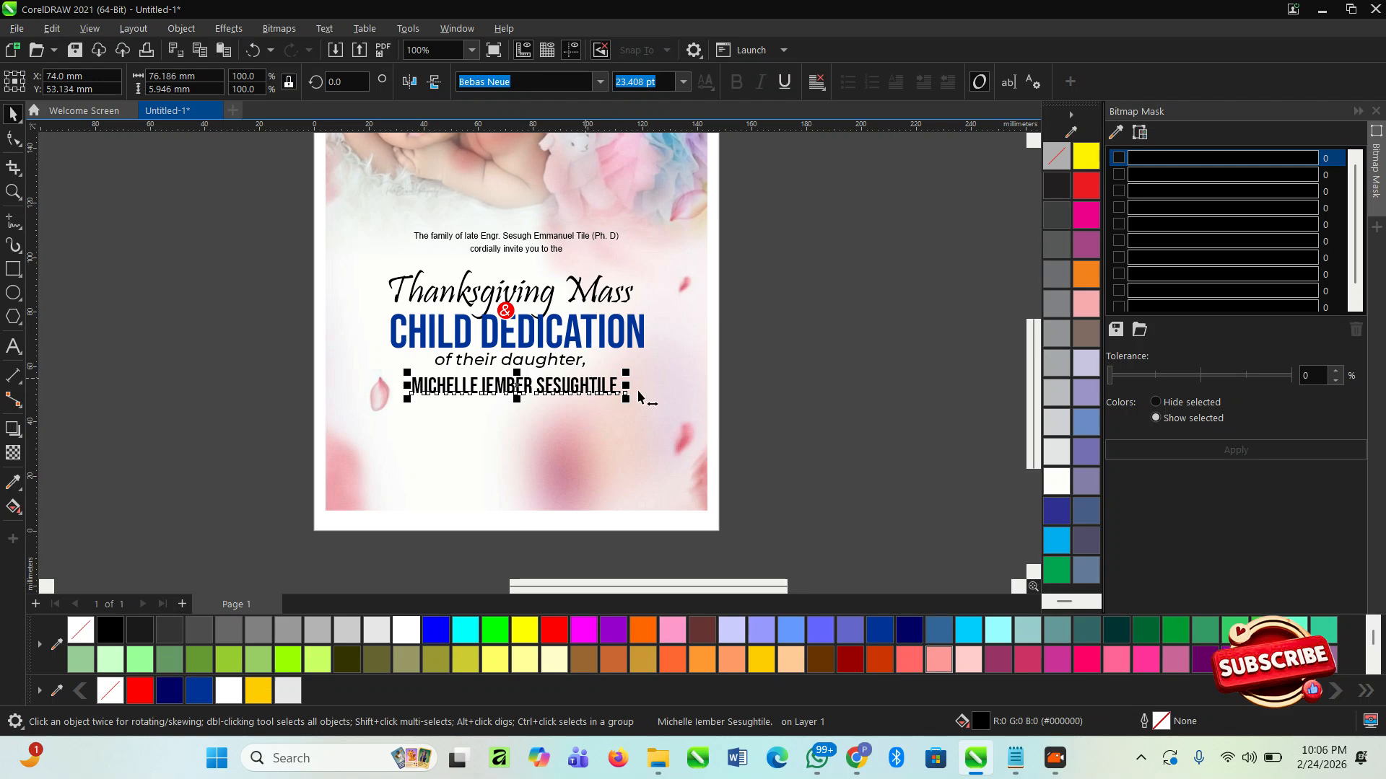
click(793, 376)
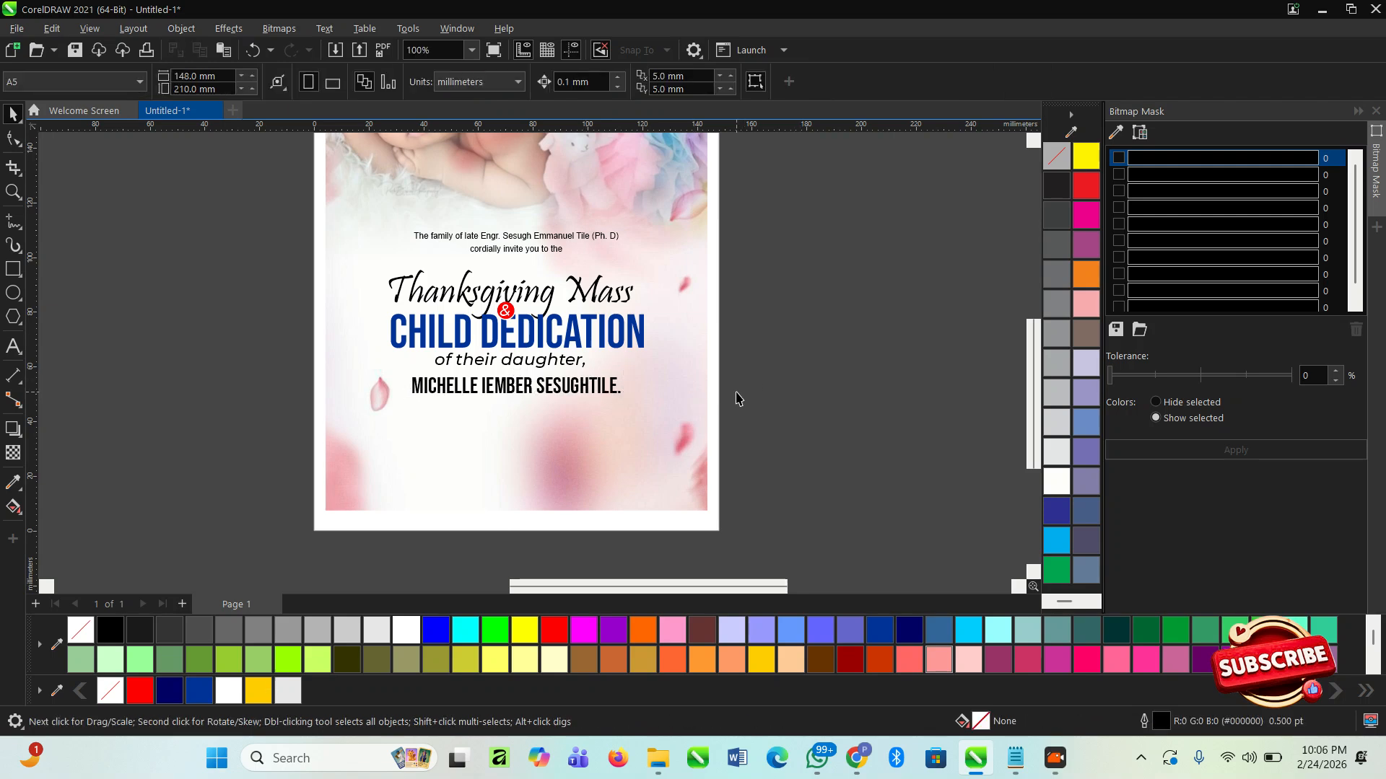
- Switch to Notepad and copy the last line with the date, time and church venue
key(alt+Tab)
key(alt+Tab)
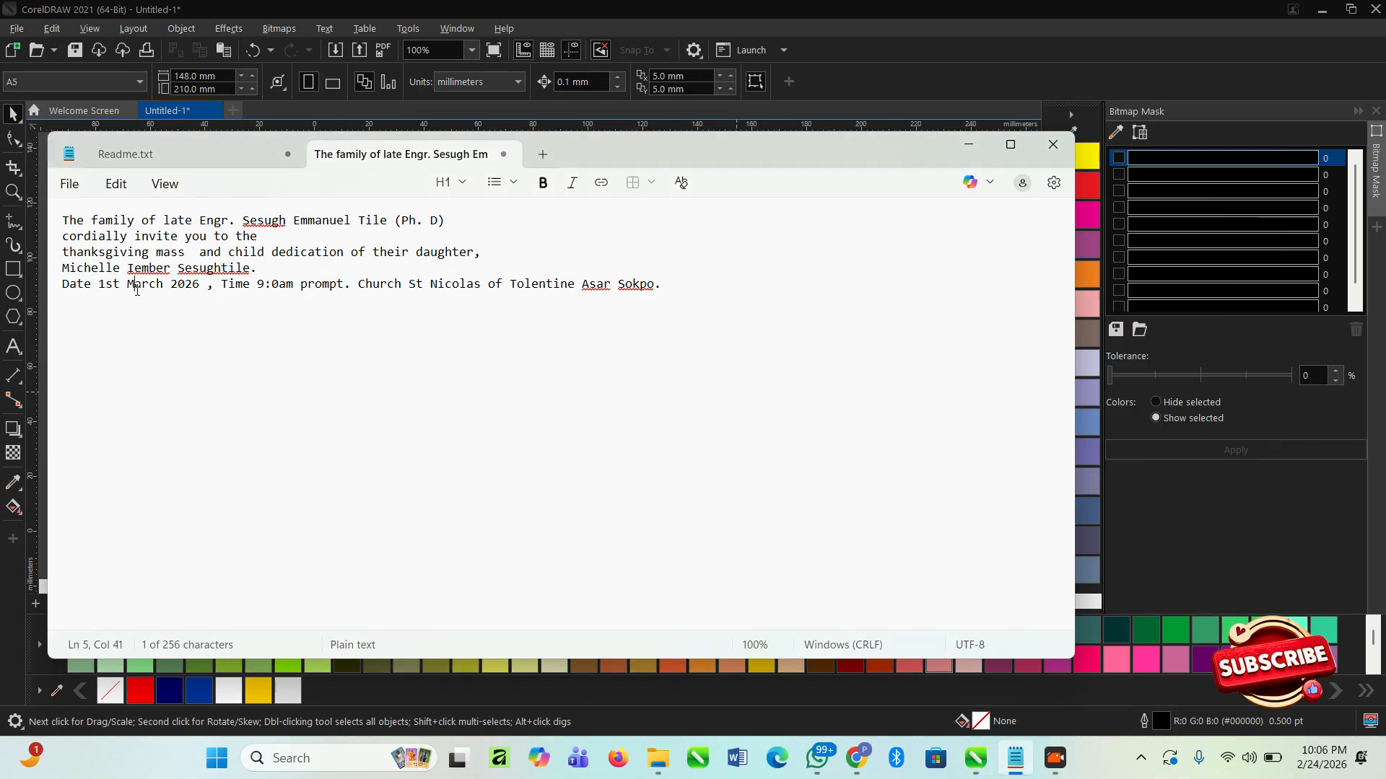
drag(64, 286, 672, 284)
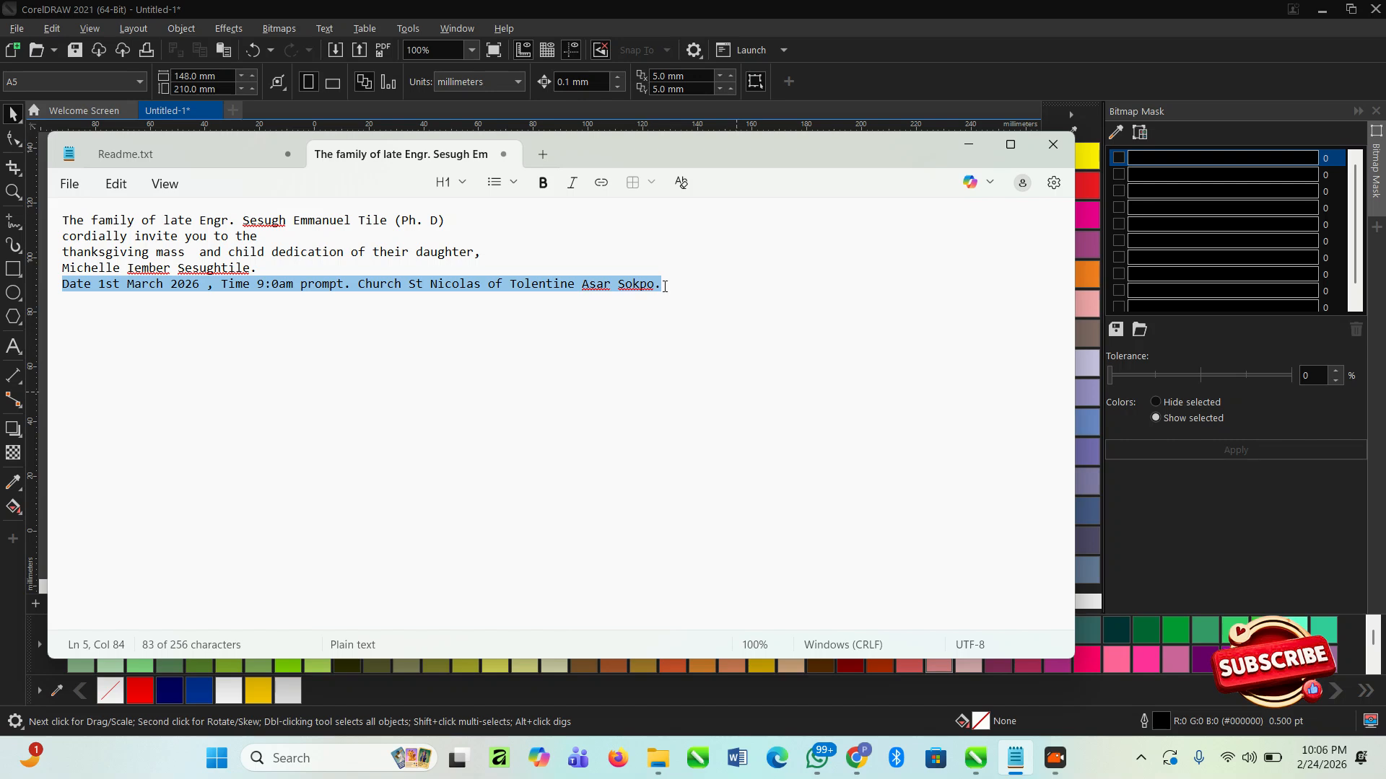
- Return to CorelDRAW and ungroup the heading block that contains "of their daughter,"
key(alt+Tab)
scroll(499, 465, up, 2)
click(482, 307)
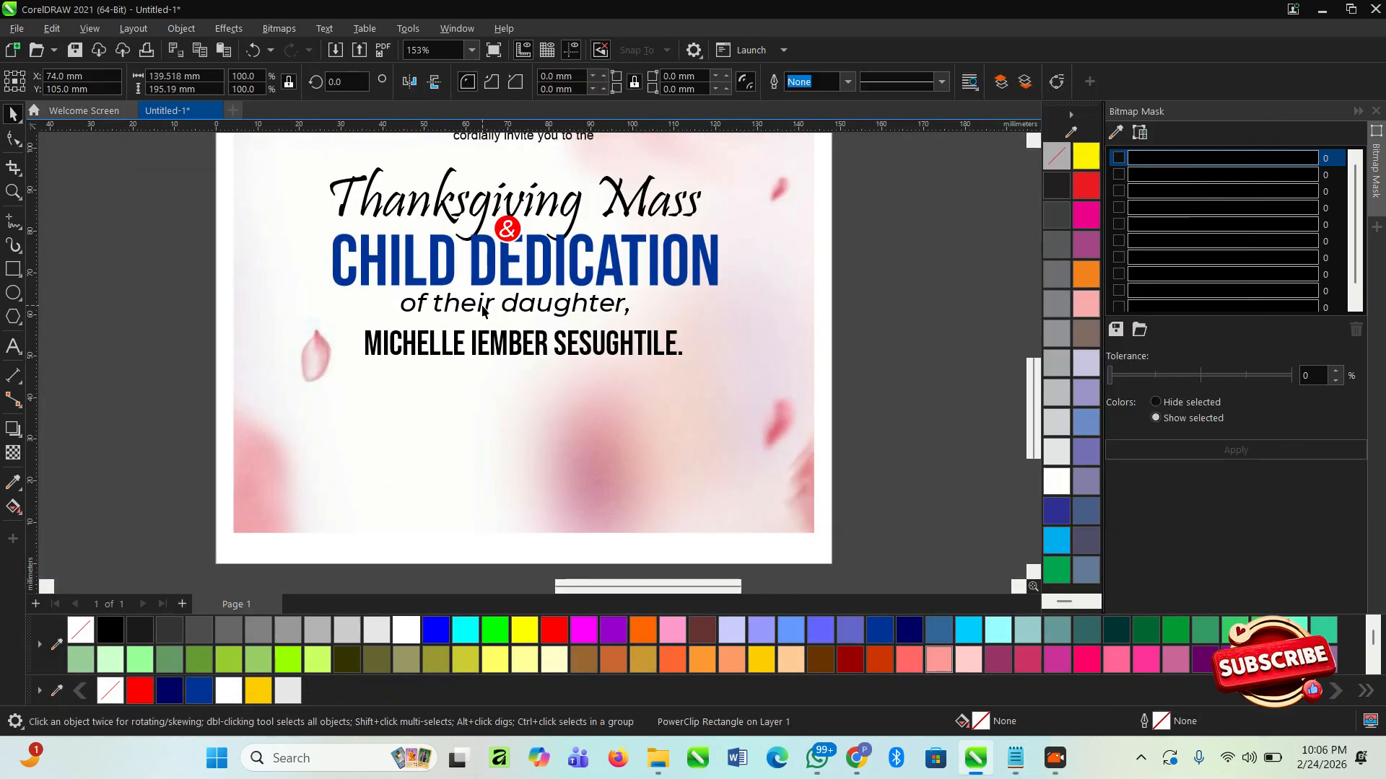
drag(482, 307, 486, 307)
click(487, 307)
click(489, 307)
click(496, 308)
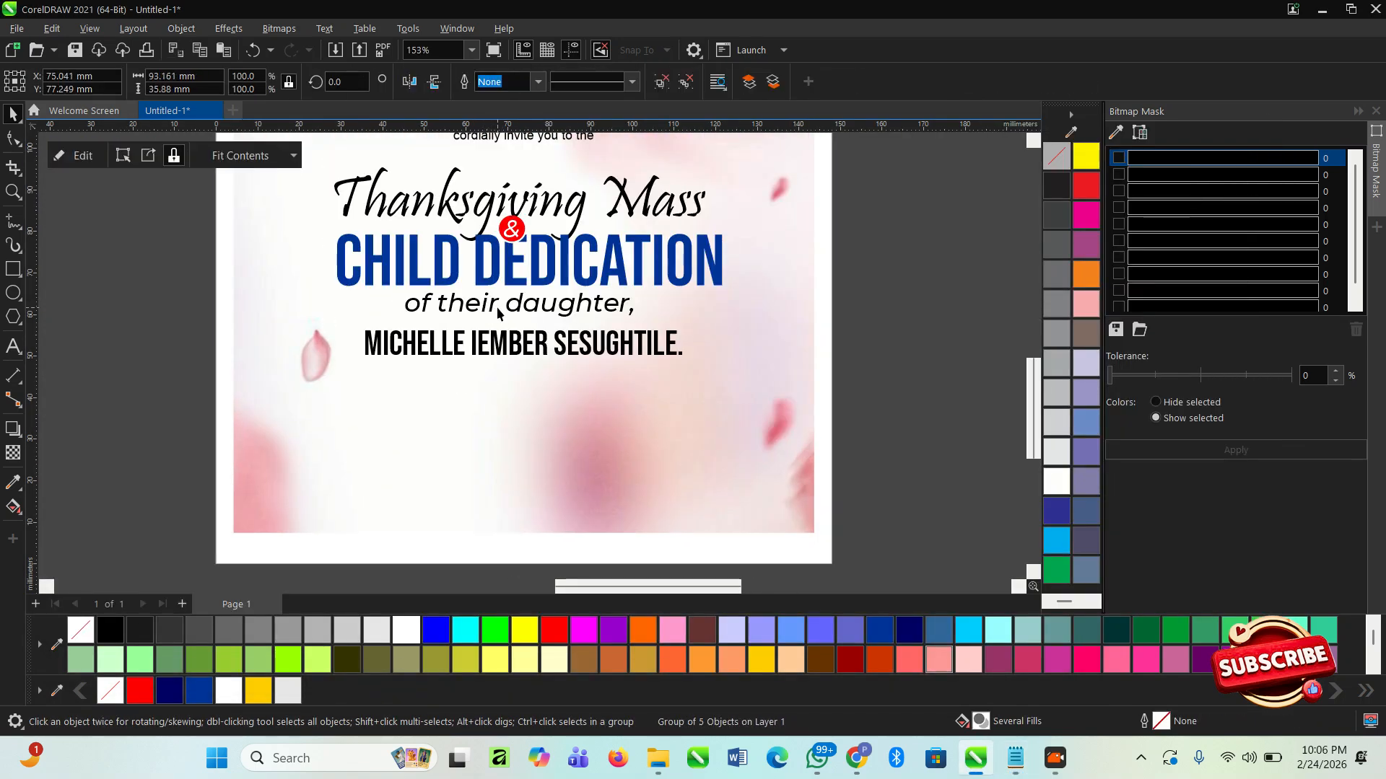
click(497, 303)
click(490, 302)
click(661, 88)
click(884, 364)
- Duplicate "of their daughter," below the daughter's name and replace the copy's text with the copied date, time and venue line
click(567, 315)
click(575, 311)
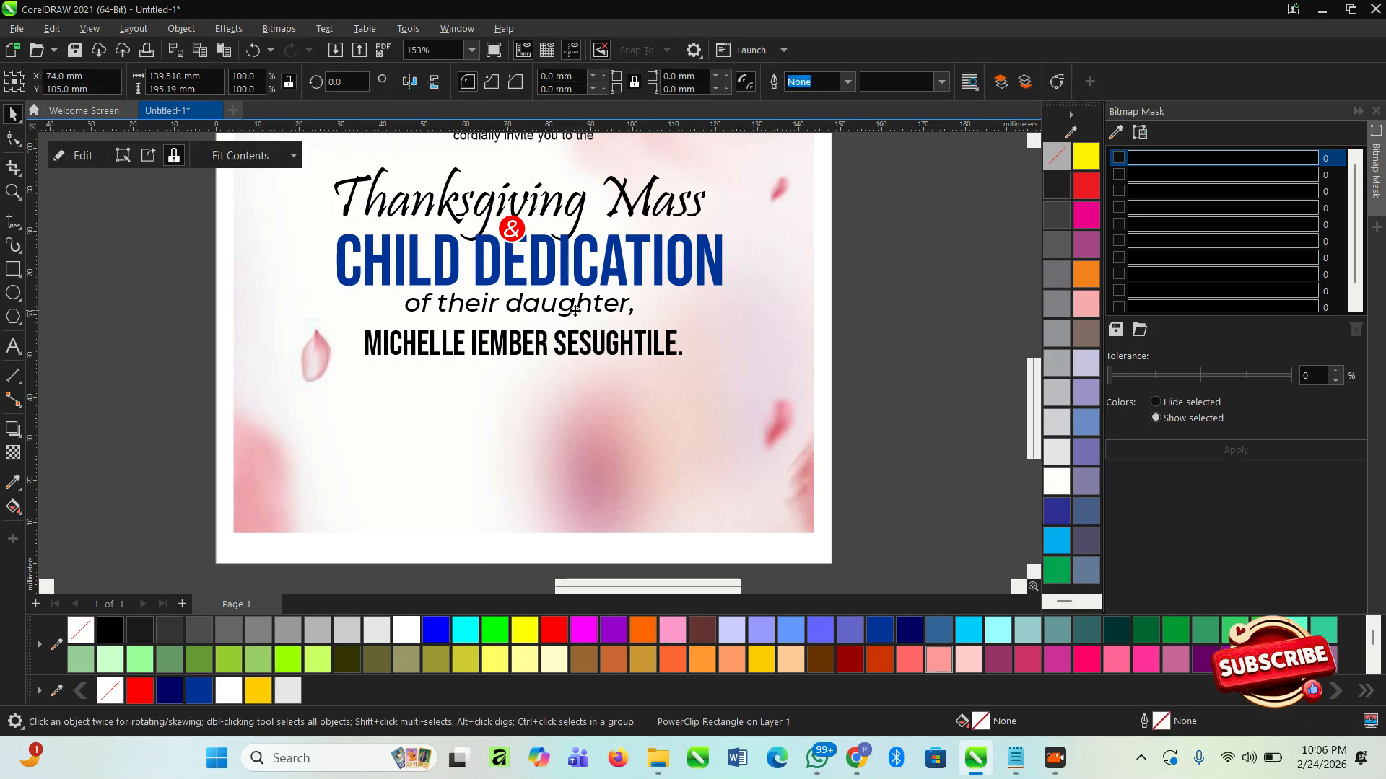
click(576, 311)
drag(575, 311, 577, 410)
double_click(576, 411)
key(ctrl+v)
- Break the pasted event details into three lines: the date, the time and the church venue
click(588, 408)
click(691, 417)
key(Return)
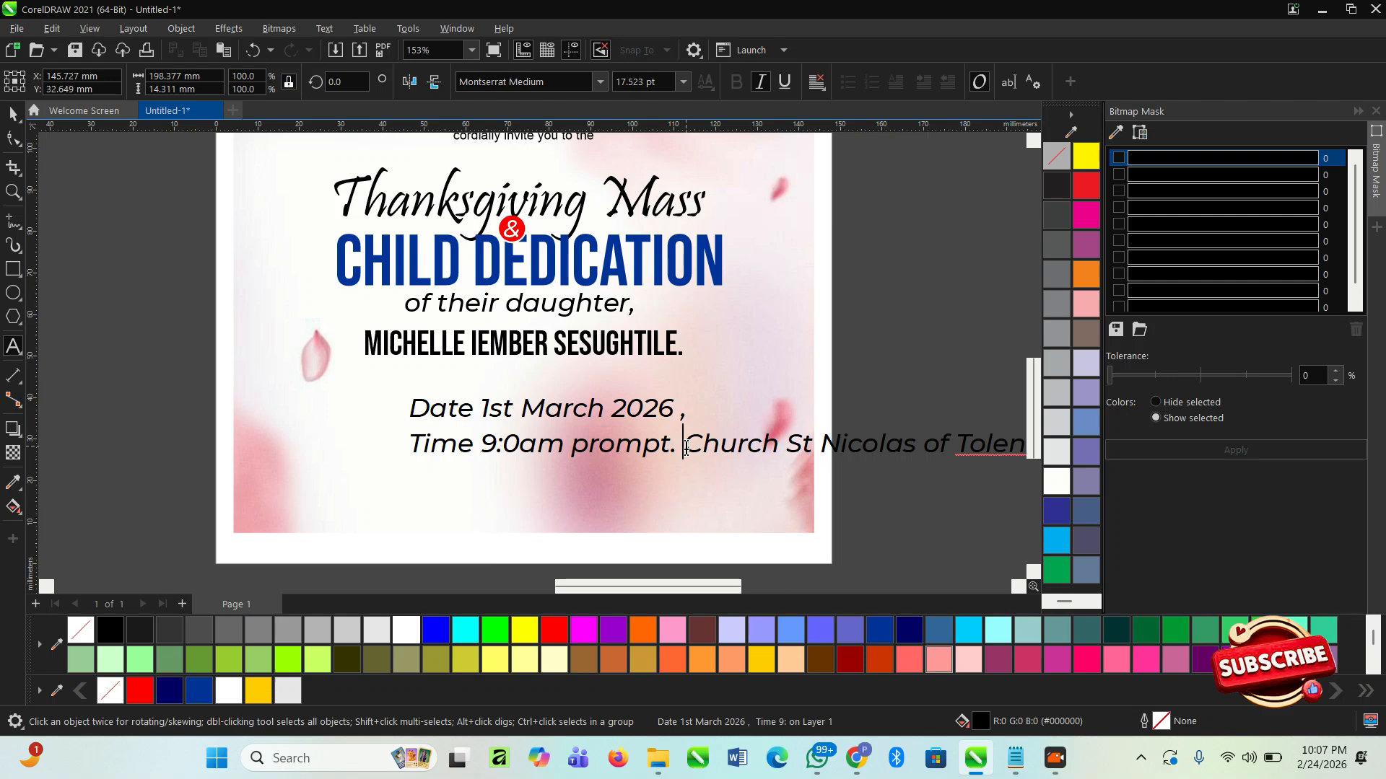
key(Return)
click(644, 458)
key(Left)
- Shrink the three-line event details text to about 9.7 pt so it fits within the flyer's width
click(15, 115)
drag(965, 393, 710, 393)
scroll(453, 390, up, 1)
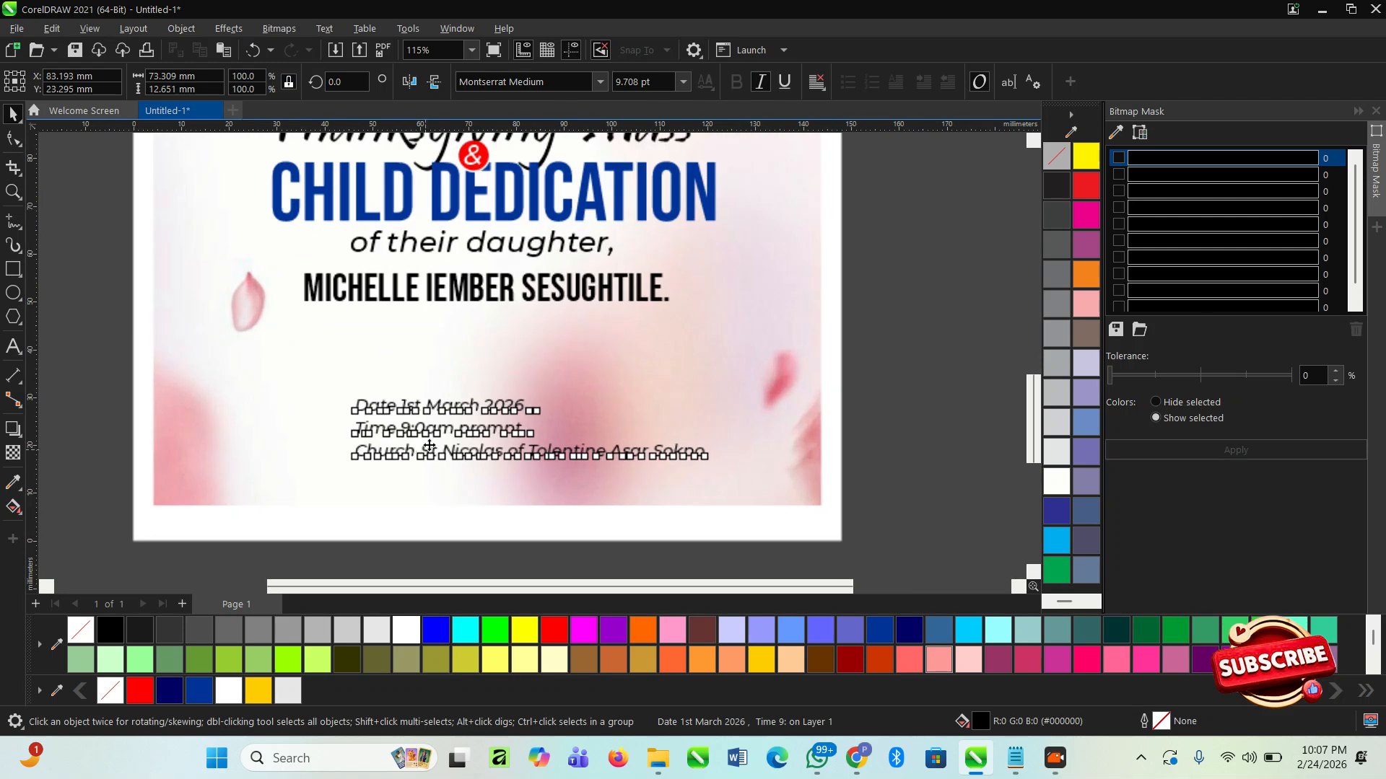
- Enlarge the three-line event details text to about 12 pt and reposition it near the flyer's lower edge
drag(453, 390, 416, 367)
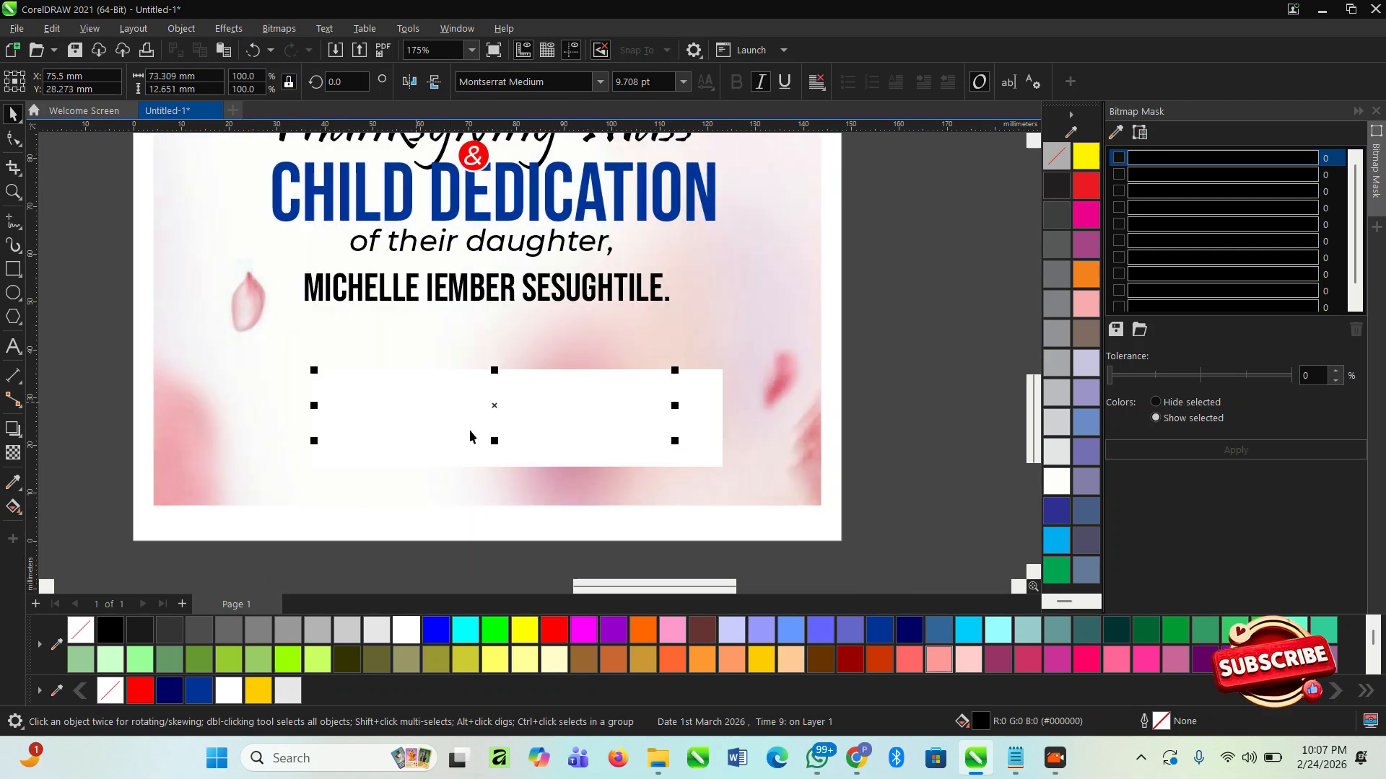
drag(675, 449, 737, 464)
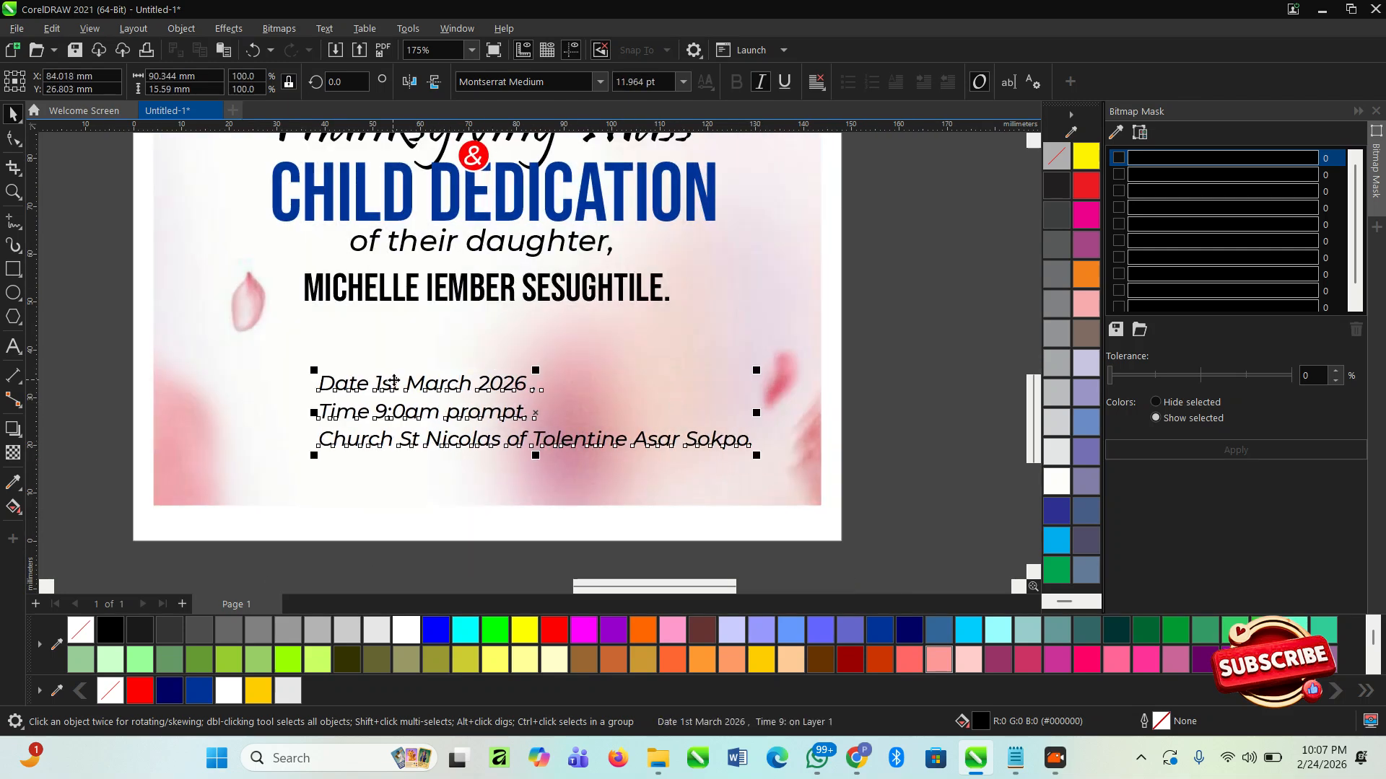
drag(429, 390, 400, 397)
scroll(422, 398, down, 5)
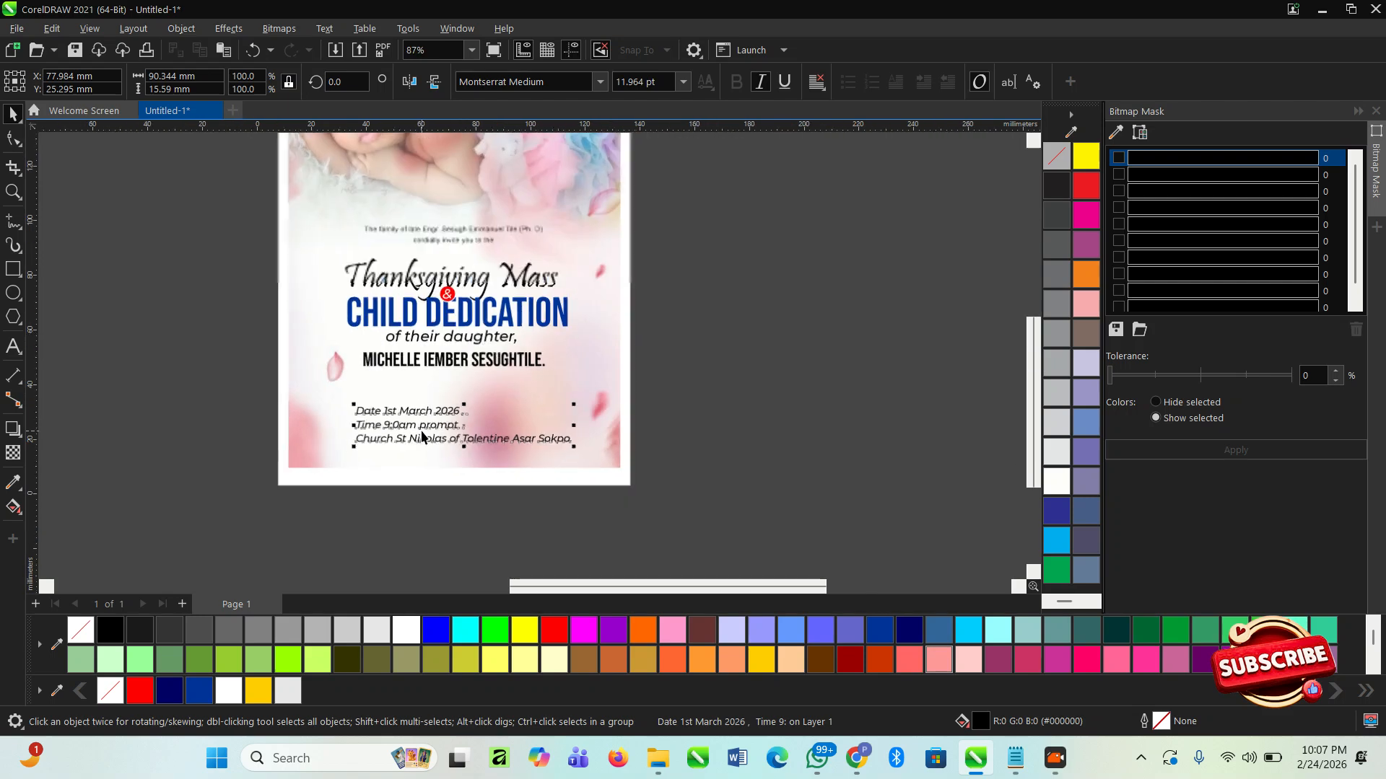
- Move the whole text block from the family line to the daughter's name up slightly
click(708, 392)
drag(687, 377, 350, 289)
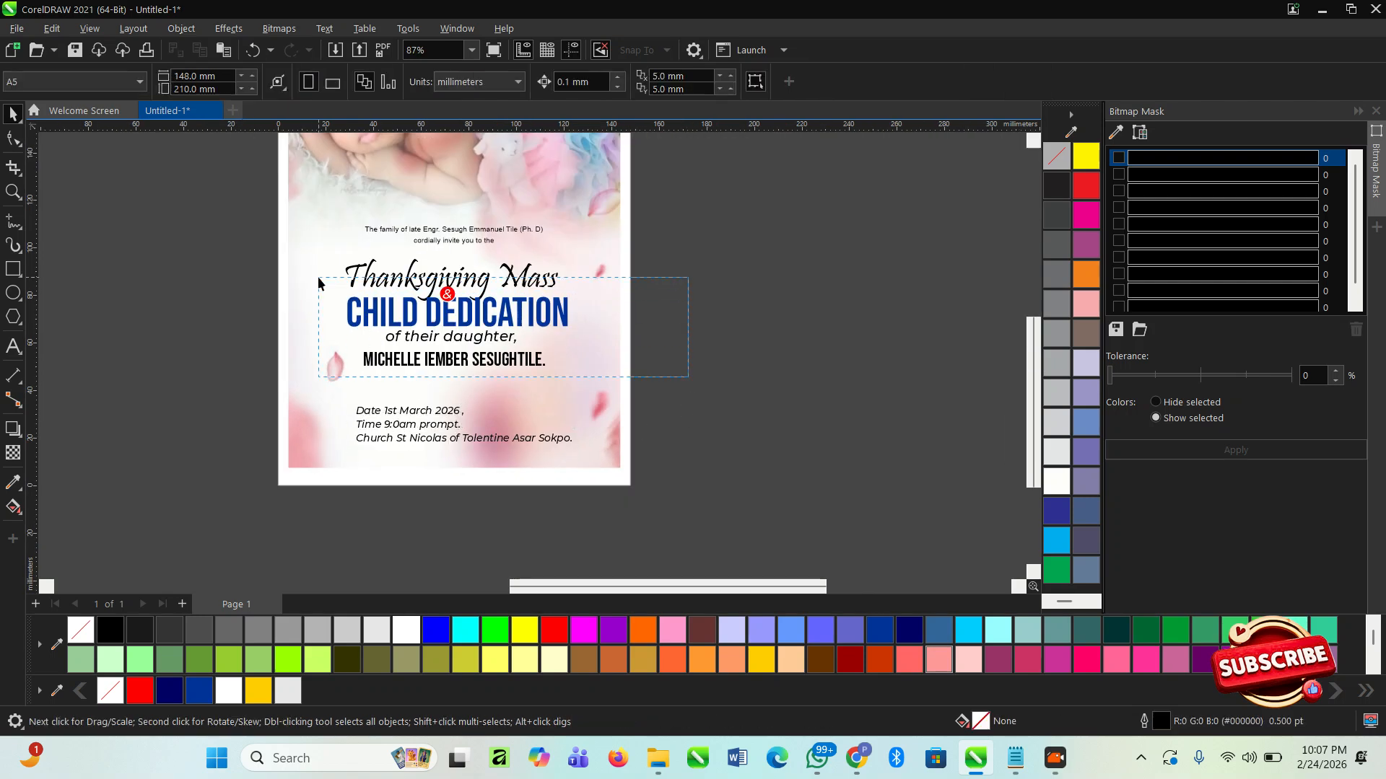
drag(289, 218, 289, 218)
scroll(498, 288, up, 2)
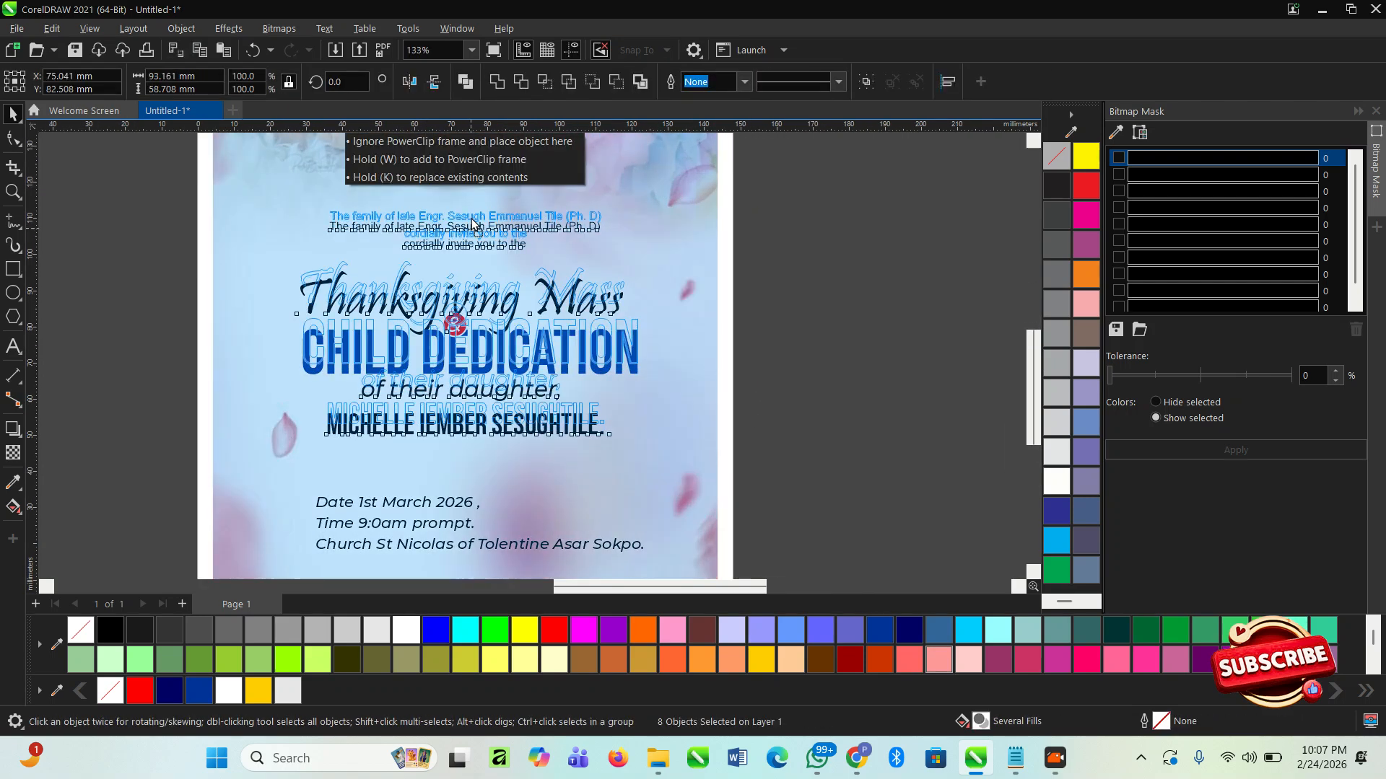
click(739, 402)
- Nudge the event details text up a little, clear of the flyer's lower edge
scroll(504, 290, down, 3)
scroll(448, 460, up, 4)
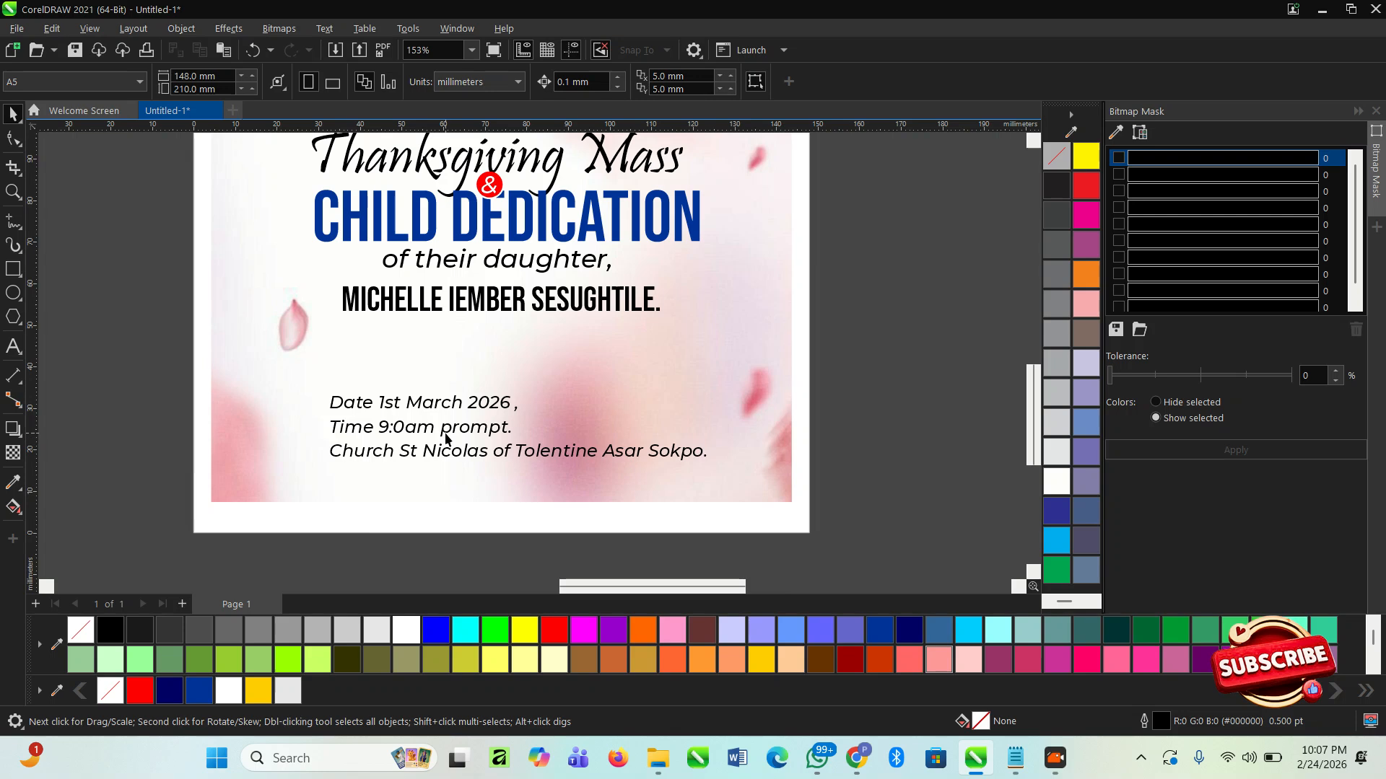
click(459, 427)
mouse_move(459, 427)
mouse_down()
mouse_move(452, 466)
mouse_move(458, 413)
mouse_up()
click(827, 421)
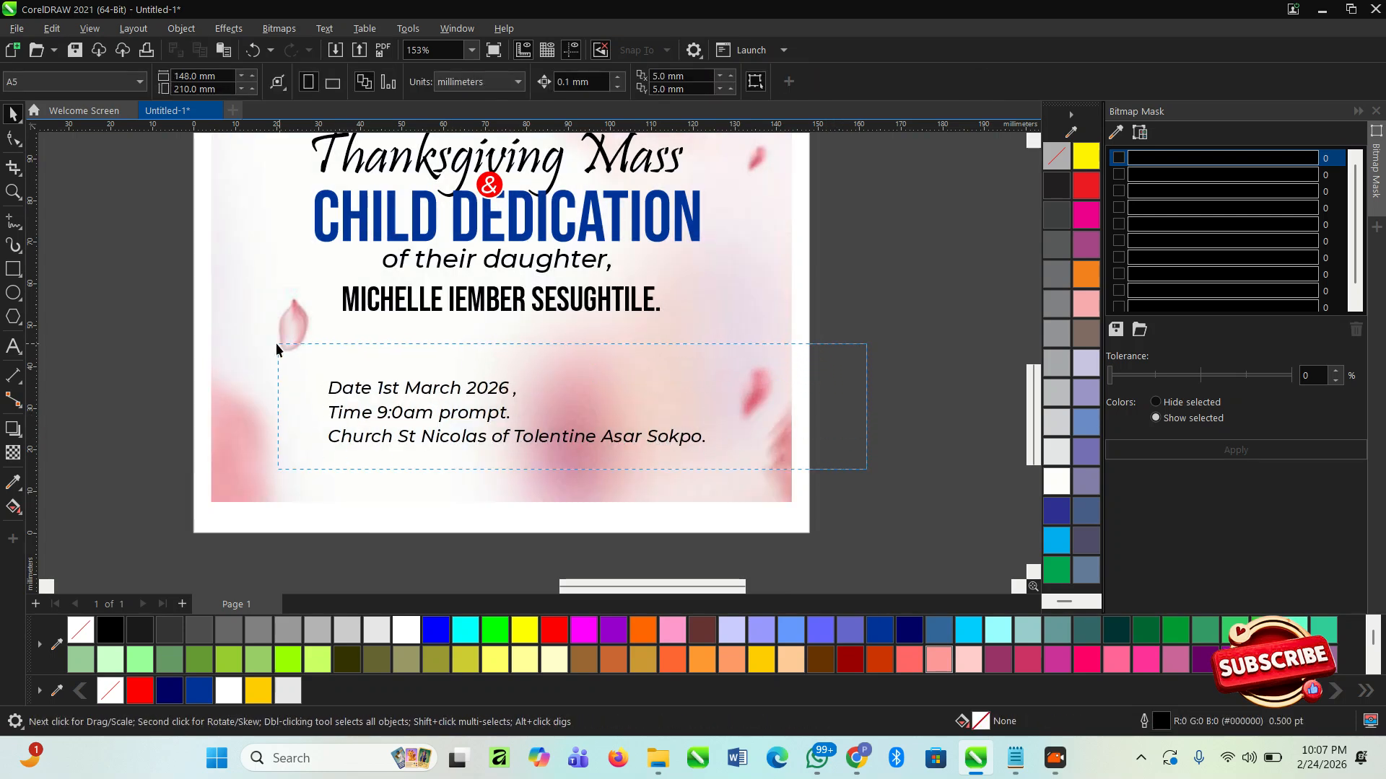
drag(866, 469, 277, 349)
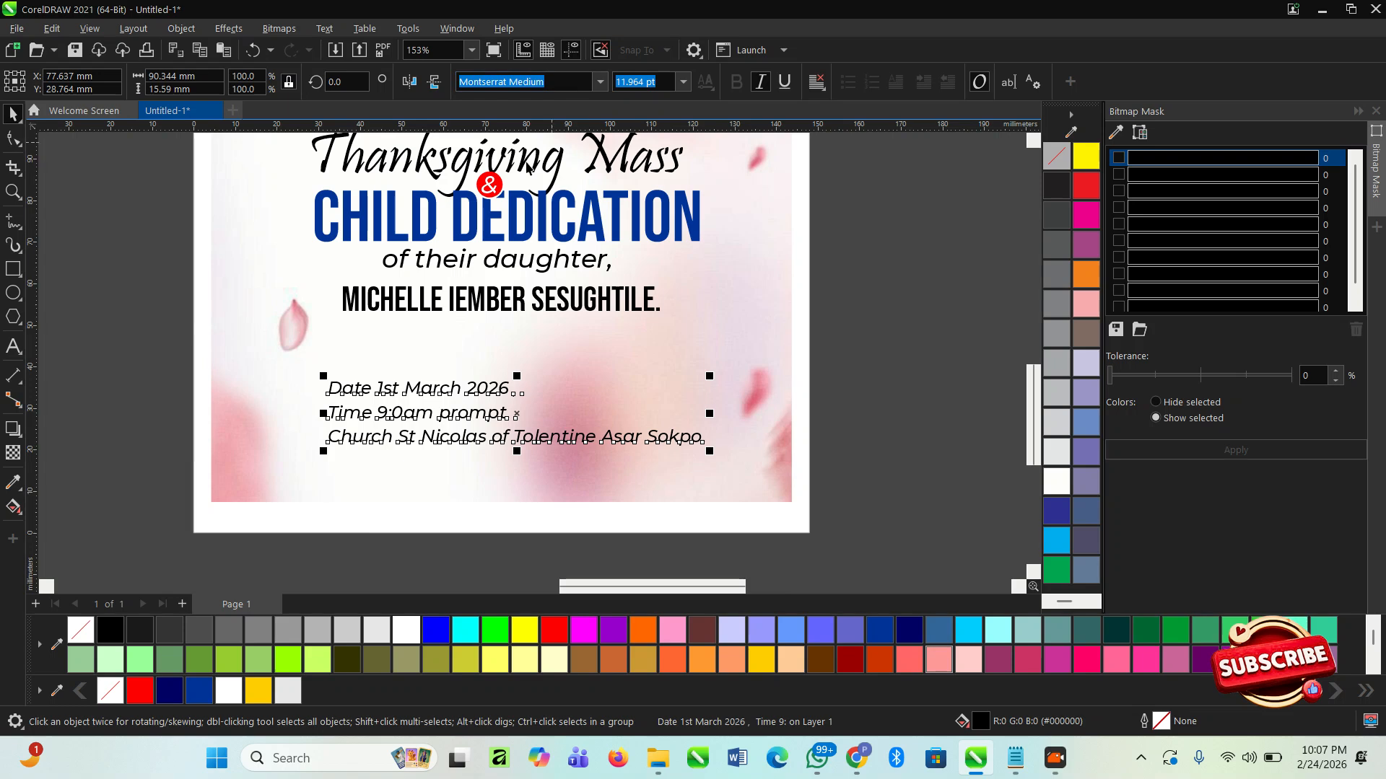
- Draw a rectangle about 121 × 22 mm over the event details and fill it with white
click(13, 271)
mouse_move(208, 370)
mouse_down()
mouse_move(803, 462)
mouse_move(780, 421)
mouse_move(747, 428)
mouse_up()
key(space)
click(407, 630)
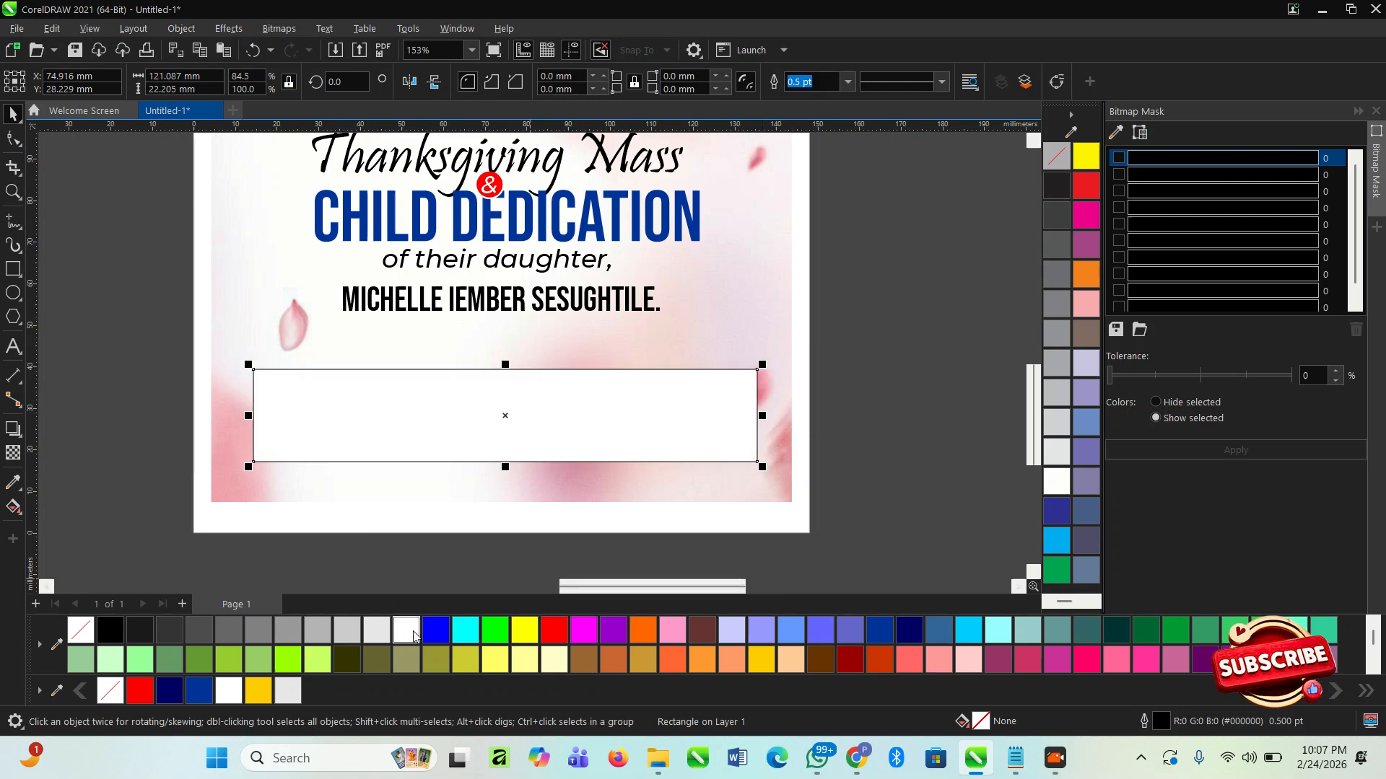
- Centre the white rectangle horizontally on the flyer background and set its outline to None
key(Escape)
click(690, 430)
shift+click(681, 488)
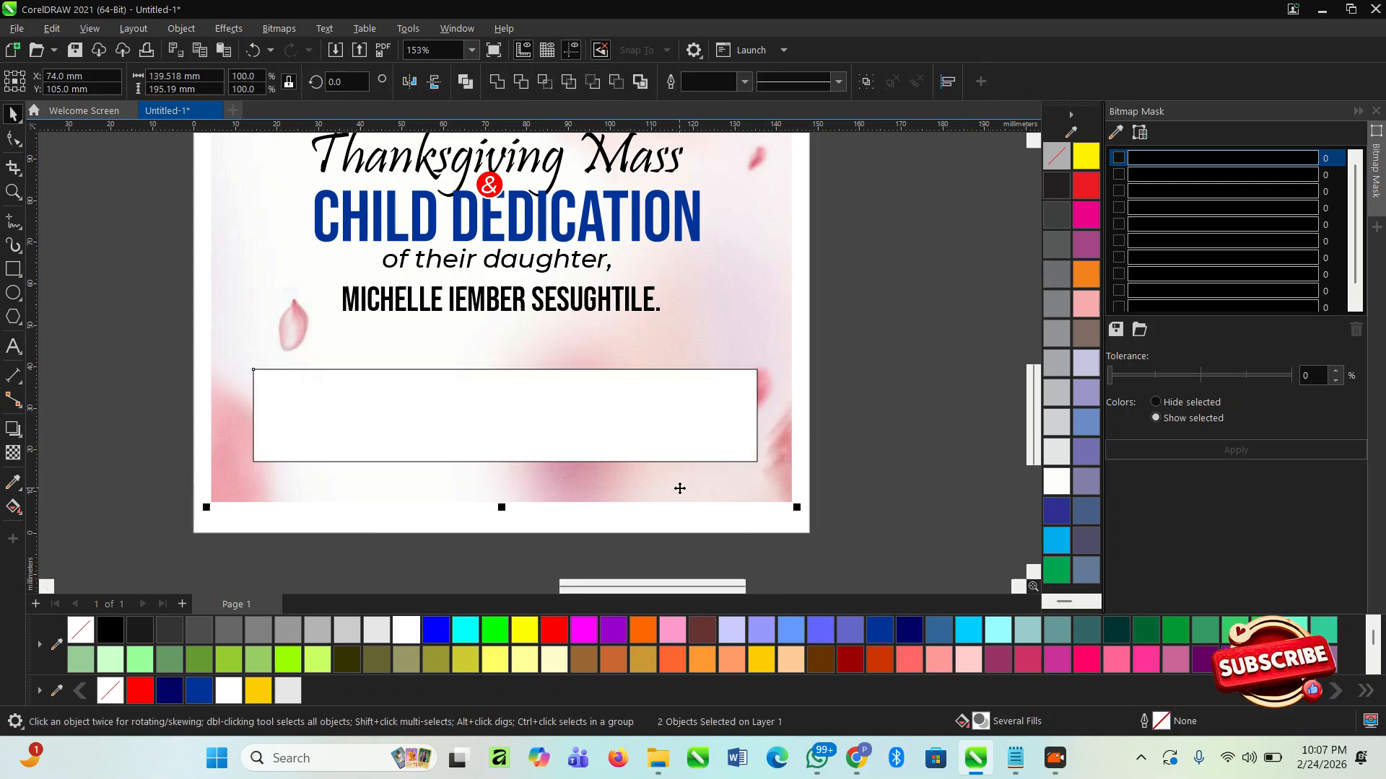
key(c)
key(Escape)
click(712, 397)
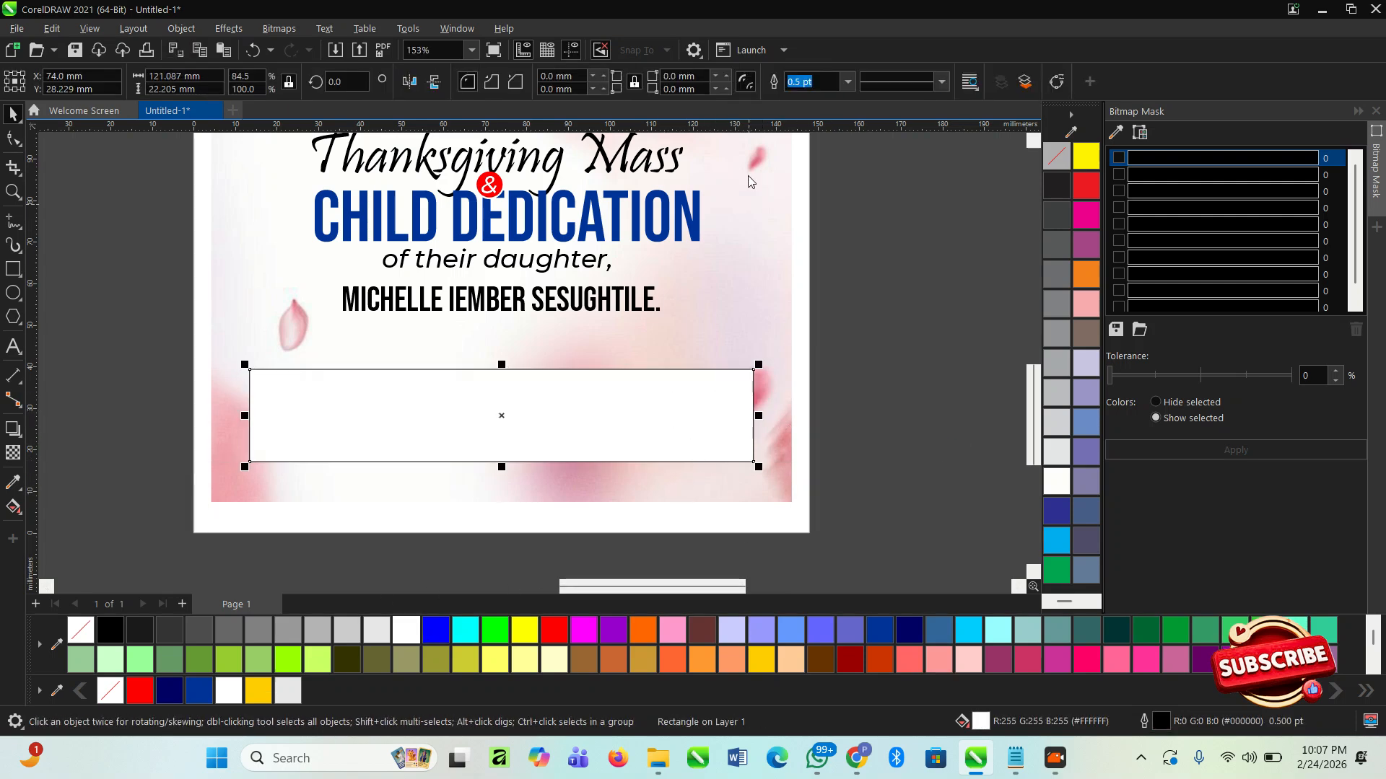
click(847, 81)
click(823, 106)
click(842, 383)
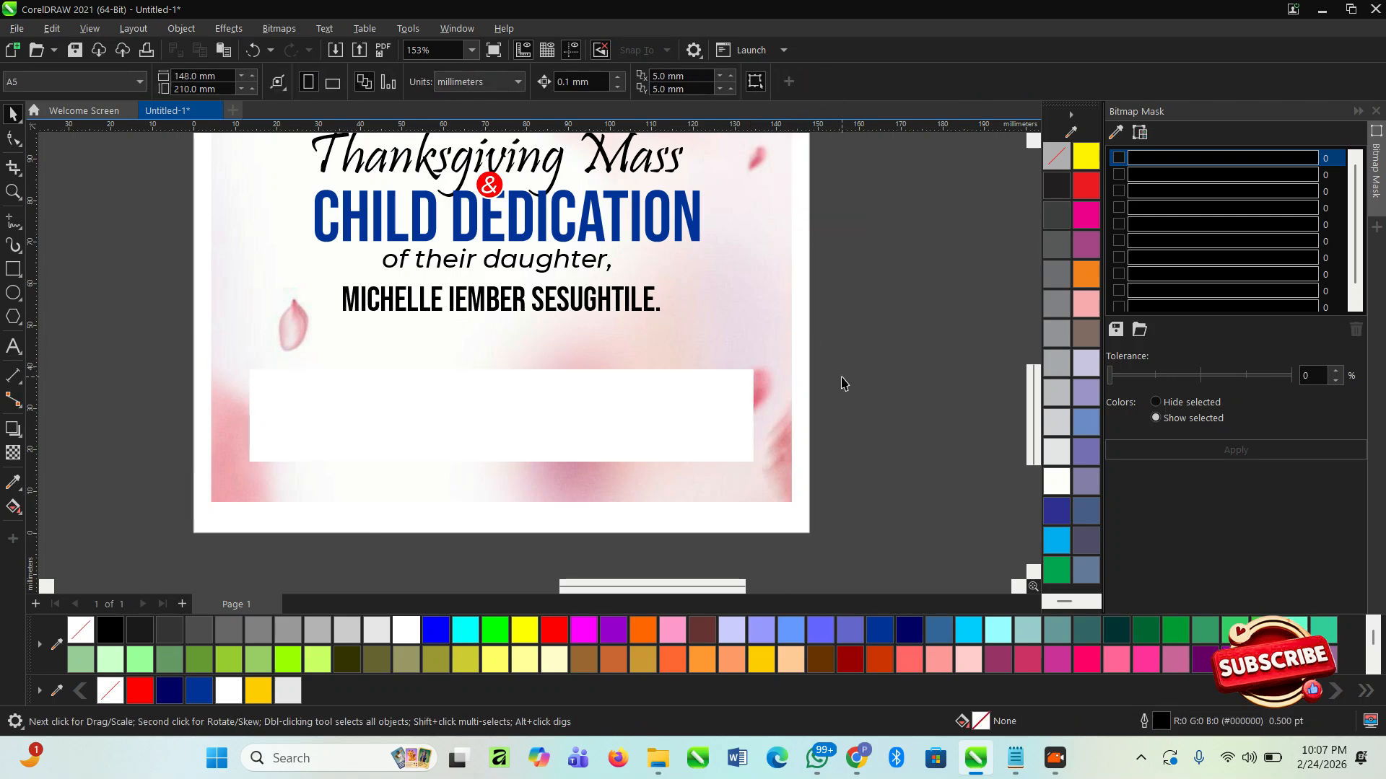
- Add a soft drop shadow around the white rectangle
click(704, 417)
click(13, 431)
drag(501, 462, 501, 375)
key(space)
- Bring the event details text in front of the white rectangle
click(833, 461)
drag(939, 478, 467, 370)
drag(269, 359, 269, 363)
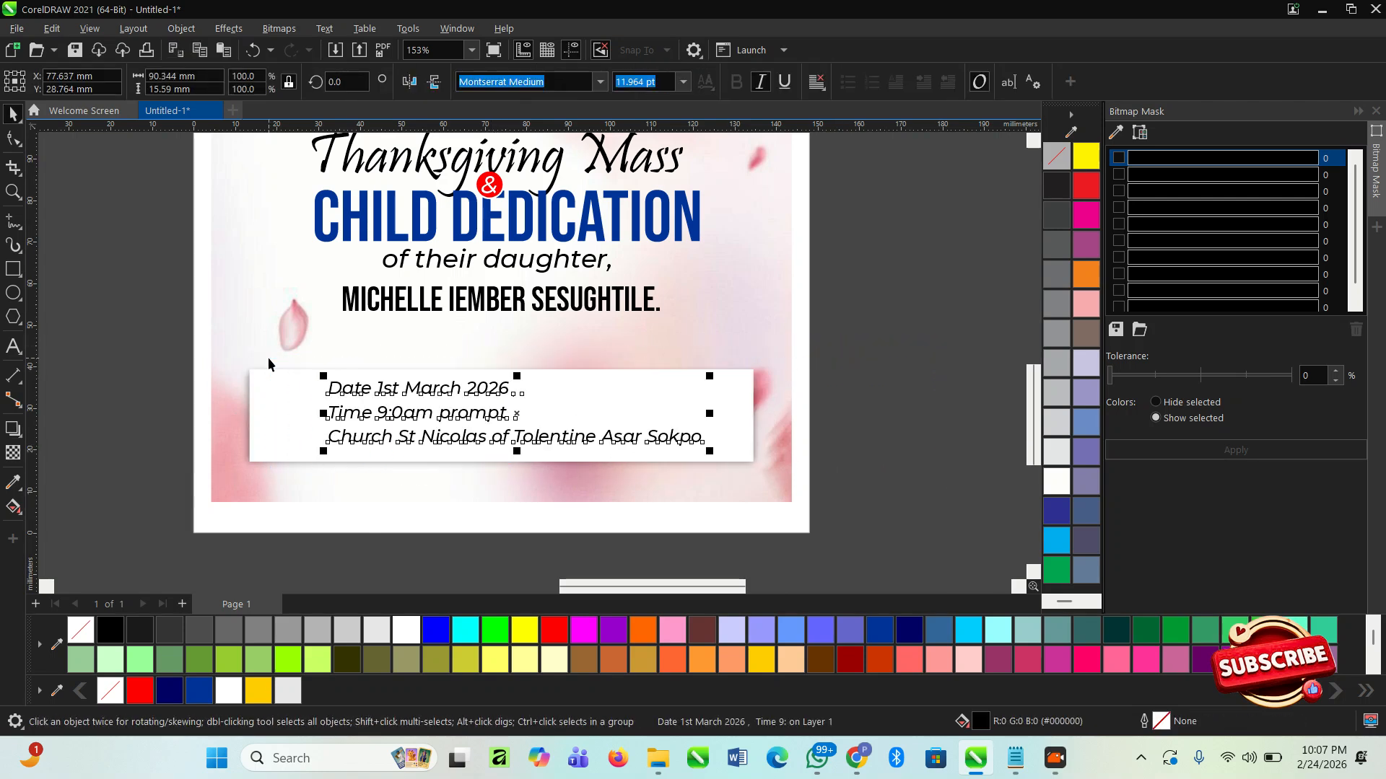
click(843, 422)
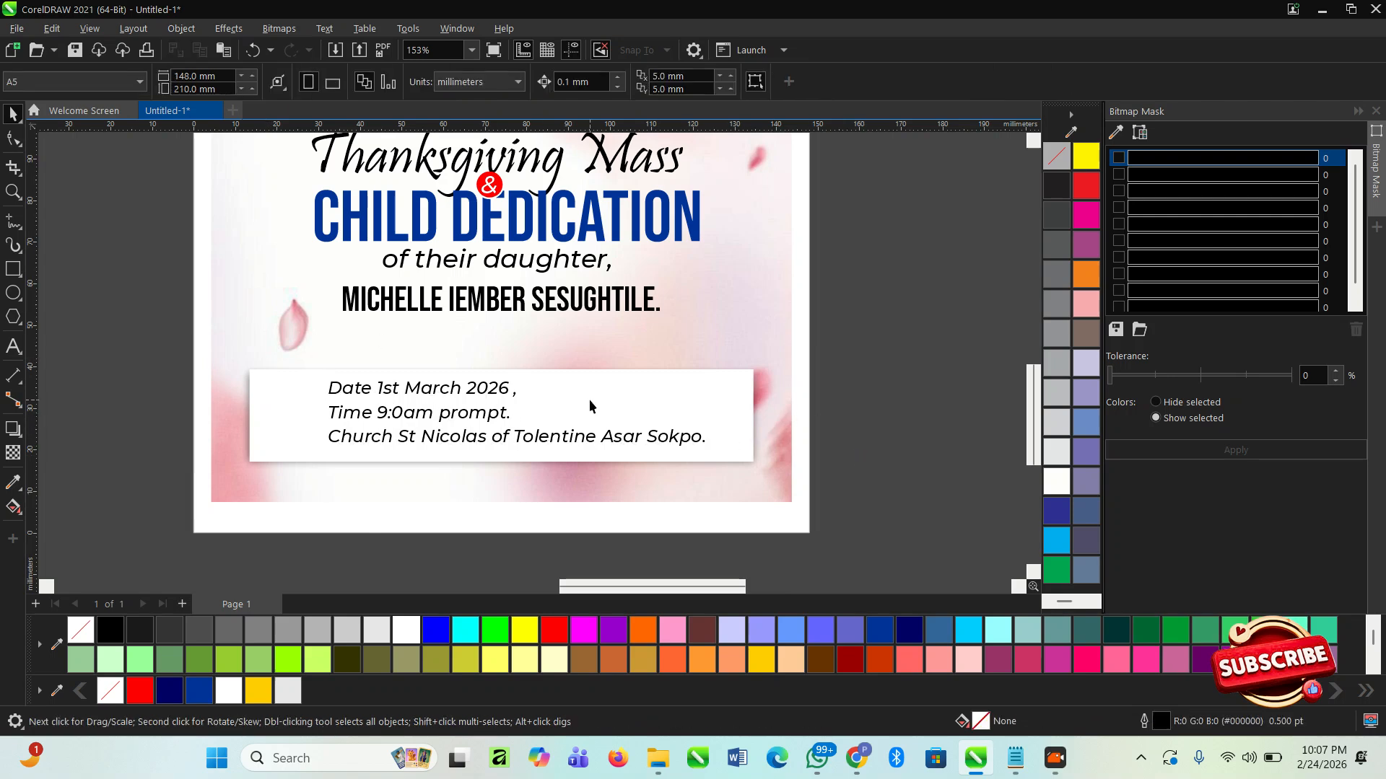
- Centre the event details text horizontally on the flyer background
click(476, 395)
shift+click(722, 345)
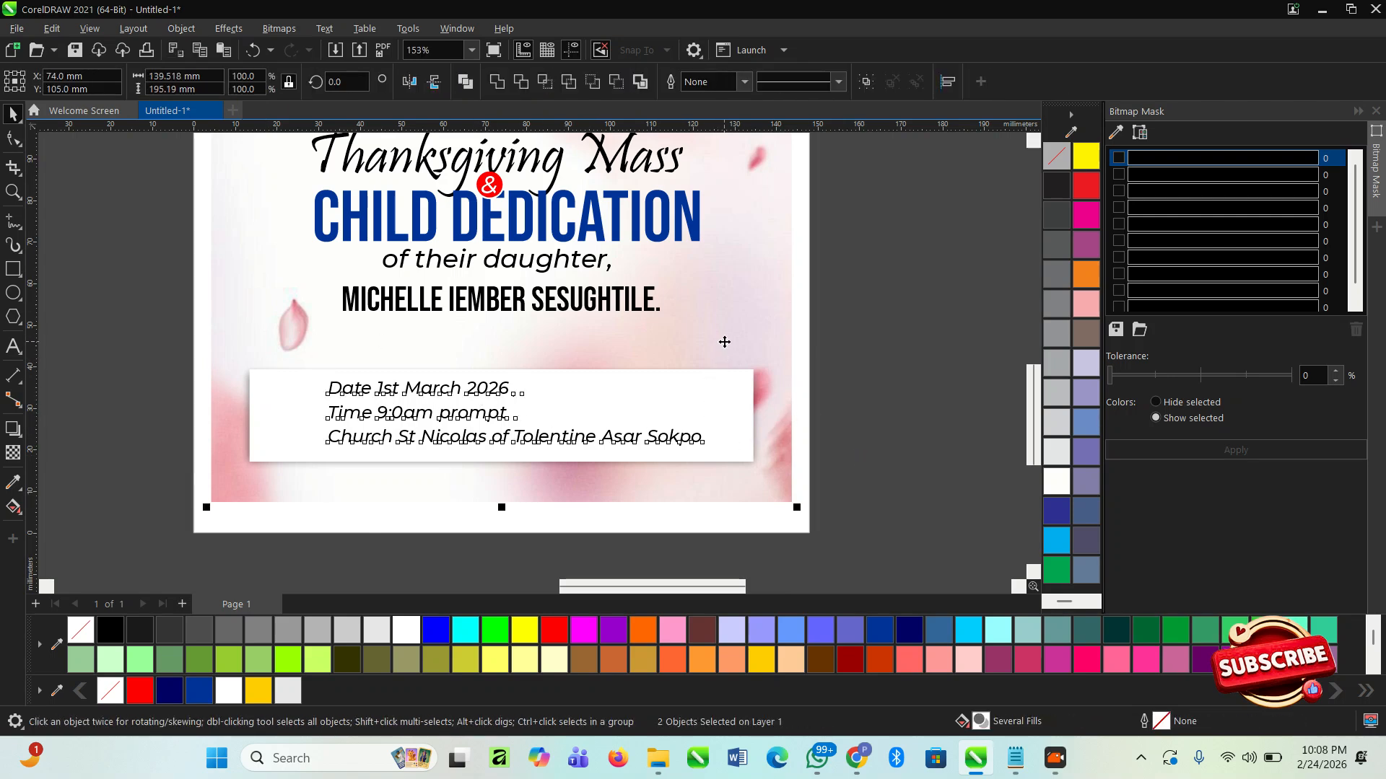
click(829, 436)
click(733, 430)
scroll(796, 409, down, 3)
click(868, 431)
scroll(735, 404, up, 2)
scroll(168, 470, down, 3)
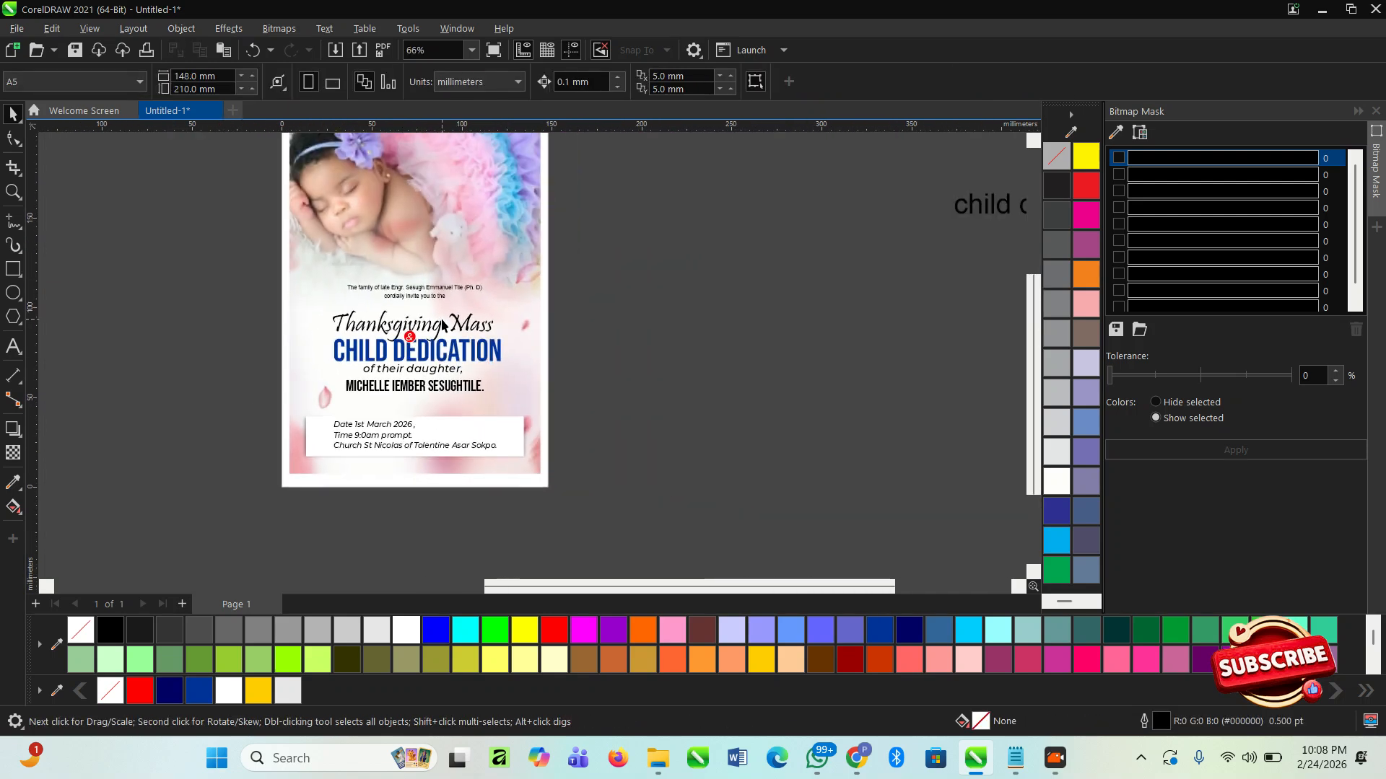
- Set the line naming the inviting family in Montserrat Medium Italic
scroll(444, 326, up, 4)
click(427, 261)
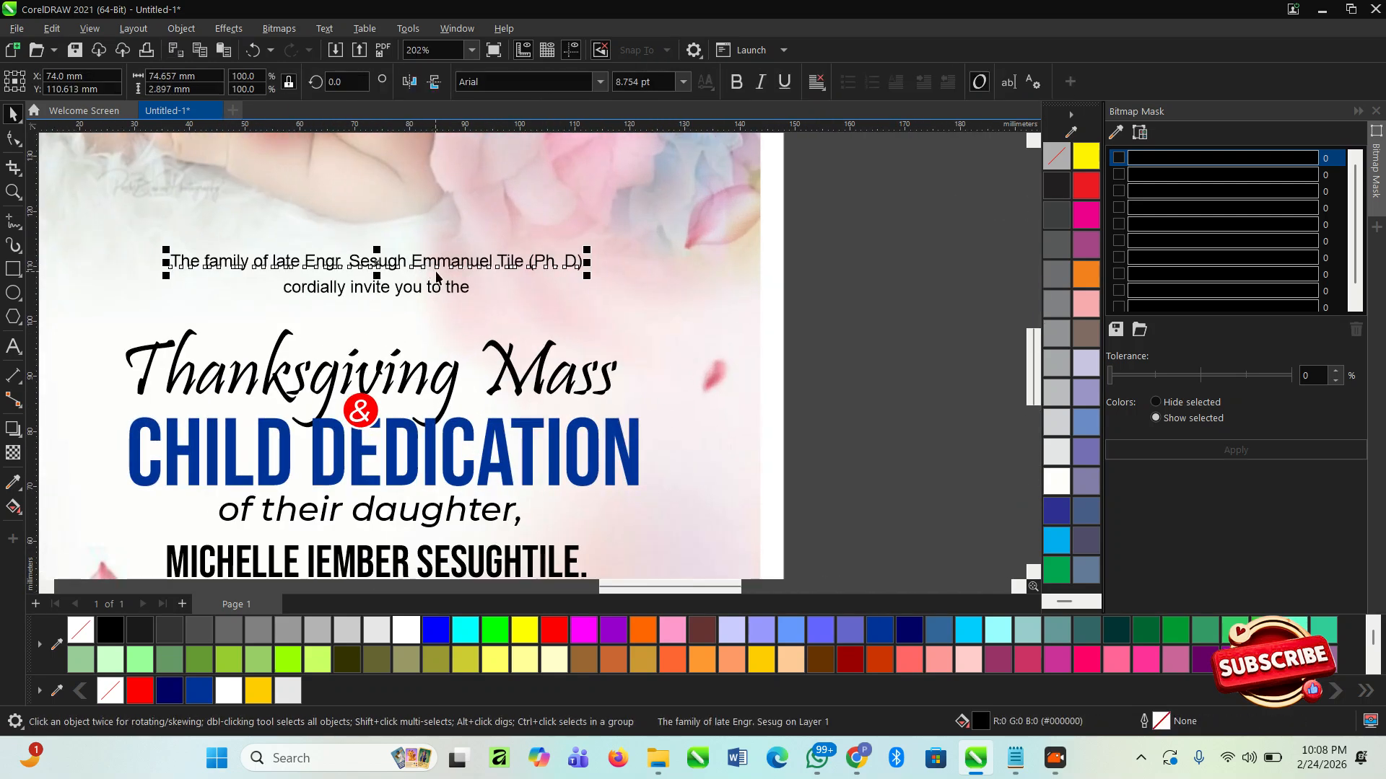
click(600, 81)
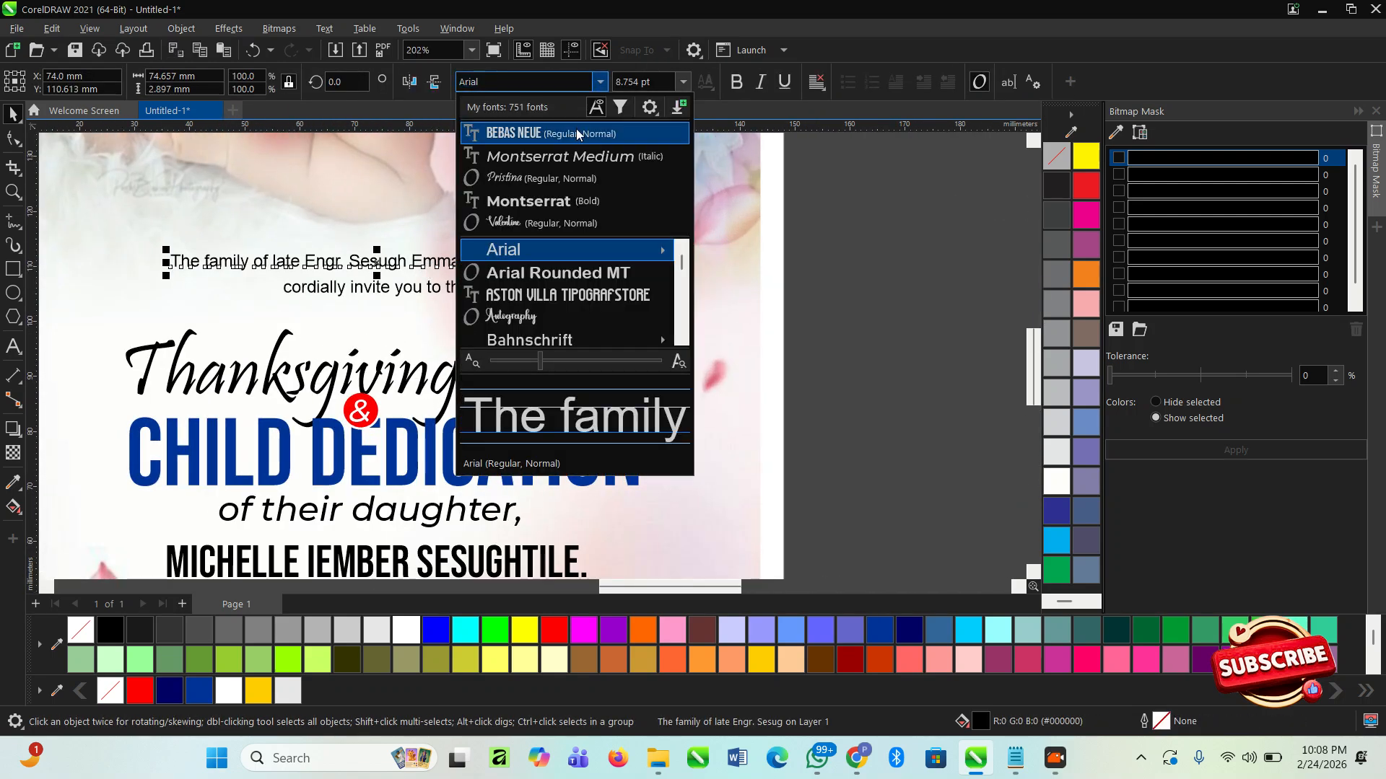
click(551, 157)
- Set the "cordially invite you to the" line in Pristina and enlarge it to about 14.3 pt
click(436, 292)
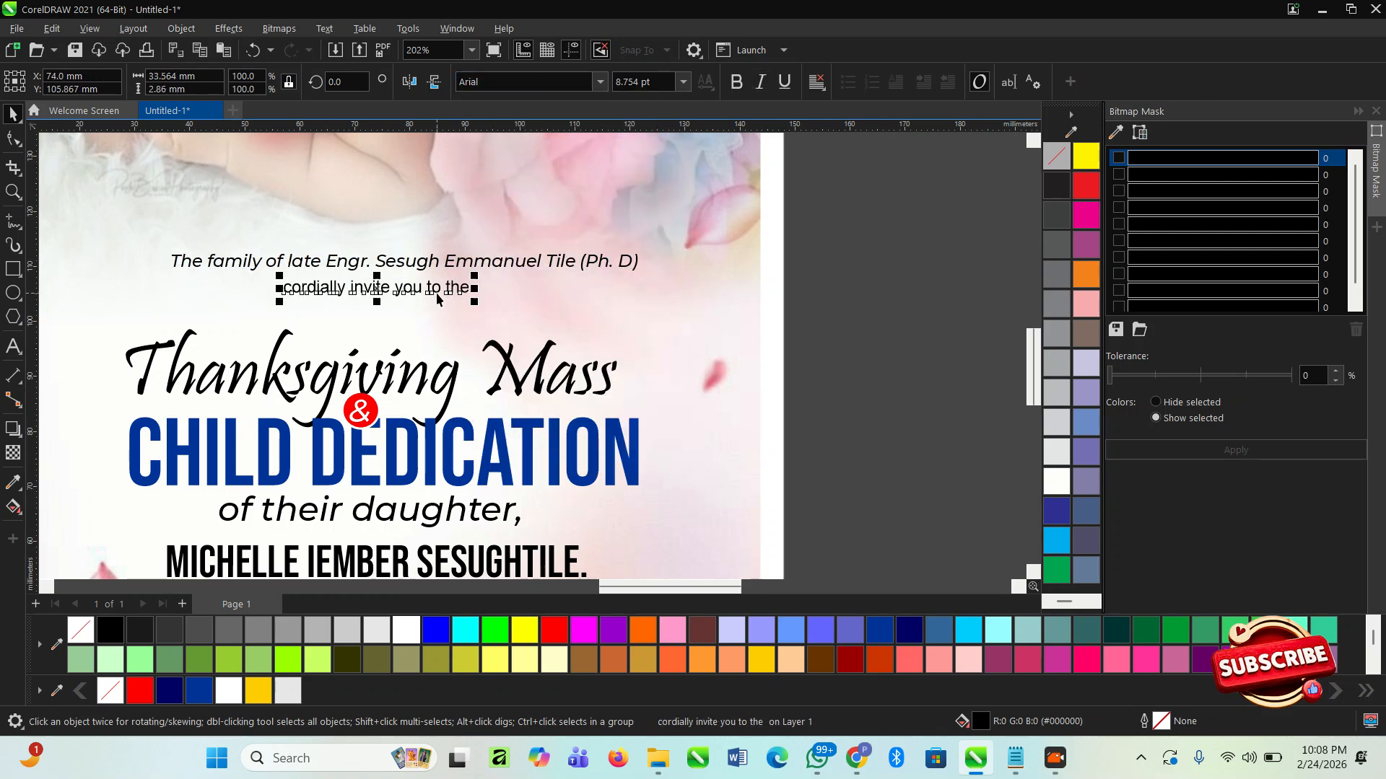
click(601, 82)
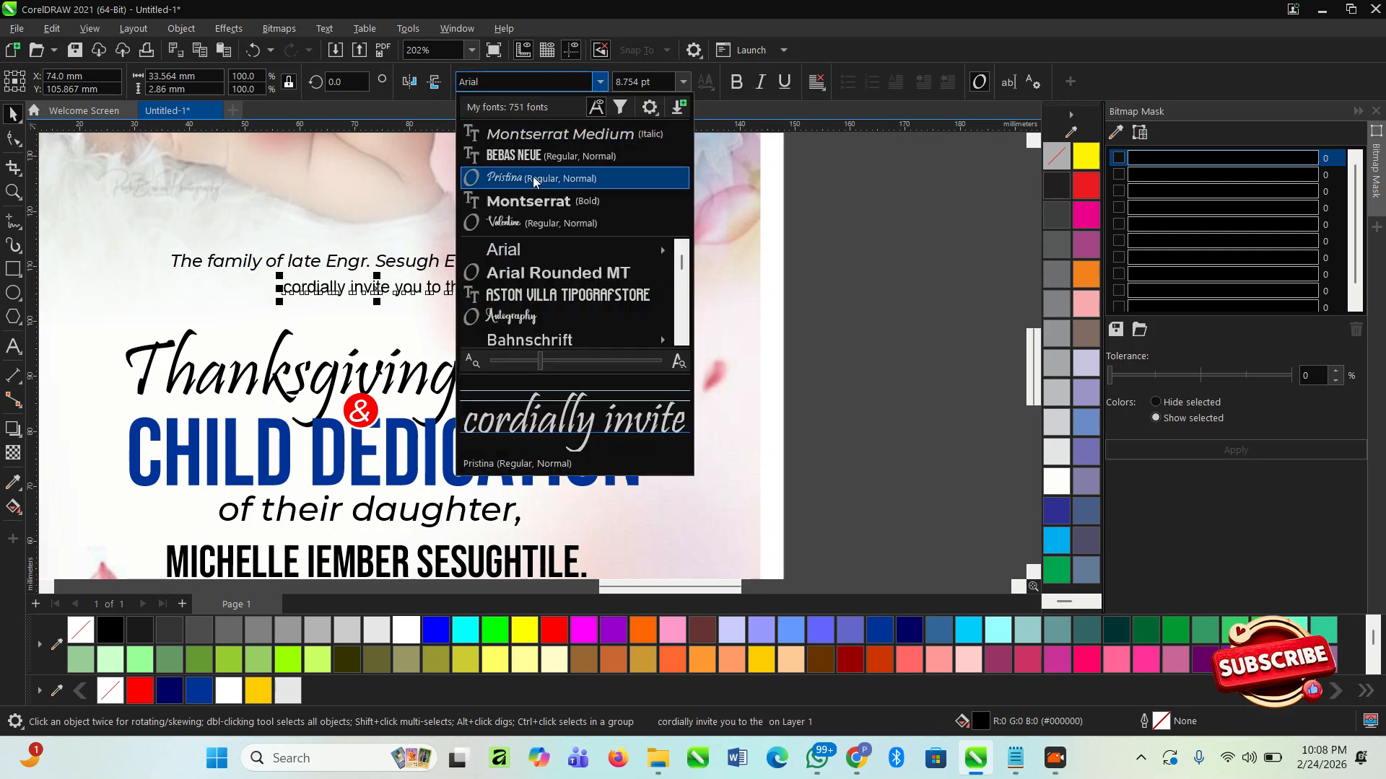
click(534, 176)
drag(422, 312, 514, 334)
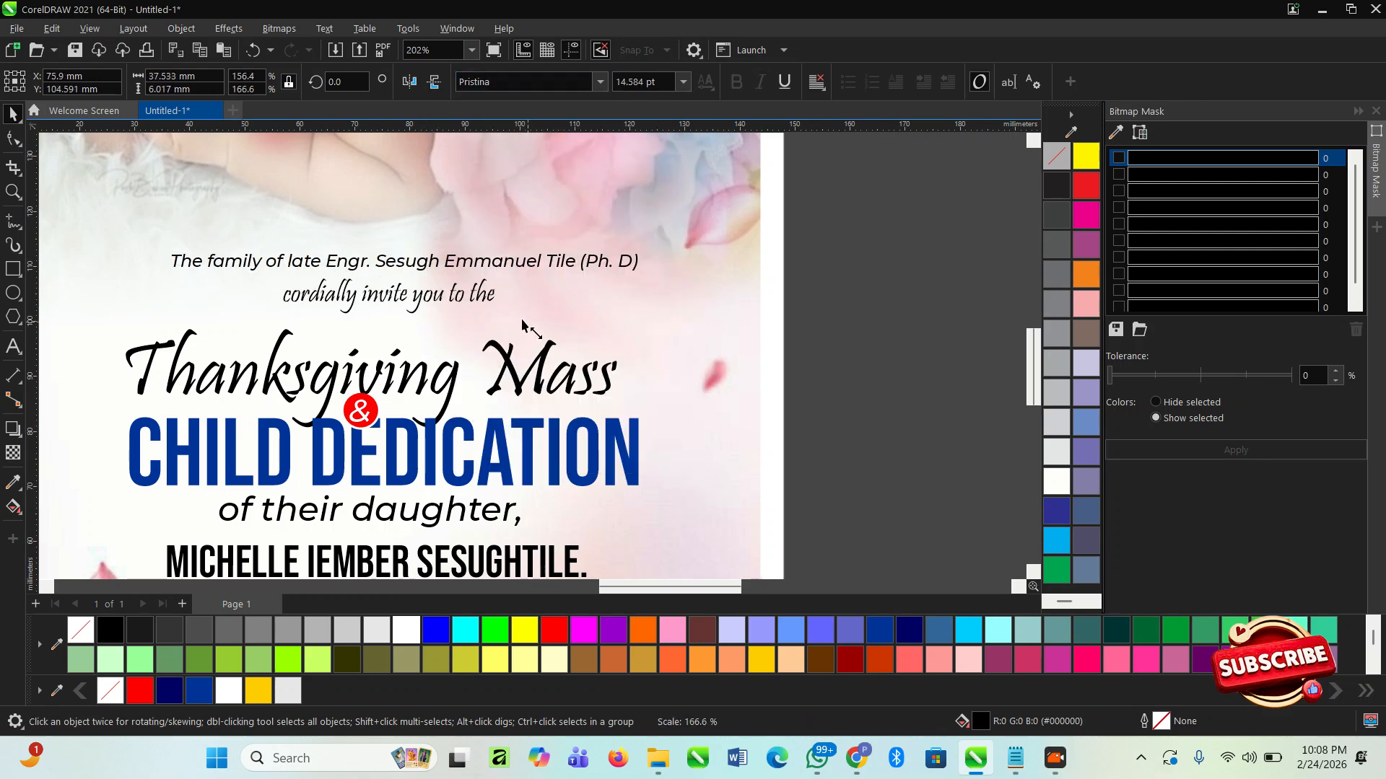
- Capitalise the first letter of the invitation line so it reads "Cordially invite you to the"
scroll(305, 294, up, 1)
double_click(296, 297)
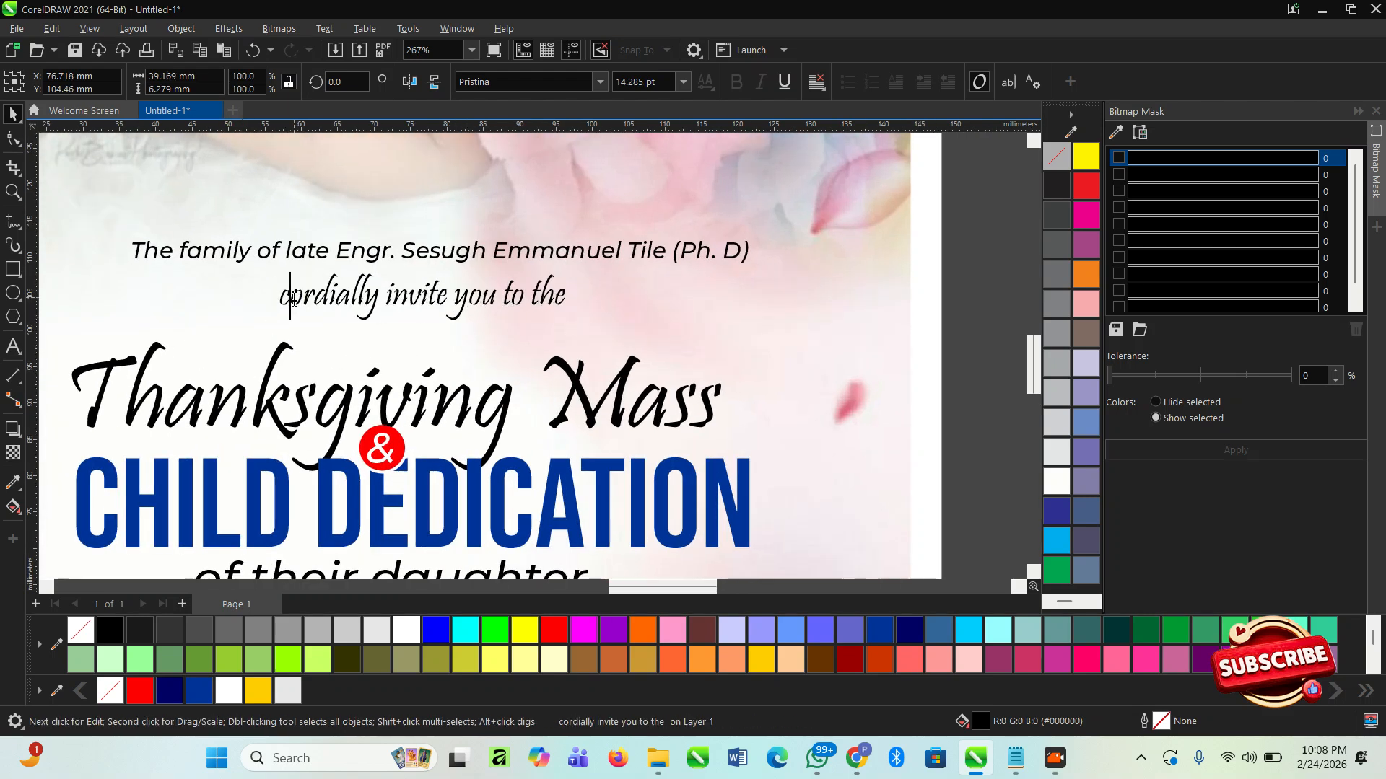
key(BackSpace)
text(C)
key(Escape)
- Centre the family line and the "Cordially invite you to the" line horizontally on the flyer background
scroll(418, 252, down, 2)
scroll(207, 260, down, 2)
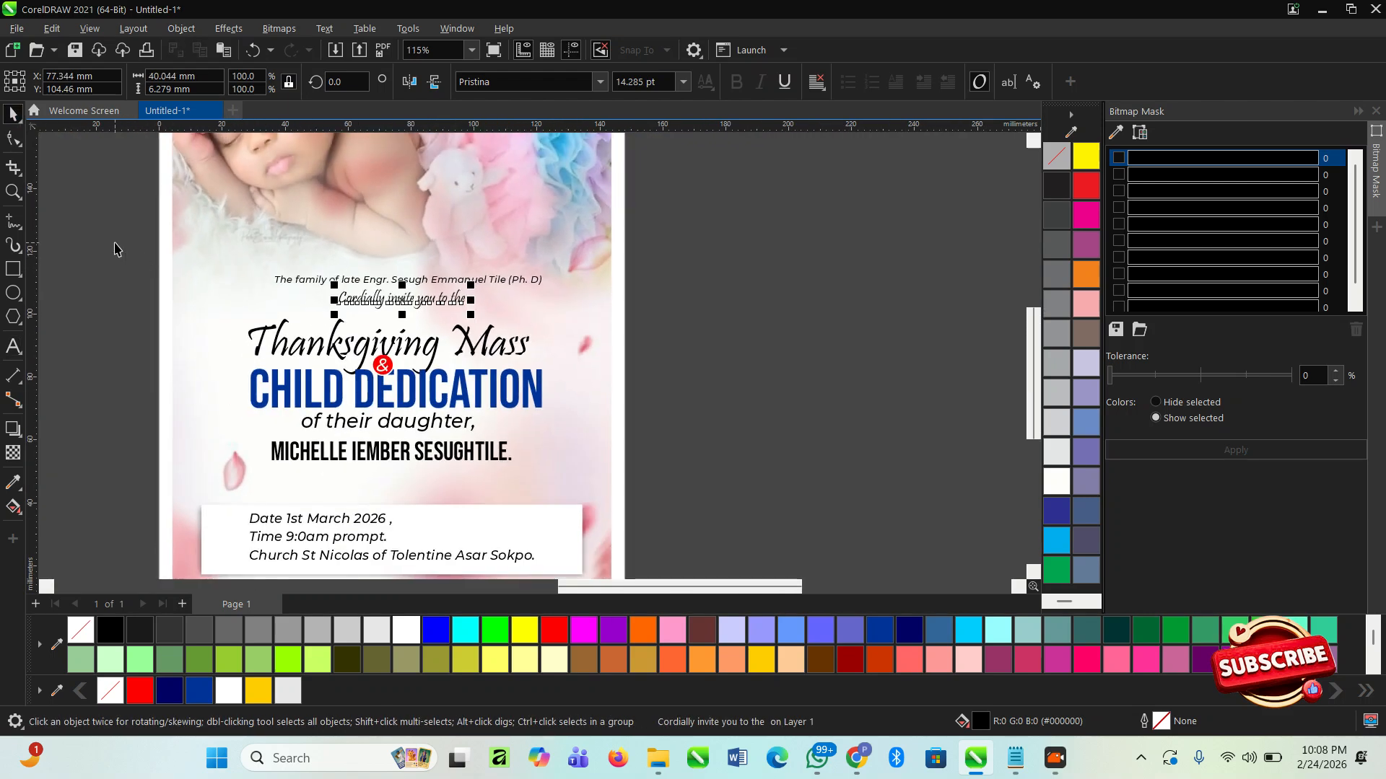
drag(121, 237, 414, 312)
drag(622, 312, 623, 312)
shift+click(599, 335)
key(c)
click(684, 345)
scroll(383, 290, up, 2)
click(388, 280)
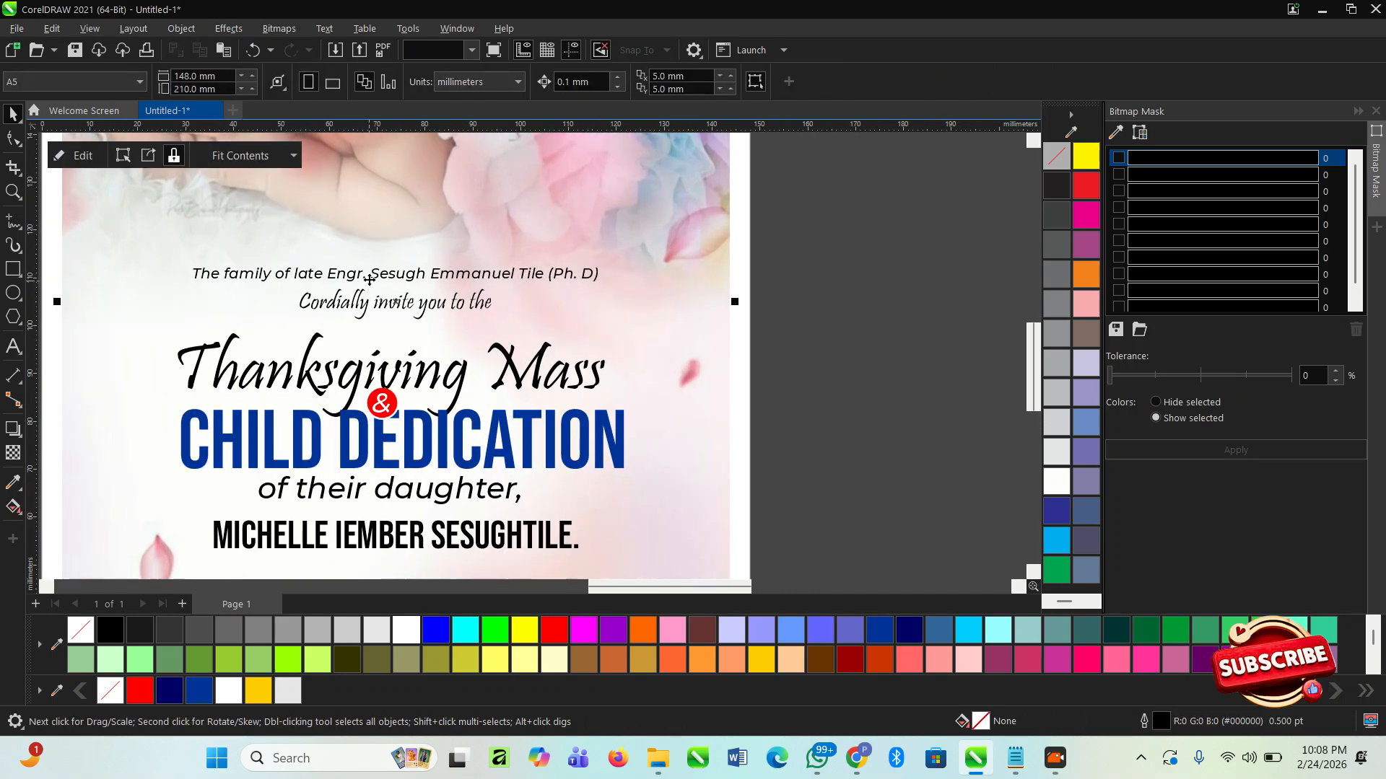
click(390, 310)
scroll(390, 310, up, 1)
click(818, 334)
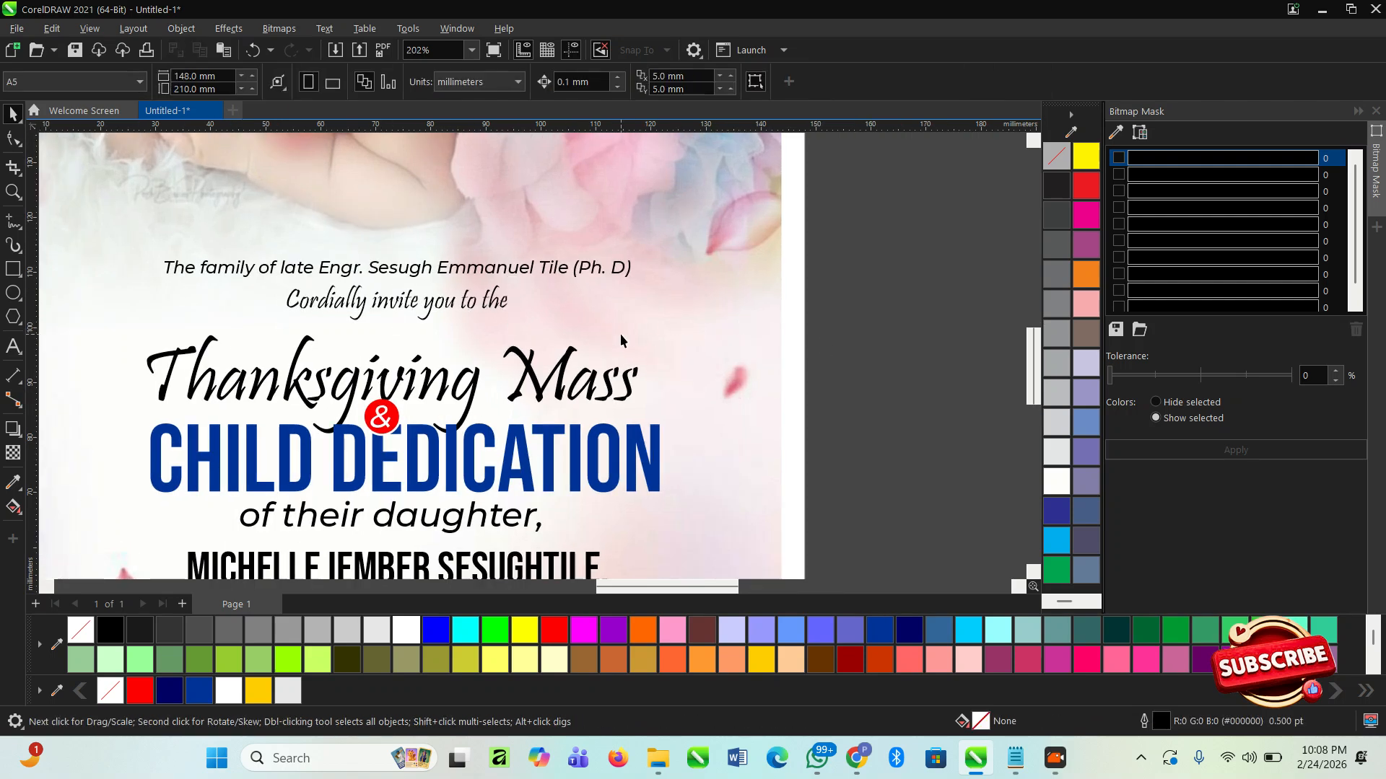
- Move the heading, "of their daughter," and the daughter's name down slightly to widen the gap below the invitation lines
scroll(464, 366, down, 4)
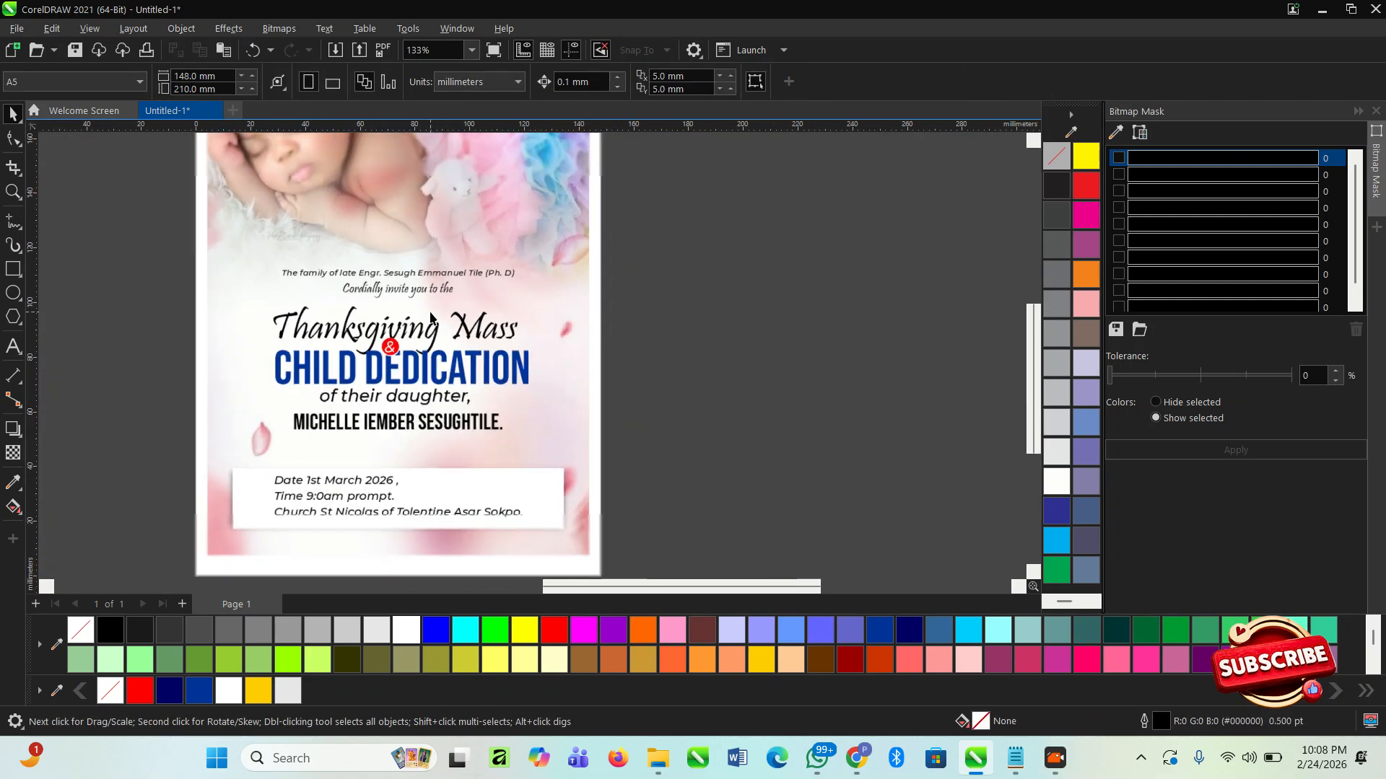
drag(704, 431, 230, 297)
scroll(454, 388, up, 2)
drag(394, 318, 395, 327)
scroll(408, 346, down, 1)
scroll(408, 346, down, 2)
click(596, 417)
- Review the whole flyer's layout, from the baby photo down to the text spacing and event details box
key(z)
drag(207, 224, 728, 550)
key(space)
scroll(728, 550, down, 2)
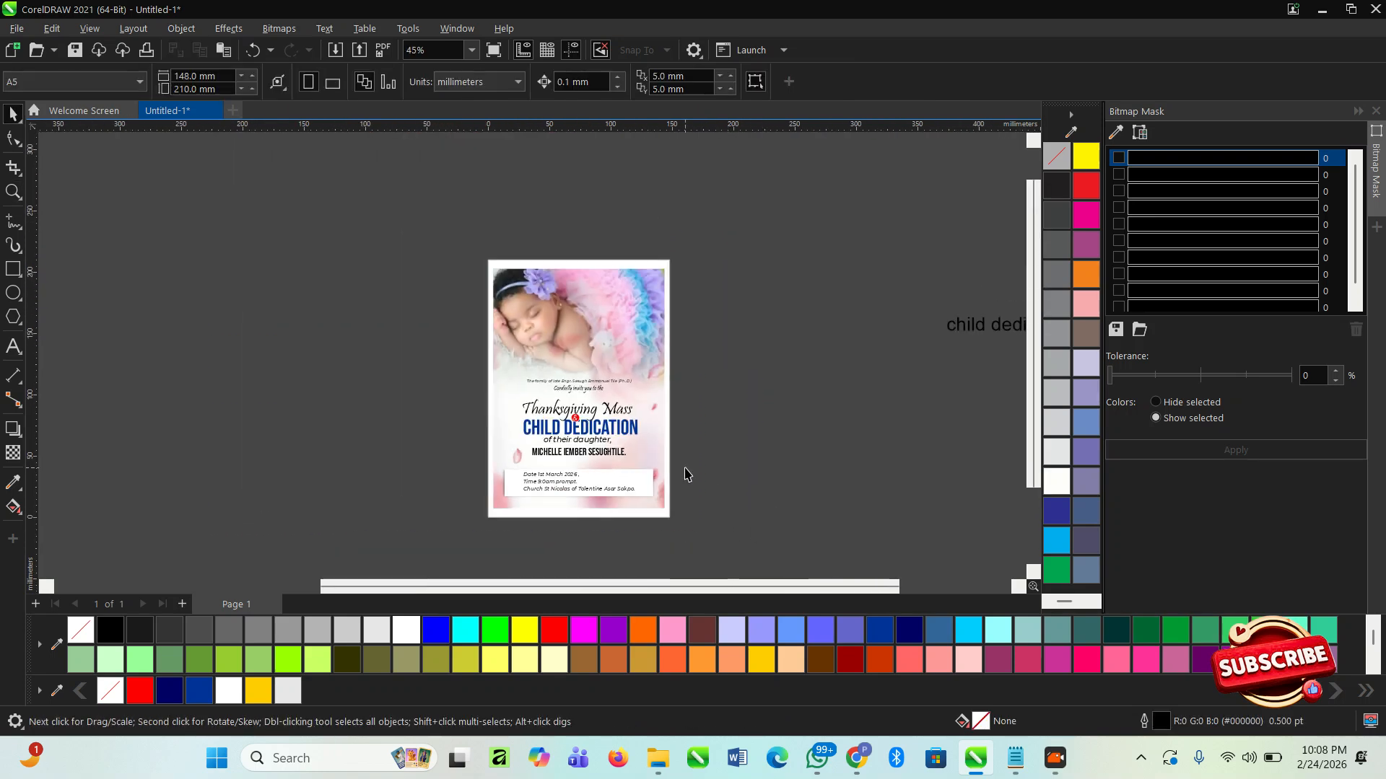
scroll(647, 455, up, 1)
scroll(565, 308, up, 1)
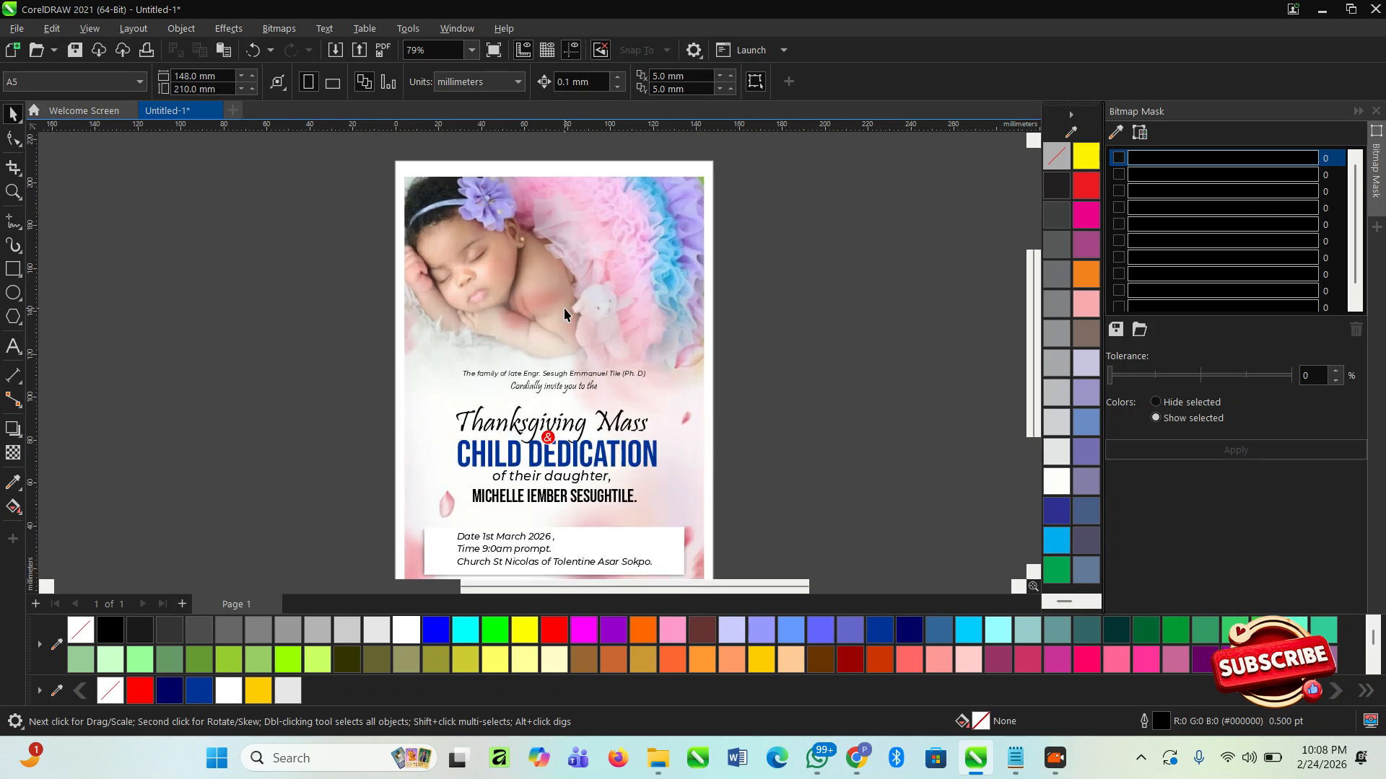
scroll(448, 311, down, 2)
click(491, 459)
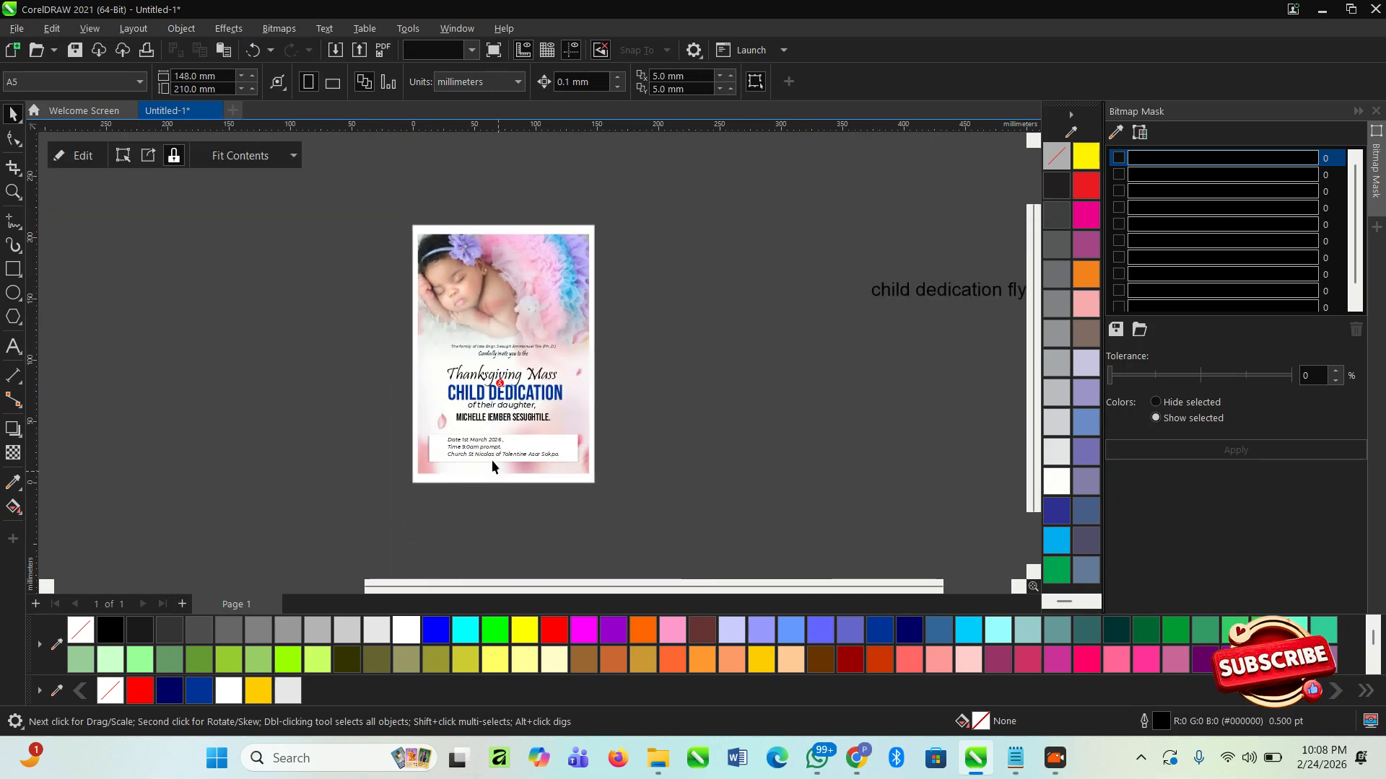
scroll(489, 445, up, 4)
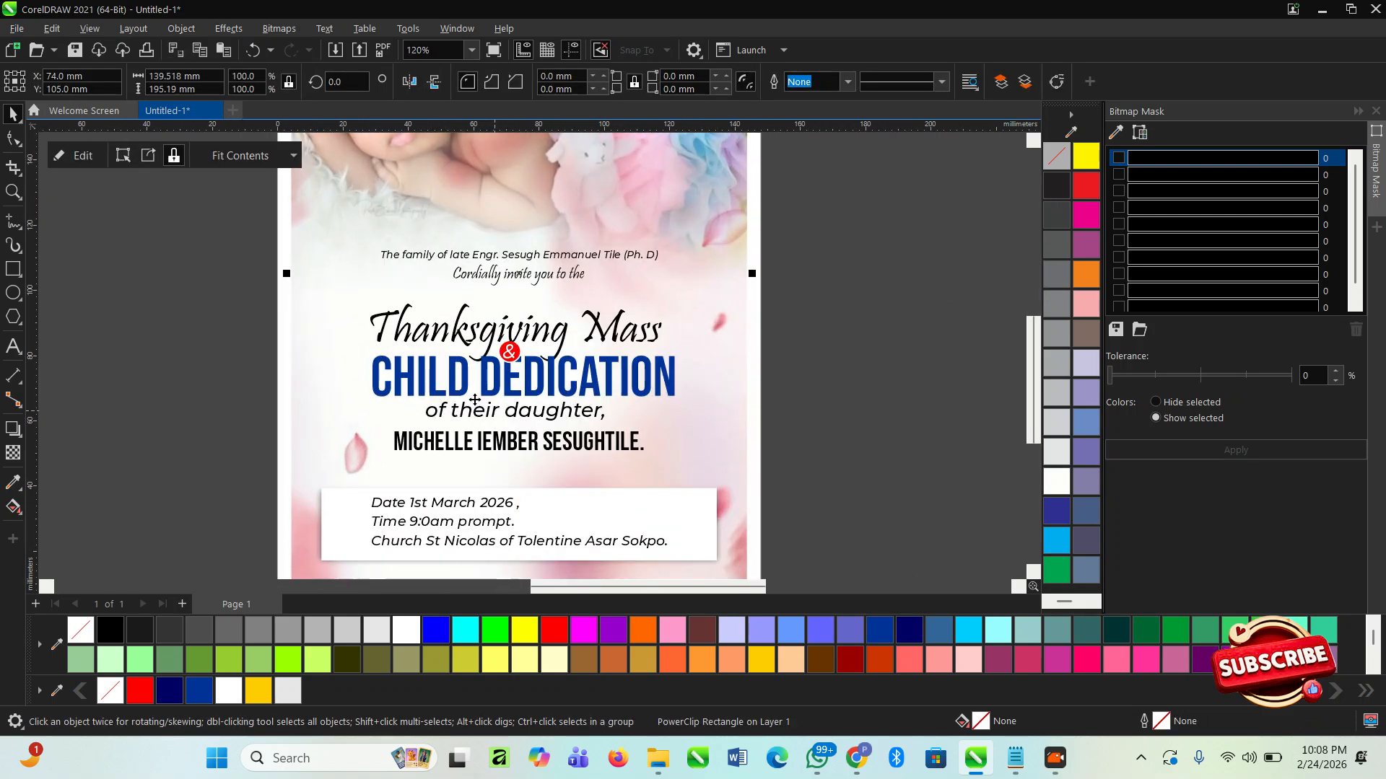
scroll(428, 346, down, 4)
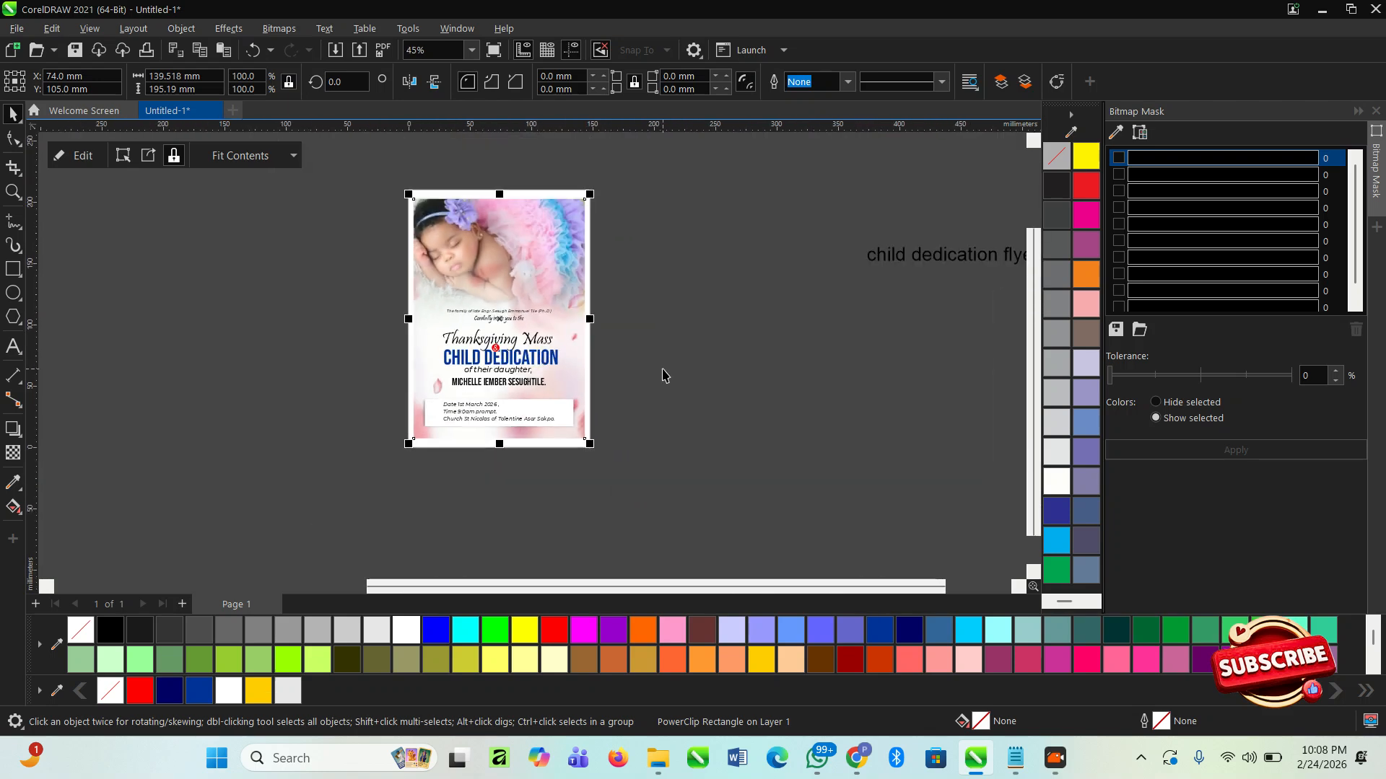
click(658, 375)
- Edit the background PowerClip's contents, shrink the baby photo to about 104 × 102 mm and move it down slightly
key(F2)
drag(371, 161, 696, 486)
double_click(542, 247)
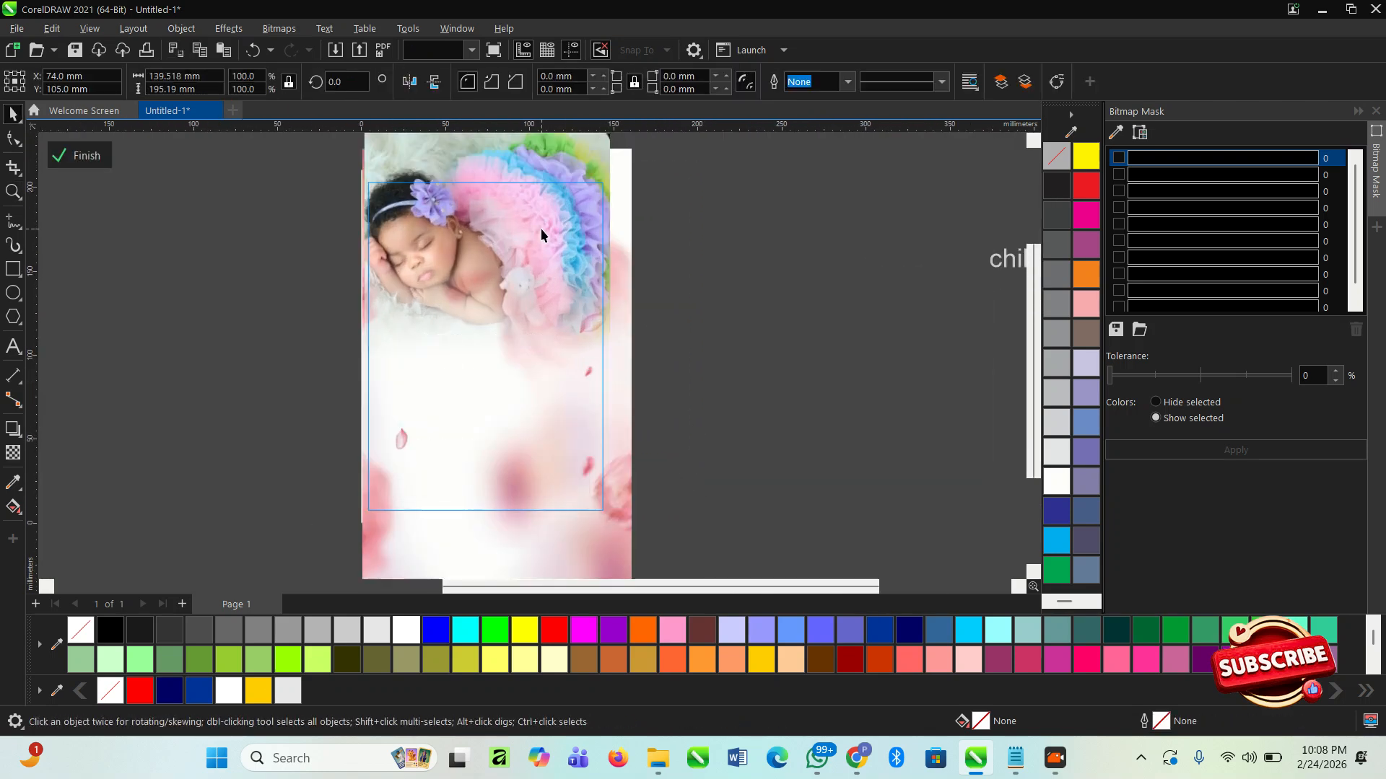
drag(617, 386, 546, 307)
drag(435, 208, 437, 238)
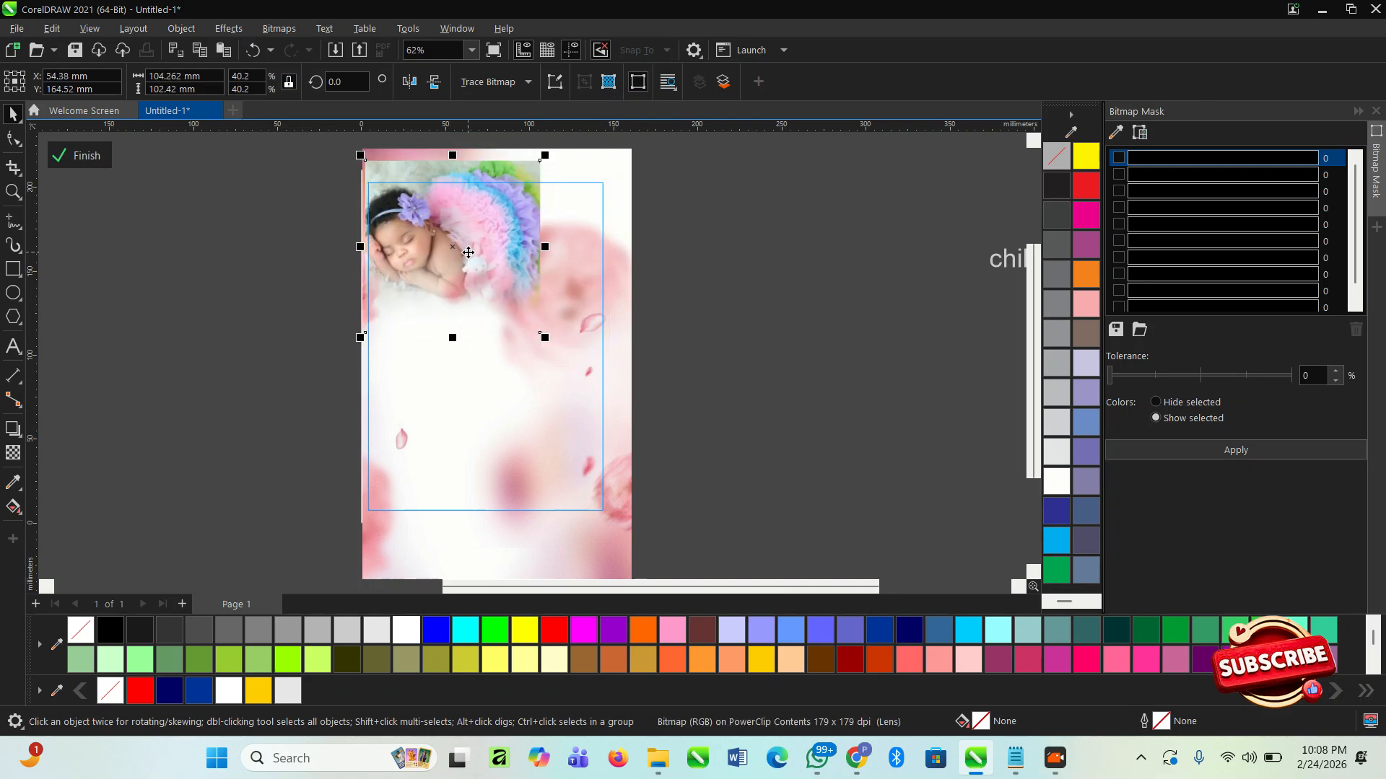
- Convert the baby photo to a 300 dpi RGB Color (24-bit) bitmap with anti-aliasing and a transparent background
click(278, 29)
click(436, 223)
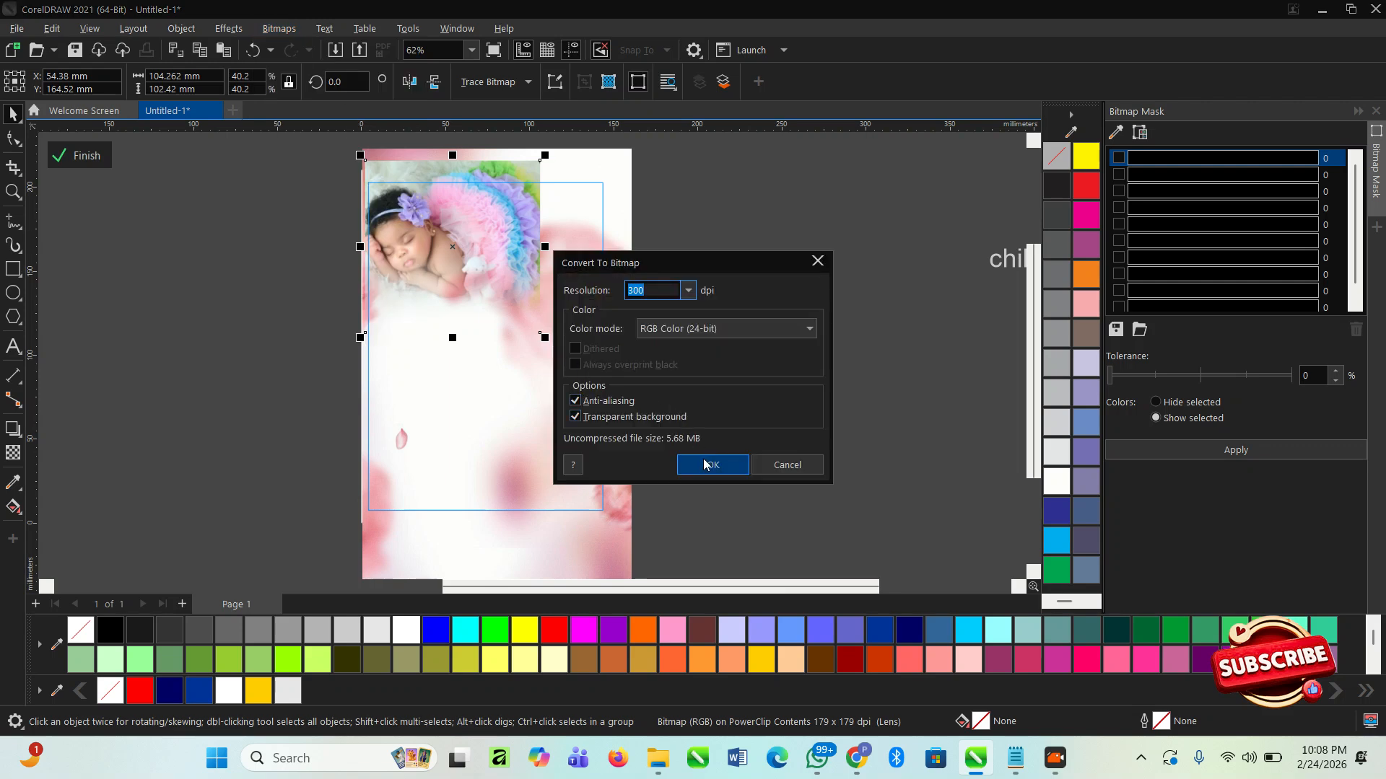
click(705, 464)
click(162, 326)
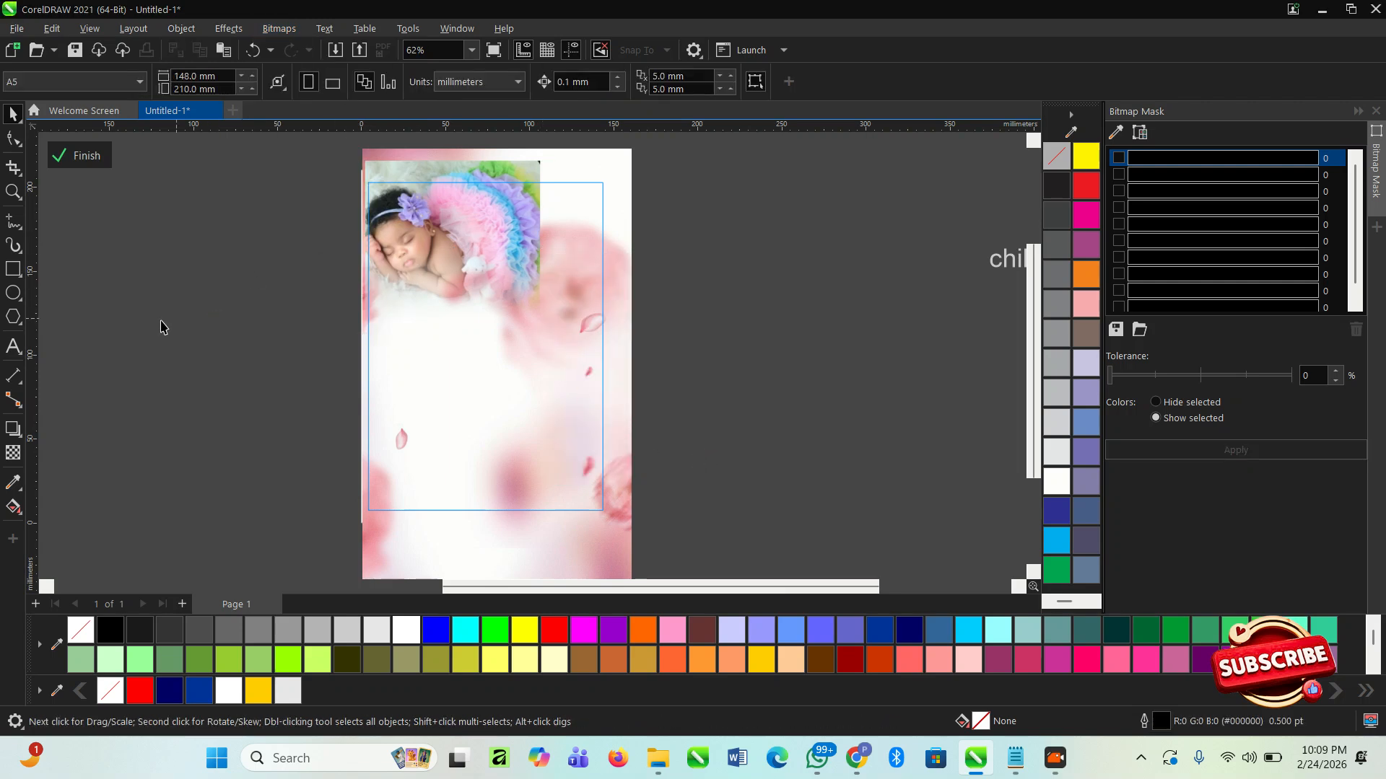
- Fade out the right side of the baby photo with a gradient transparency and finish editing the background PowerClip
click(13, 453)
click(522, 219)
drag(440, 212, 412, 209)
key(space)
click(243, 208)
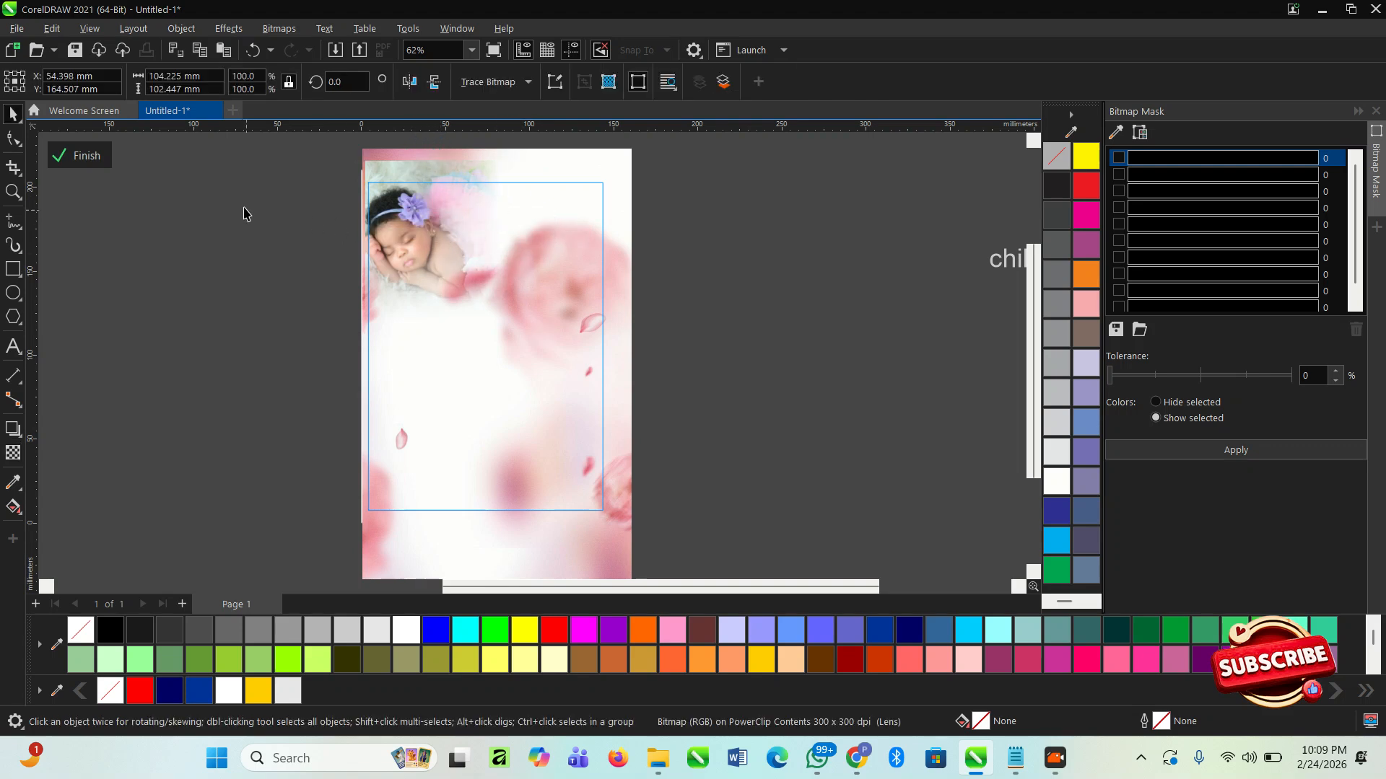
click(83, 161)
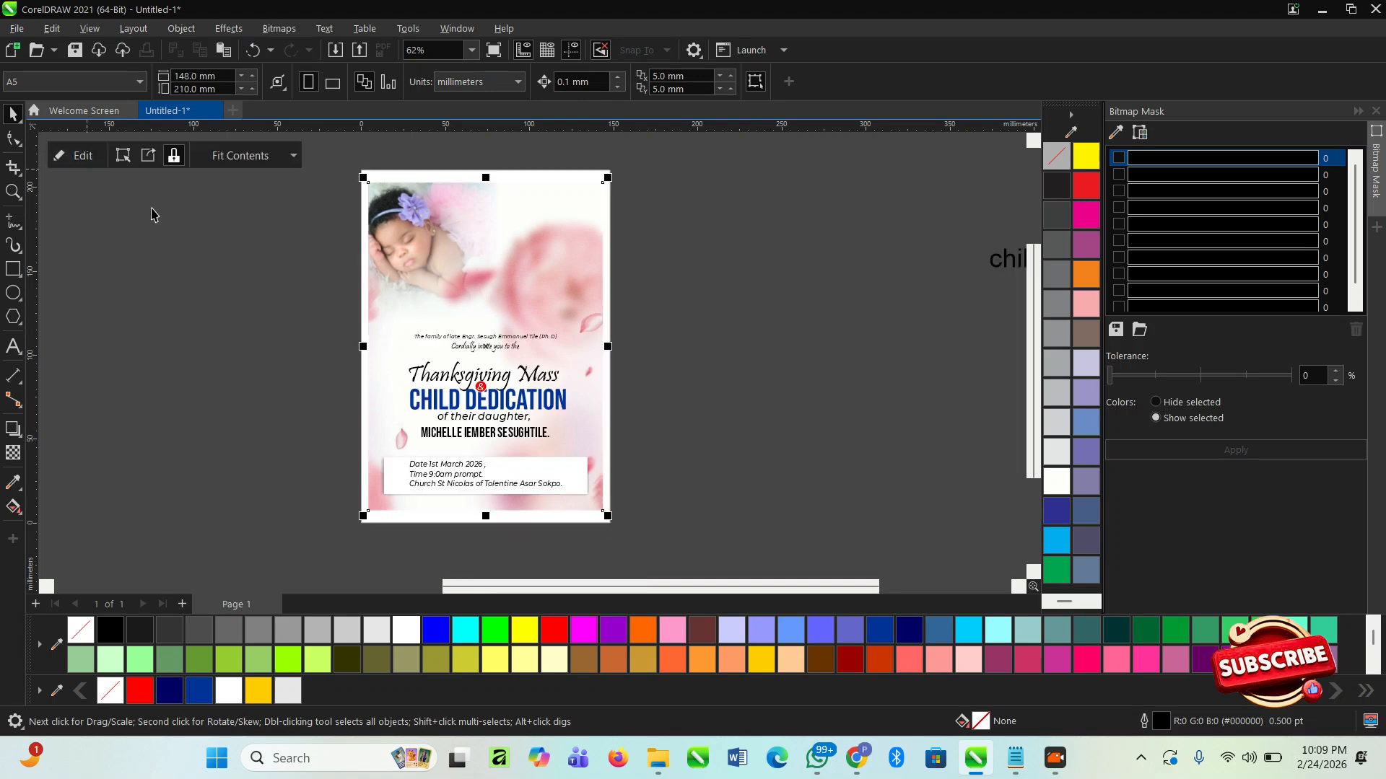
- Move the two invitation lines above the heading up about 16 mm, just beneath the baby photo
click(193, 238)
scroll(433, 325, up, 2)
scroll(380, 299, down, 1)
click(283, 278)
drag(292, 287, 652, 359)
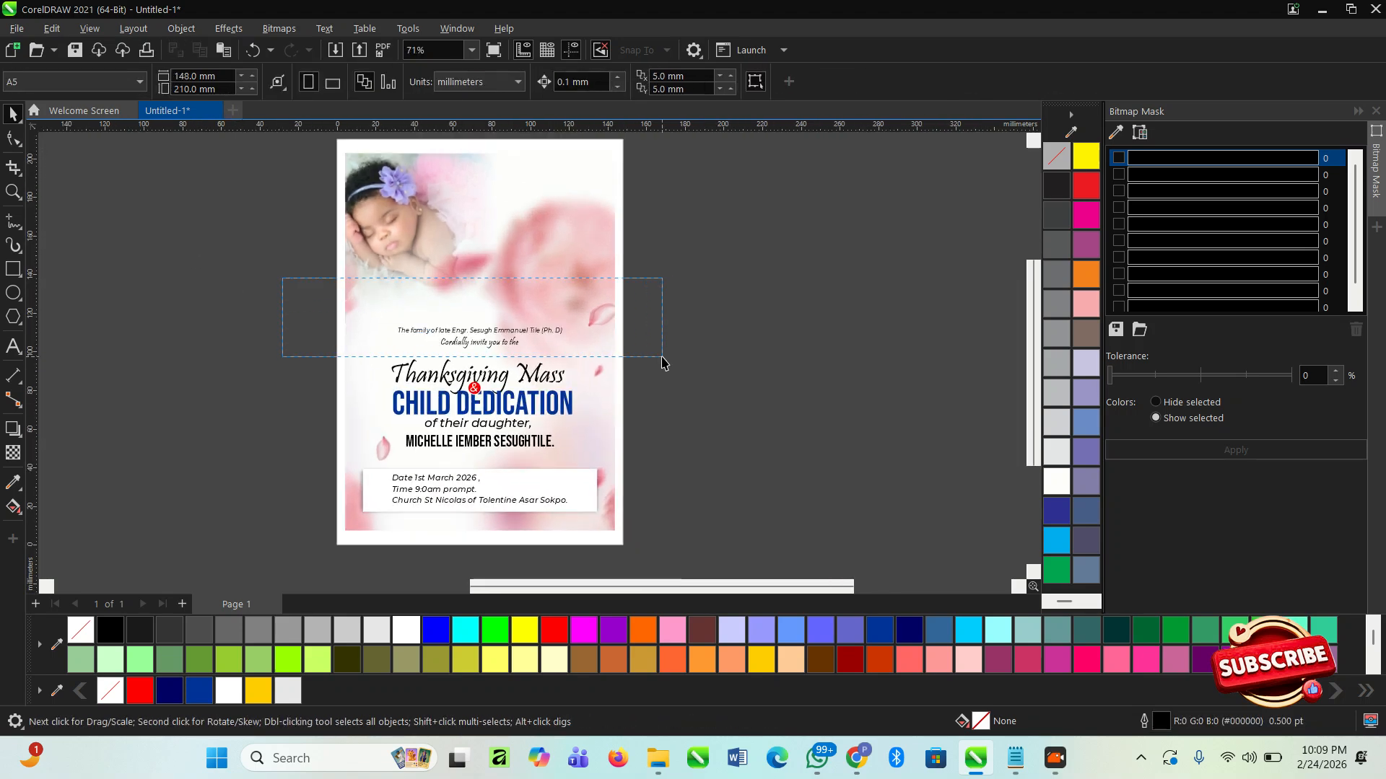
scroll(480, 315, up, 2)
drag(477, 336, 467, 297)
- Try moving the baby photo lower inside the background PowerClip
double_click(352, 189)
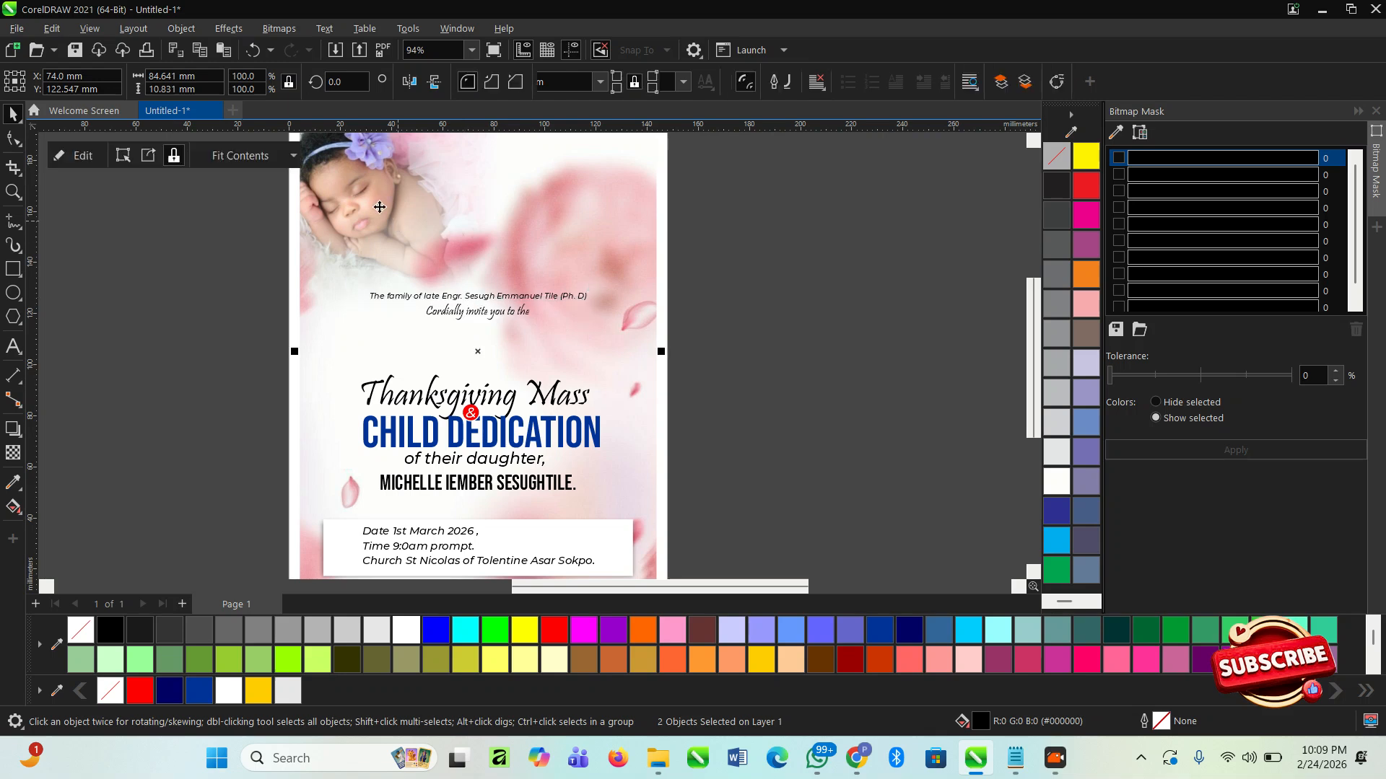
drag(347, 184, 363, 313)
key(ctrl+z)
key(ctrl+z)
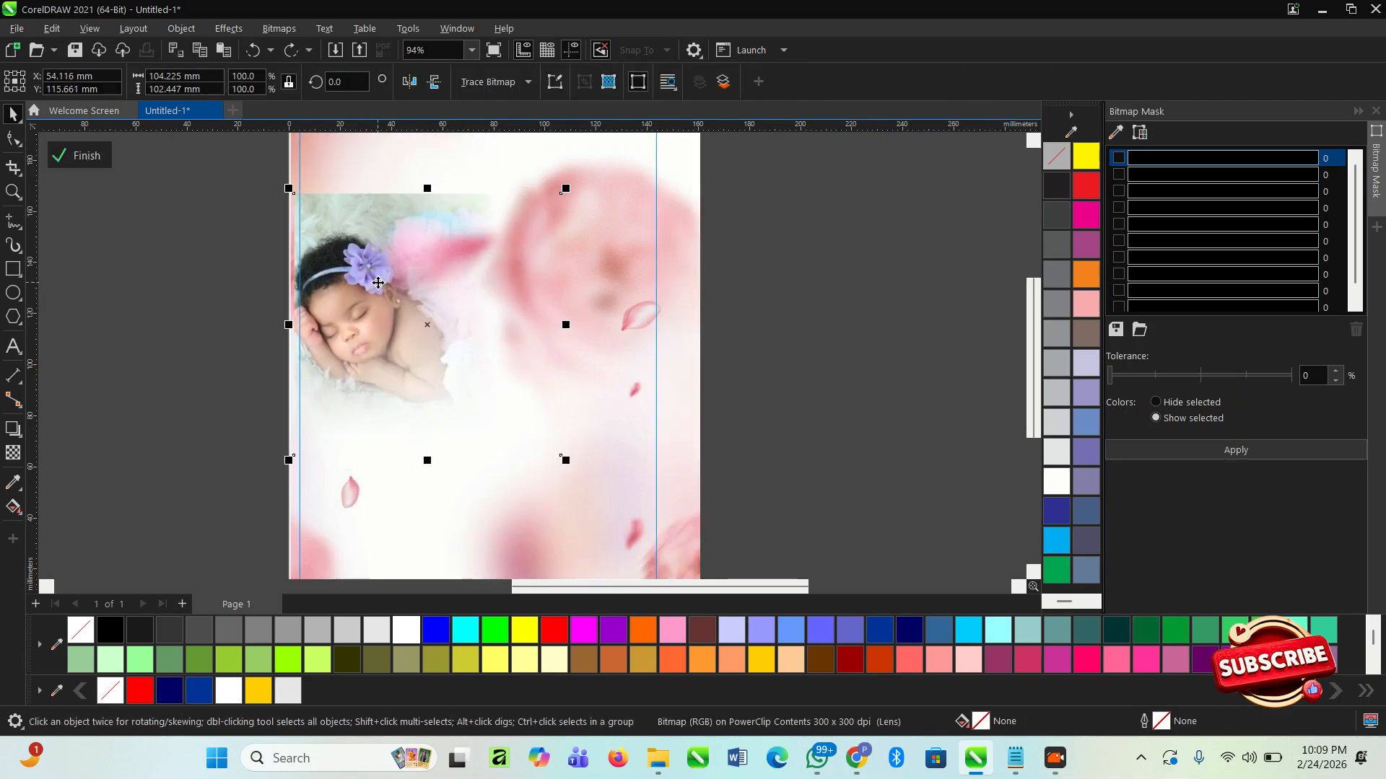
scroll(310, 324, down, 2)
click(198, 284)
click(60, 155)
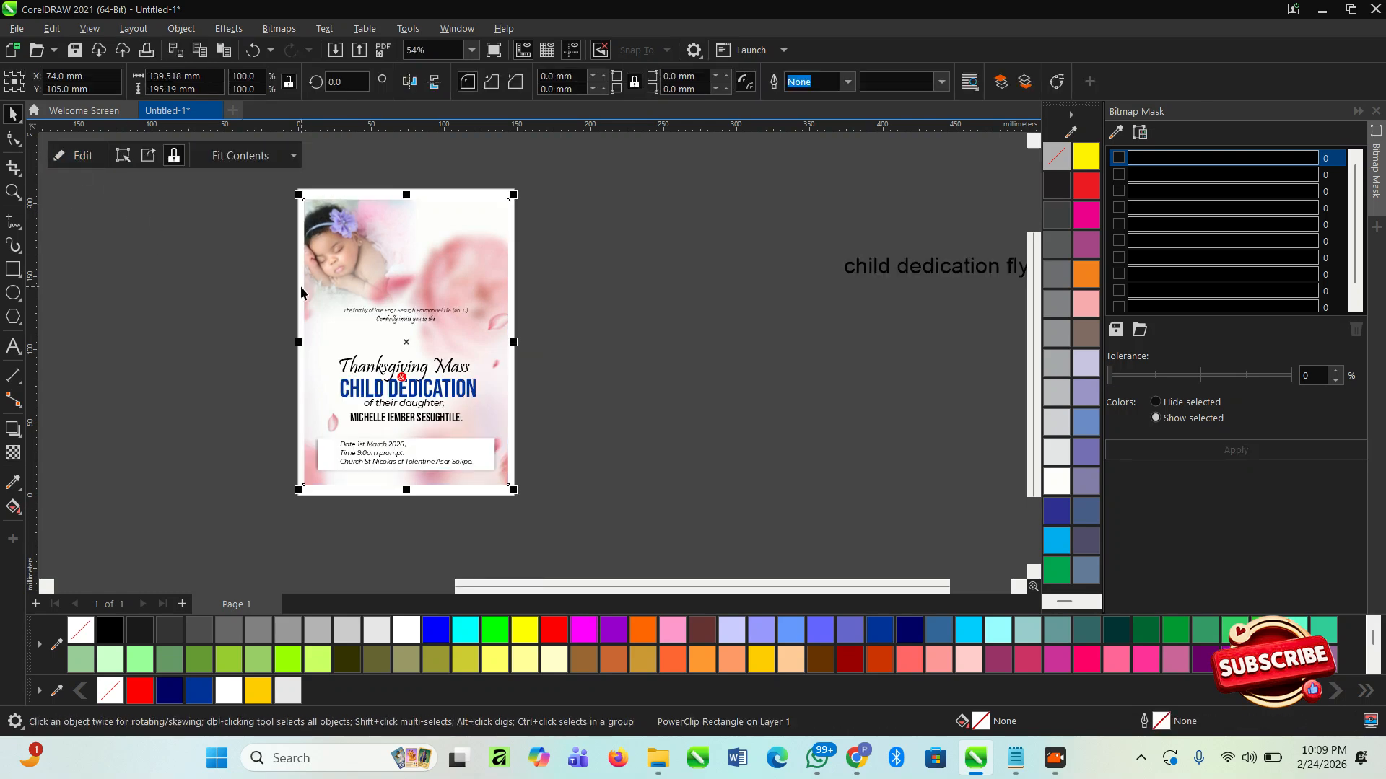
- Undo the upward move of the two invitation lines
scroll(364, 301, up, 2)
click(697, 403)
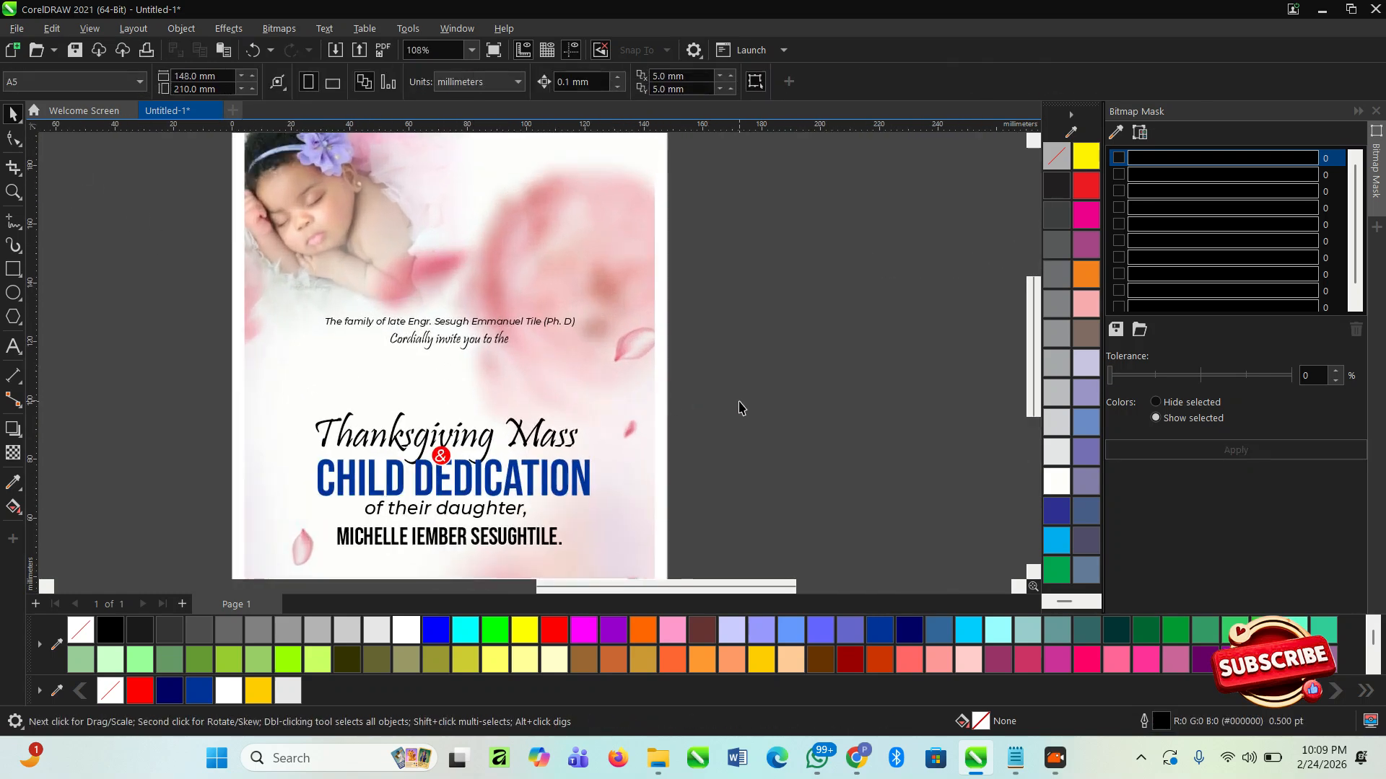
drag(431, 312, 296, 304)
scroll(448, 317, up, 1)
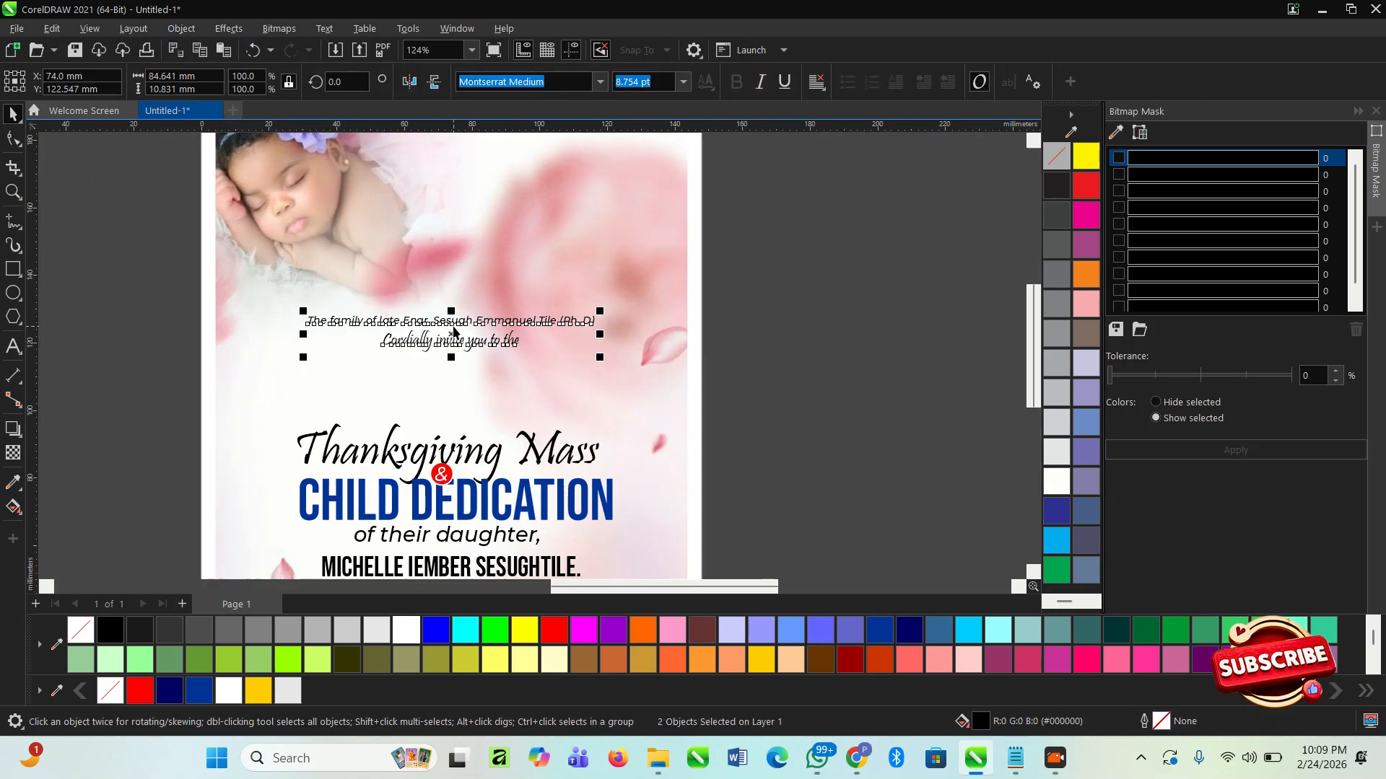
scroll(453, 330, down, 3)
key(ctrl+z)
key(ctrl+z)
key(ctrl+z)
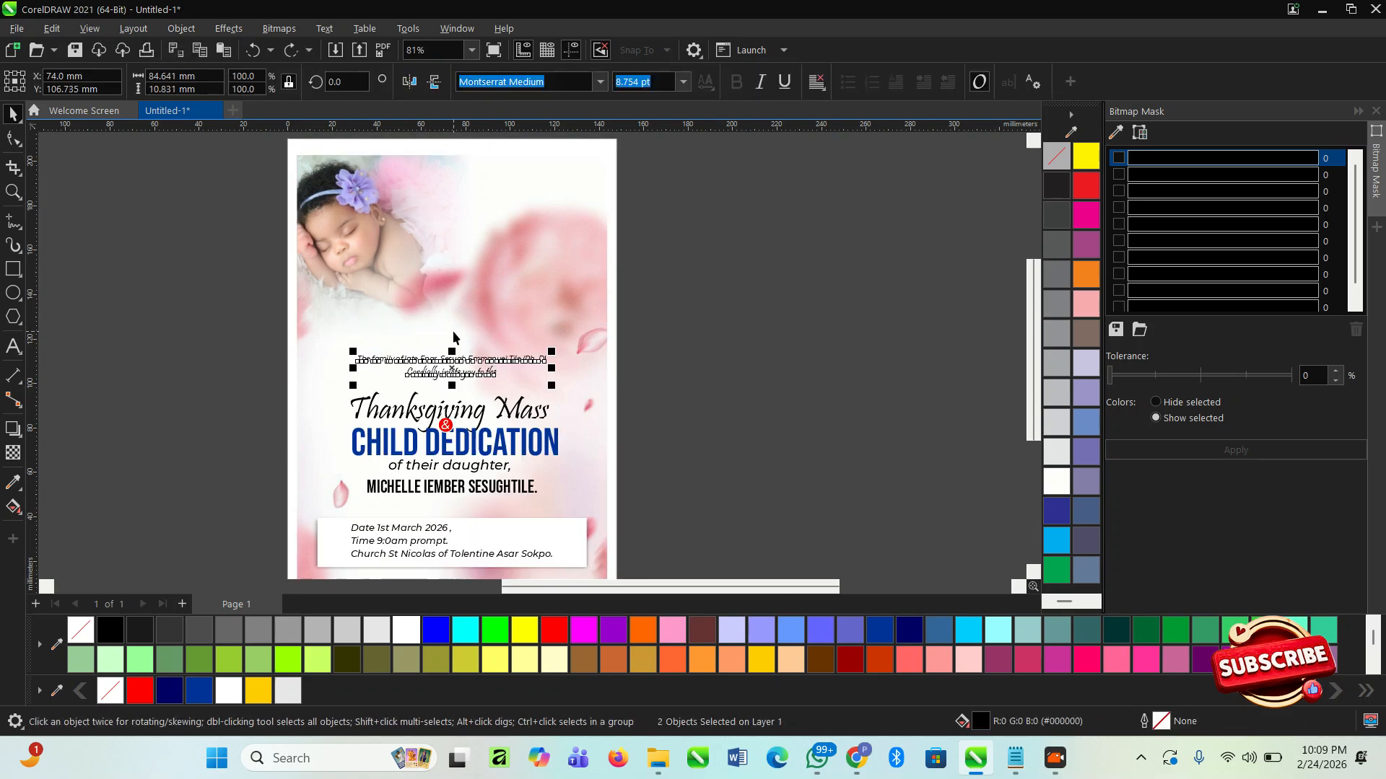
- Undo the baby photo's transparency fade, bitmap conversion and shrinking inside the background PowerClip
key(ctrl+z)
key(ctrl+z)
key(ctrl+z)
key(ctrl+z)
key(ctrl+z)
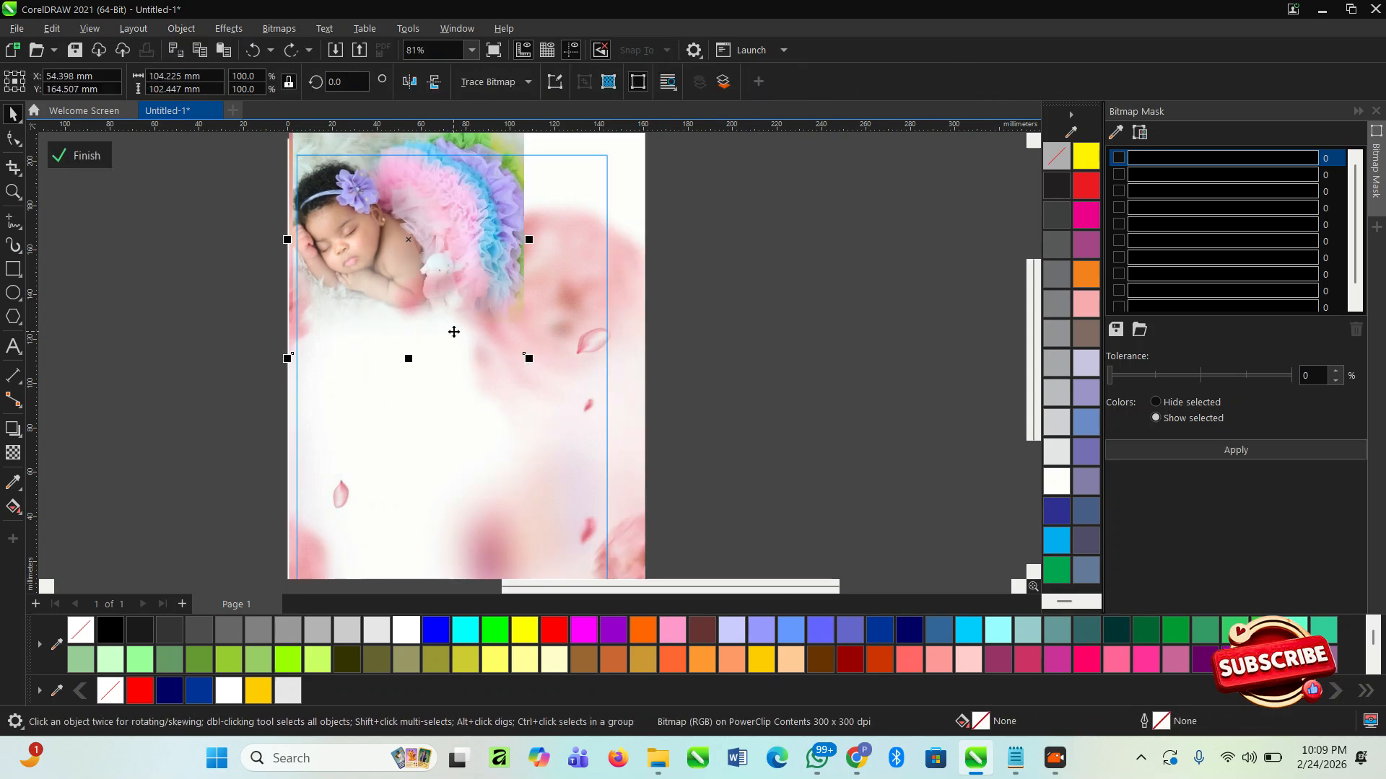
key(ctrl+z)
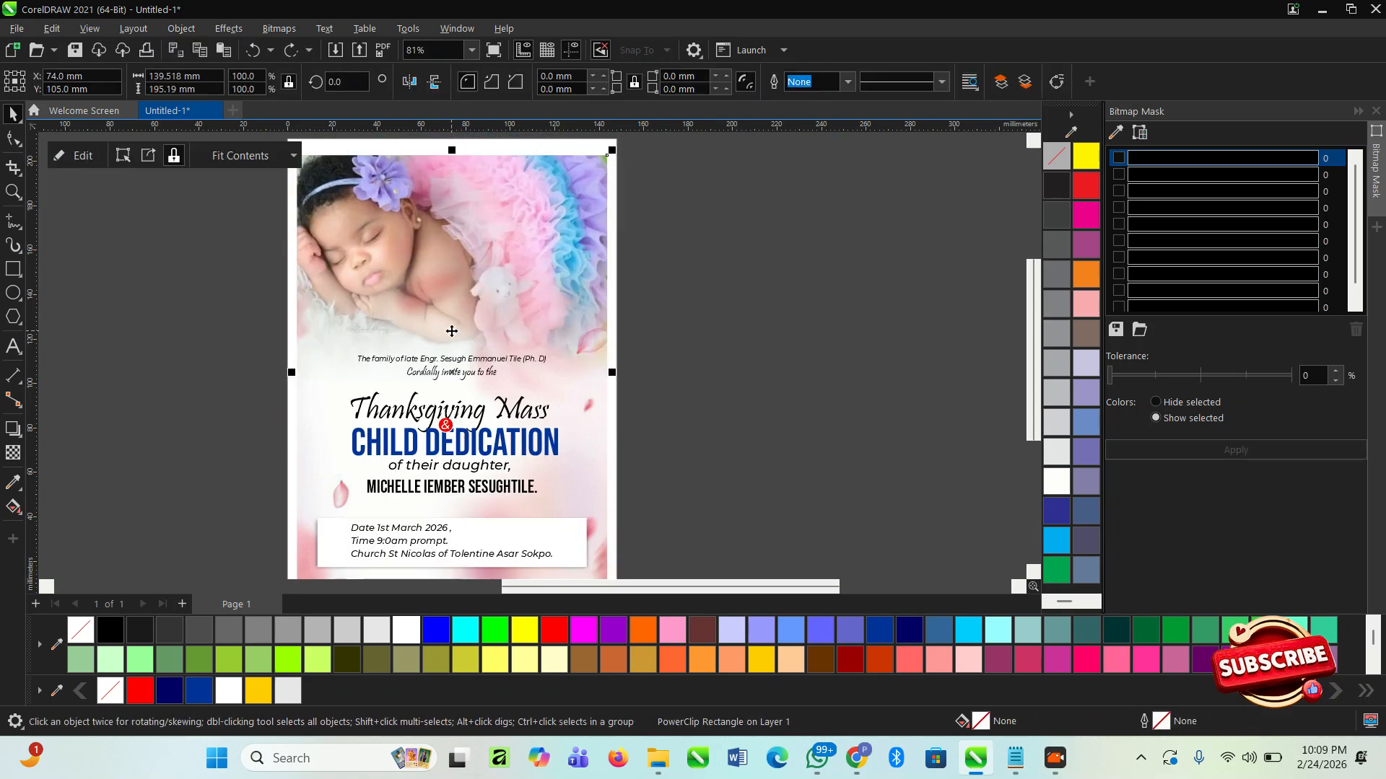
- Review the flyer's overall layout, checking the baby photo, the invitation and heading text, and the event details box up close
click(274, 322)
scroll(449, 283, down, 5)
key(F2)
drag(333, 187, 705, 470)
scroll(408, 536, up, 1)
scroll(408, 540, up, 2)
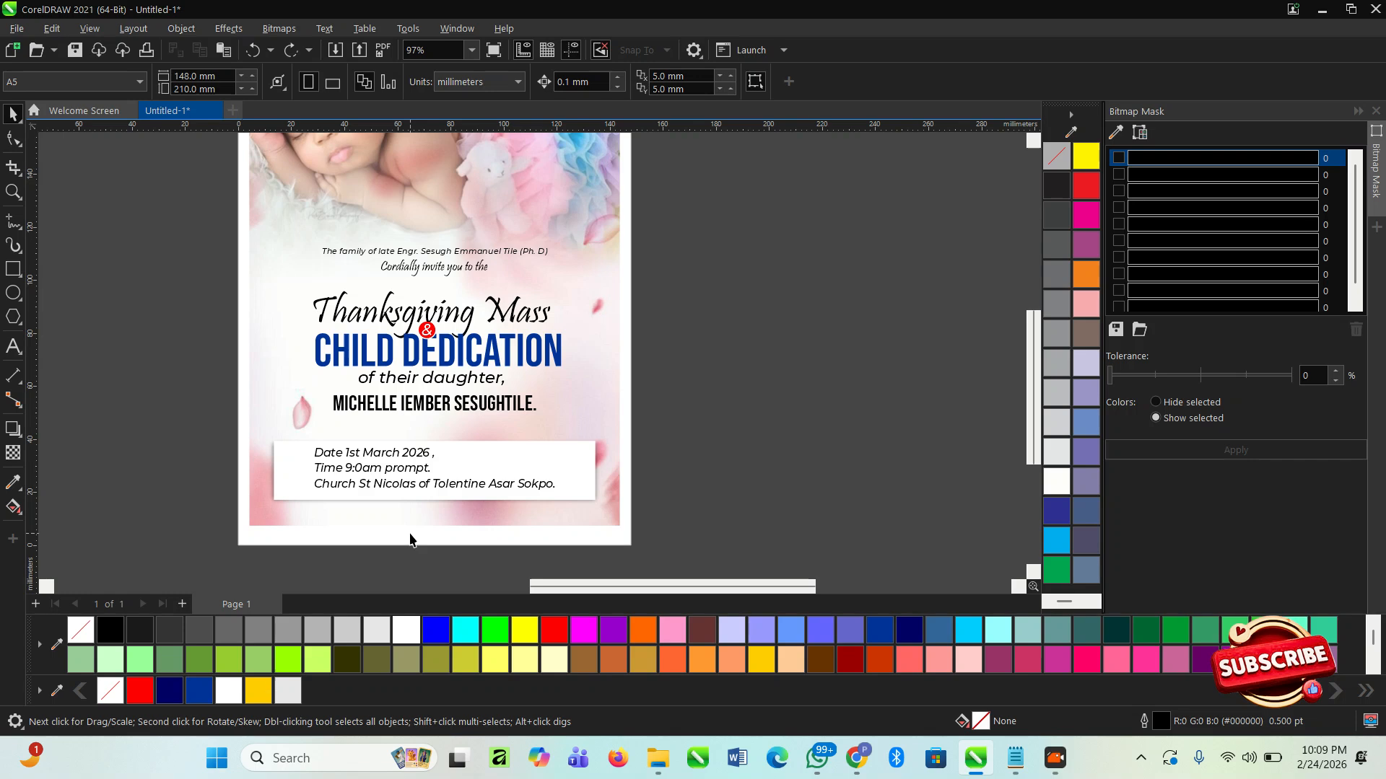
scroll(425, 532, down, 4)
scroll(399, 527, up, 3)
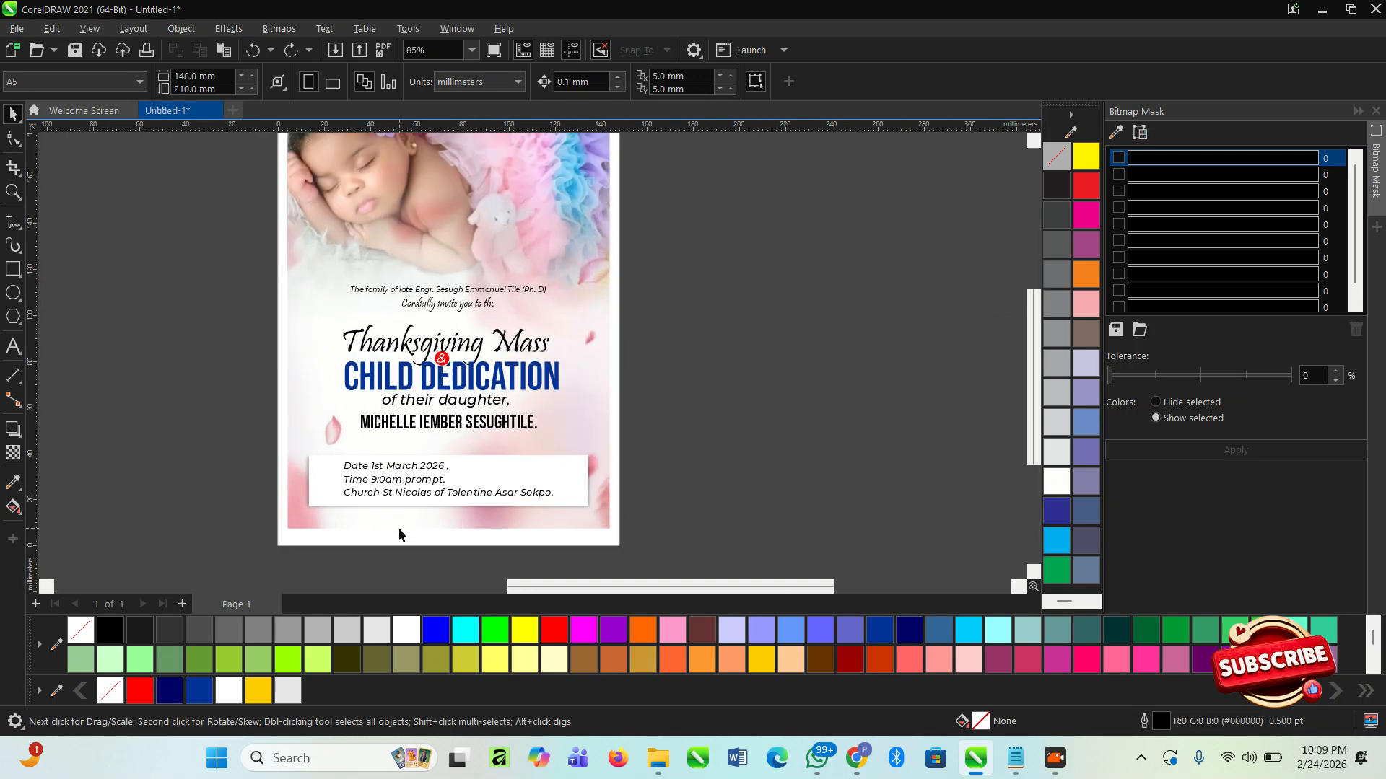
scroll(399, 528, down, 2)
scroll(400, 535, up, 2)
scroll(383, 518, up, 3)
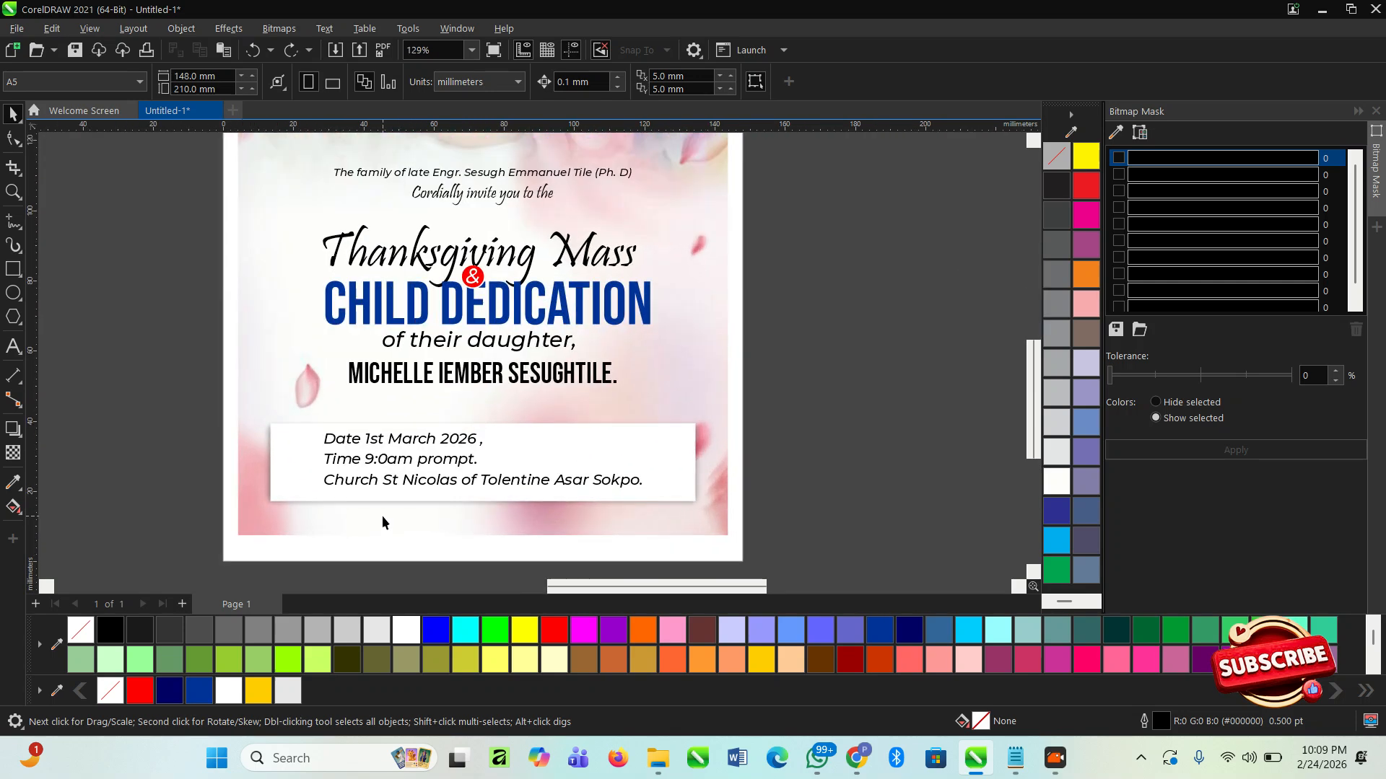